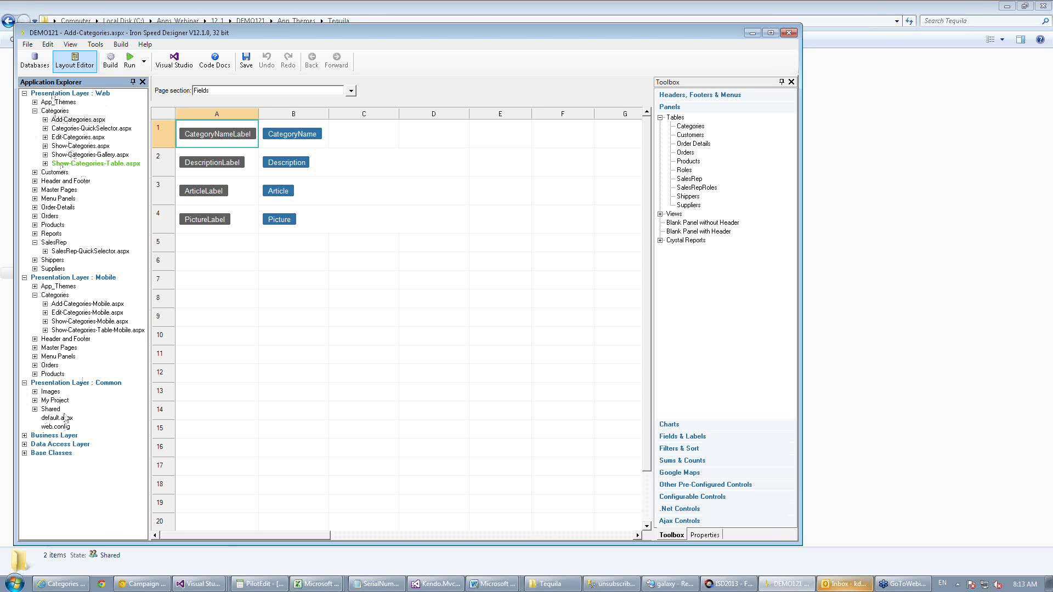
Look through the files in the Shared folder of the Common presentation layer.
click(35, 410)
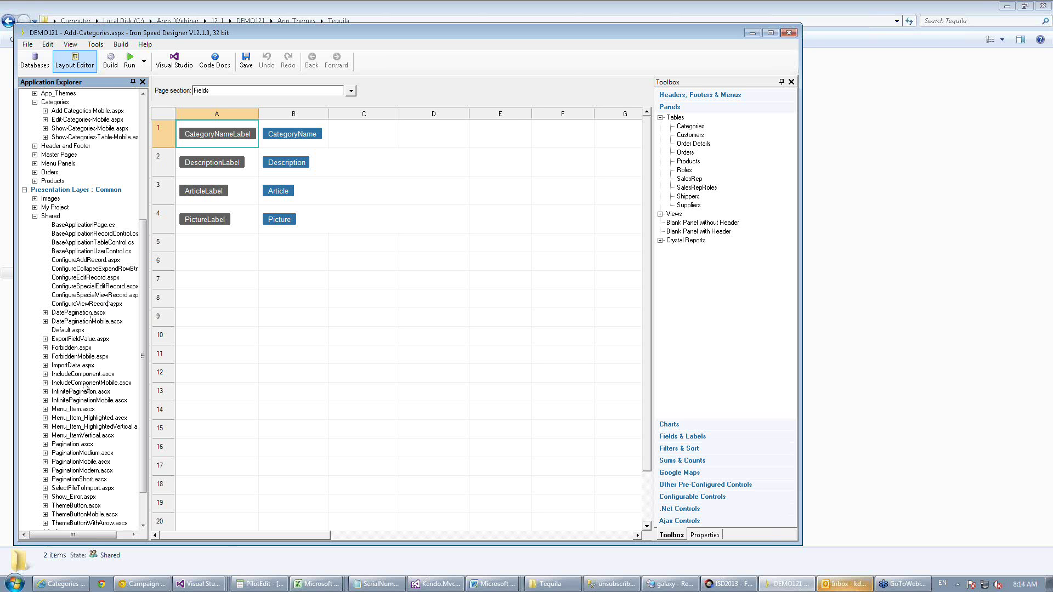
click(35, 216)
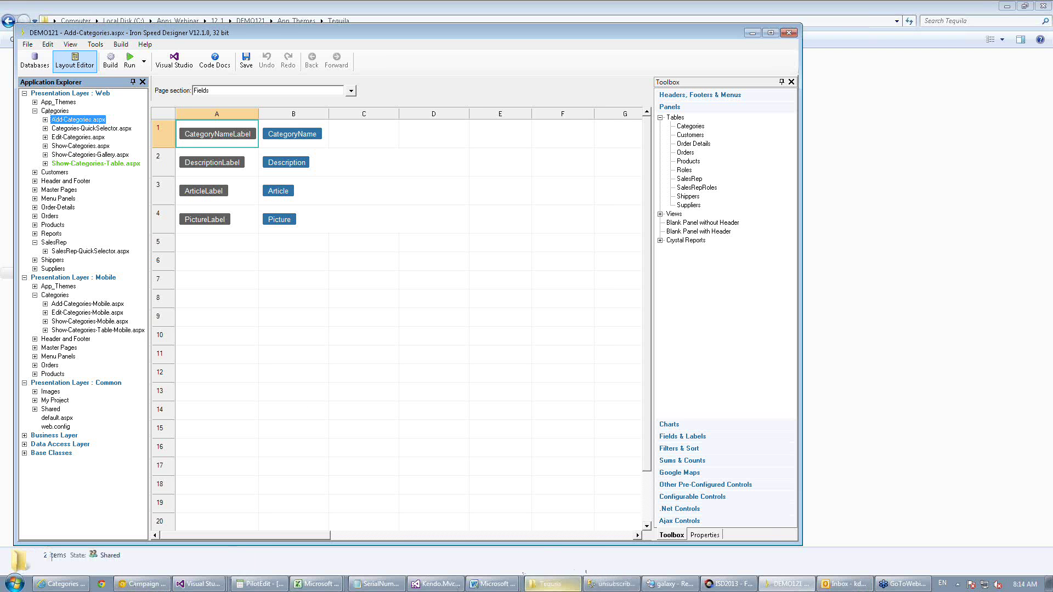
Switch to Windows Explorer and view the files in the DEMO121 application's Categories folder.
click(534, 579)
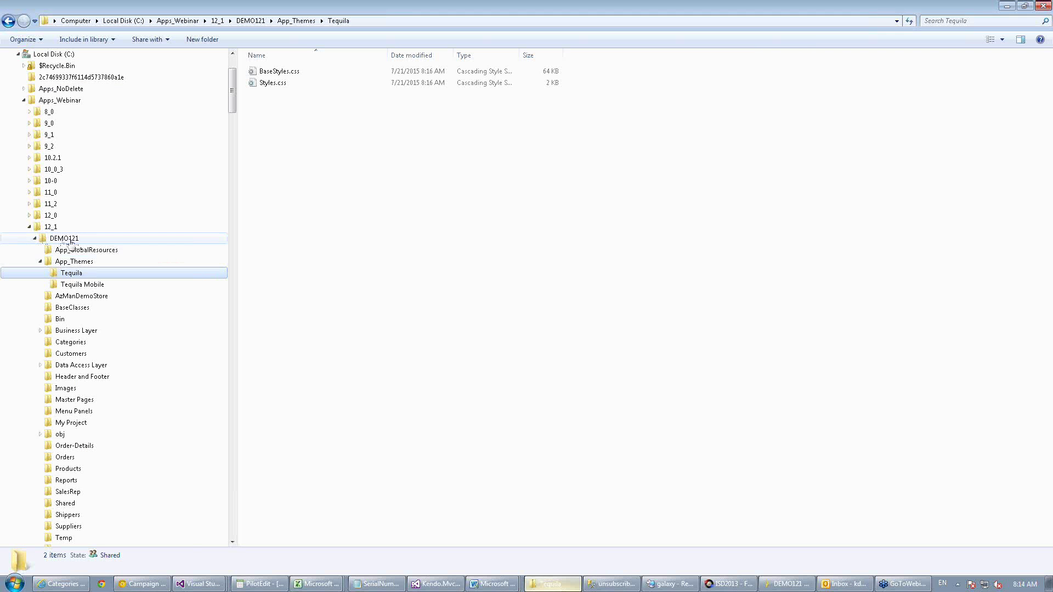
click(66, 343)
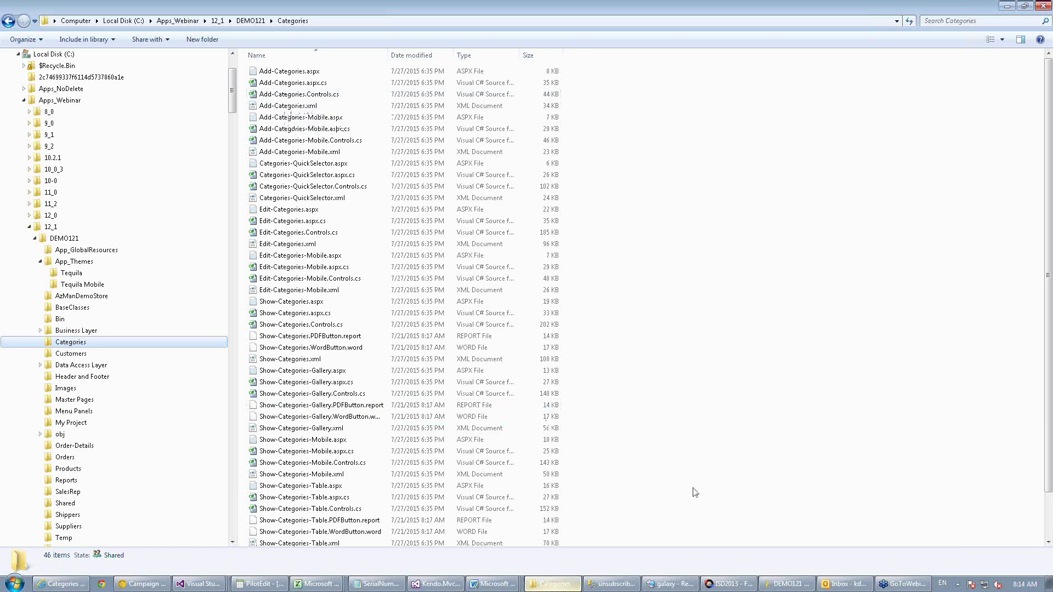
Switch to Iron Speed Designer and look up the Tequila and Tequila Mobile themes under the Web and Mobile App_Themes folders.
click(790, 584)
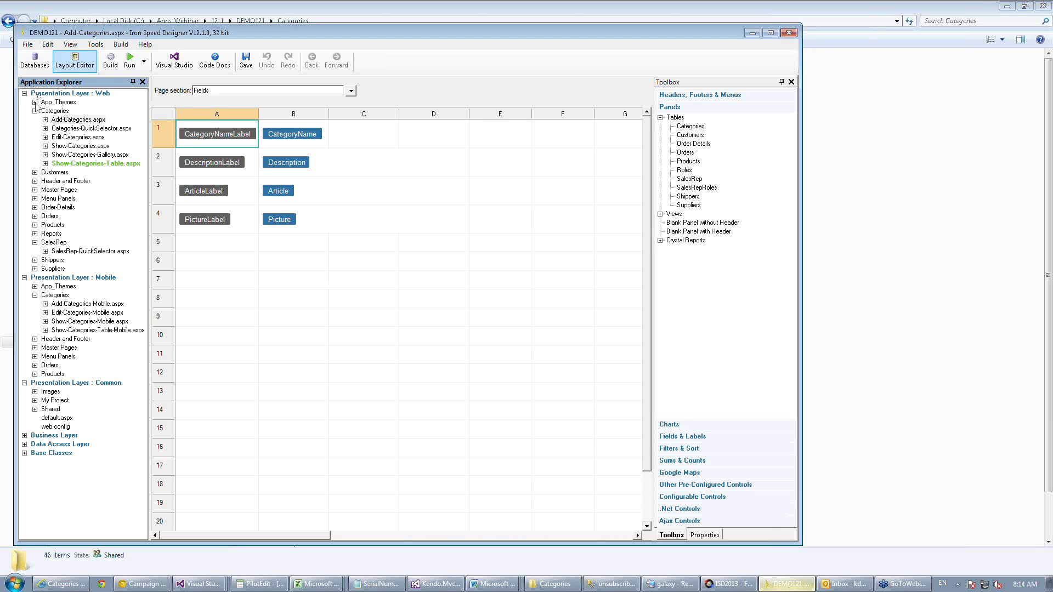
click(35, 102)
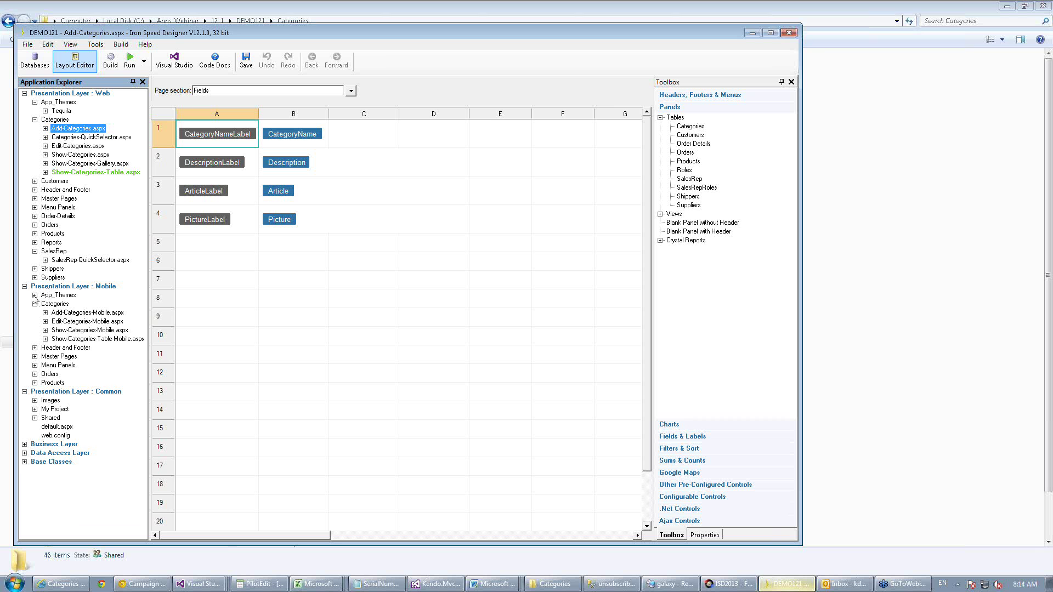
click(35, 295)
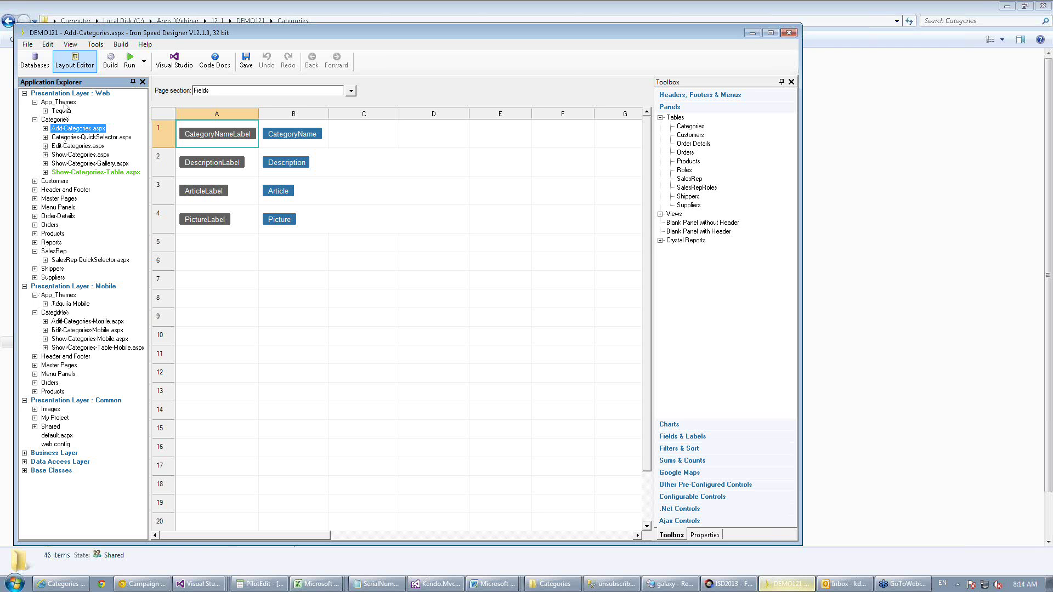
click(70, 304)
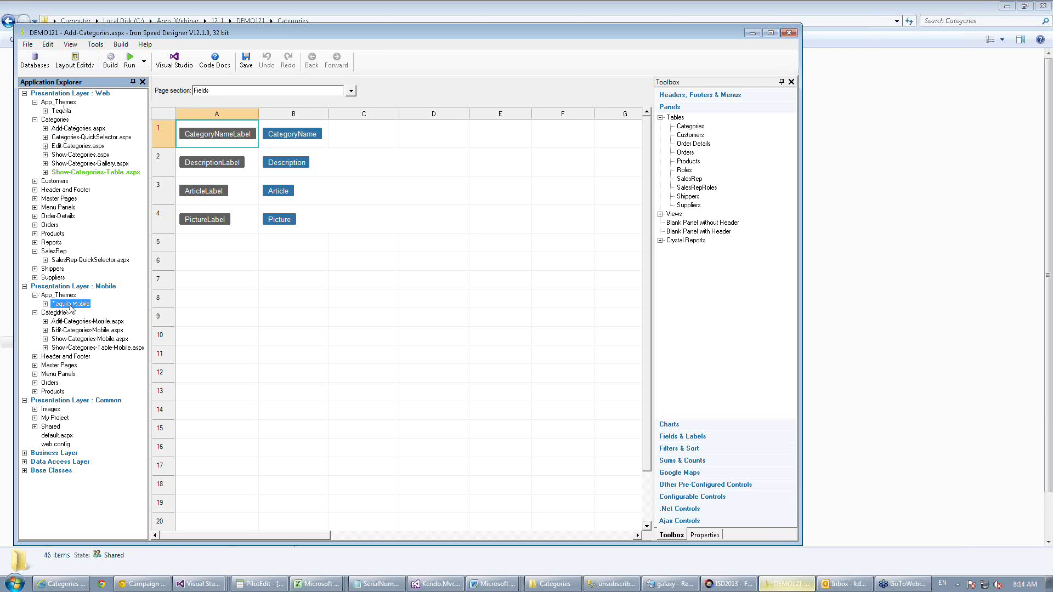
click(63, 111)
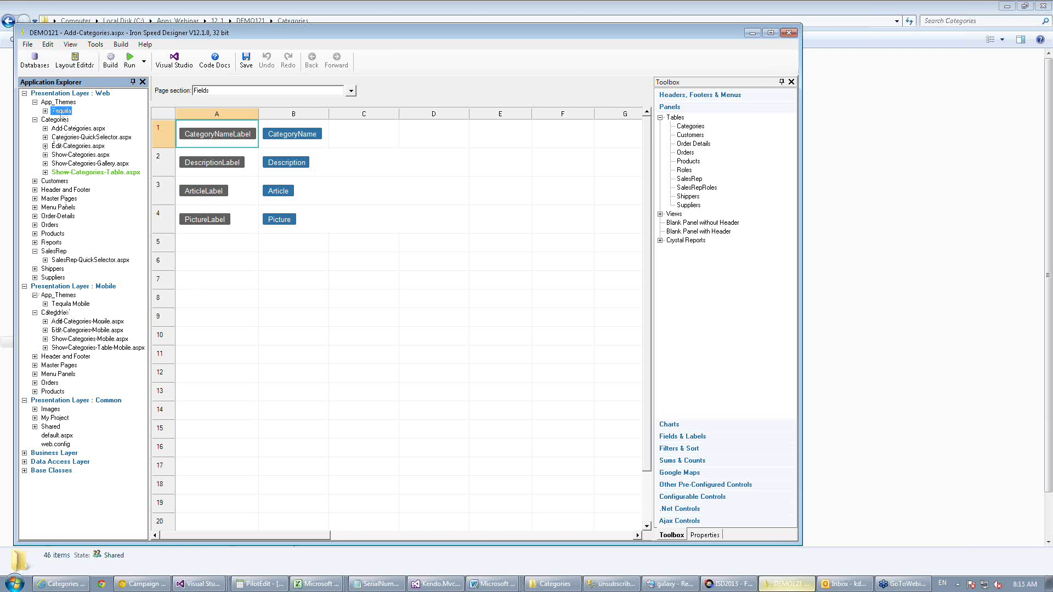
Switch to Windows Explorer and view the contents of the Tequila and Tequila Mobile theme folders.
click(554, 584)
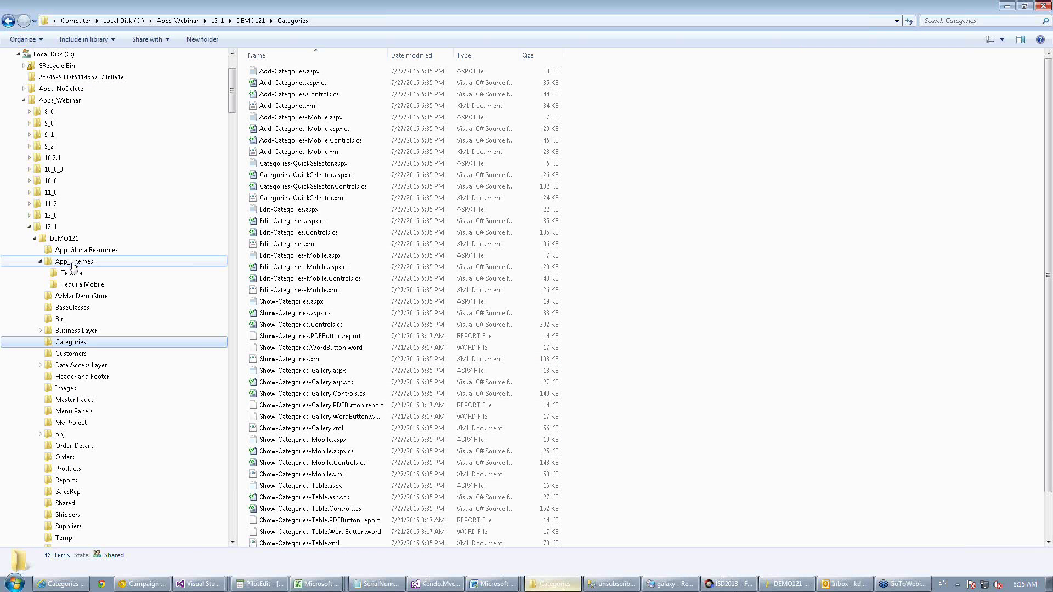
click(68, 273)
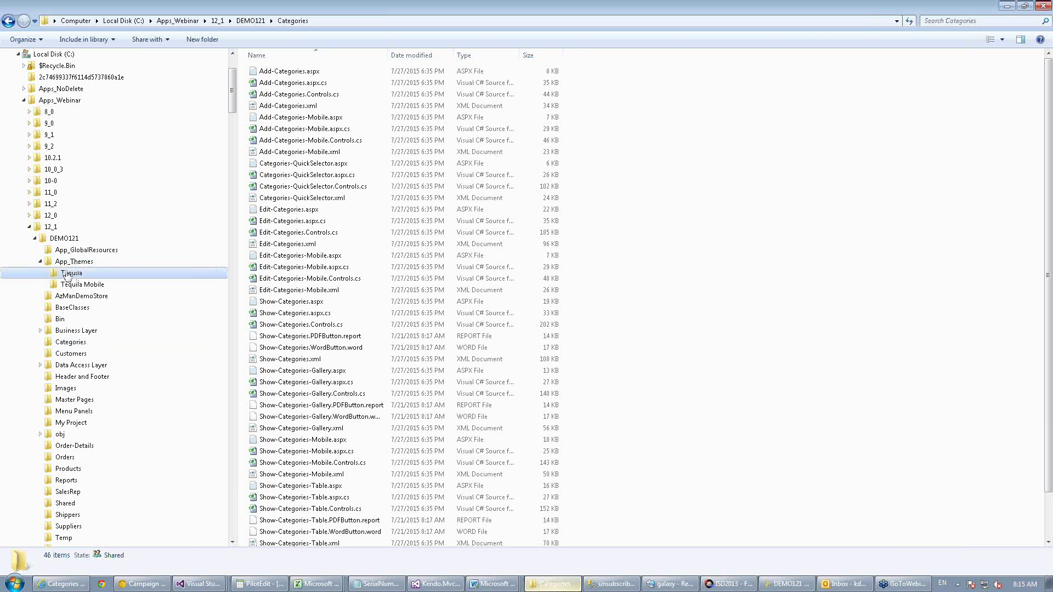
click(82, 285)
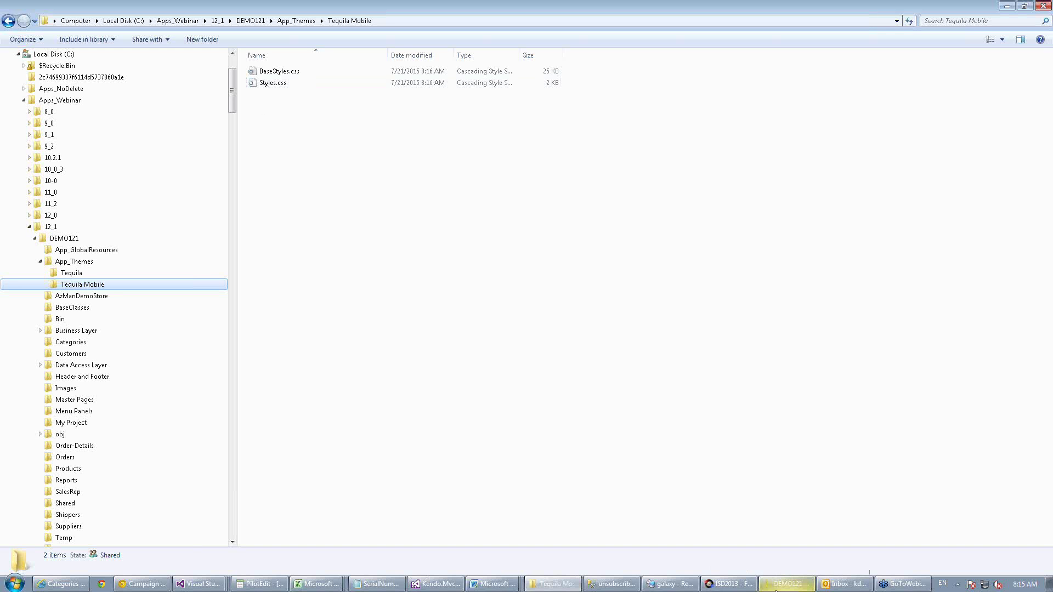
Switch to Iron Speed Designer, open the Tequila web theme's BaseStyles.css at its end, and turn on line numbers.
click(786, 584)
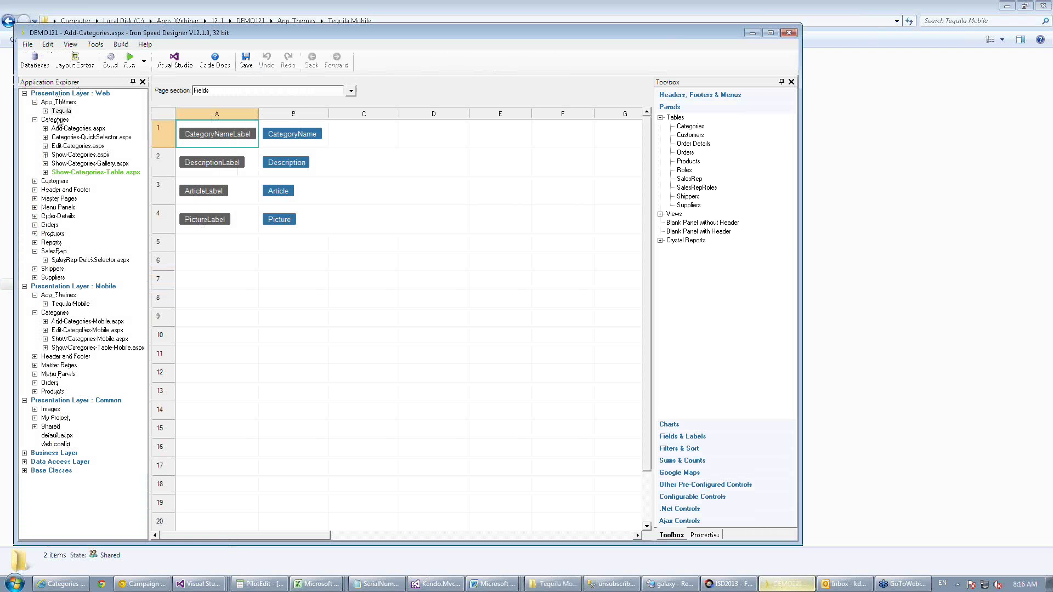
click(45, 111)
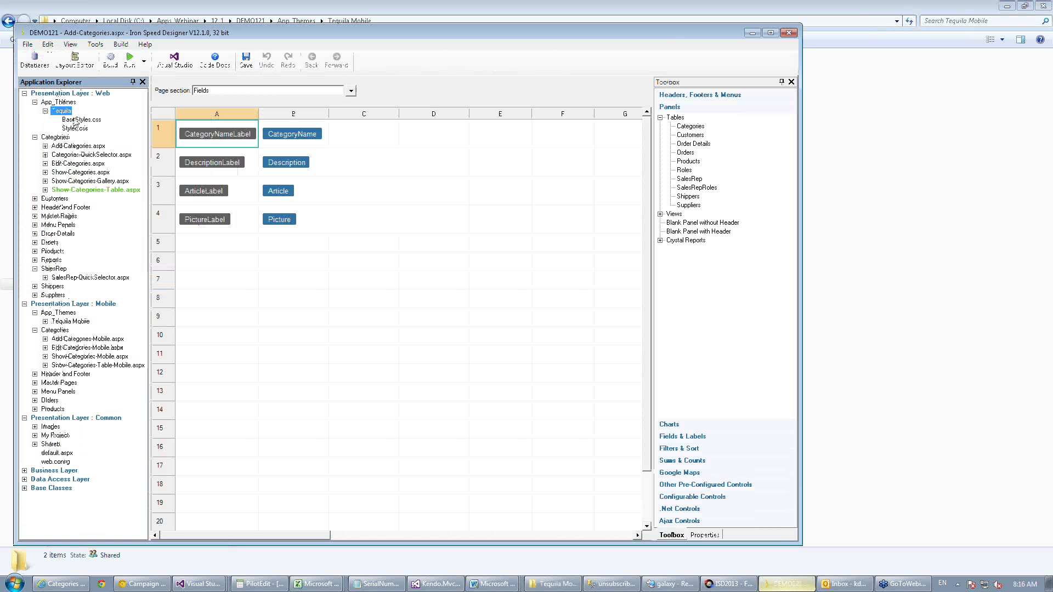
double_click(72, 119)
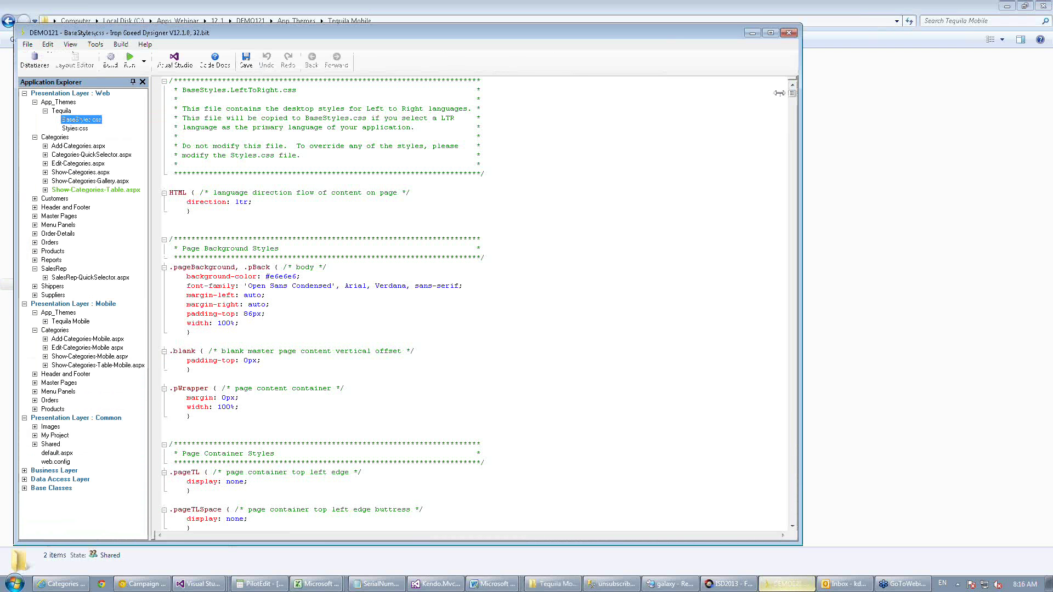
drag(792, 94, 804, 530)
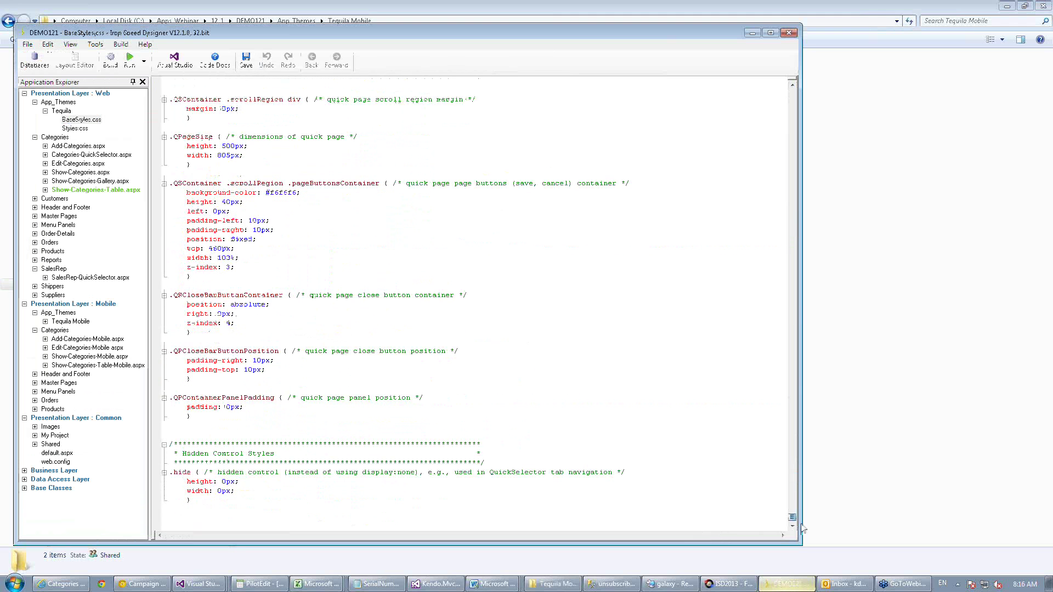
click(70, 45)
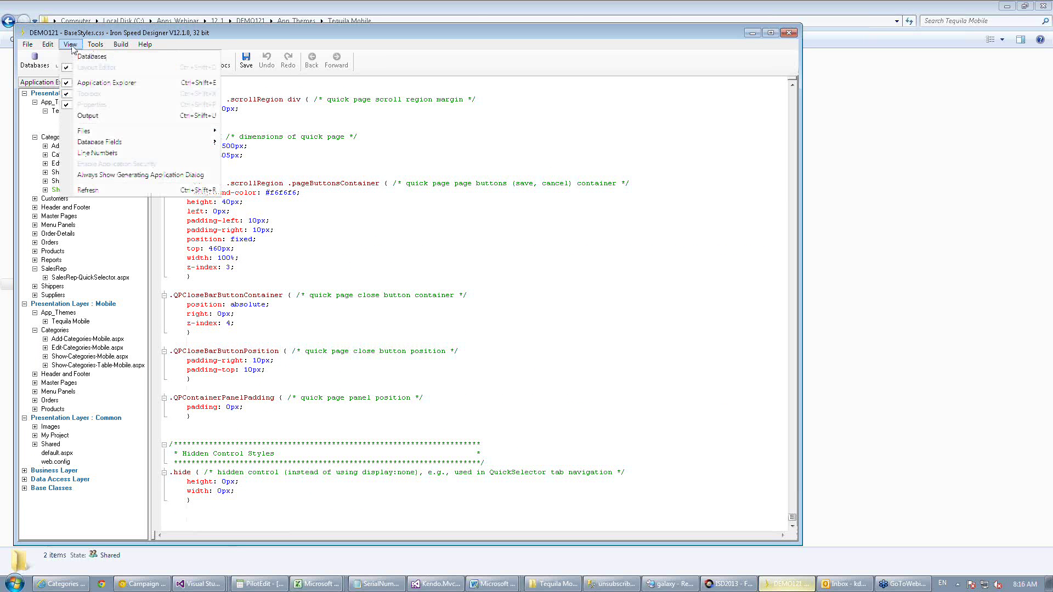
click(88, 159)
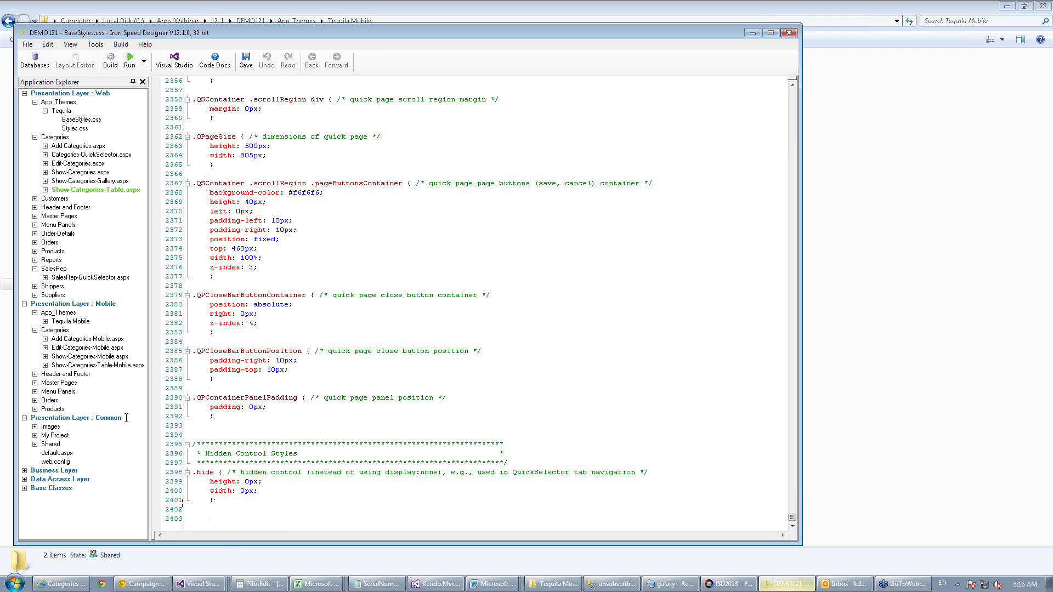
Open the Tequila Mobile theme's BaseStyles.css and go through it to the last line.
click(45, 322)
click(81, 331)
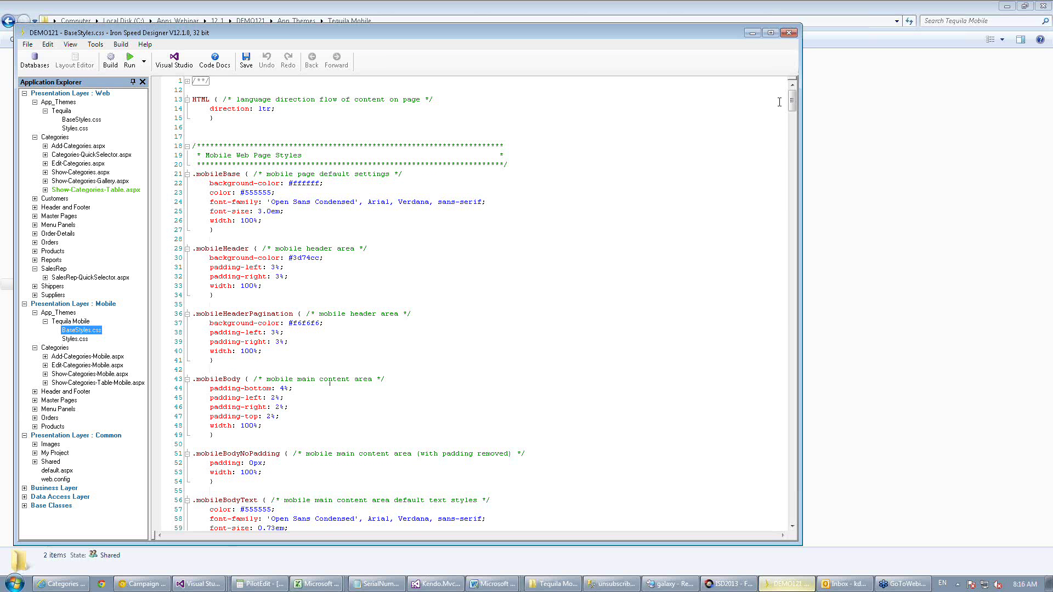
drag(792, 101, 793, 510)
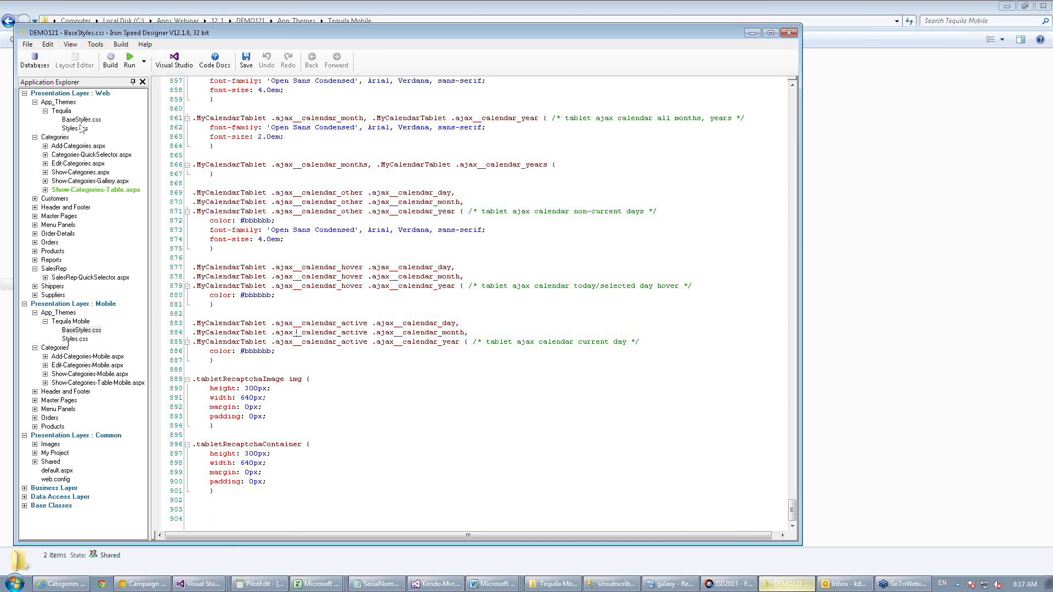
Open the Show-Categories-Table.aspx page from the Web layer's Categories folder.
double_click(90, 190)
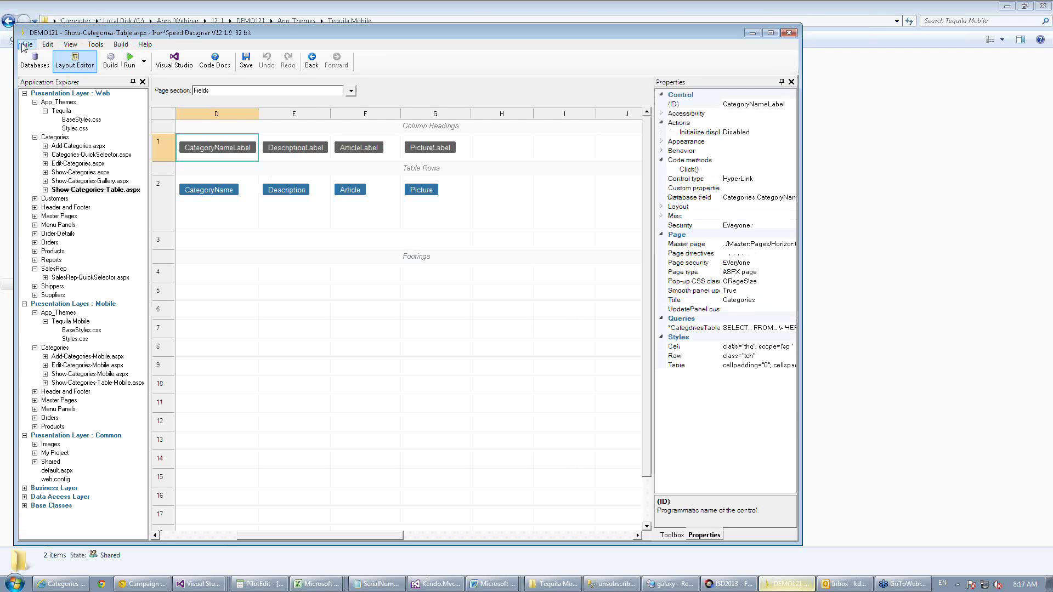
click(53, 139)
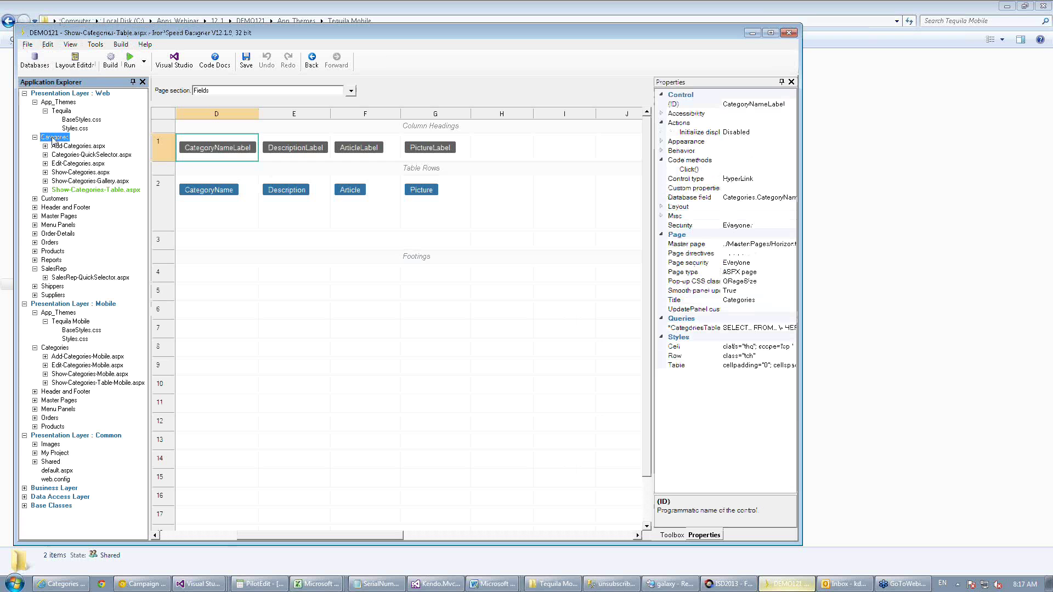
right_click(53, 141)
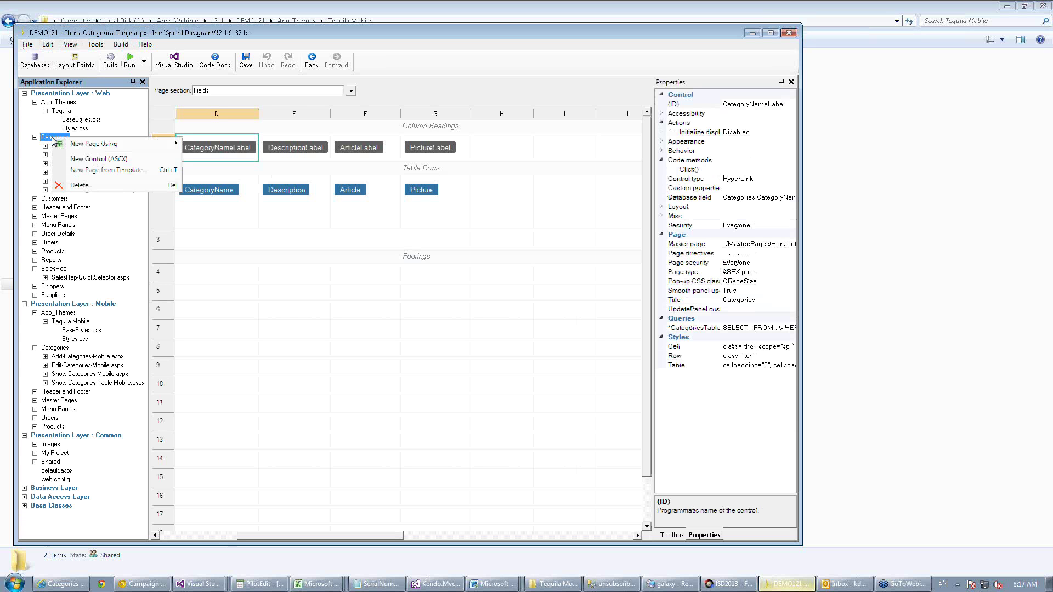
click(27, 46)
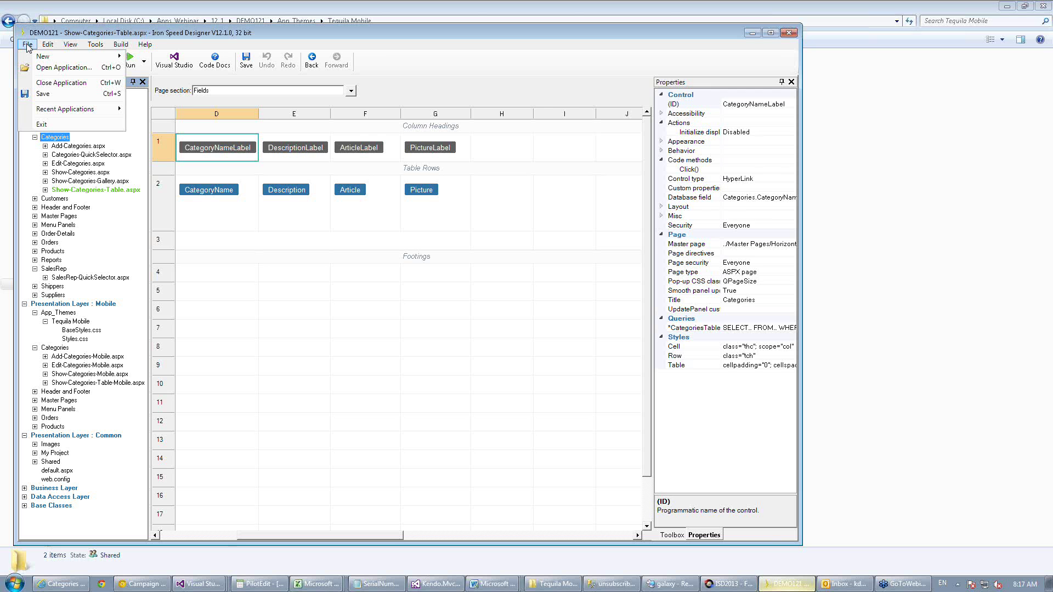
mouse_move(47, 59)
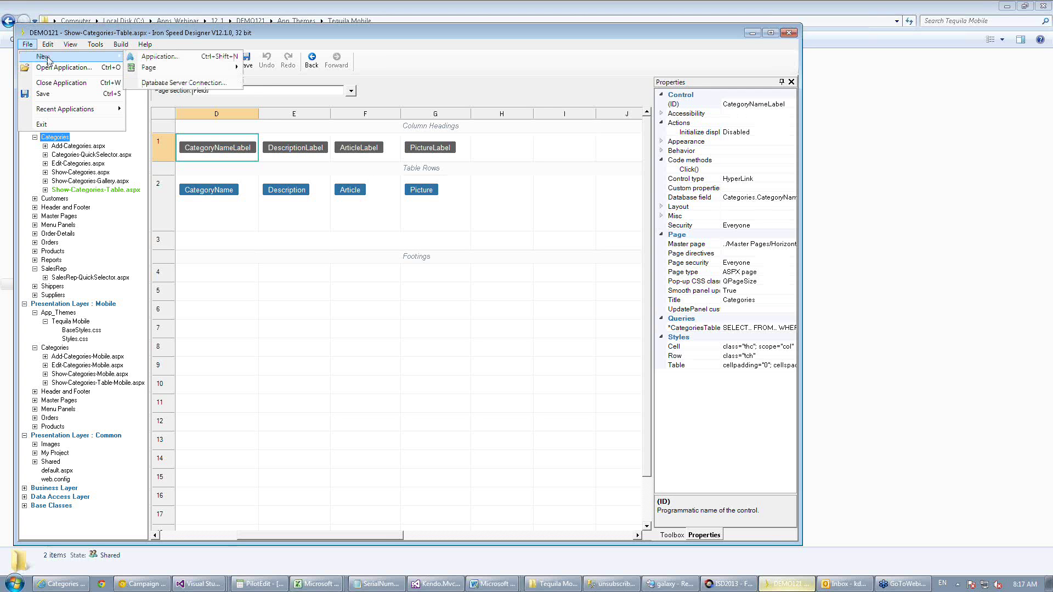
mouse_move(151, 68)
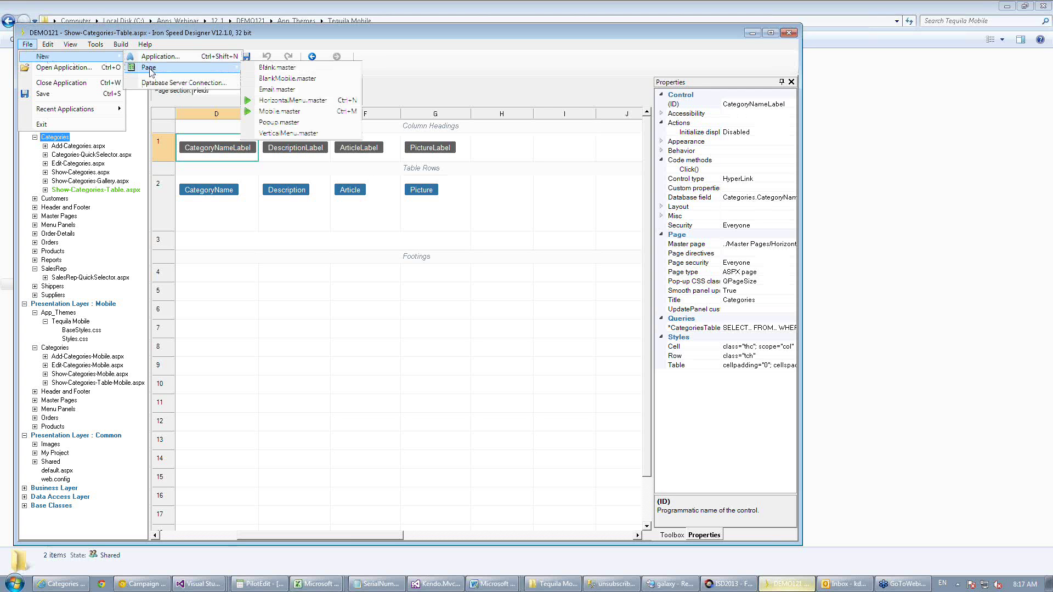
click(271, 101)
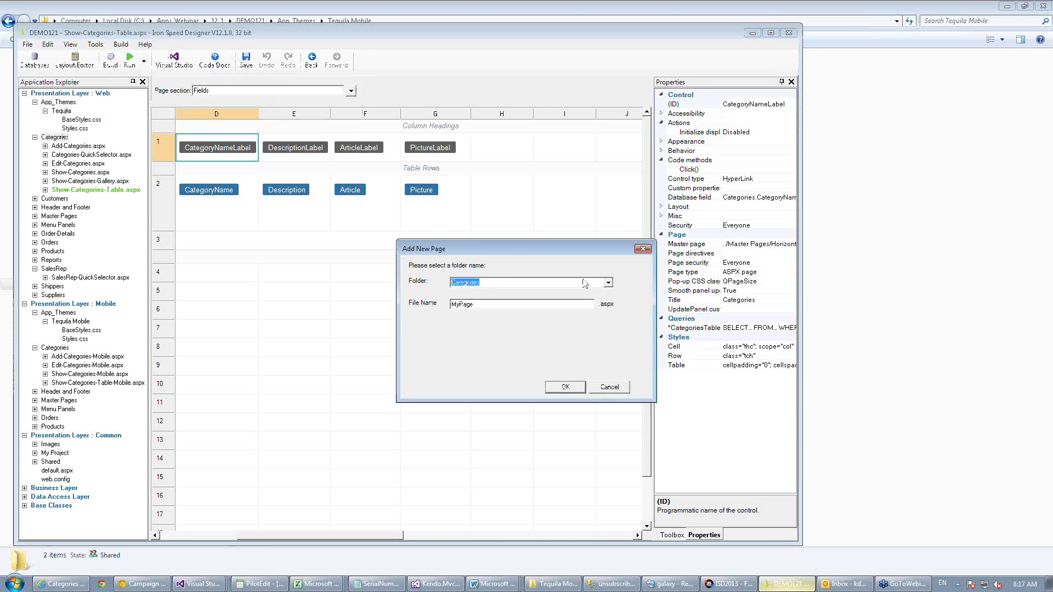
click(608, 284)
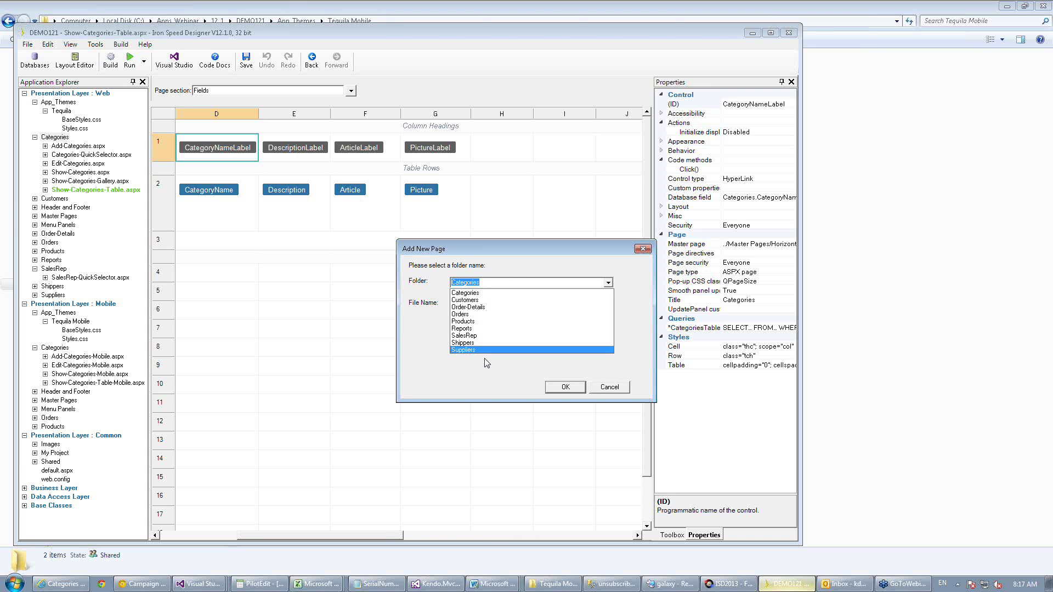
click(486, 292)
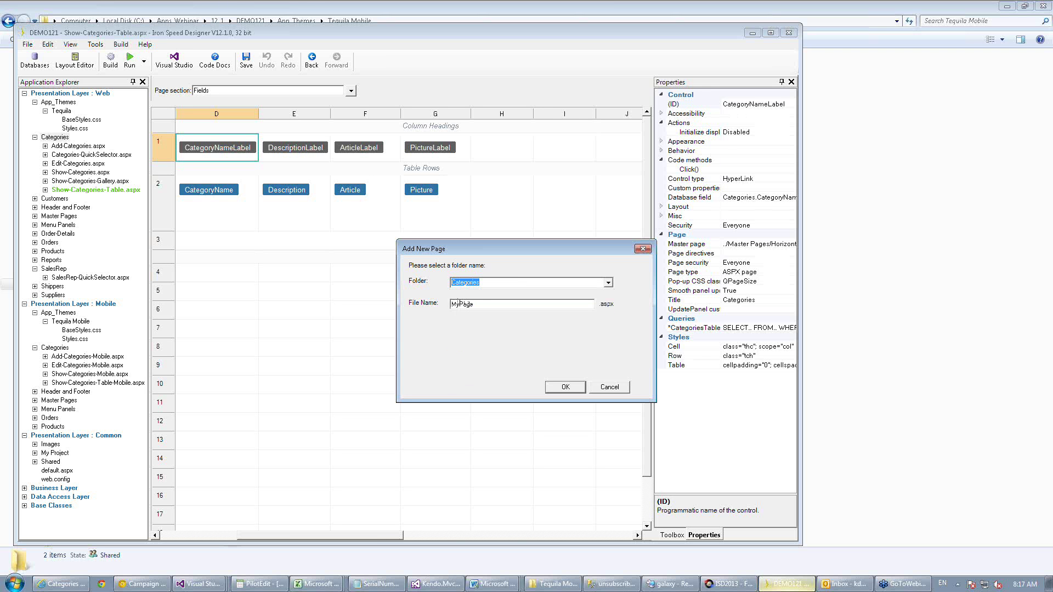
text(abc)
click(619, 390)
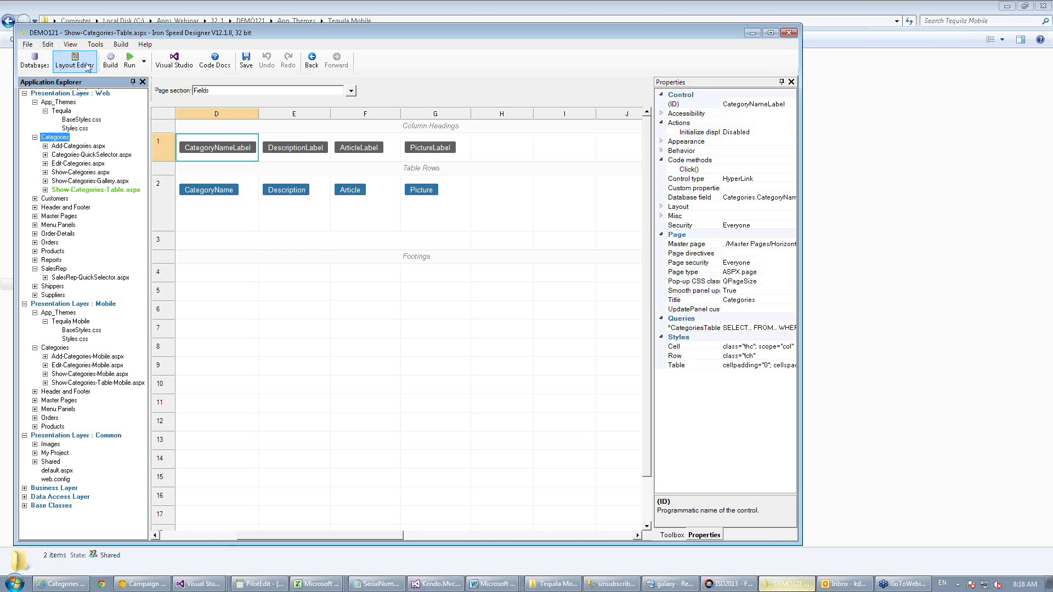
click(131, 66)
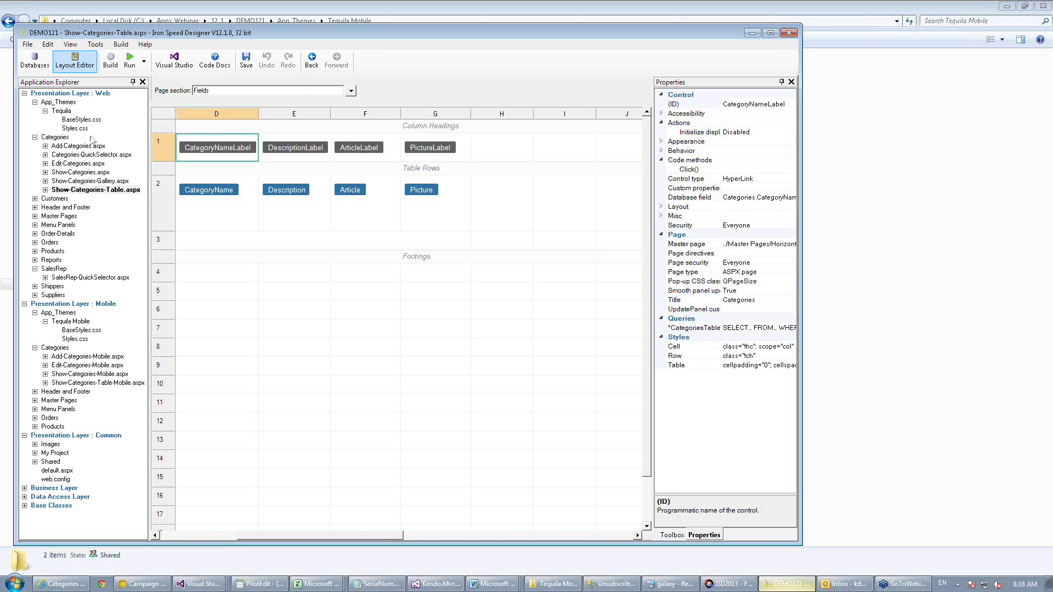
click(144, 63)
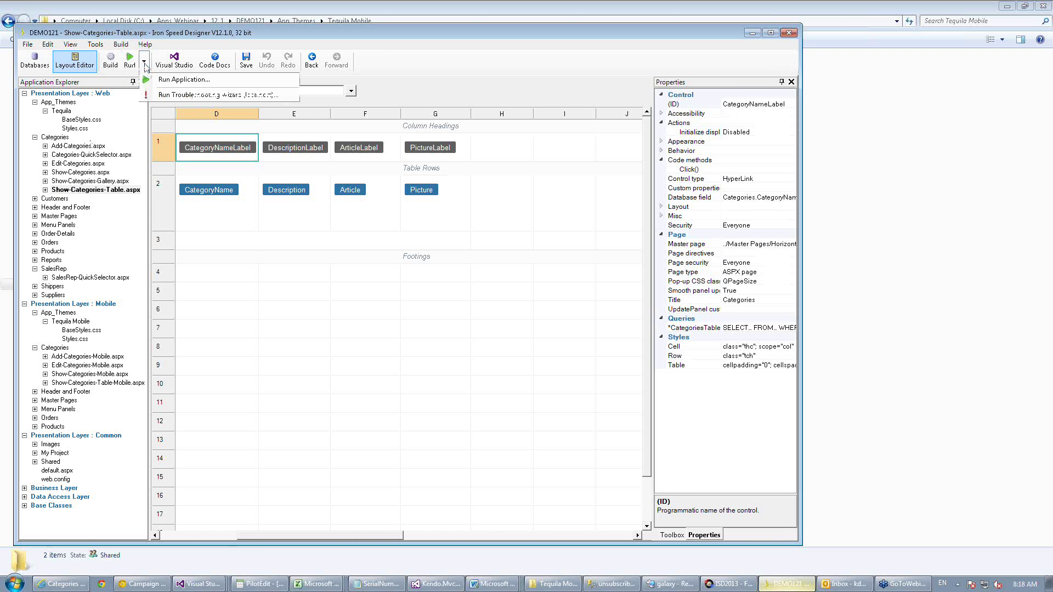
click(215, 245)
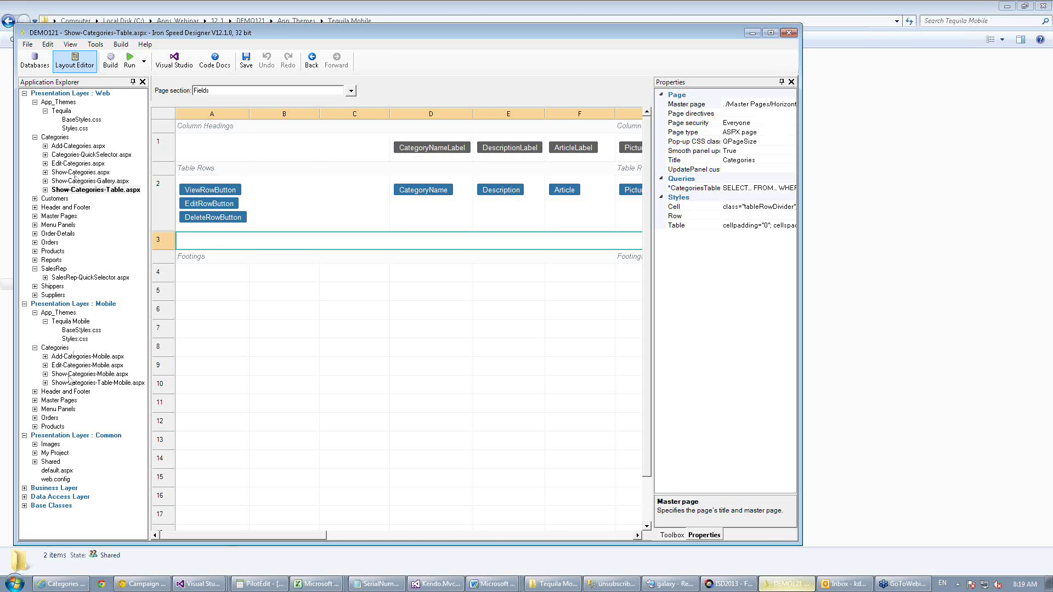
Open the PaginationModern.ascx control from the Shared folder of the Common presentation layer.
click(34, 462)
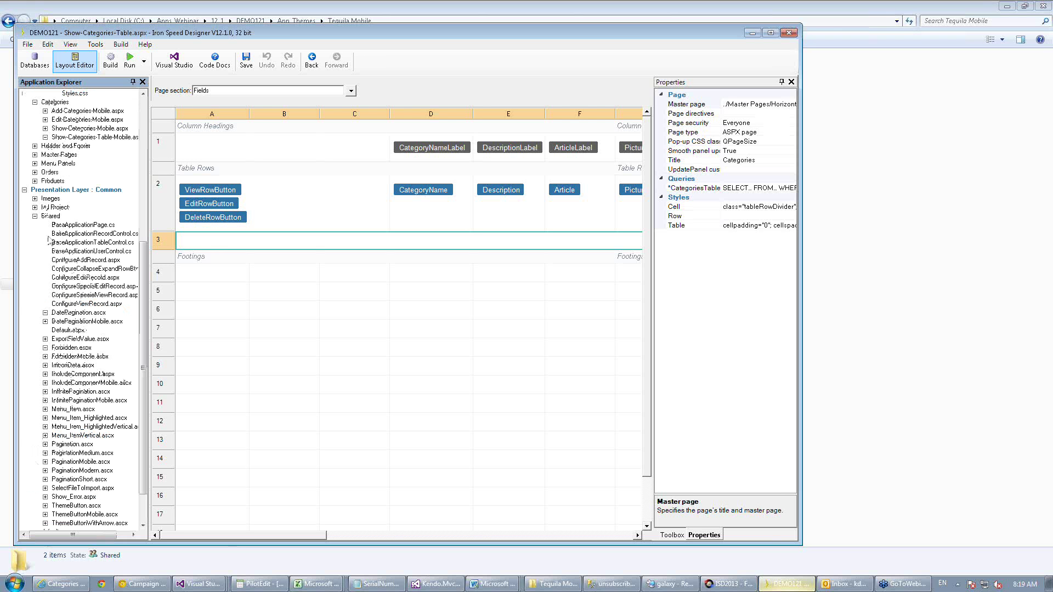
double_click(87, 471)
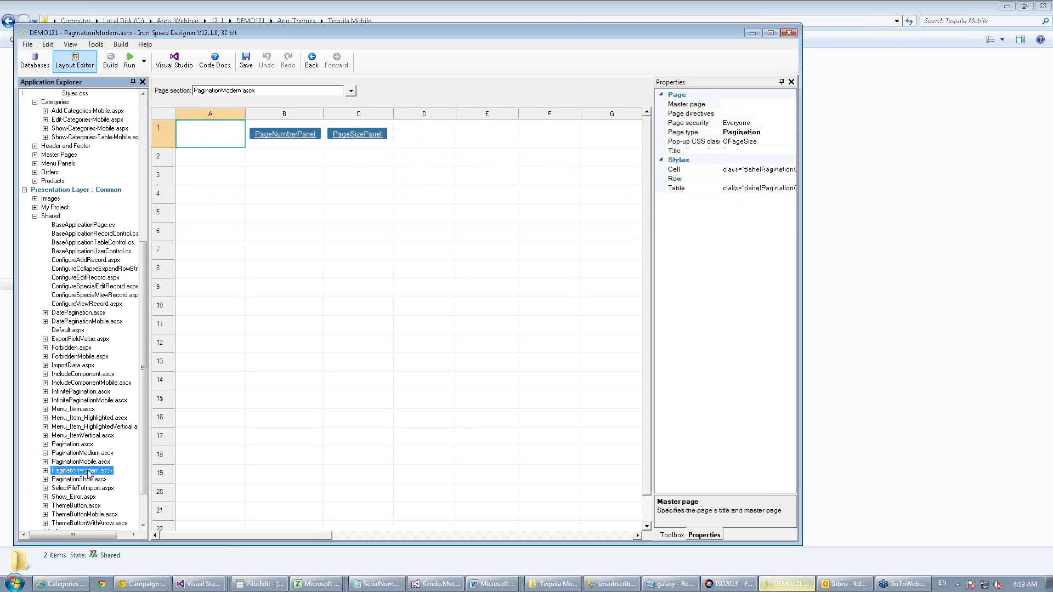
Run the PaginationModern.ascx control in the browser and reduce the browser window so it overlaps the designer.
click(130, 59)
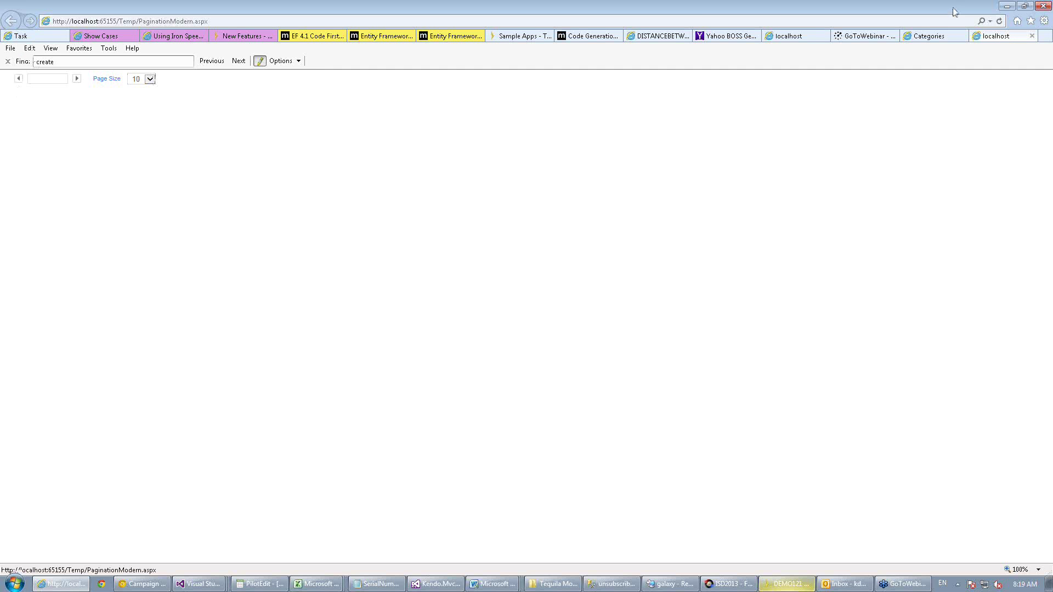
click(1025, 6)
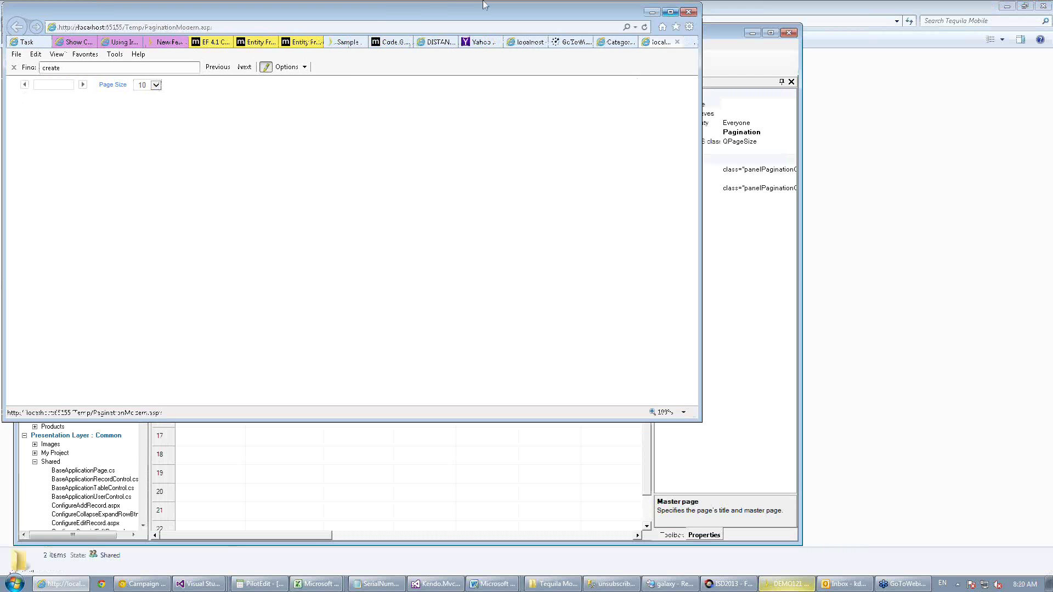
drag(390, 11, 490, 55)
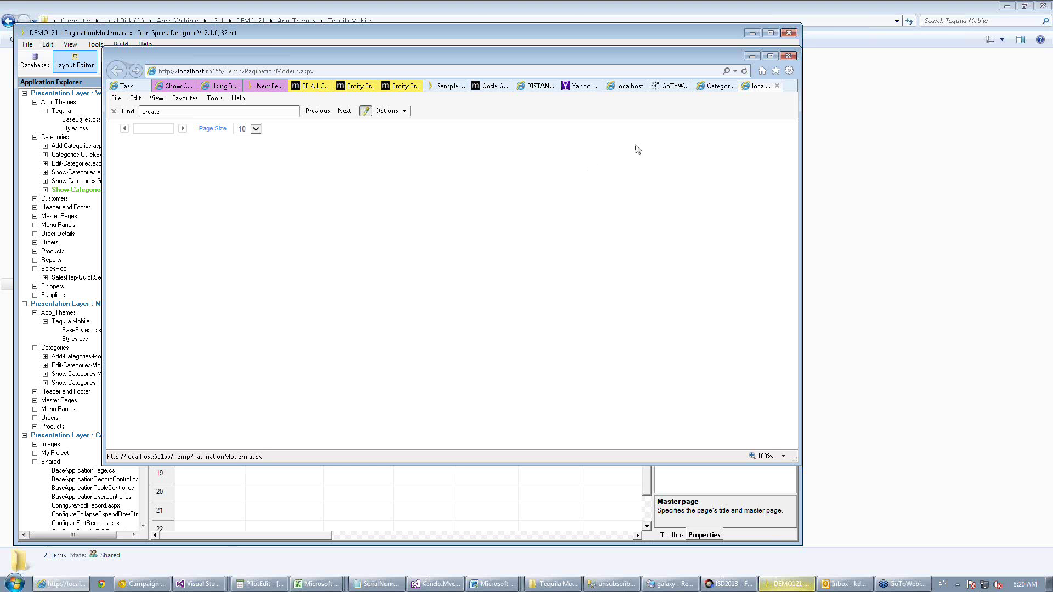
Bring up the running Categories table page in the browser and go to the Order Details page.
click(716, 87)
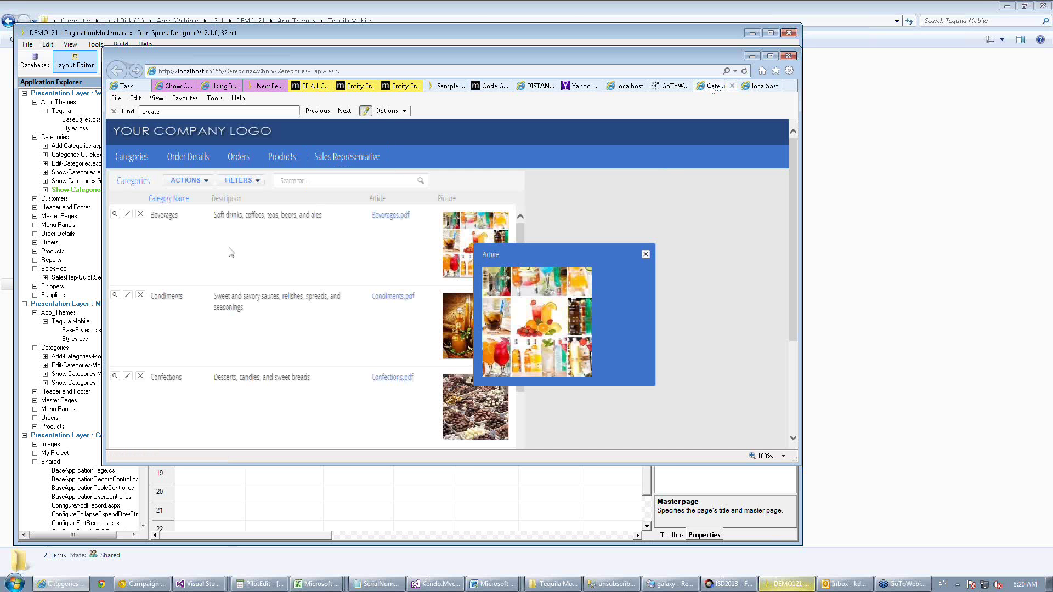
click(187, 166)
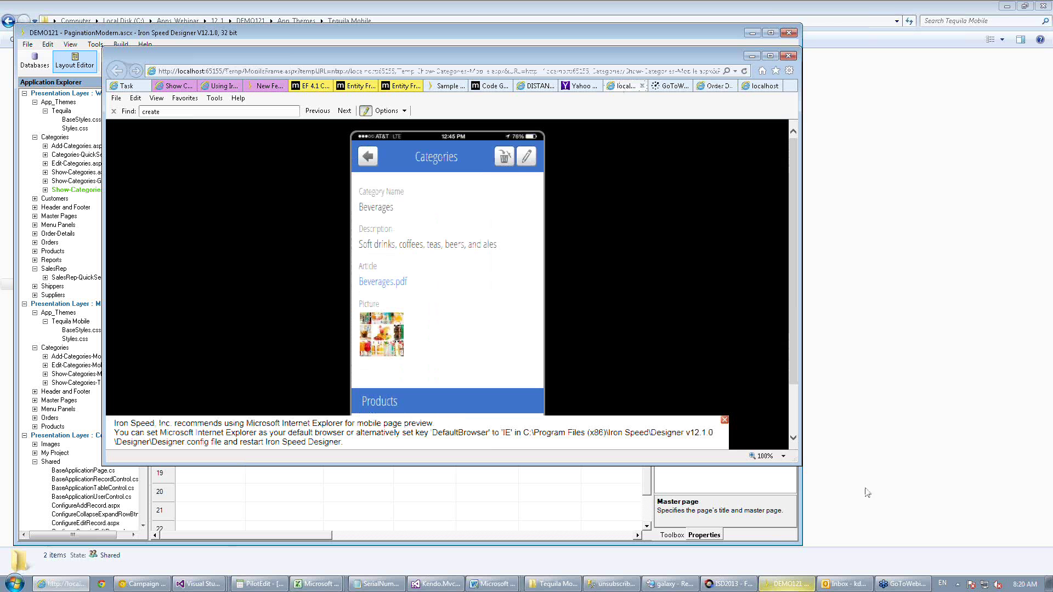
Enlarge the browser window, dismiss the mobile preview notice, and look through the Products list on the mobile Beverages category page.
drag(797, 463, 843, 560)
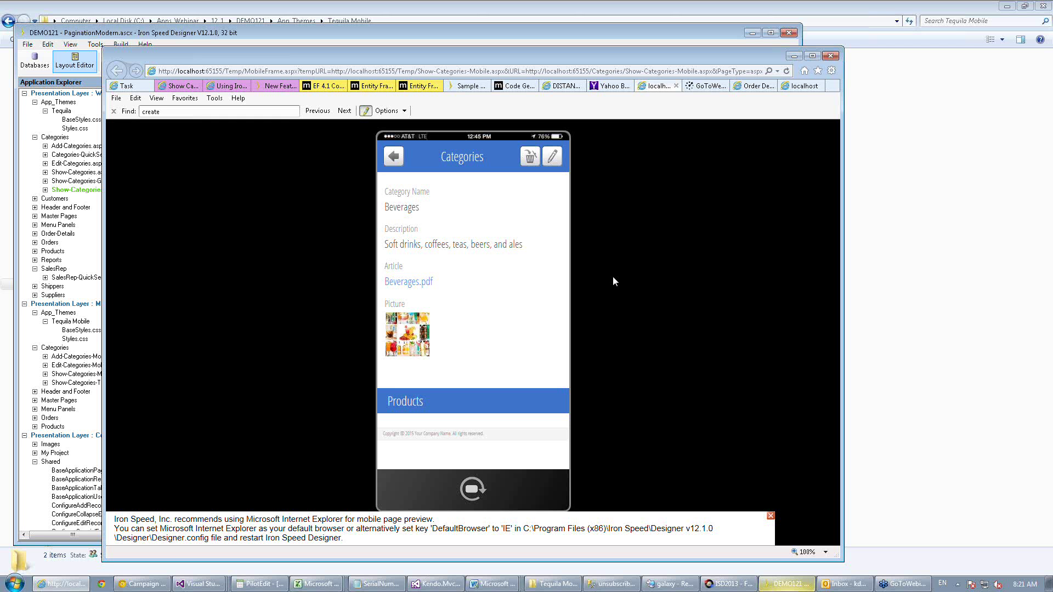
click(770, 516)
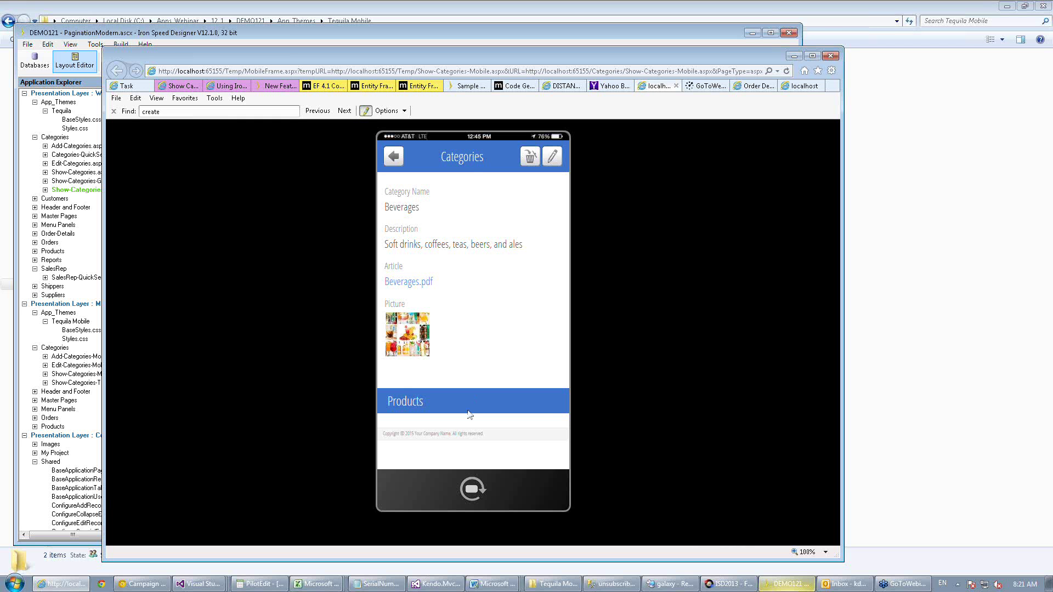
scroll(472, 408, down, 8)
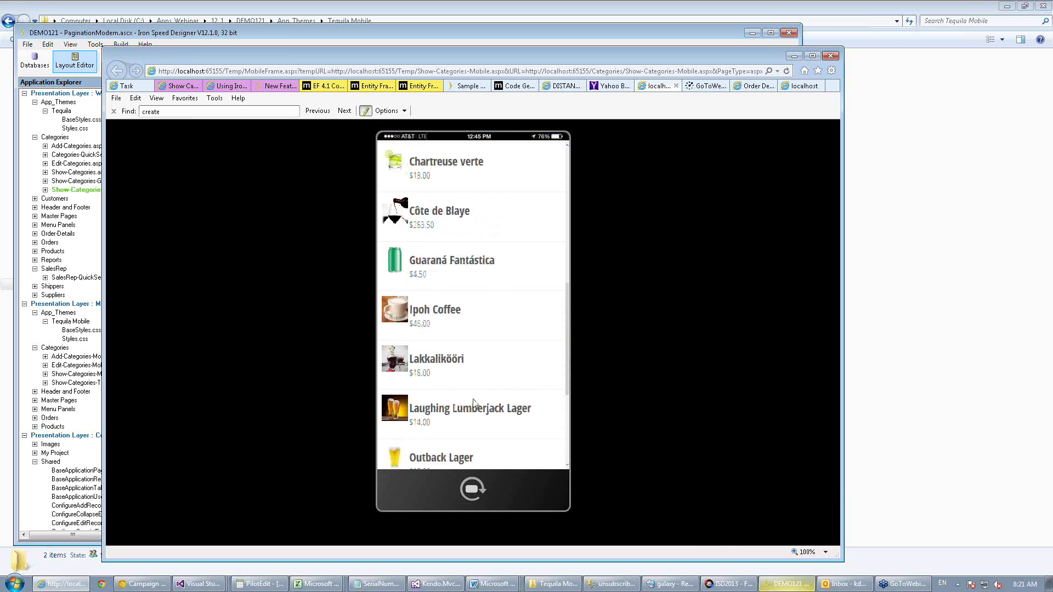
scroll(473, 403, down, 2)
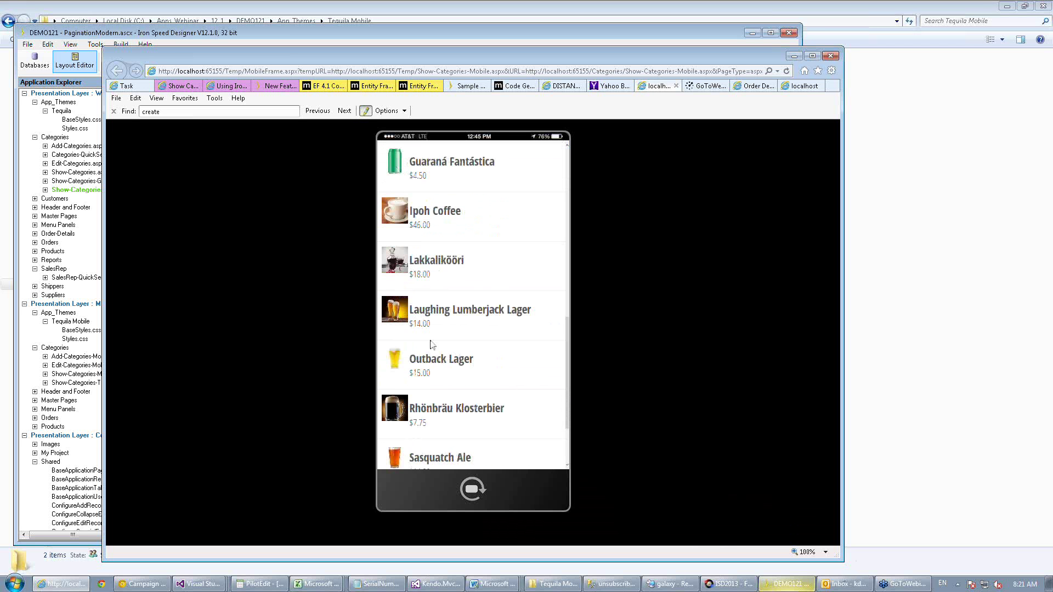
scroll(433, 346, up, 3)
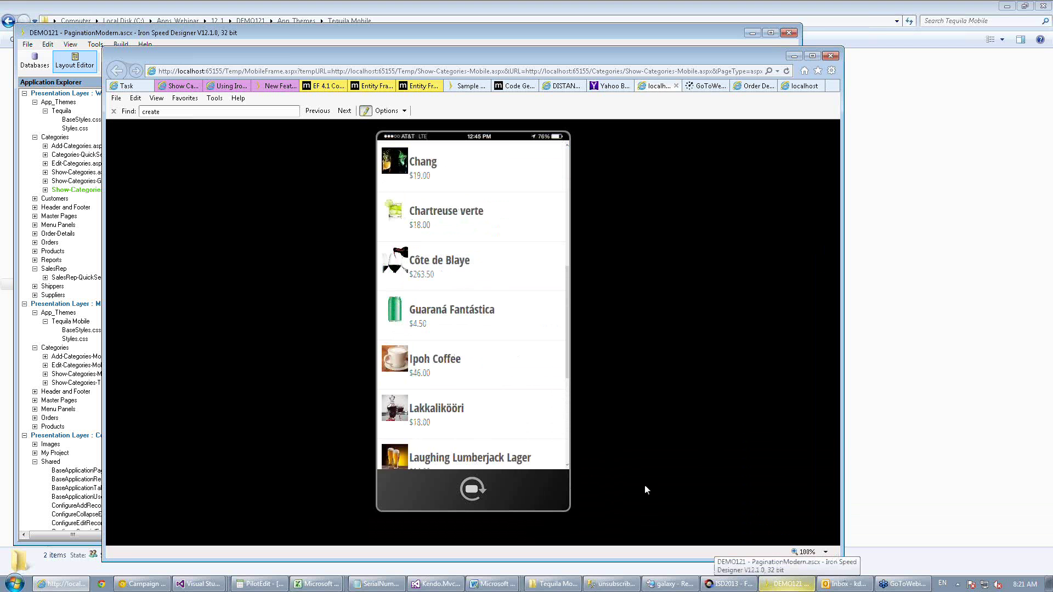
Switch to Iron Speed Designer, open the Application Wizard at its page selection, collapse Views, and select the Orders table.
click(787, 584)
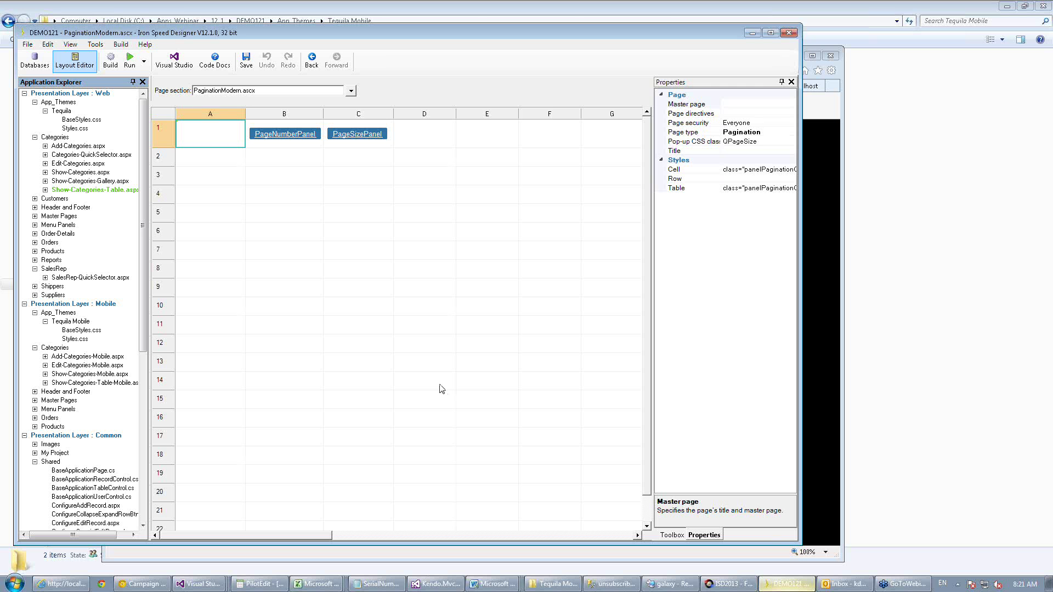
click(95, 44)
click(113, 57)
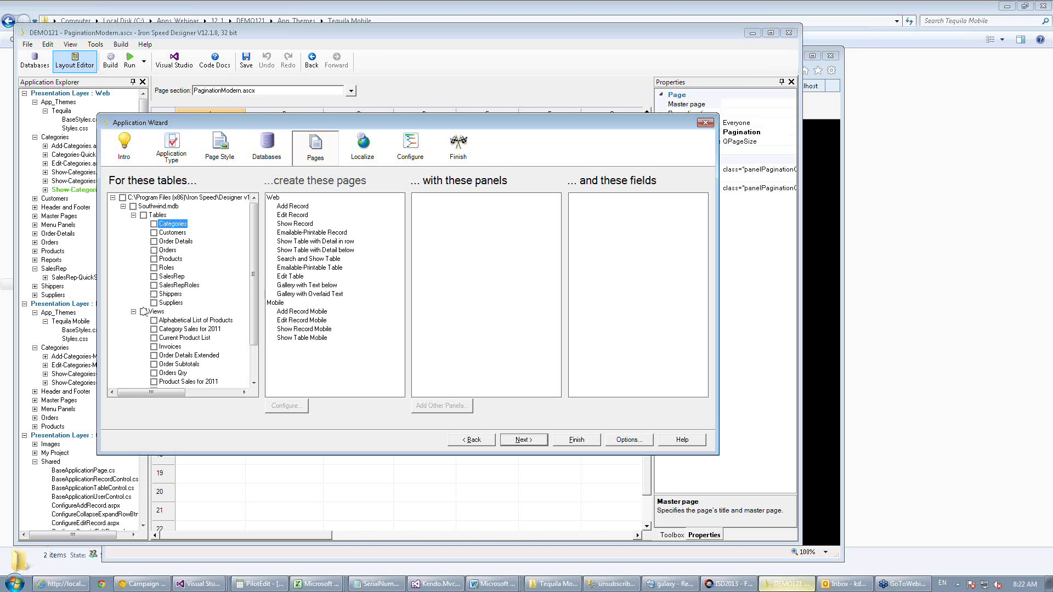
click(134, 312)
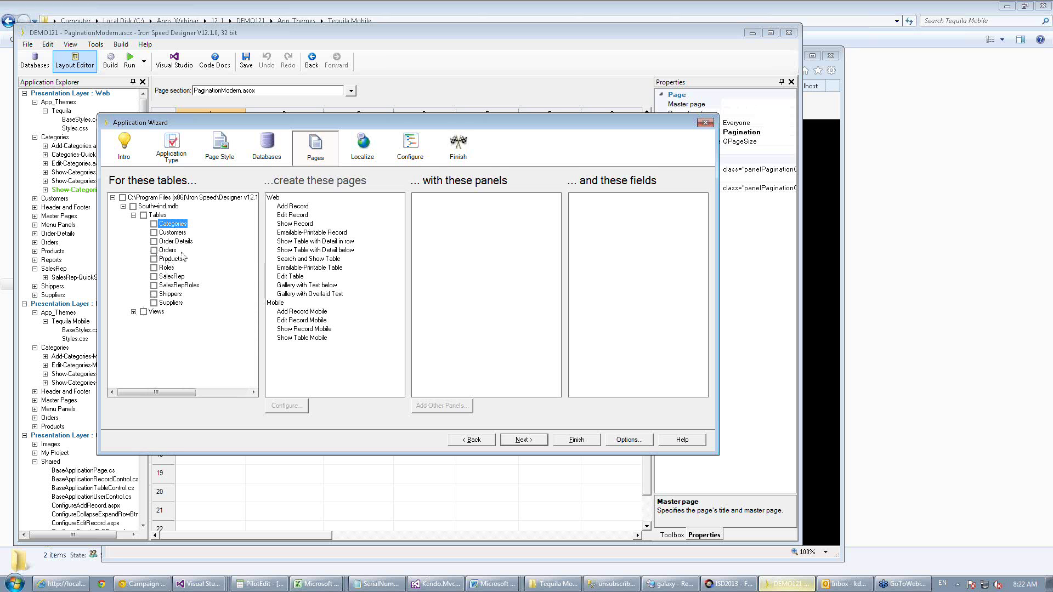
click(155, 250)
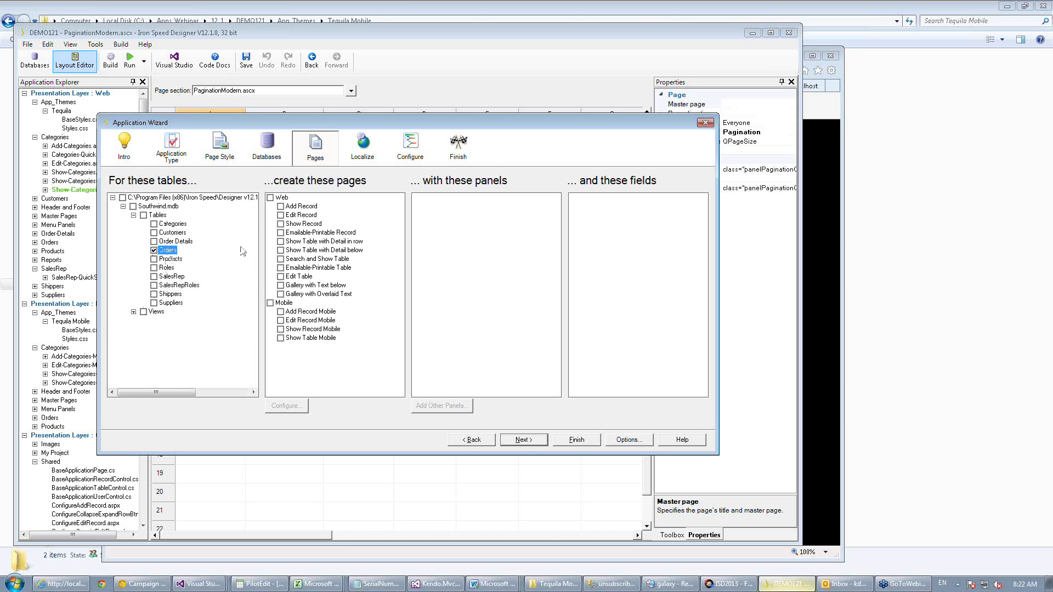
Select the web Add Record and Edit Record pages for Orders, including Order Details (child) and Products (many-to-many) panels on Edit Record.
mouse_move(287, 293)
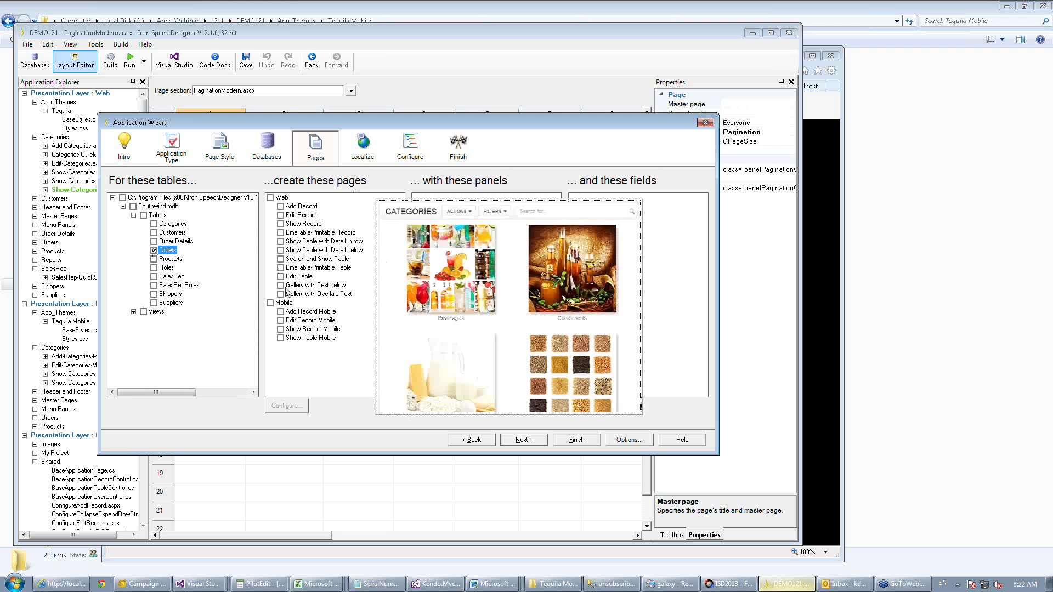
click(281, 207)
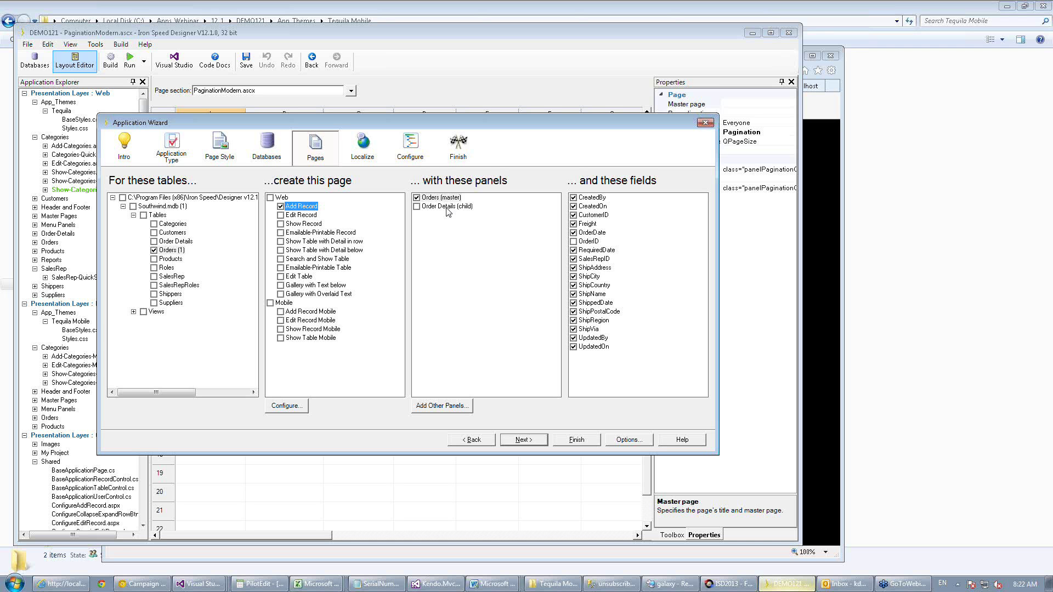
click(280, 215)
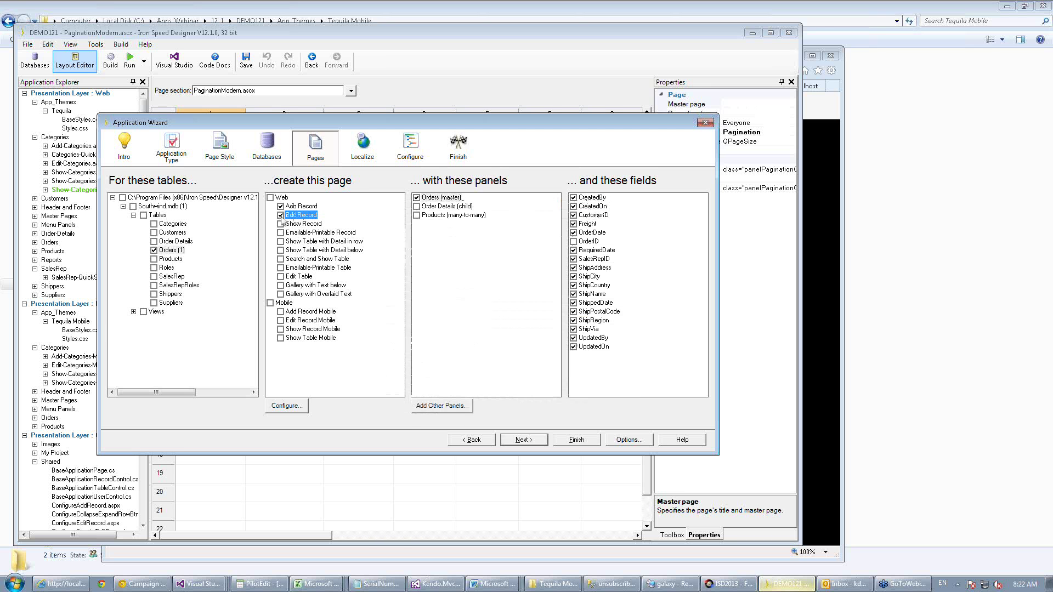
click(417, 207)
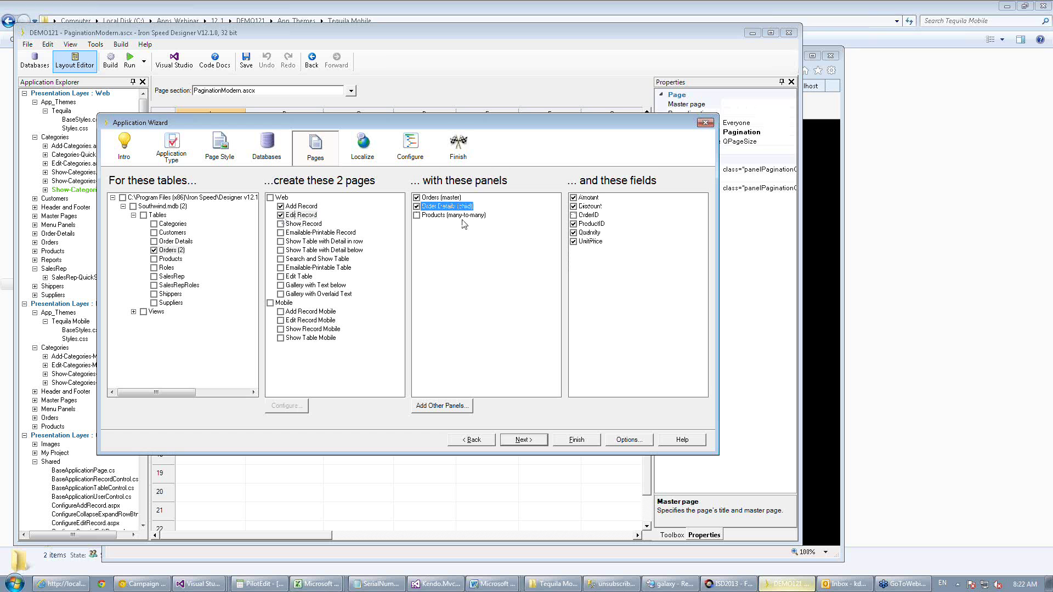
click(417, 216)
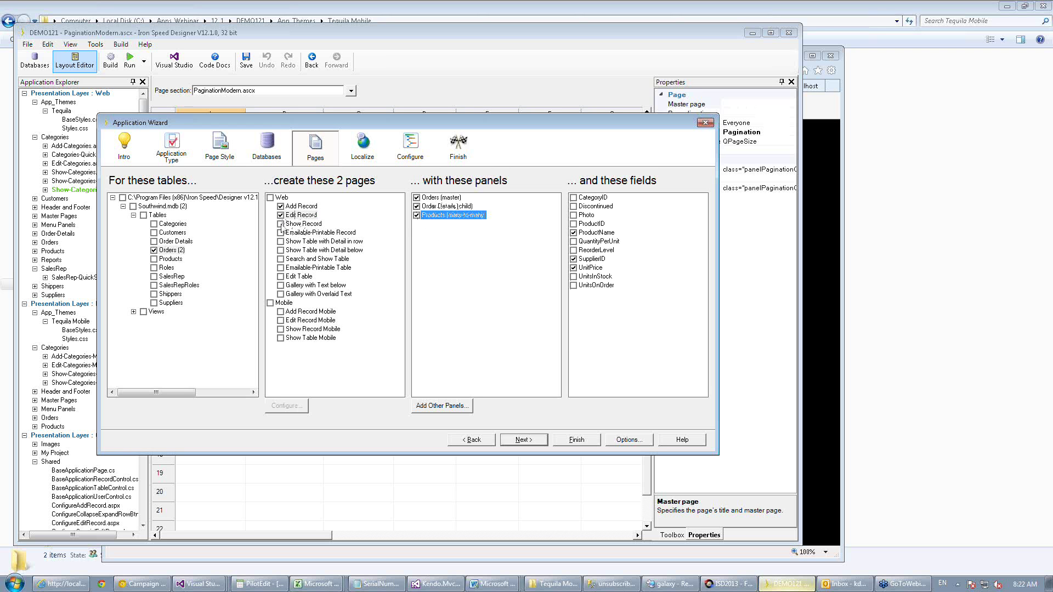
Select the web Show Record page for Orders with the Customers (parent), first SalesRep (parent) and Products (many-to-many) panels.
click(281, 225)
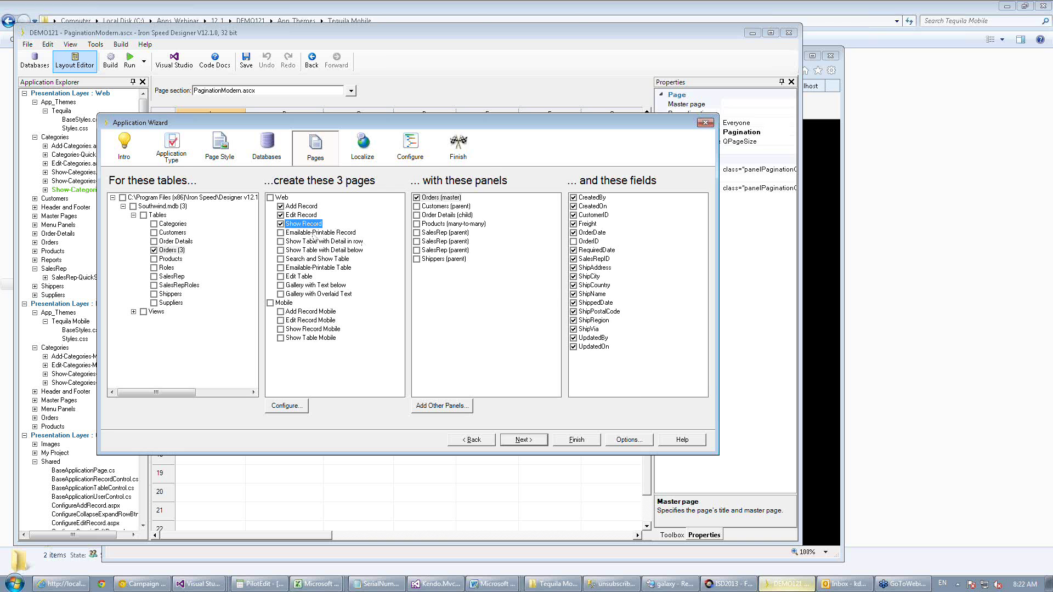
mouse_move(299, 228)
click(417, 207)
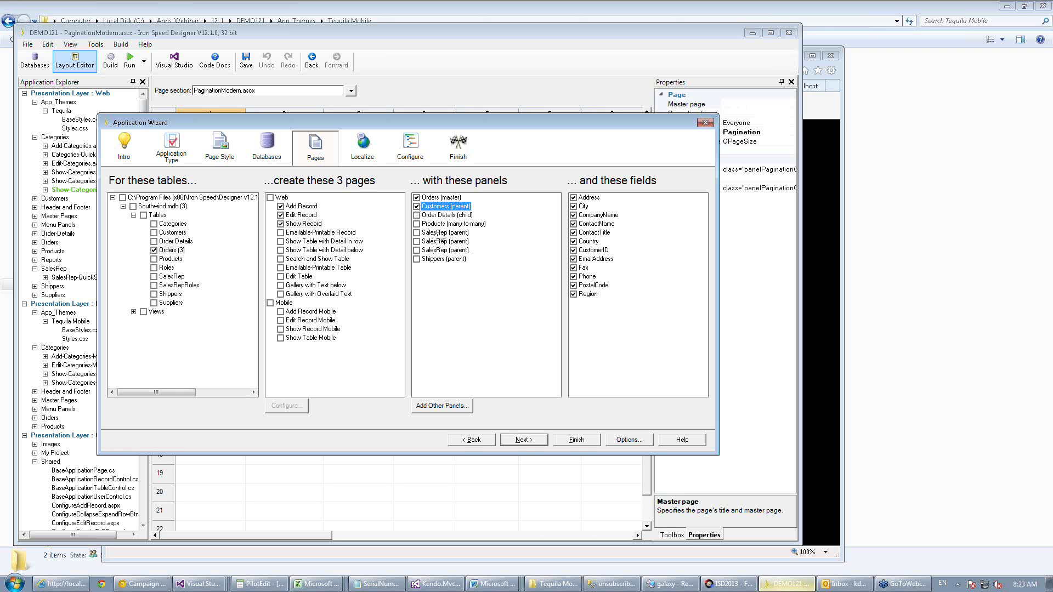
click(442, 233)
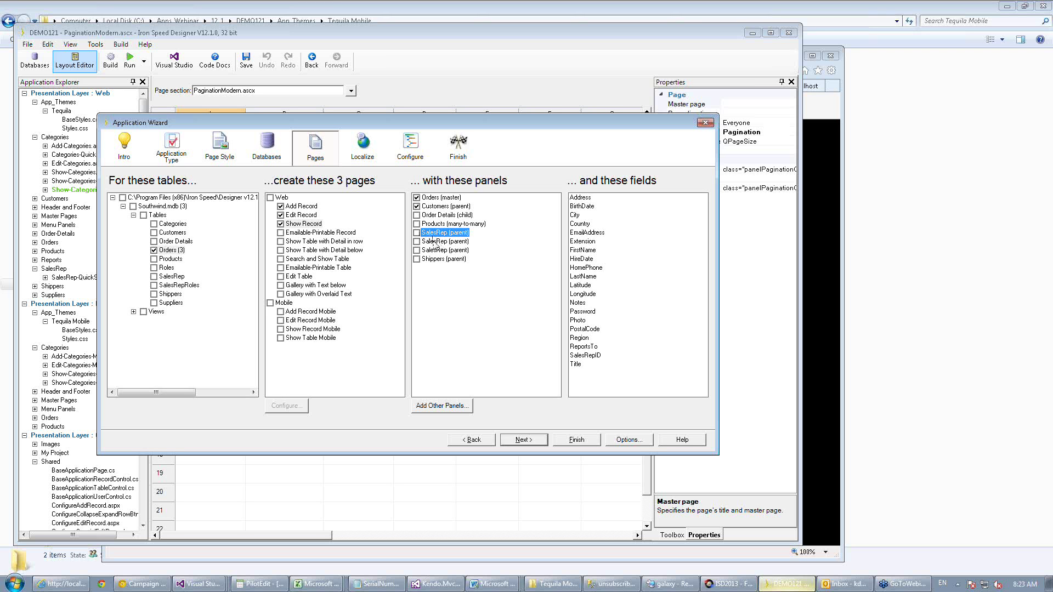
click(436, 242)
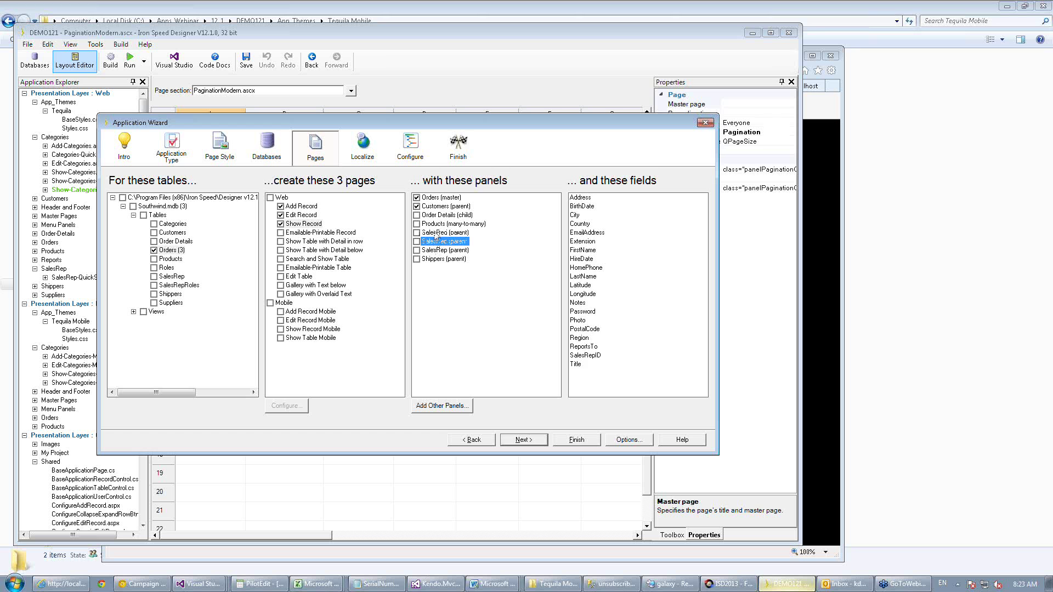
click(417, 233)
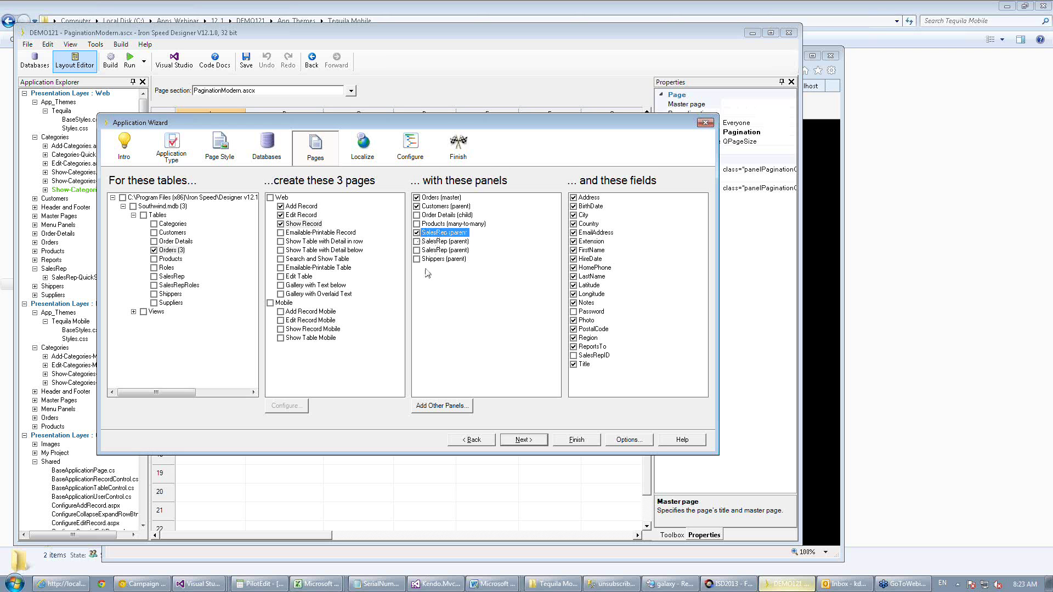
click(417, 224)
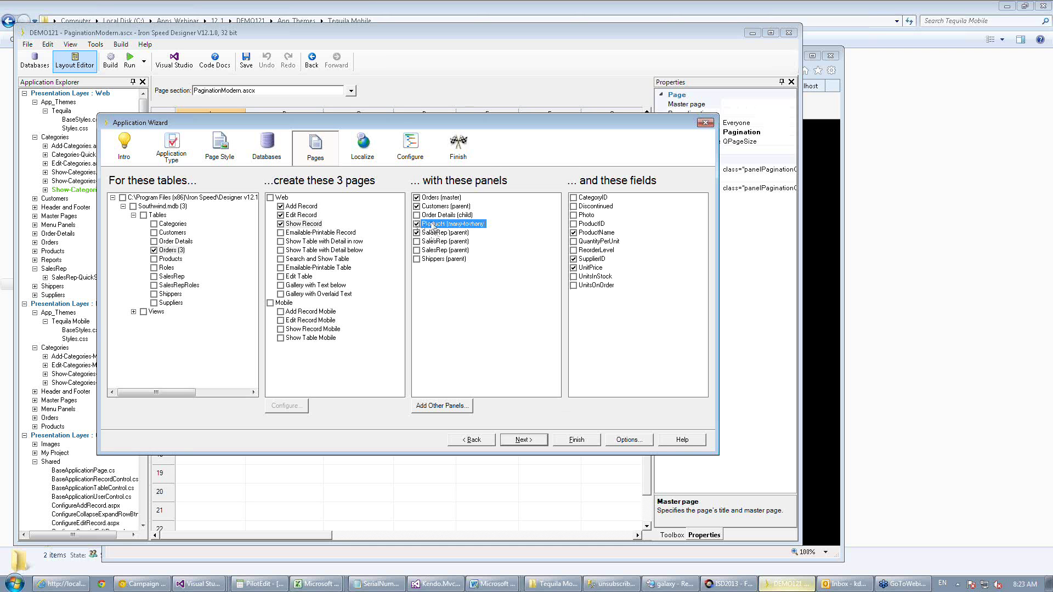
On the Show Record page, exclude the Fax field from the Customers panel and include SalesRepID in the SalesRep panel.
click(429, 207)
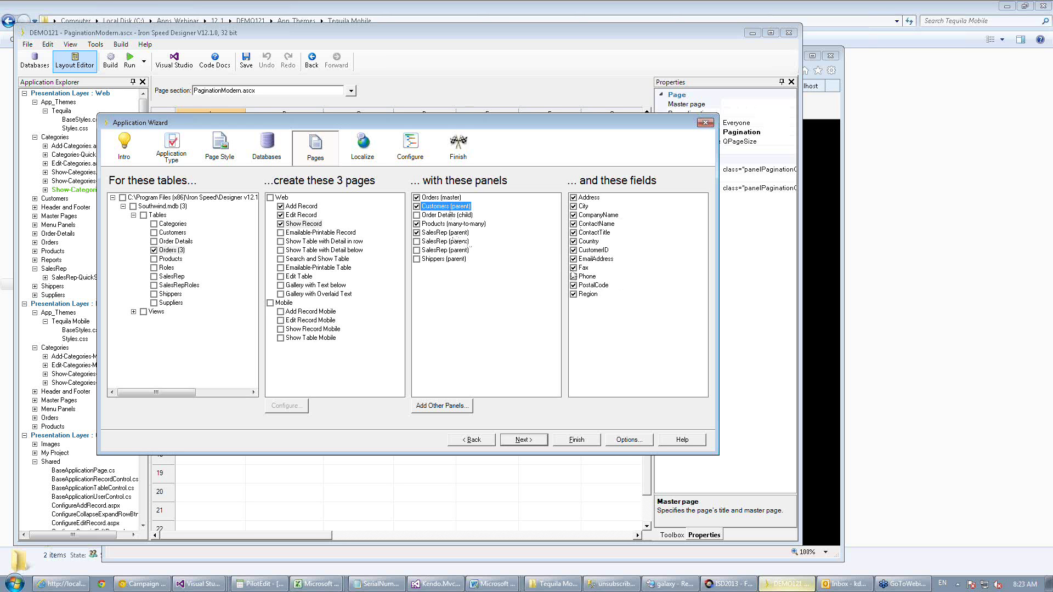
click(573, 268)
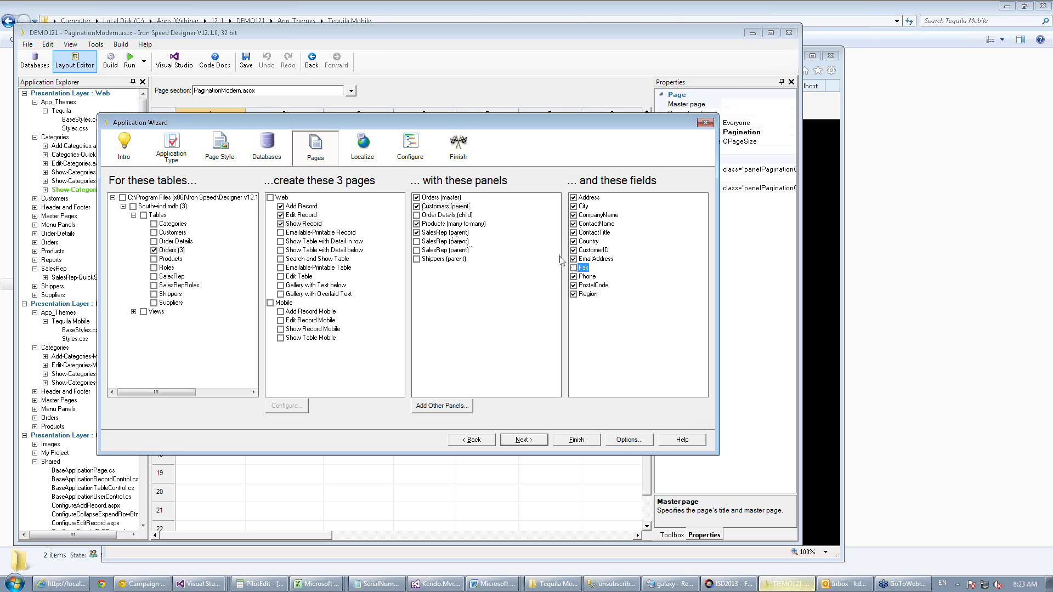
click(457, 233)
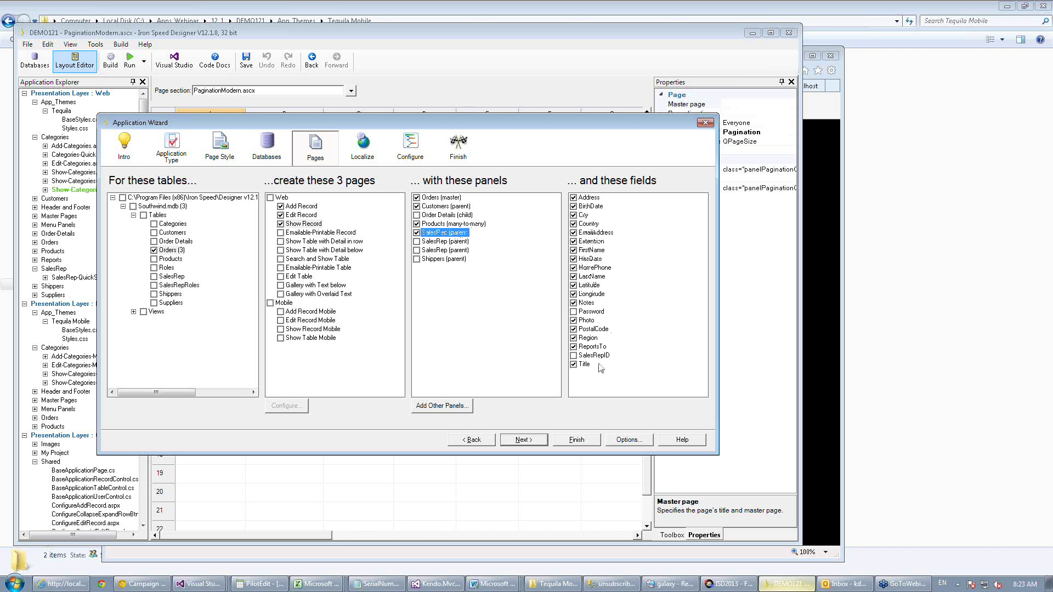
click(574, 355)
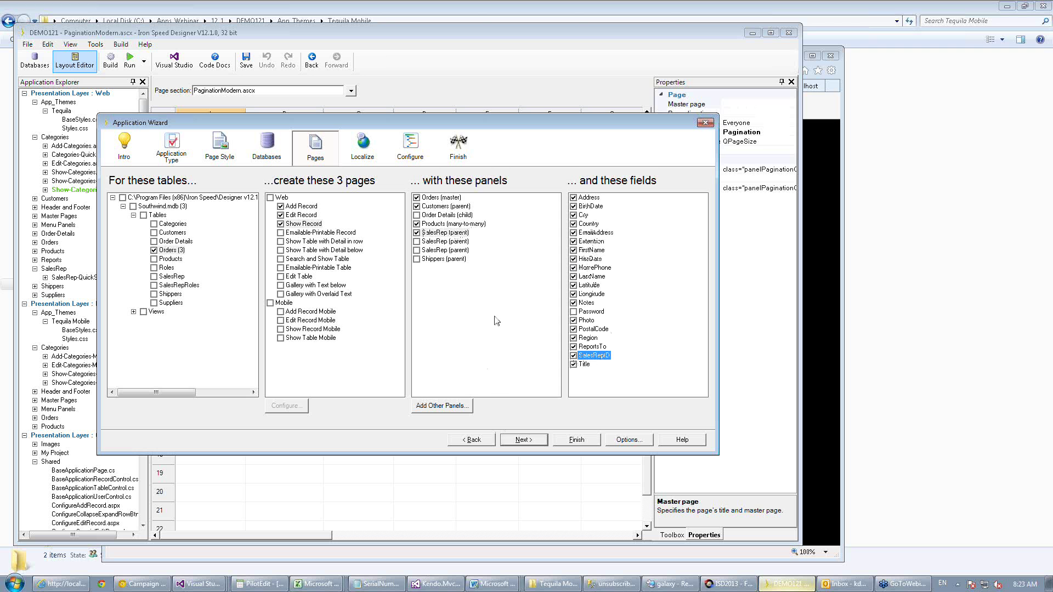
Select the web Show Table with Detail in row page for Orders and include its Order Details (child) panel.
click(281, 242)
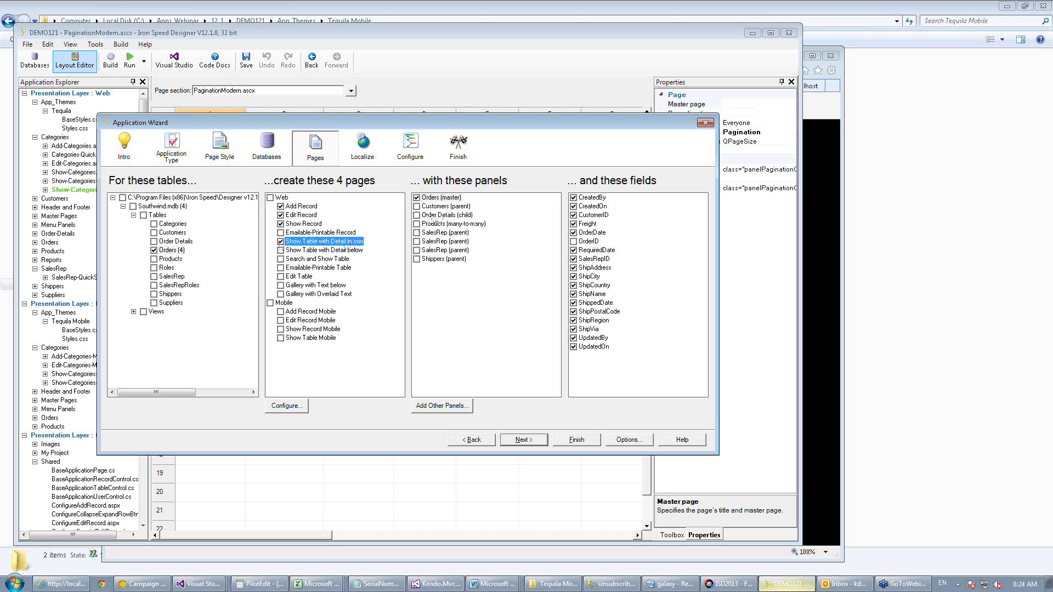
click(422, 215)
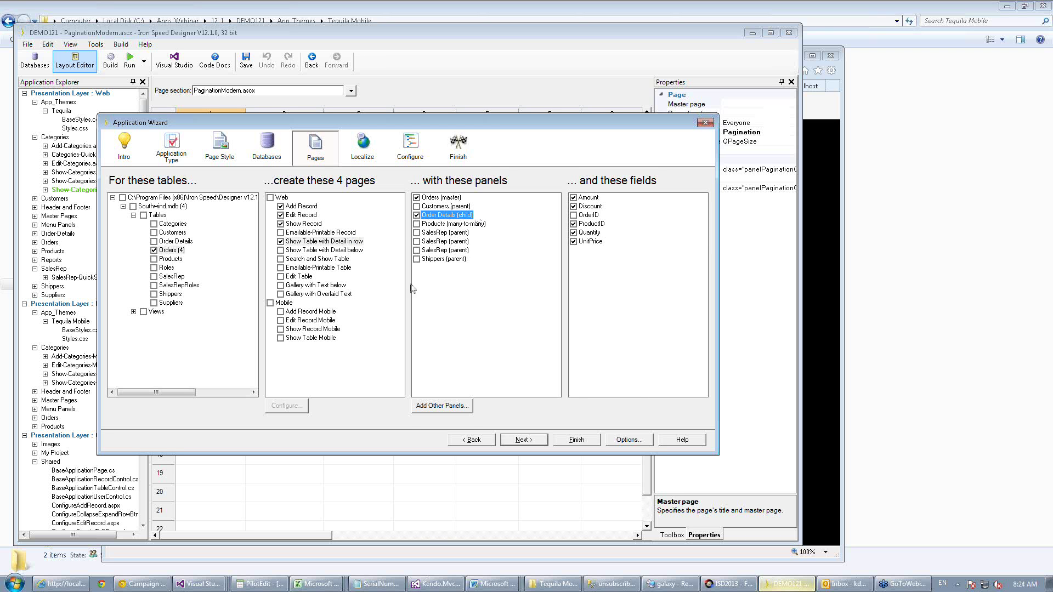
Select the Show Table Mobile and Show Record Mobile pages for Orders and finish the Application Wizard.
mouse_move(332, 288)
mouse_move(316, 335)
click(281, 338)
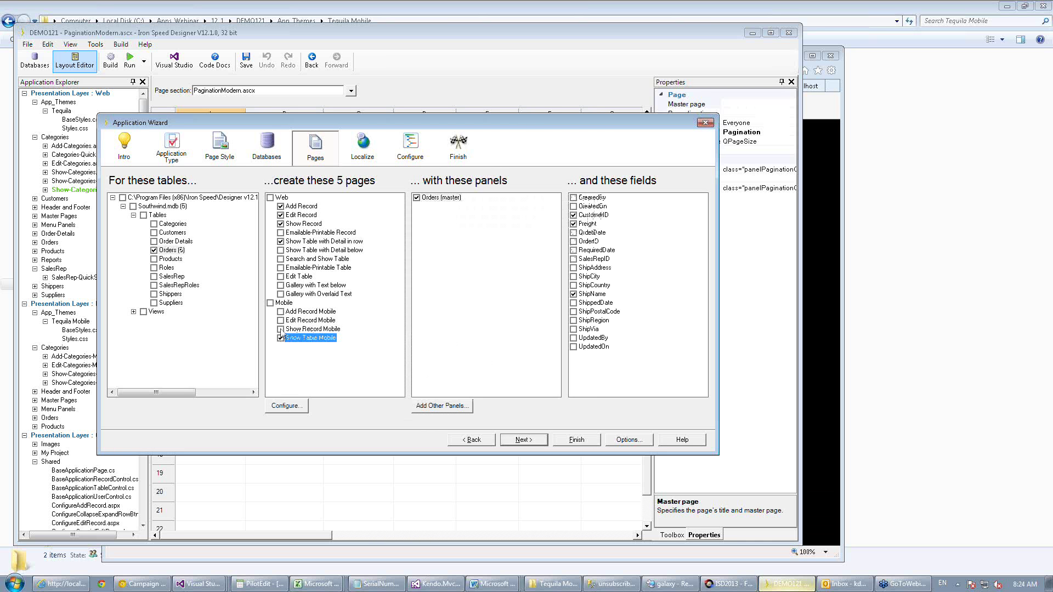
click(281, 329)
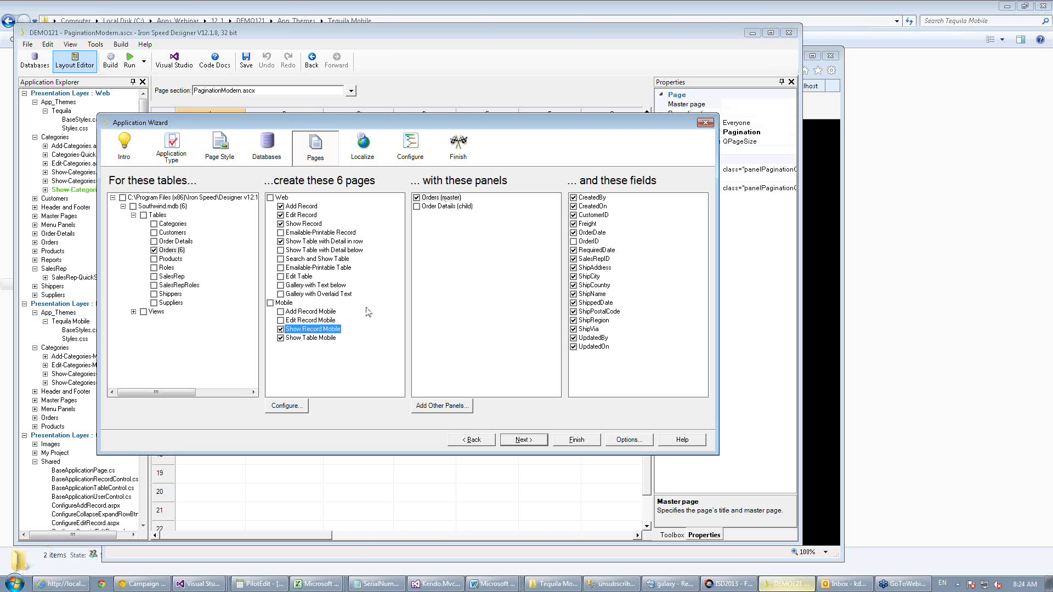
click(576, 442)
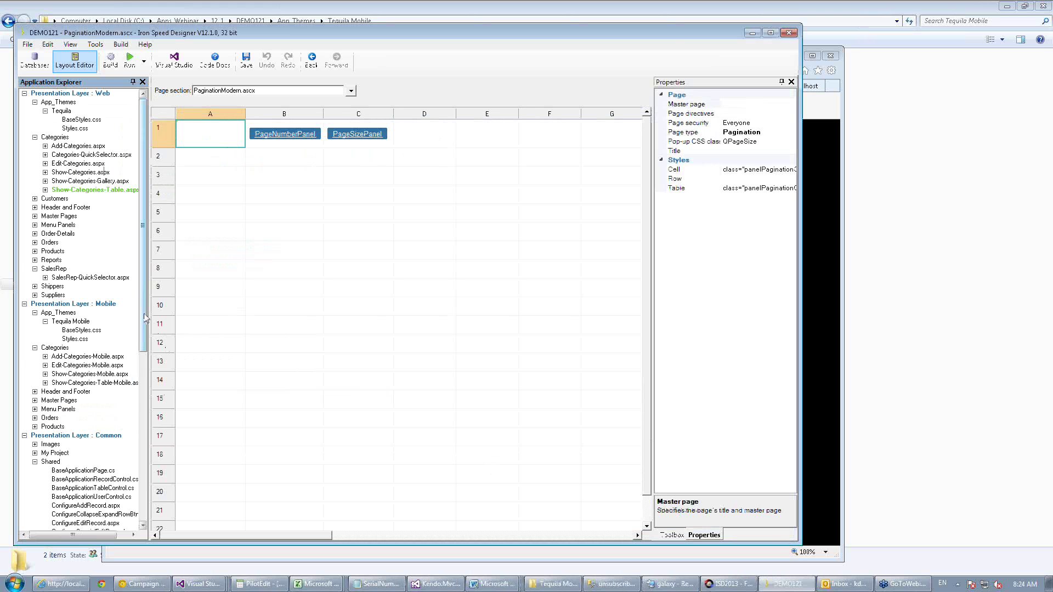
Collapse the Common presentation layer and open the web Show-Orders.aspx page at its Show-Orders.aspx page section.
drag(143, 313, 143, 360)
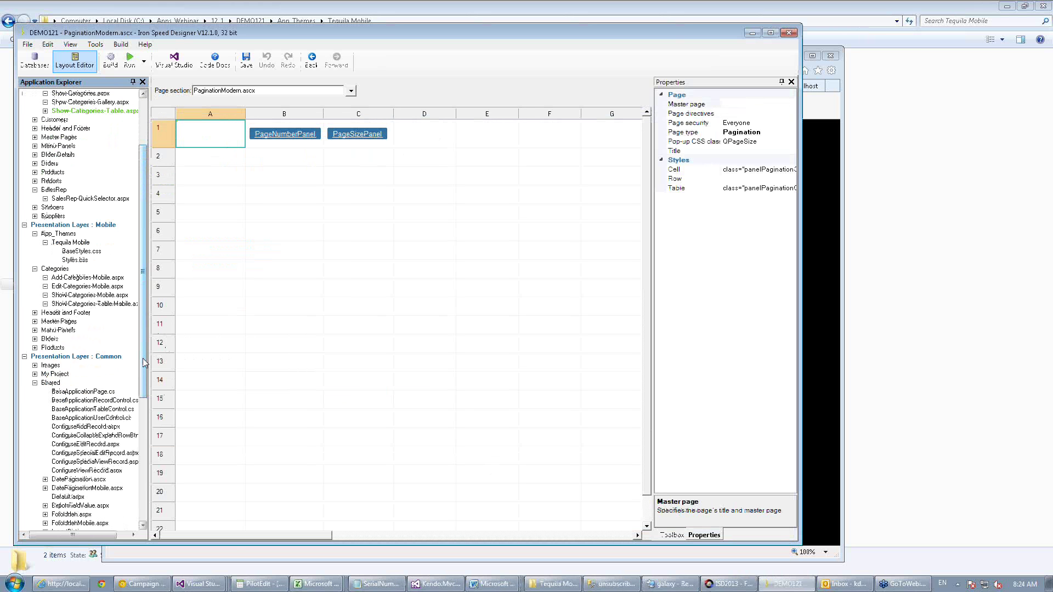
click(24, 357)
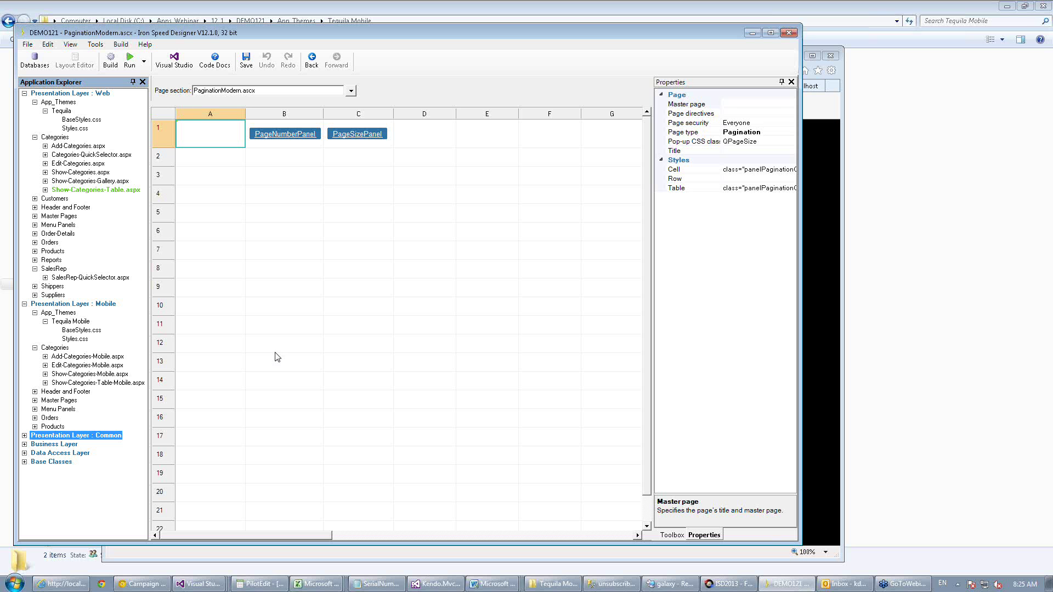
click(34, 243)
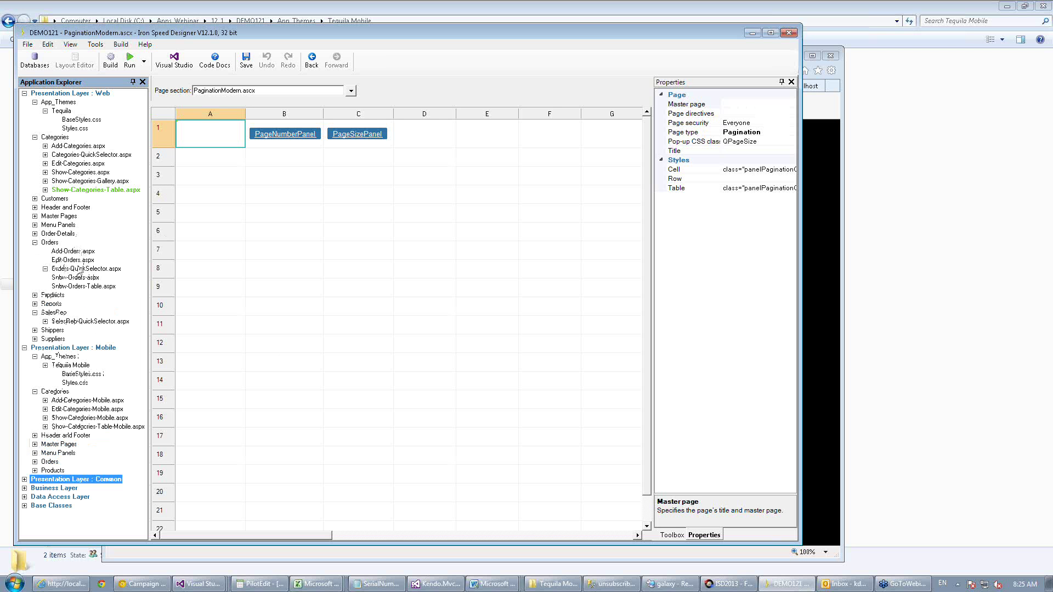
double_click(75, 277)
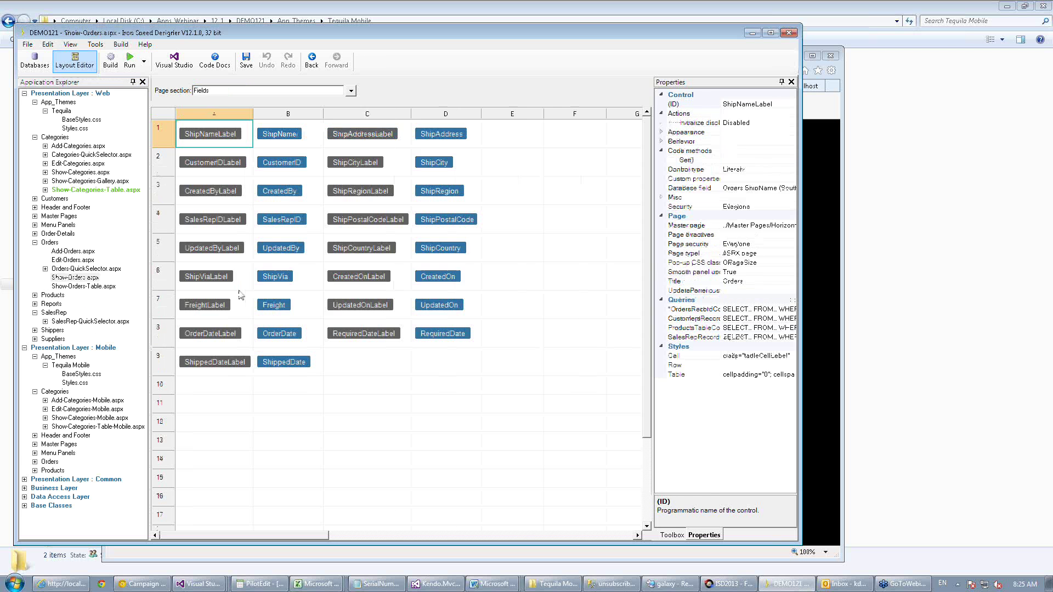
click(351, 91)
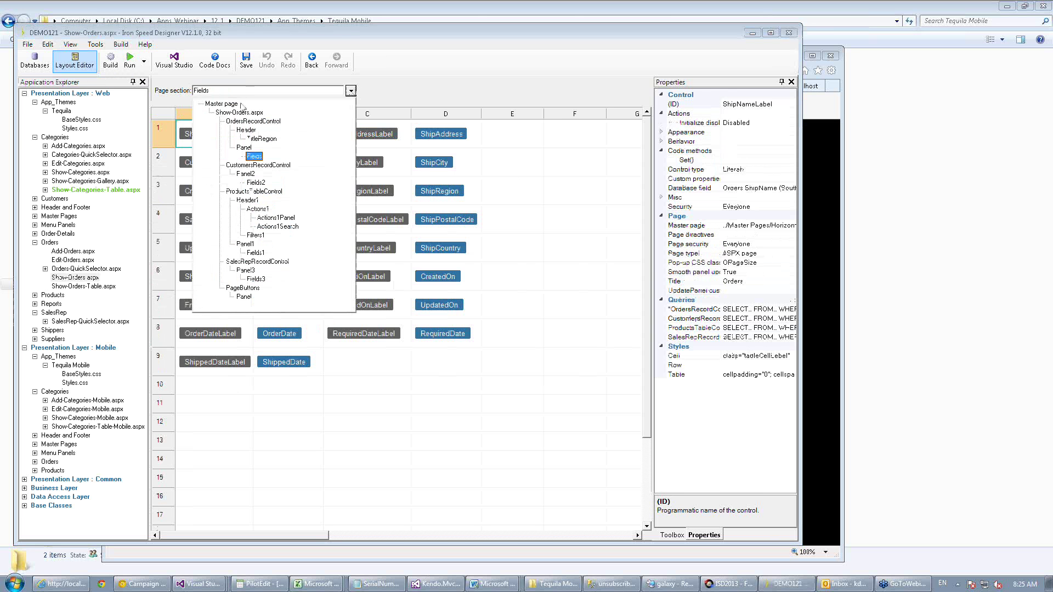
click(240, 113)
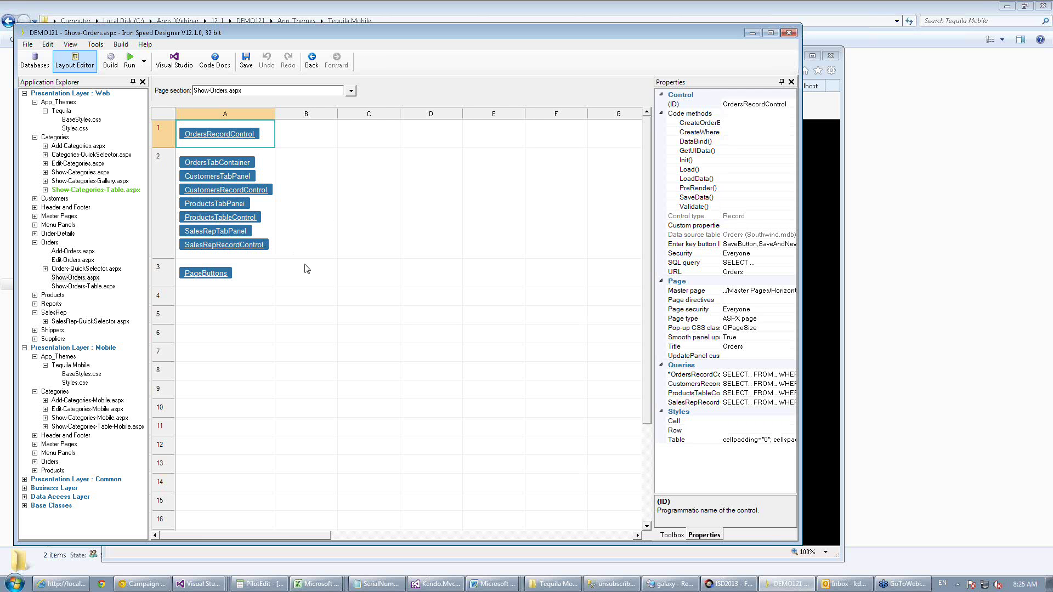
In the Application Wizard, select the web Show Record and Show Table with Detail in row pages for the SalesRep table.
click(95, 45)
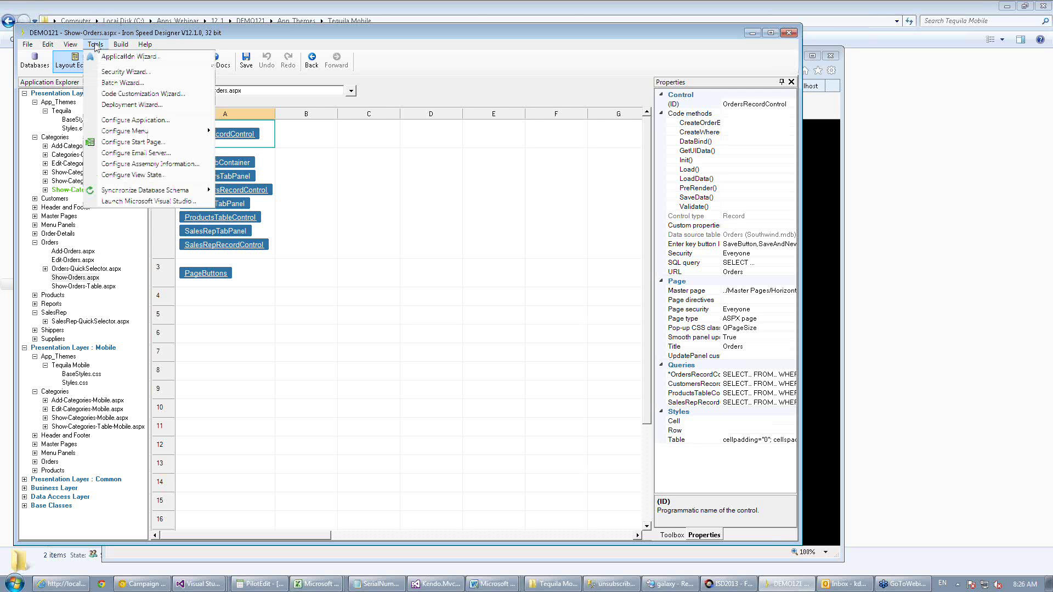
click(117, 59)
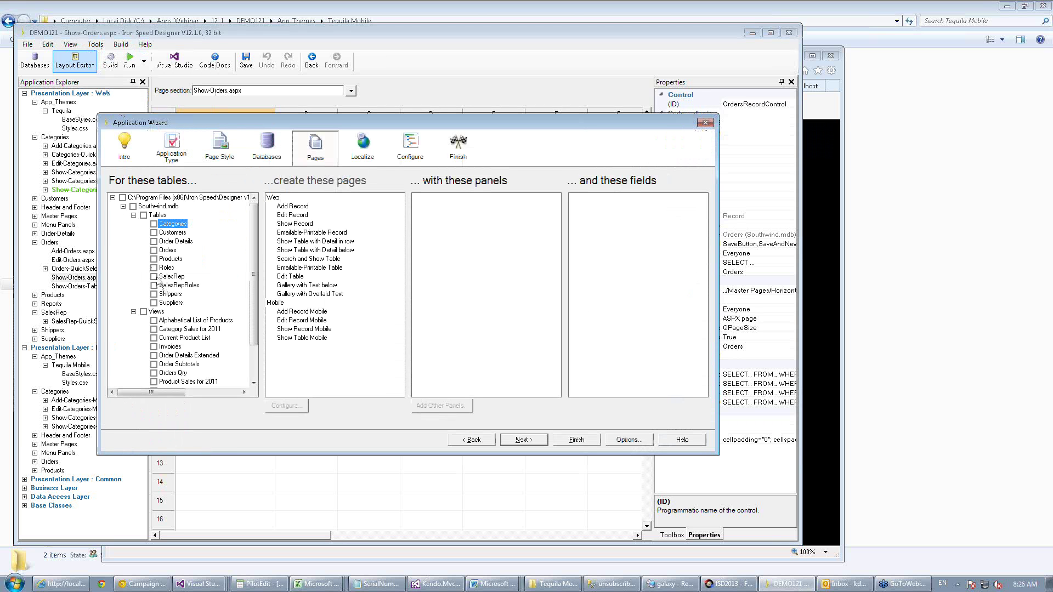
click(154, 277)
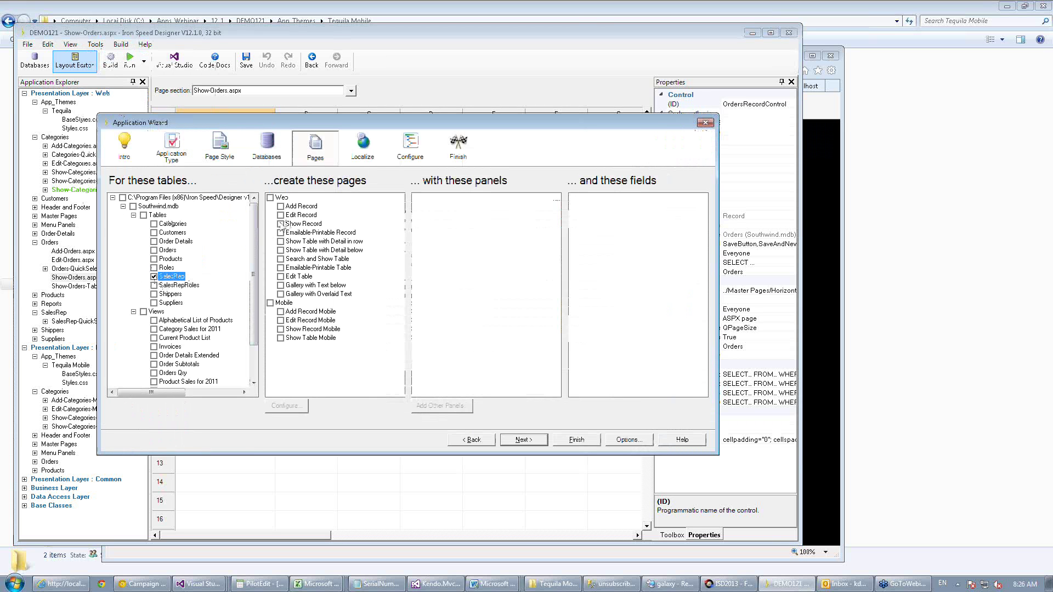
click(280, 224)
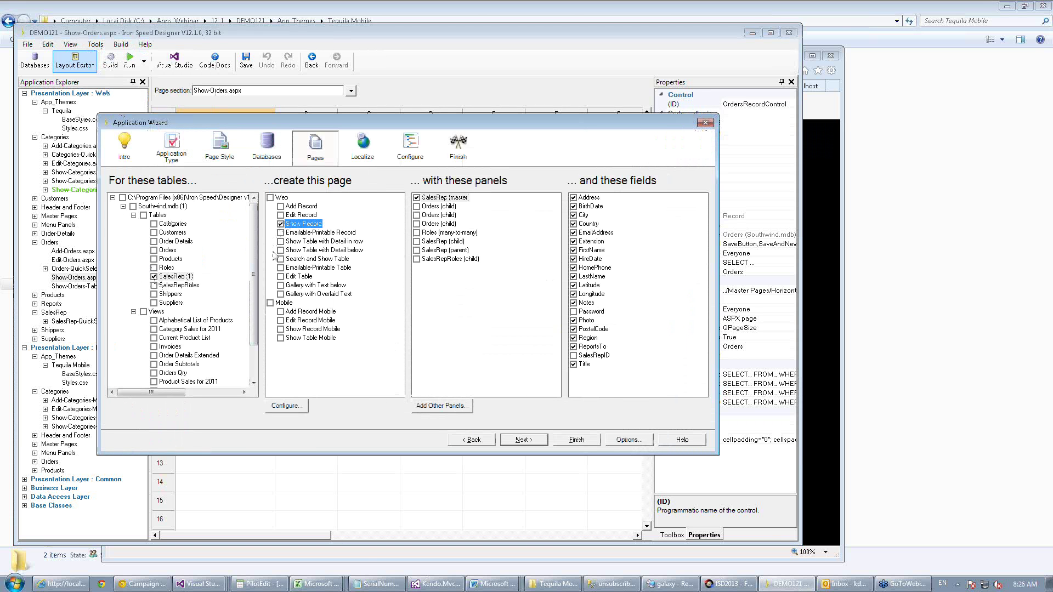
click(281, 242)
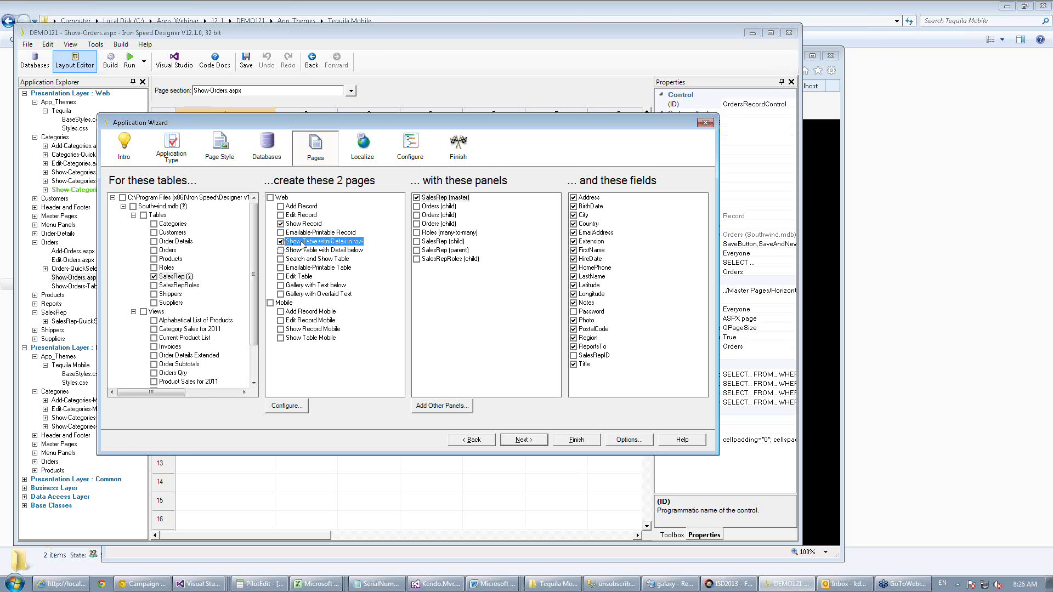
Review the configuration options of the Show Table with Detail in row page without saving changes.
click(285, 407)
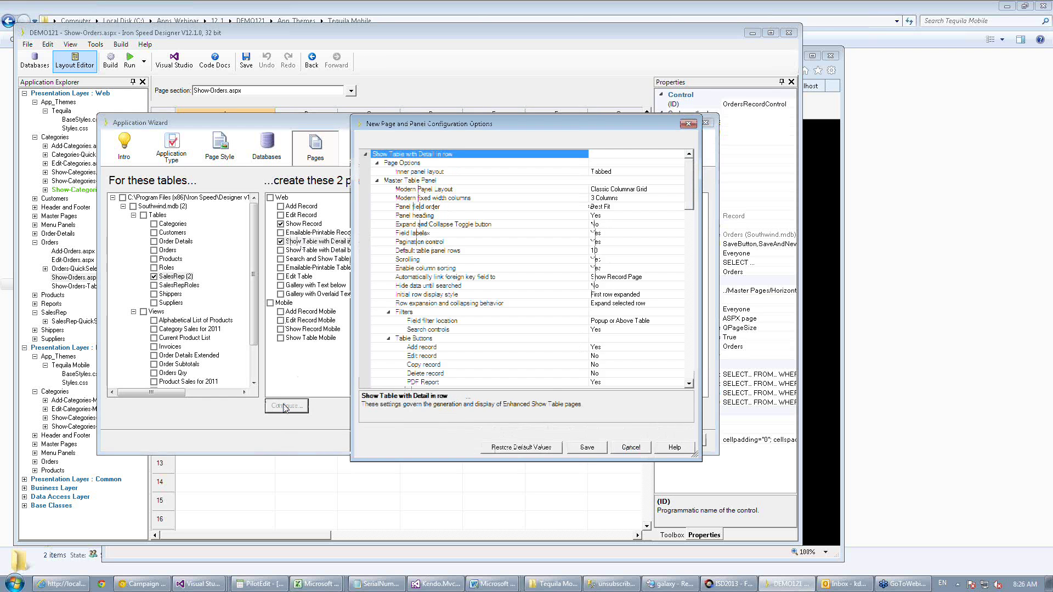
click(388, 338)
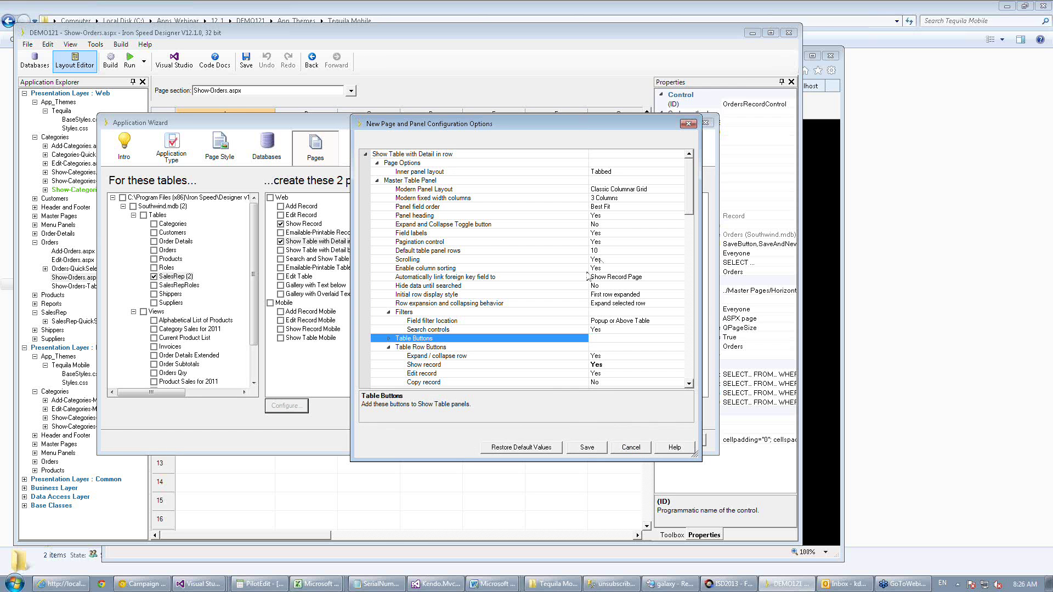
click(632, 447)
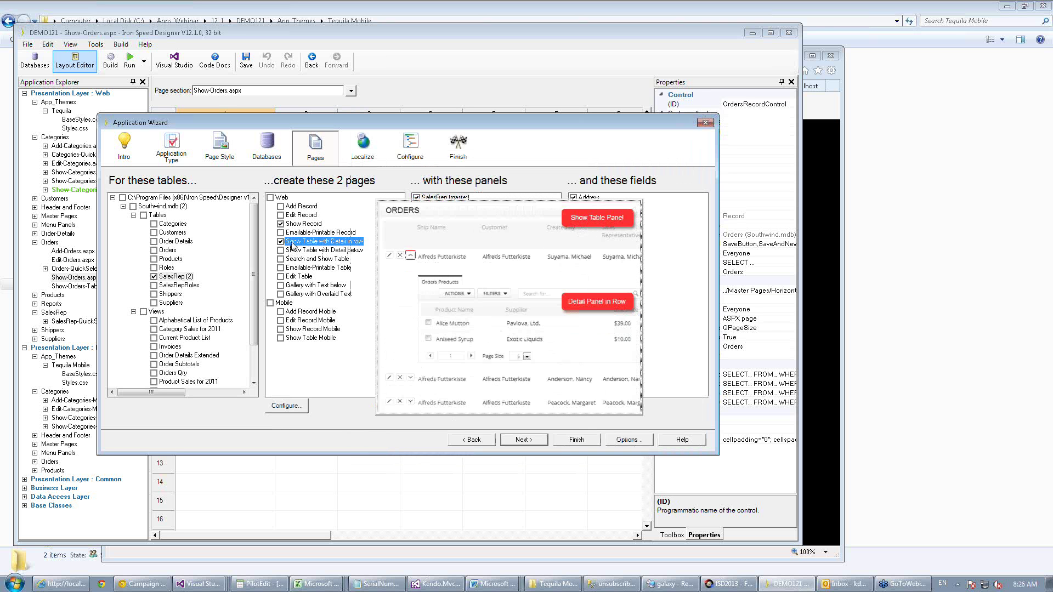
Finish the Application Wizard and display the Show-SalesRep.aspx page section, selecting its PageButtons control.
click(580, 440)
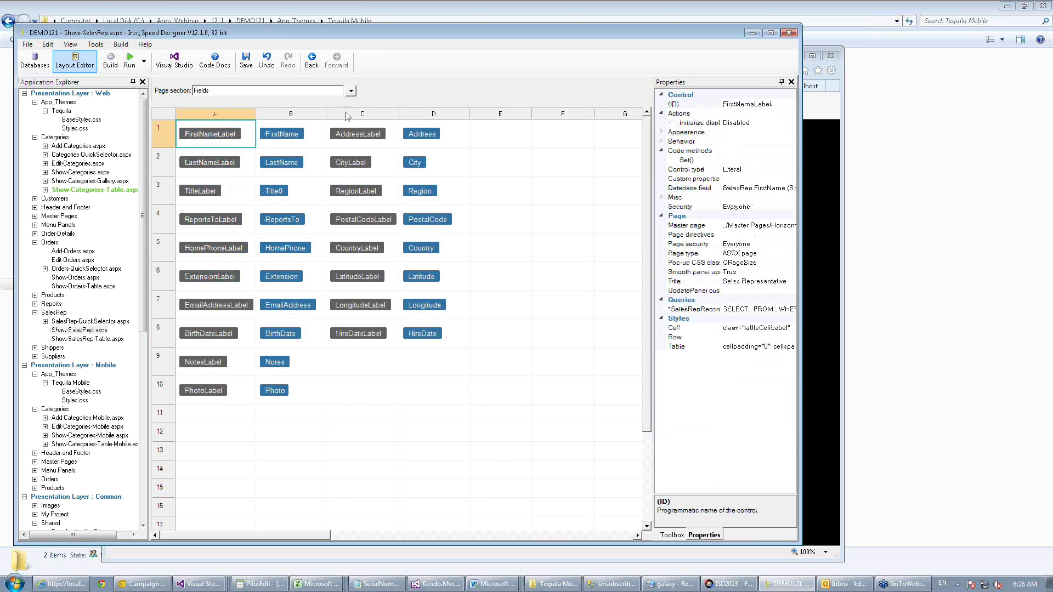
click(351, 91)
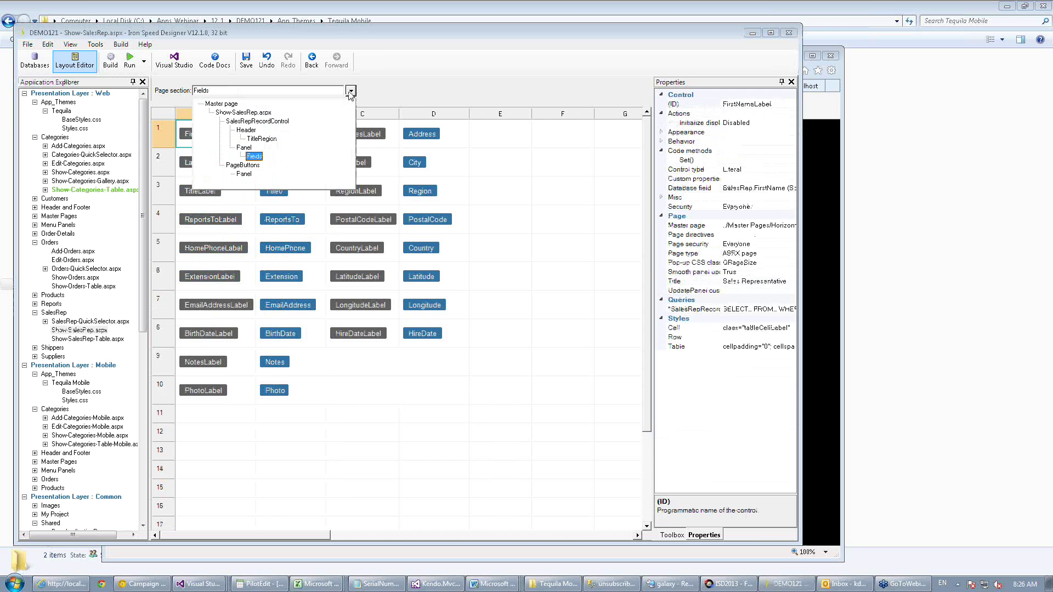
click(248, 114)
drag(211, 165, 268, 187)
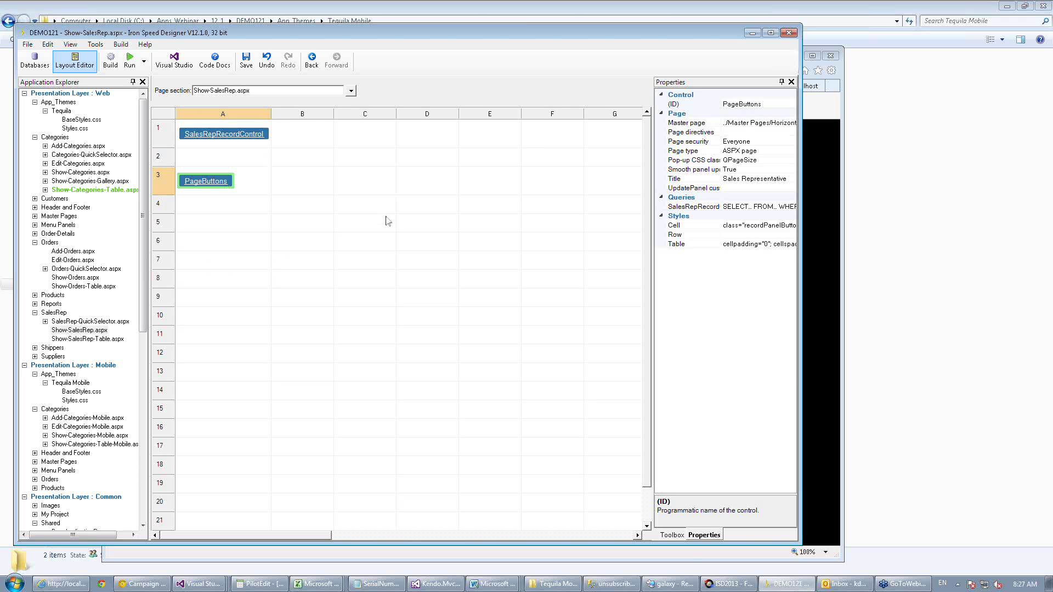
Check the available table panels and examine the properties of the ReportsTo field in the SalesRep database table.
click(673, 536)
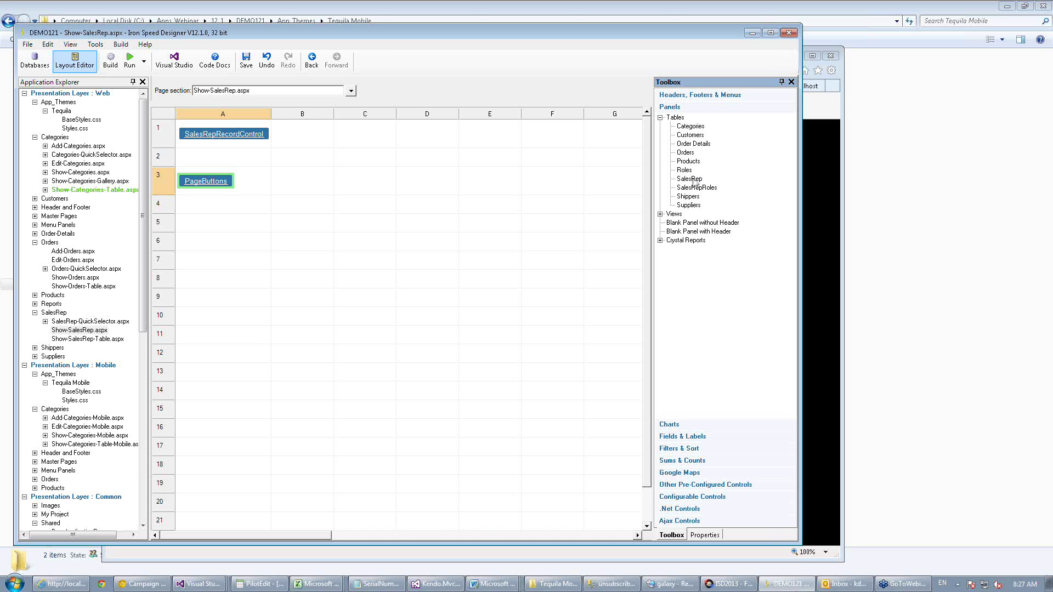
click(33, 63)
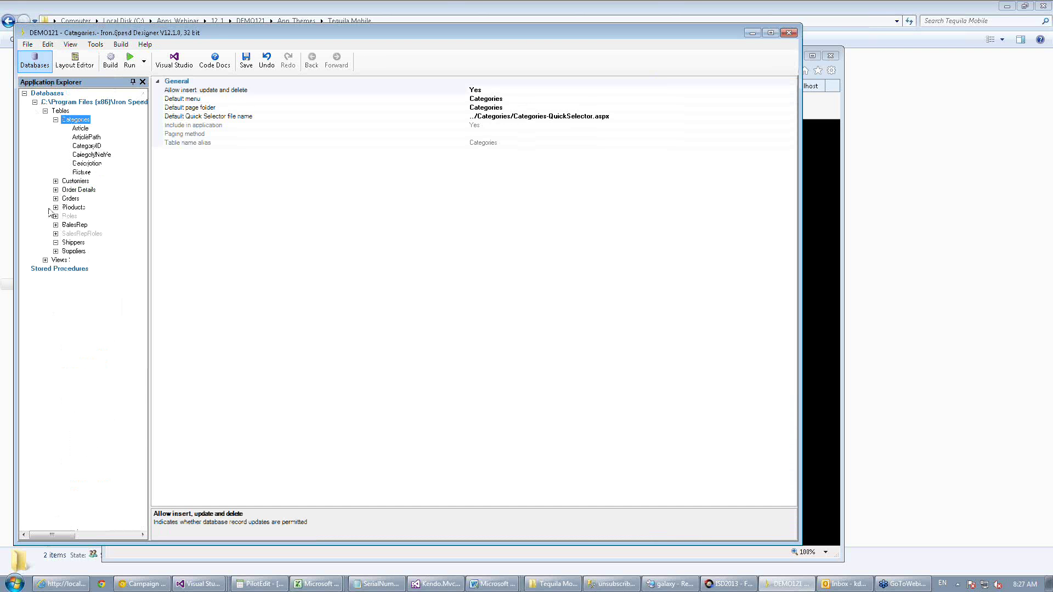
click(56, 225)
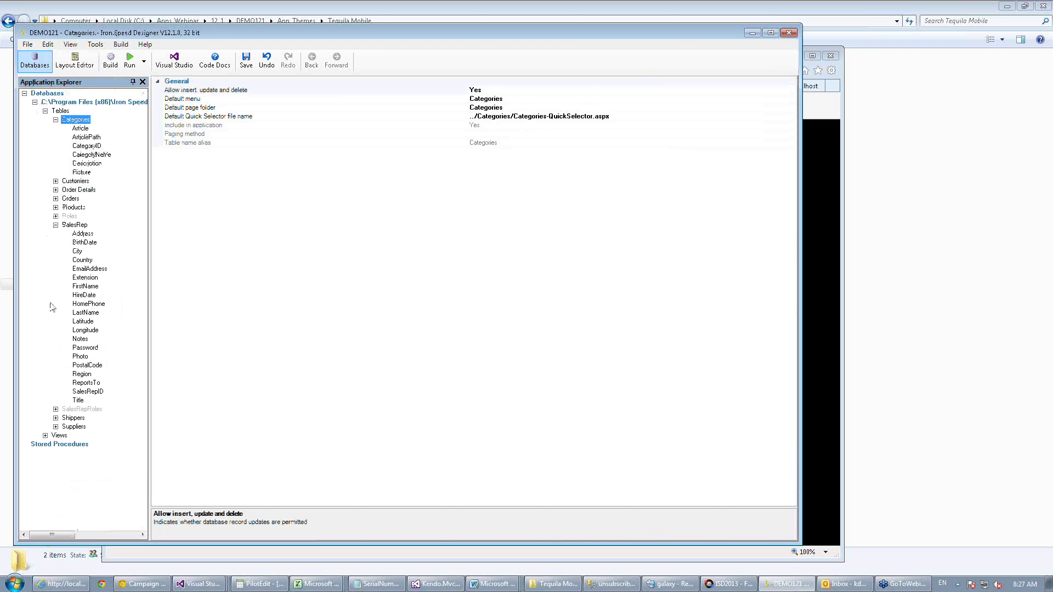
click(83, 383)
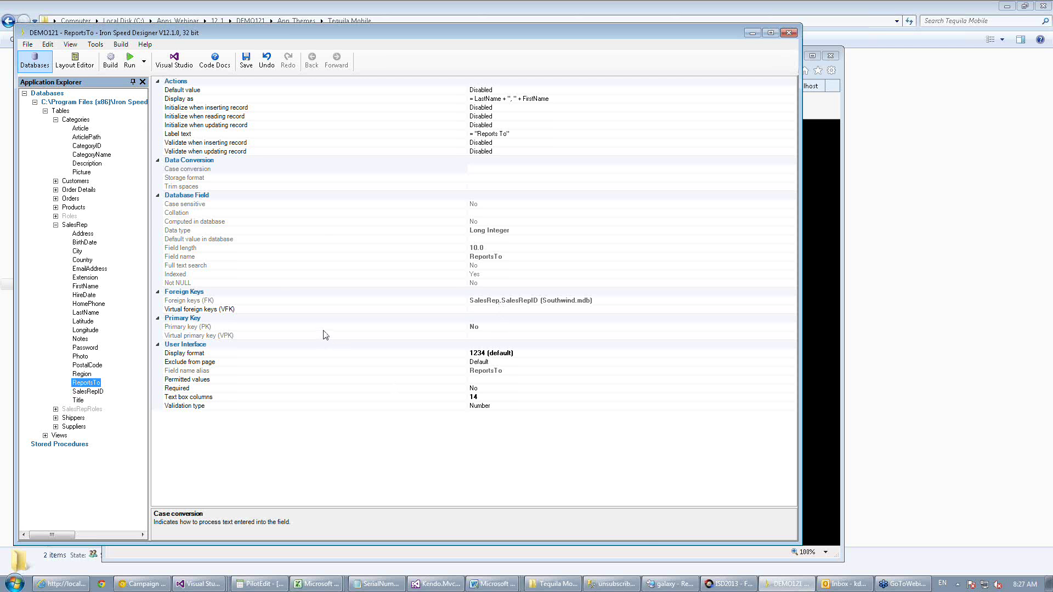
Return to the Show-SalesRep.aspx layout and add a SalesRep table panel to the empty cell in column A, row 2.
click(74, 60)
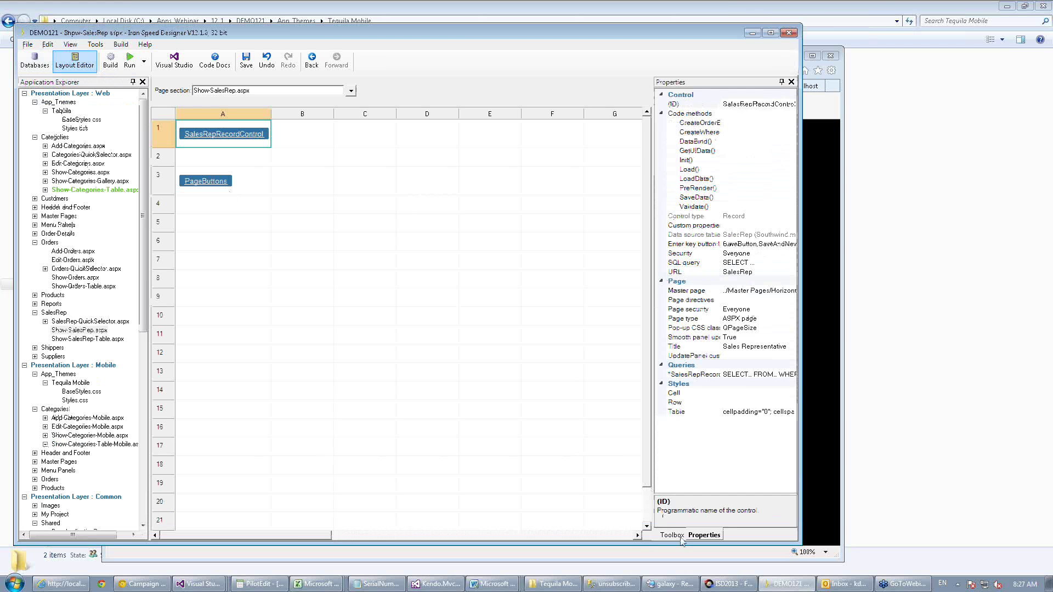
click(680, 537)
click(240, 156)
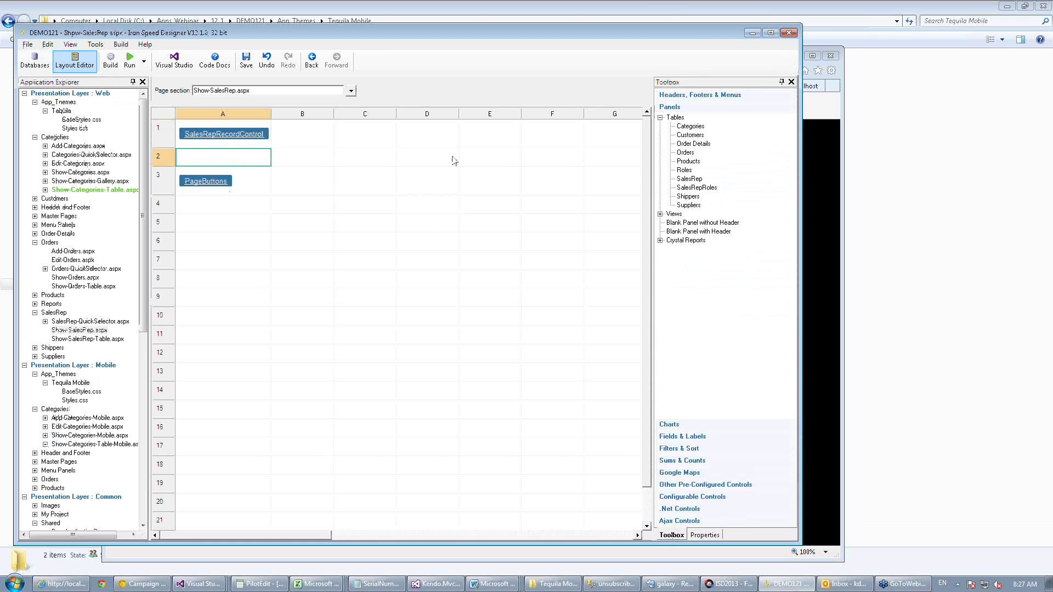
click(683, 180)
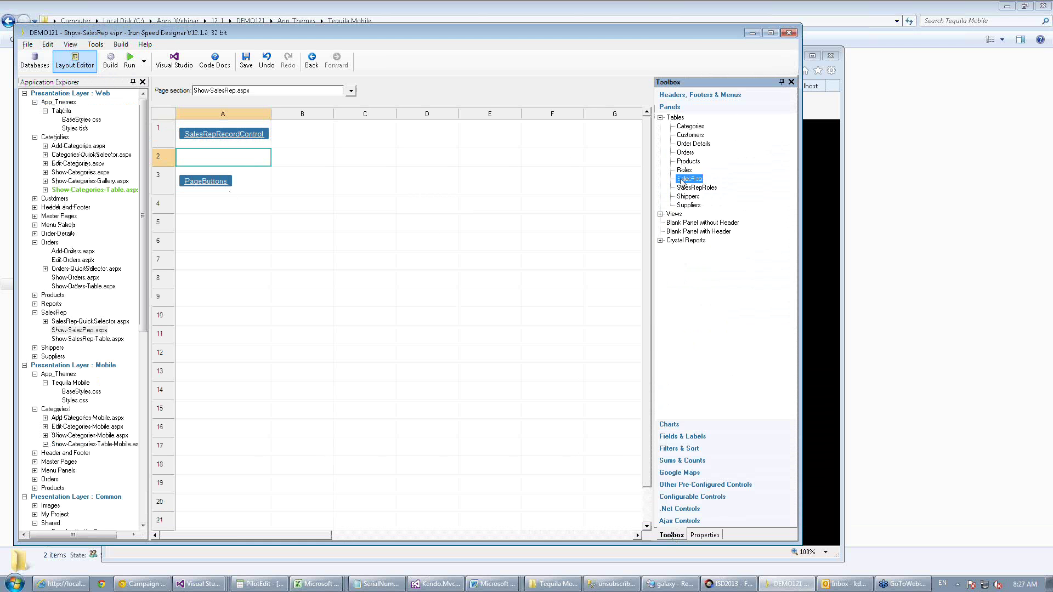
drag(683, 181, 206, 158)
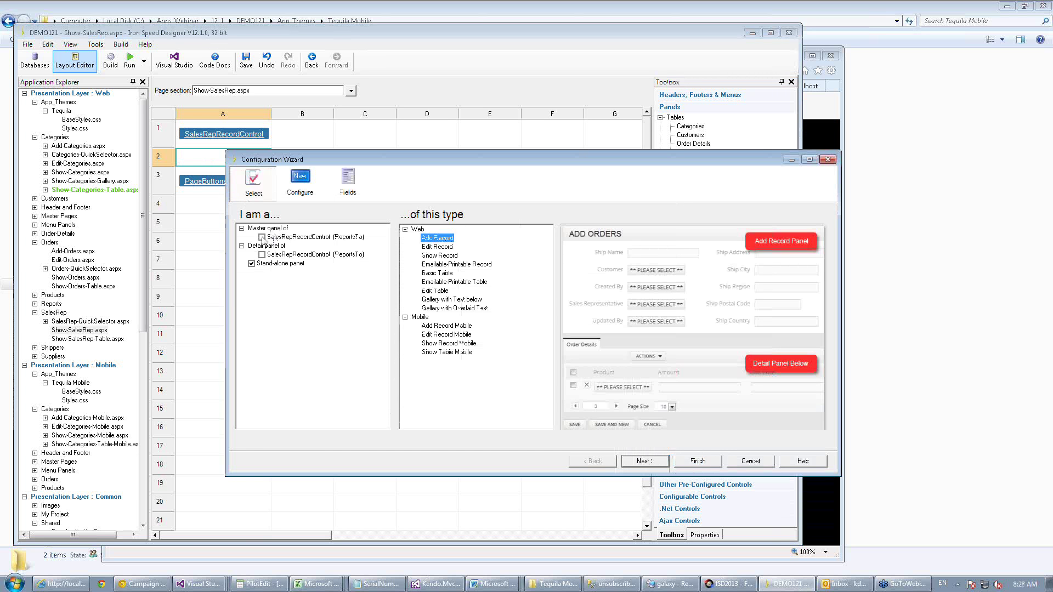
Define the new panel as a web Show Record master panel of SalesRepRecordControl (ReportsTo), keeping the default panel features.
click(262, 238)
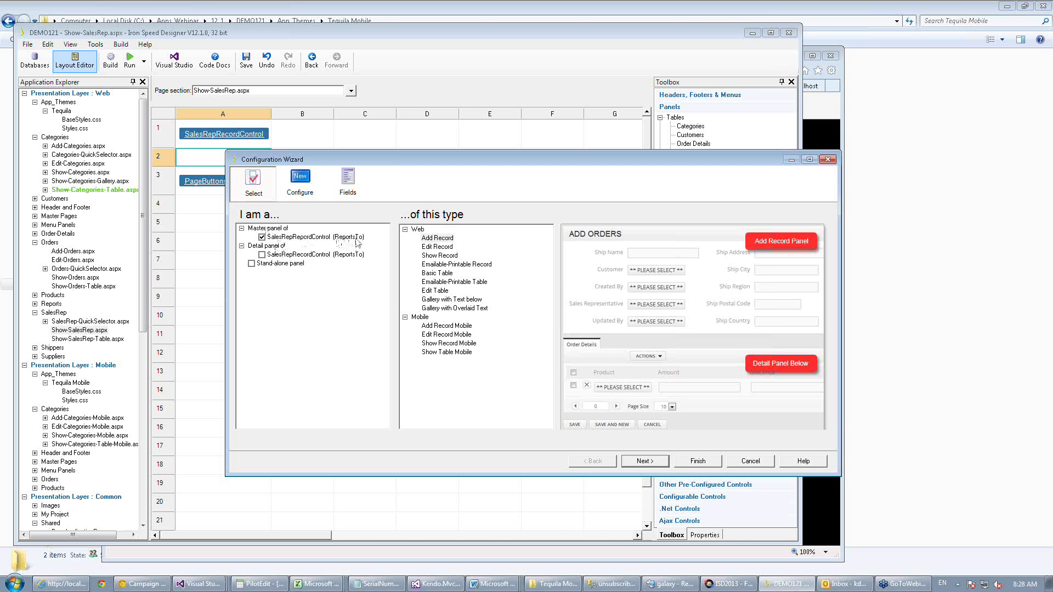
click(438, 256)
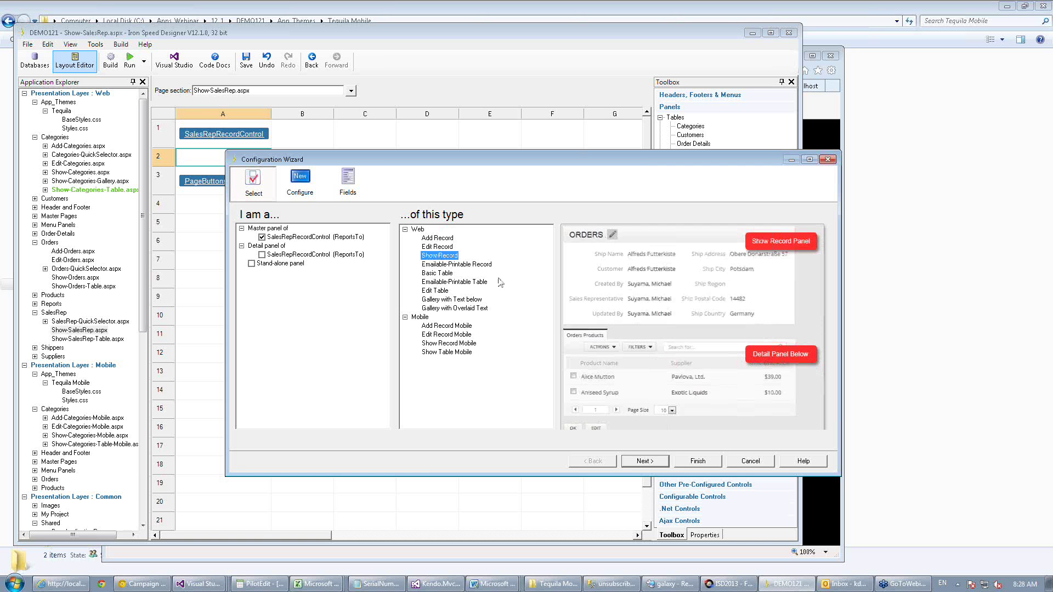
click(654, 463)
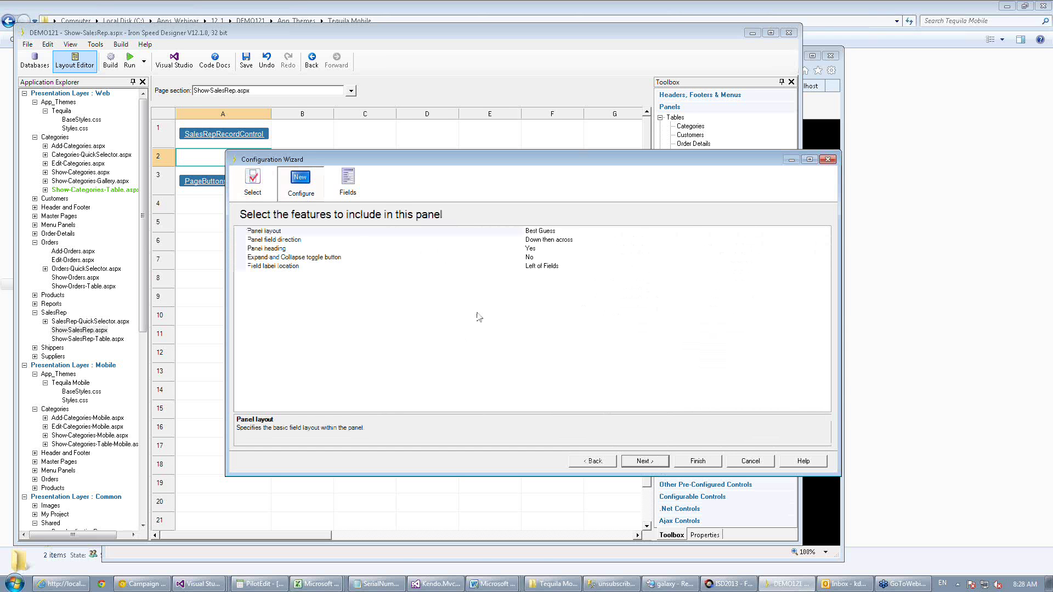
click(648, 462)
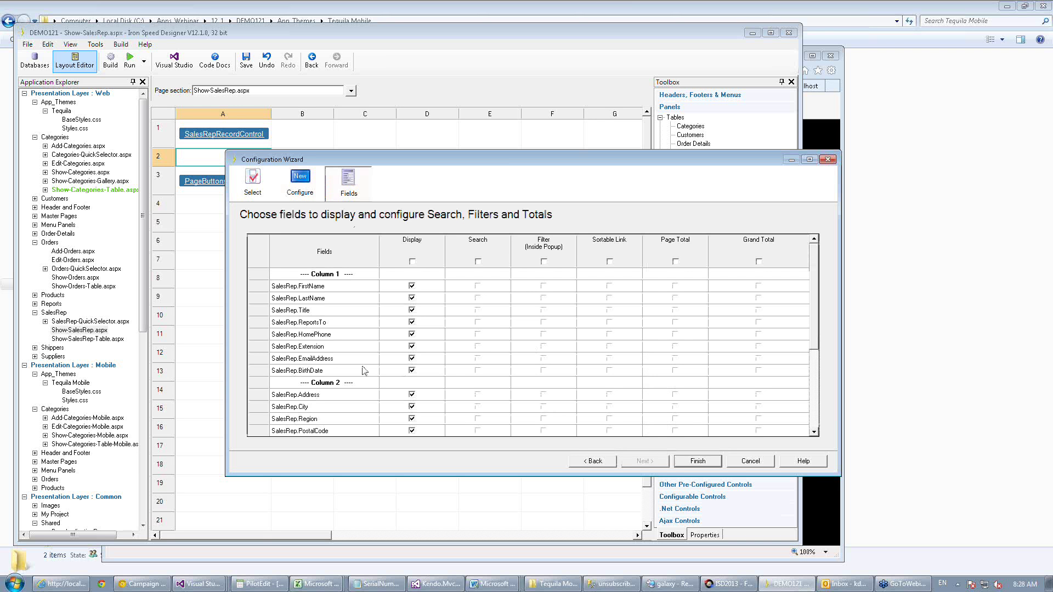
Exclude the ReportsTo and HireDate fields from the new SalesRep panel's display.
click(412, 322)
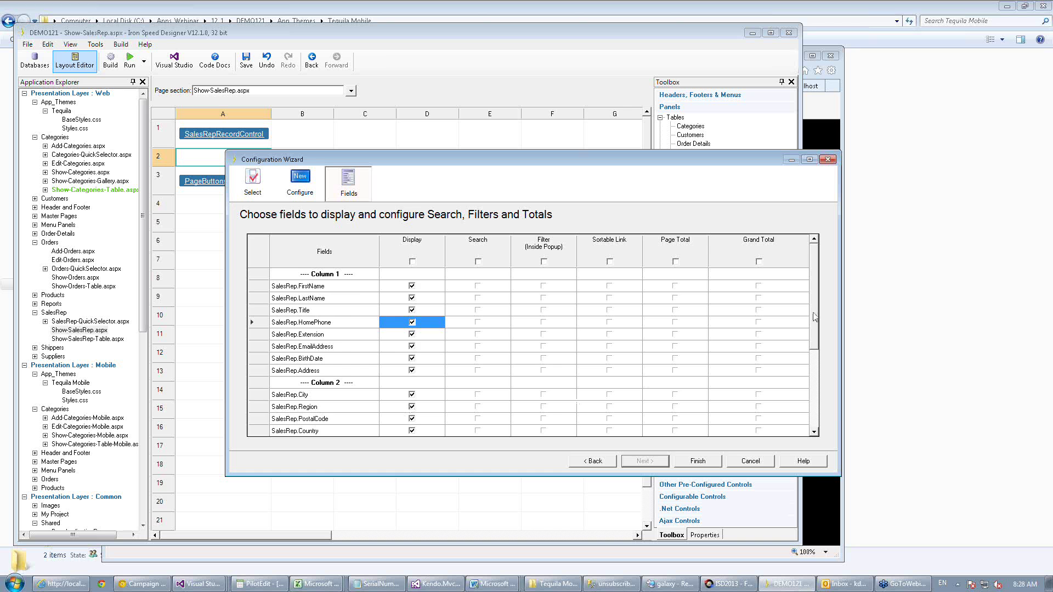
drag(815, 317, 816, 351)
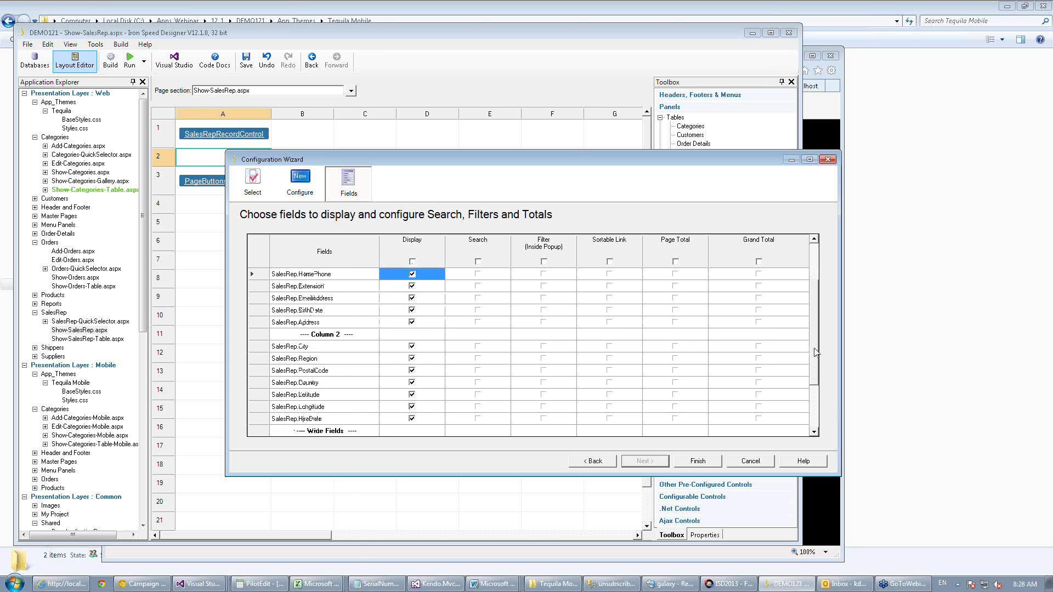
click(413, 420)
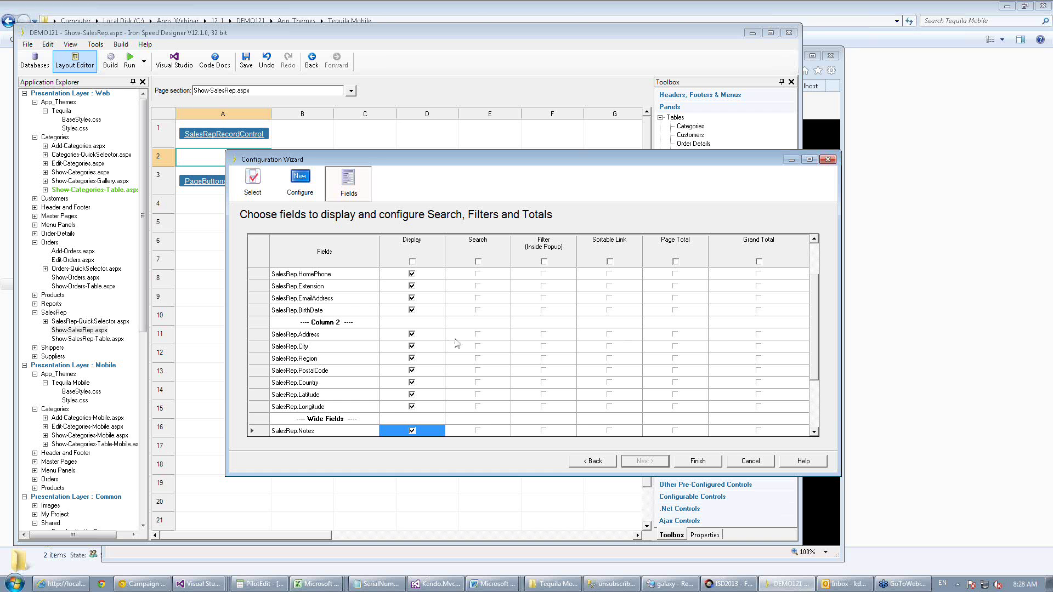
Include the SalesRepID field in the panel's display and move it to the beginning of Column 2, before City.
scroll(817, 346, down, 3)
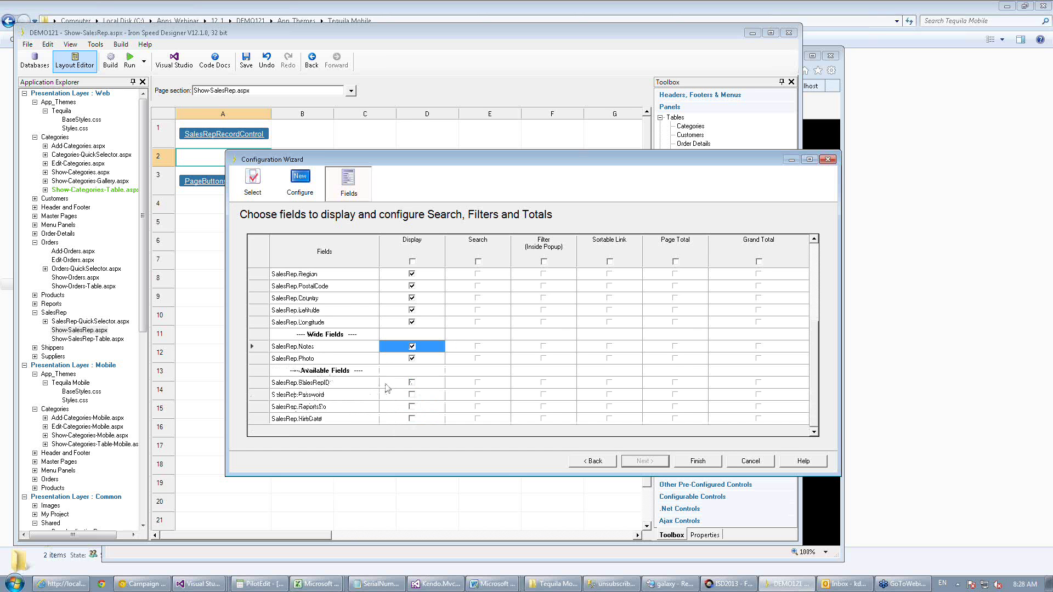
click(412, 383)
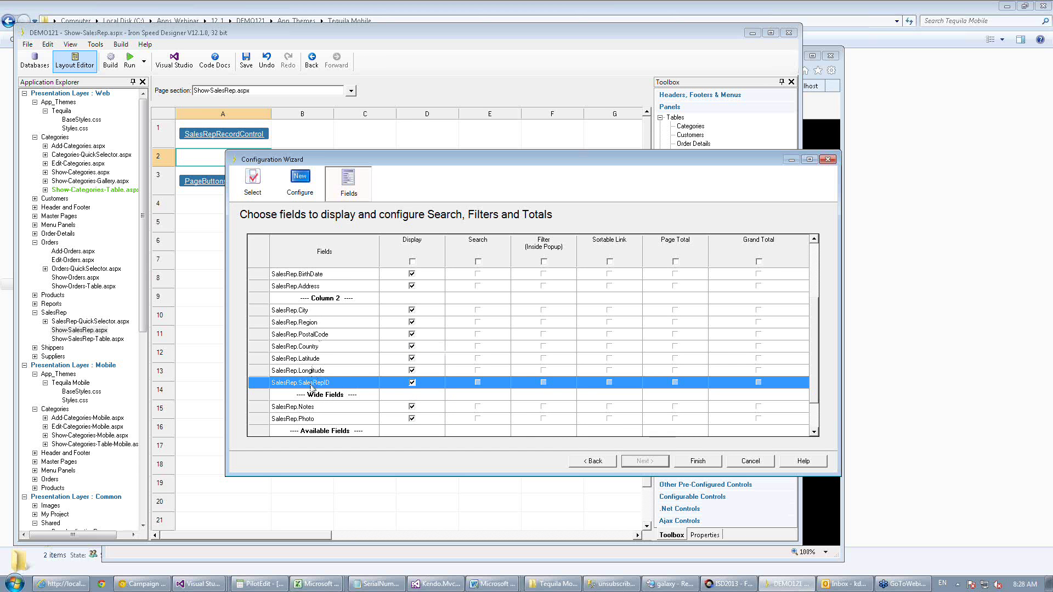
drag(311, 387, 313, 311)
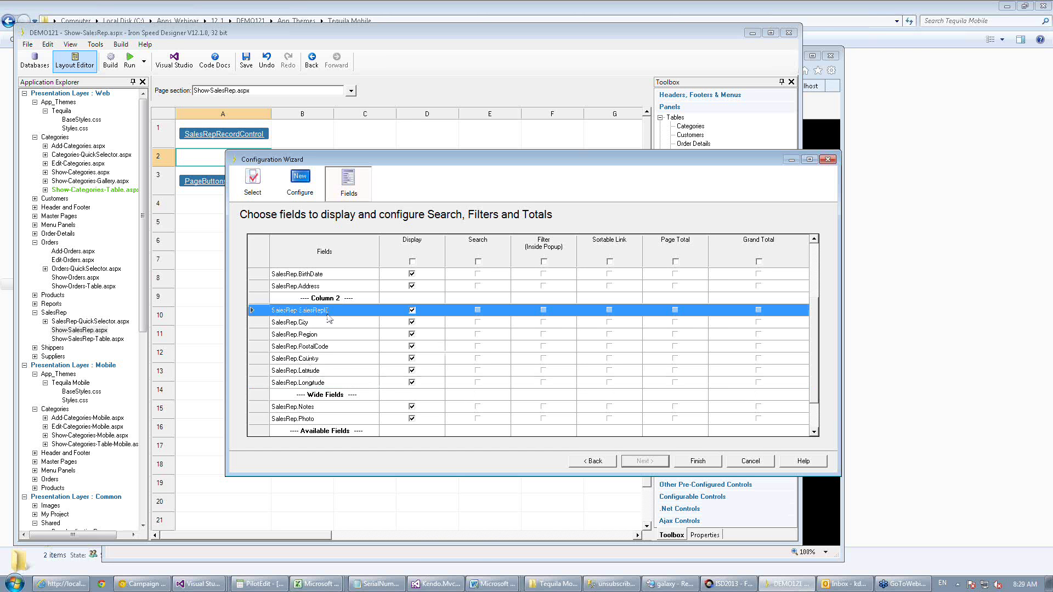
Finish creating the SalesRep master panel and open its nested sections down to Fields1 to inspect the field layout.
click(698, 462)
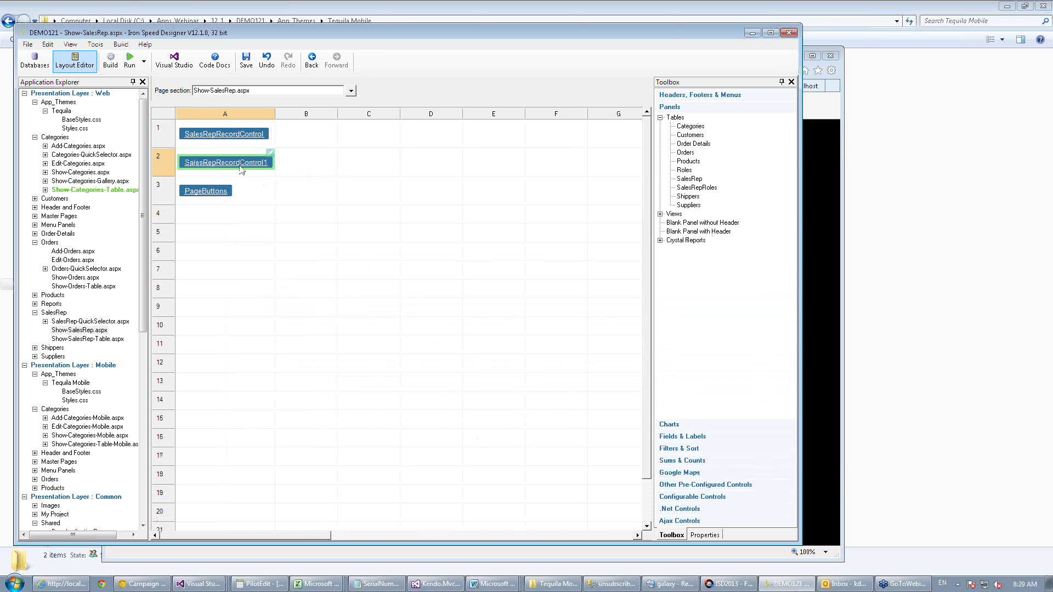
double_click(239, 165)
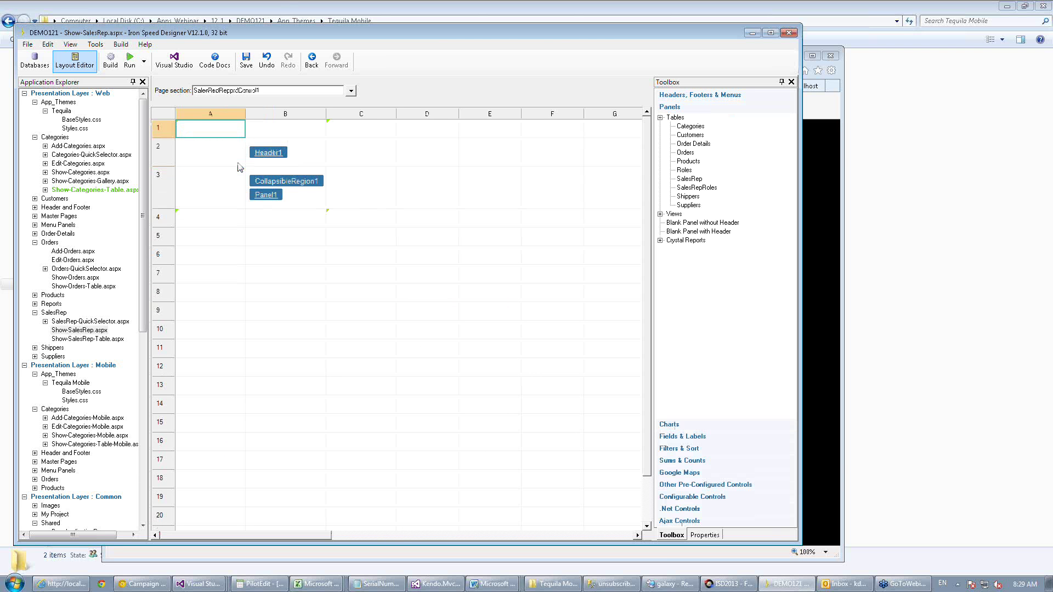
click(261, 196)
double_click(261, 196)
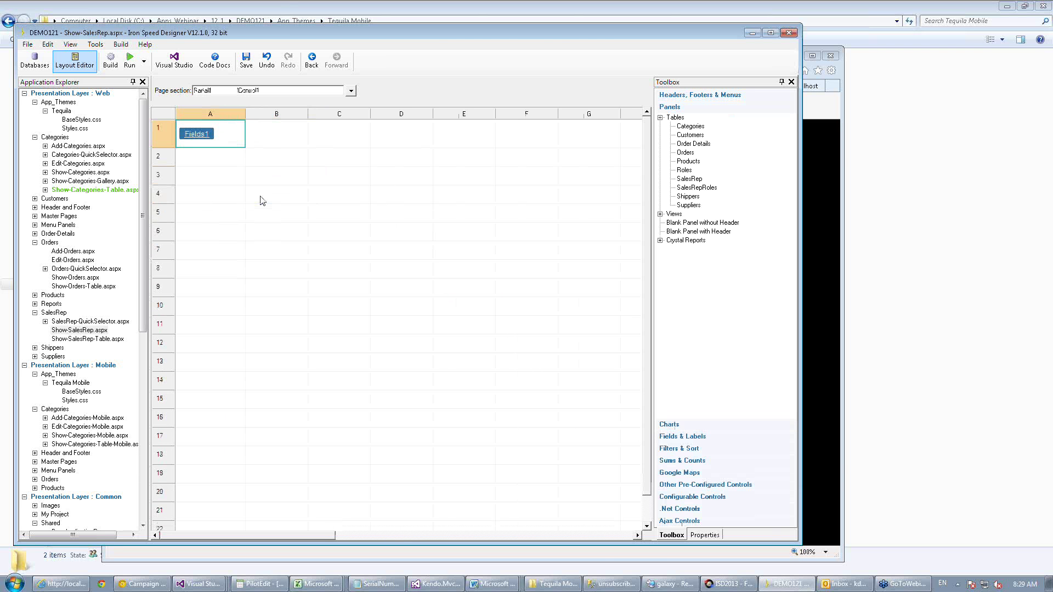
double_click(197, 134)
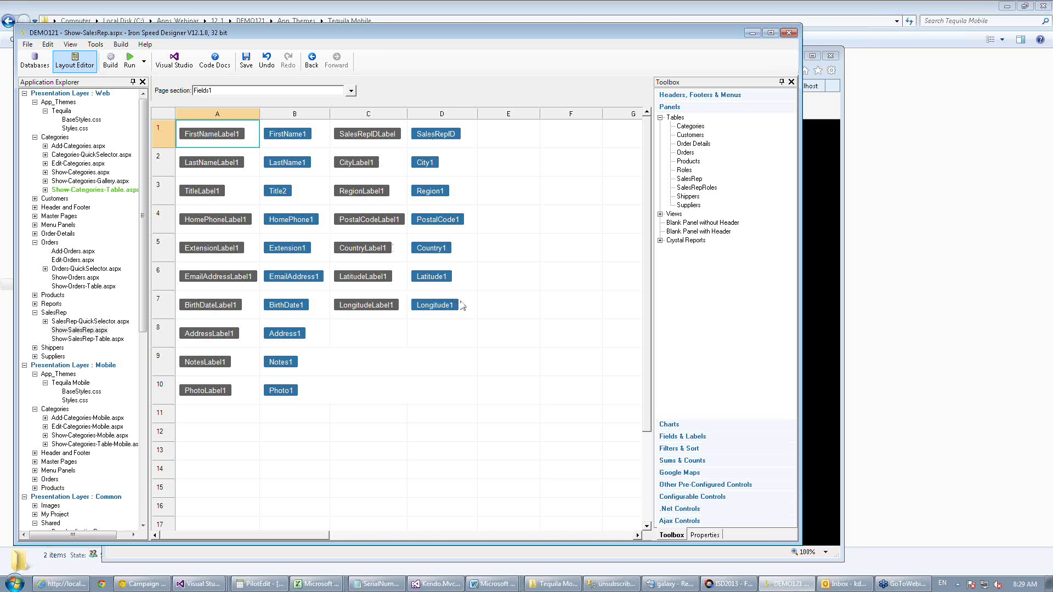
Return to the Show-SalesRep.aspx page section and add another SalesRep table panel to column A, row 2, below SalesRepRecordControl1.
click(351, 91)
click(263, 112)
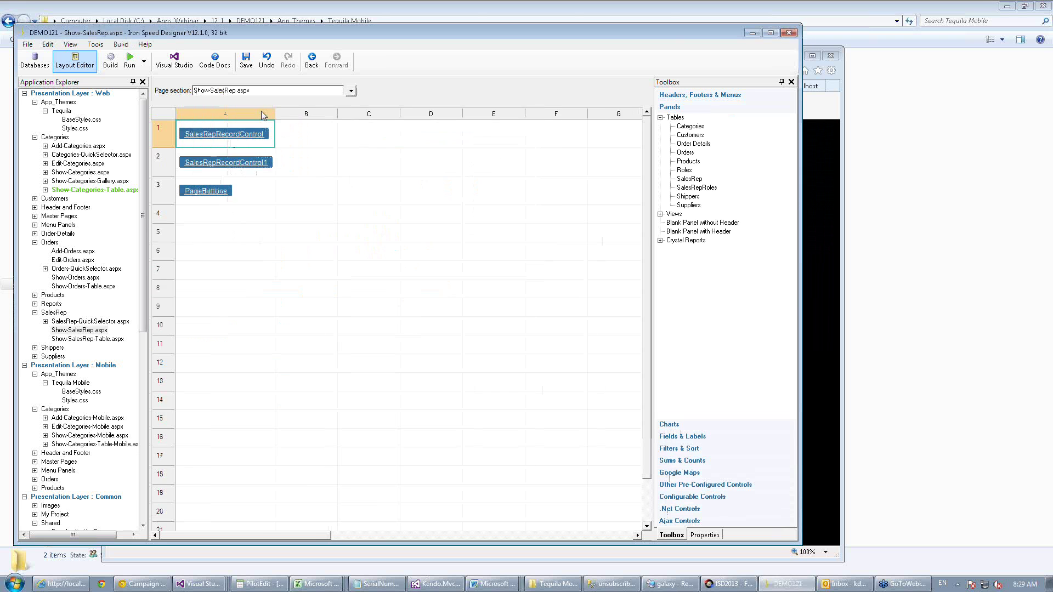
click(231, 177)
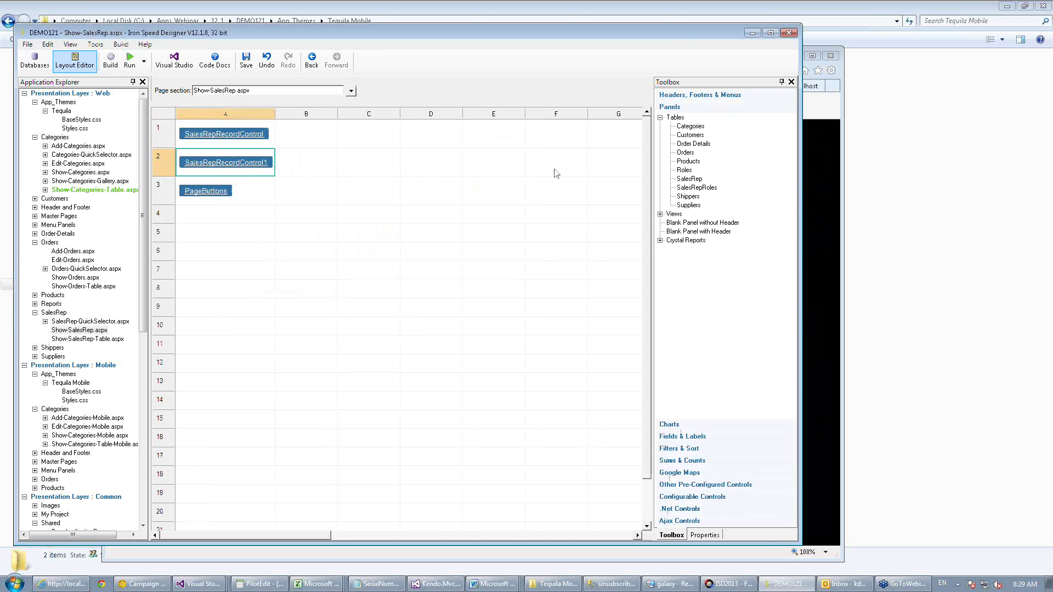
drag(683, 182, 223, 177)
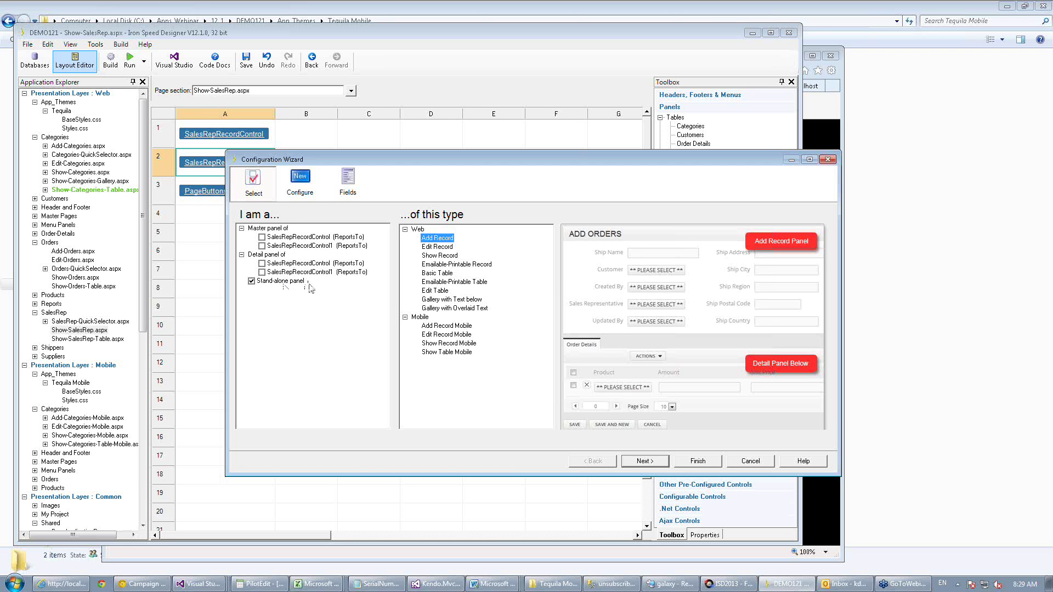
Define the panel as a web Basic Table detail panel of SalesRepRecordControl (ReportsTo), with Scrolling set to No.
click(262, 264)
click(433, 274)
click(638, 462)
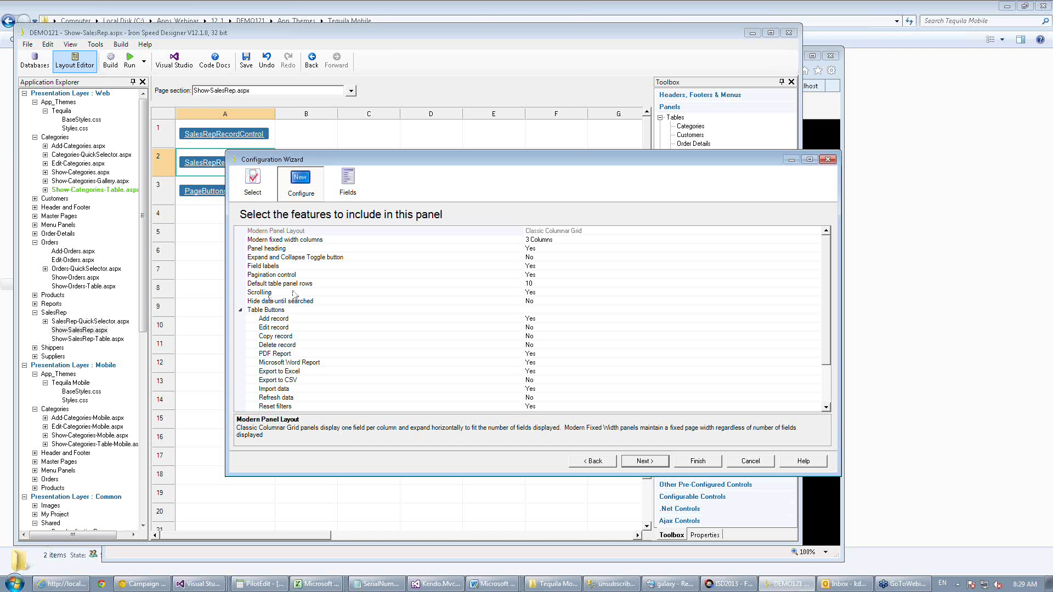
click(552, 293)
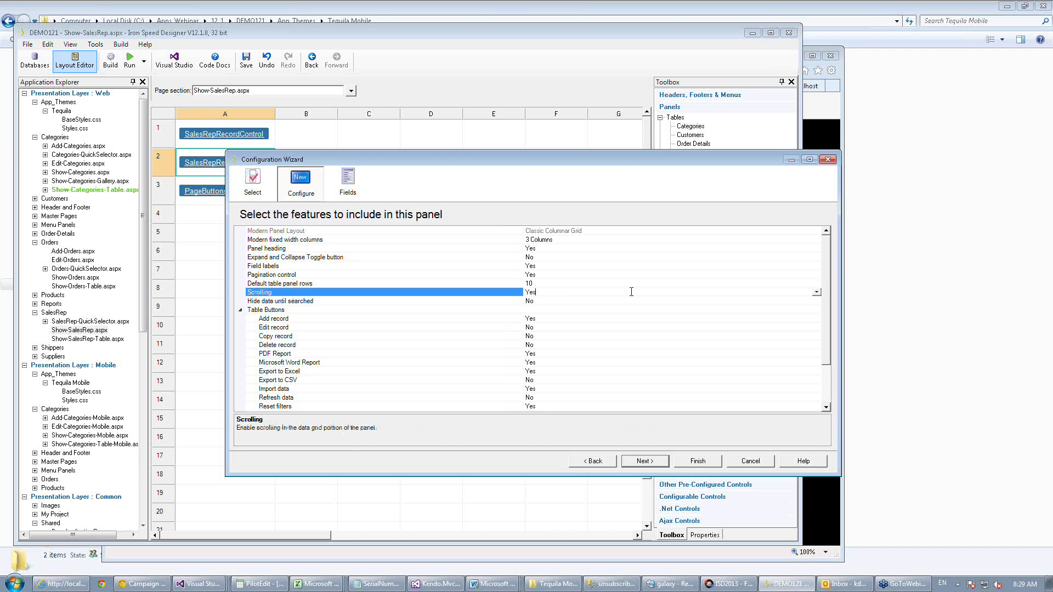
click(817, 292)
click(540, 311)
click(644, 461)
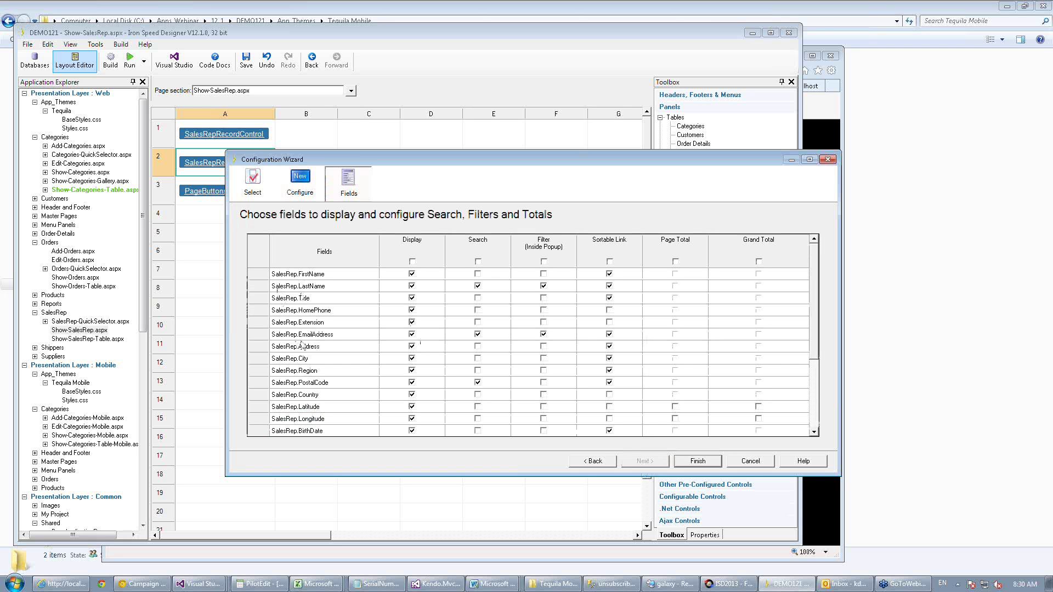
Enable Search and Filter for the SalesRep.FirstName field in the detail panel.
click(478, 274)
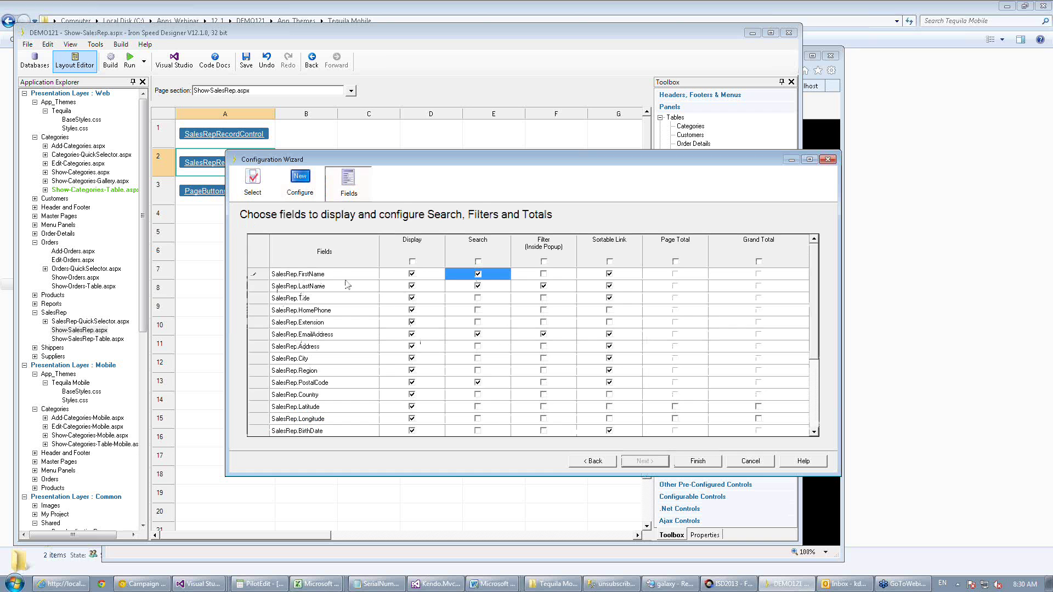
click(544, 274)
click(543, 274)
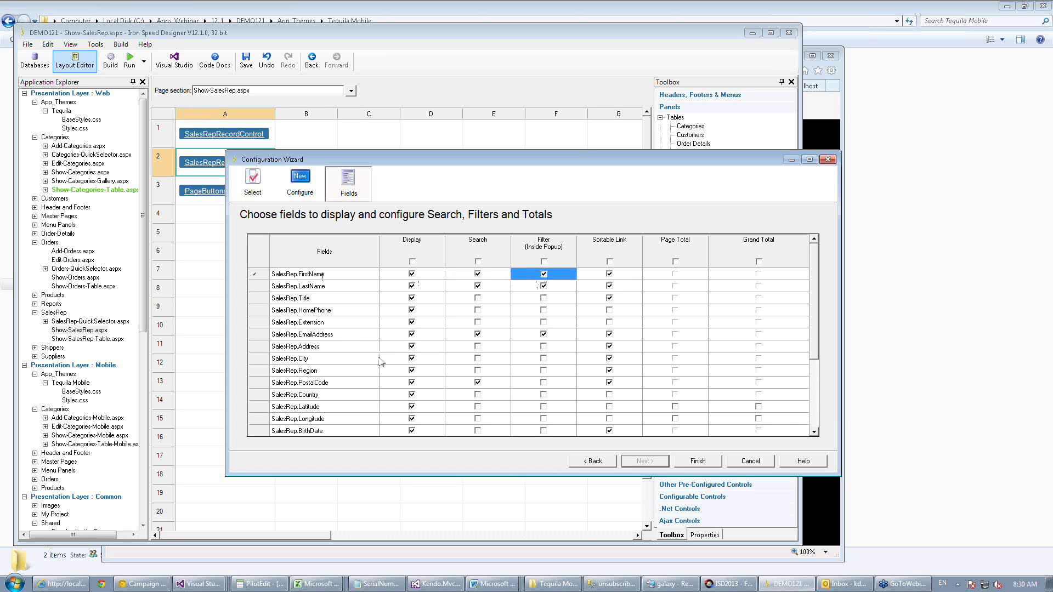
Exclude the Latitude, BirthDate and Longitude fields from the detail panel's display and finish creating the panel.
click(412, 408)
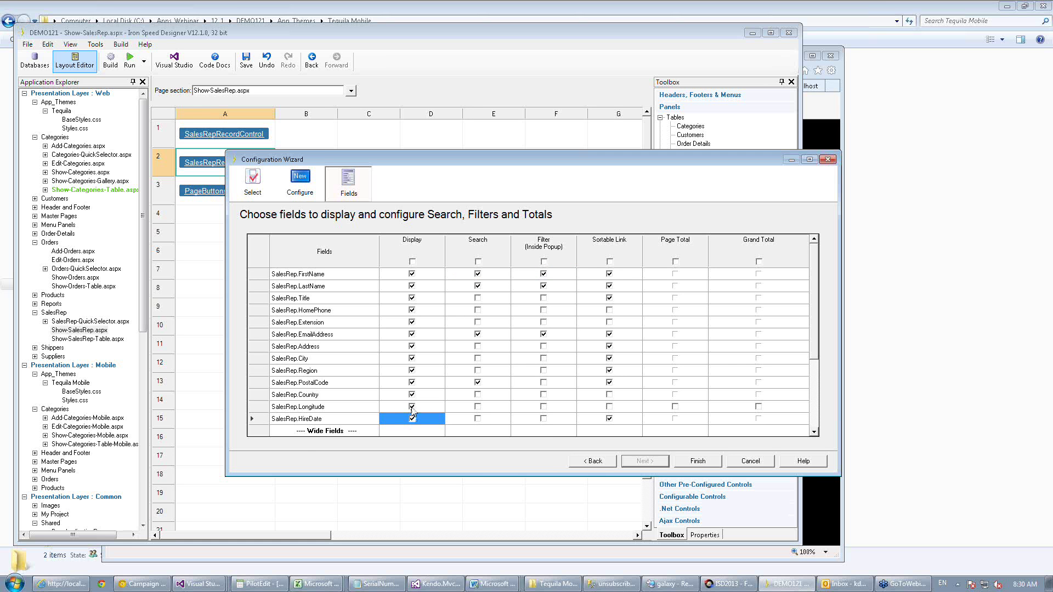
scroll(413, 412, down, 1)
scroll(351, 398, down, 1)
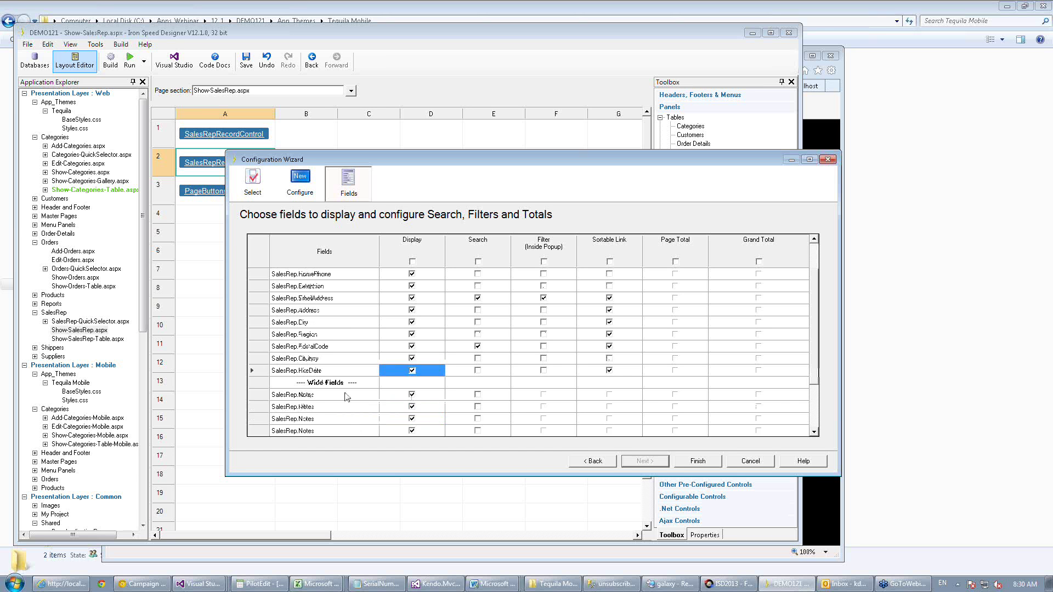
scroll(347, 397, down, 2)
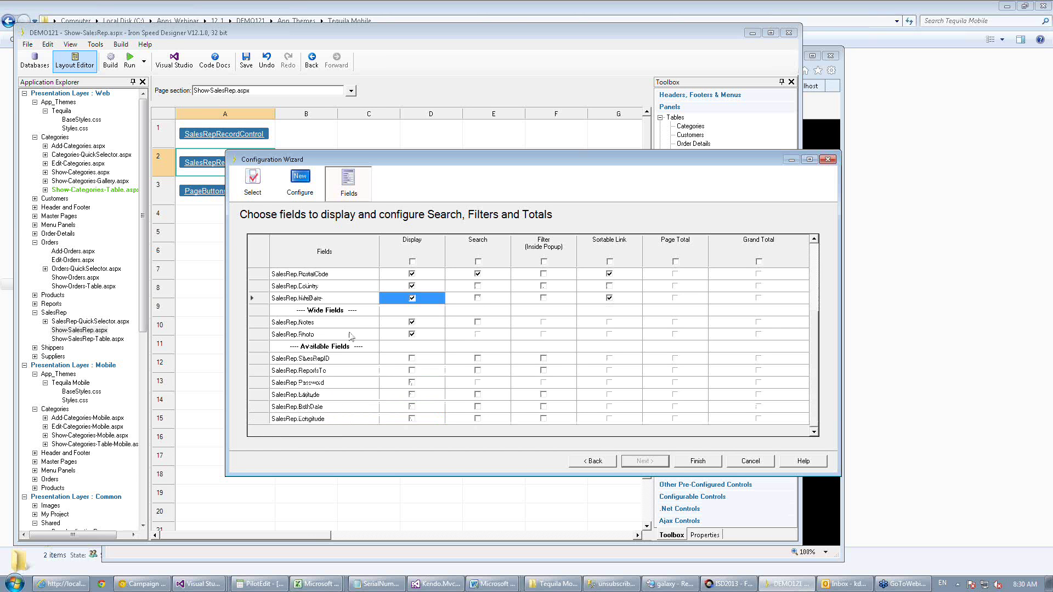
click(705, 462)
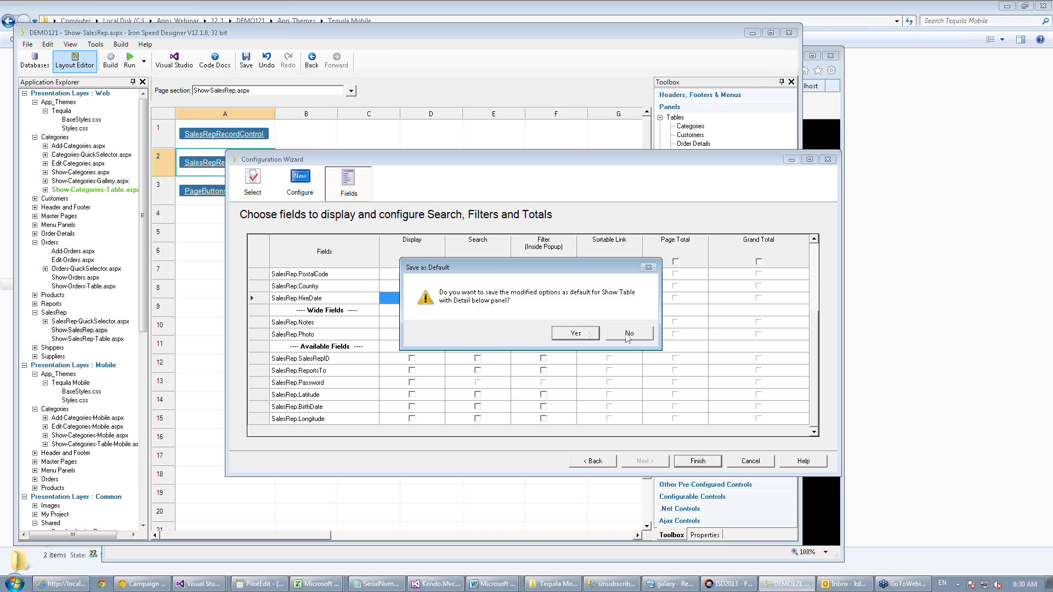
click(588, 334)
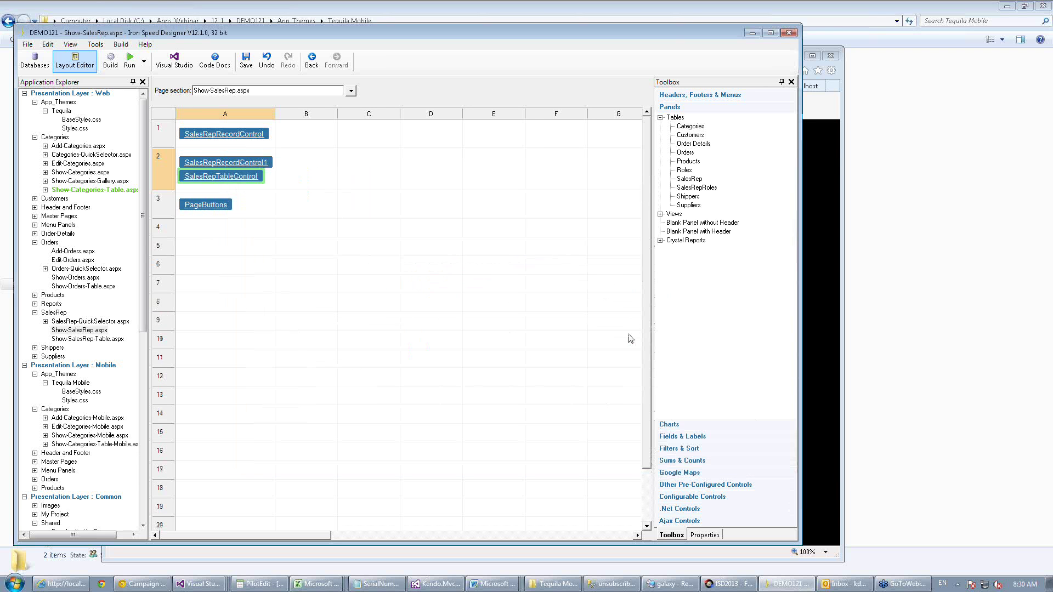
Insert tabs in the column A, row 2 cell to hold the SalesRep record panel and the SalesRep table panel.
right_click(269, 189)
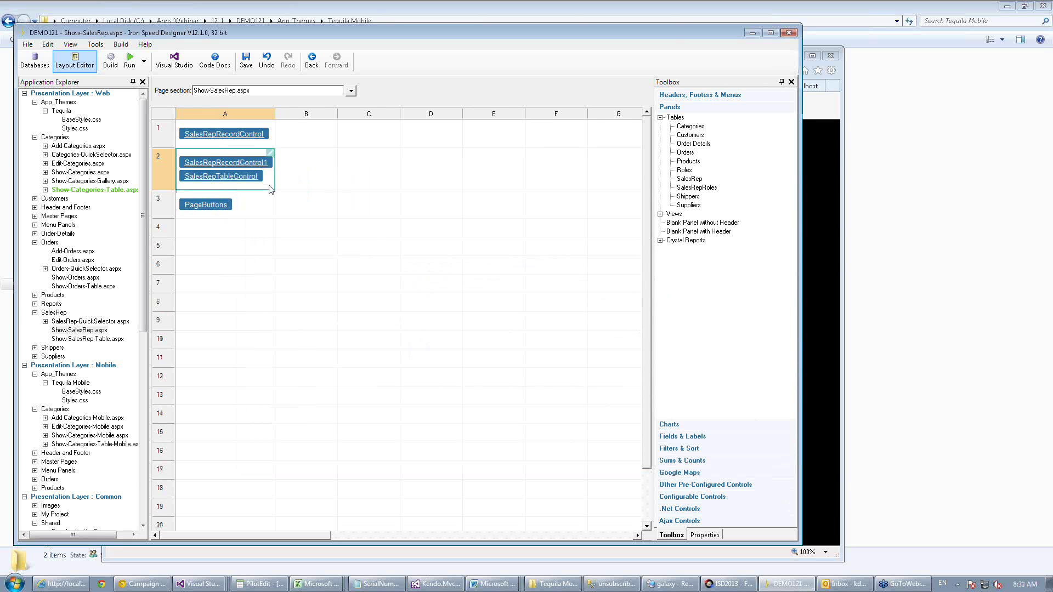
mouse_move(306, 269)
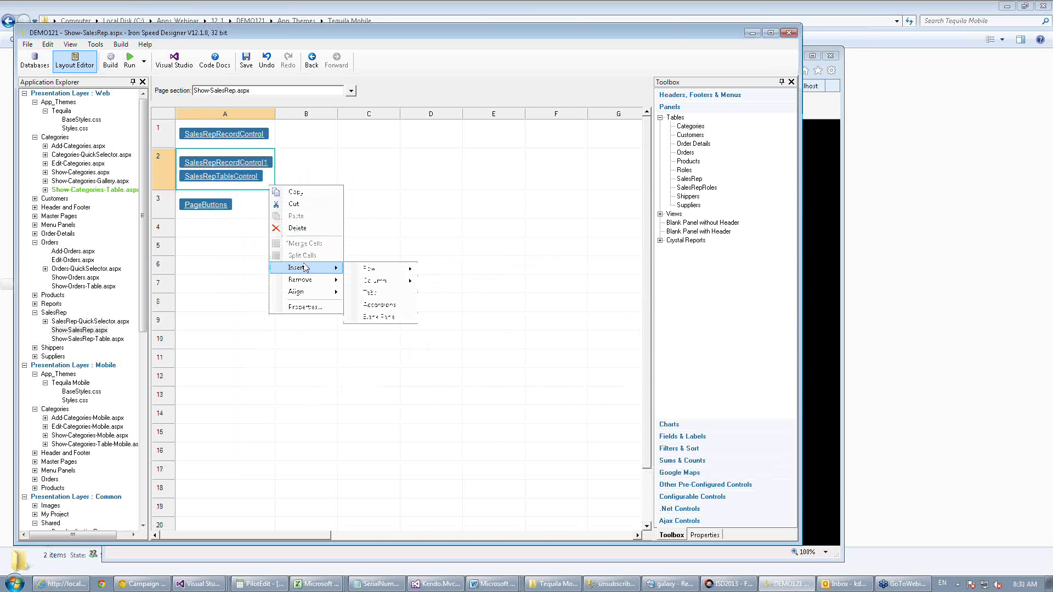
click(370, 293)
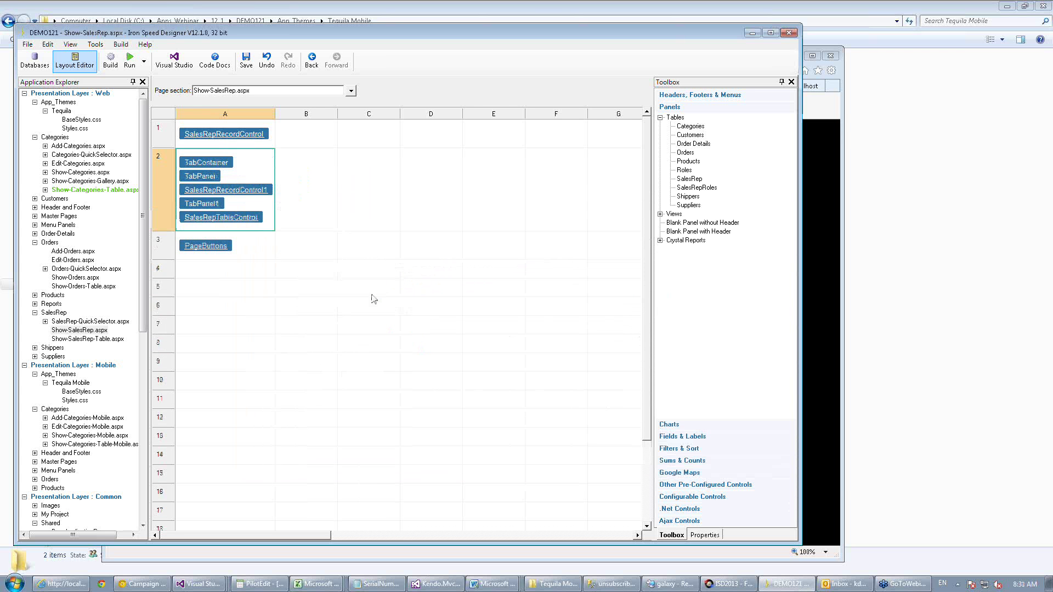
Run the application, open the first sales representative's record, and examine both SalesRep tabs below it.
click(130, 59)
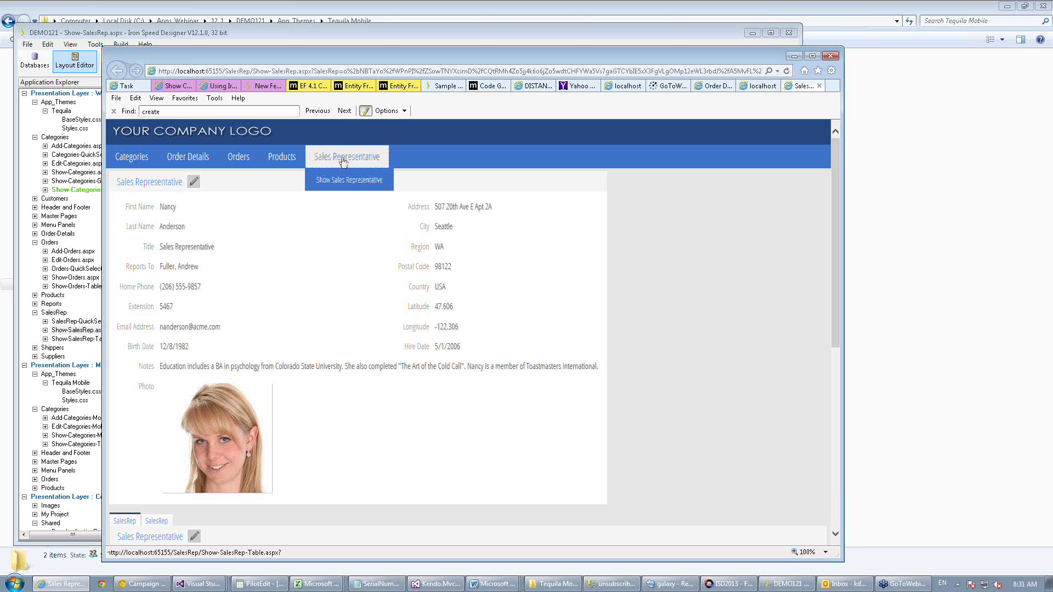
click(342, 183)
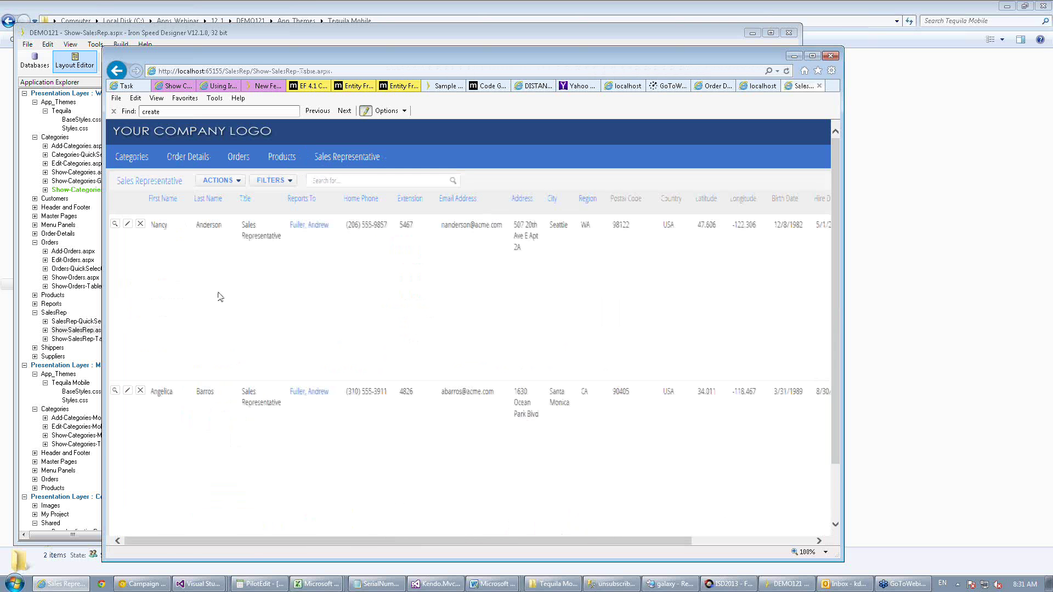
click(115, 225)
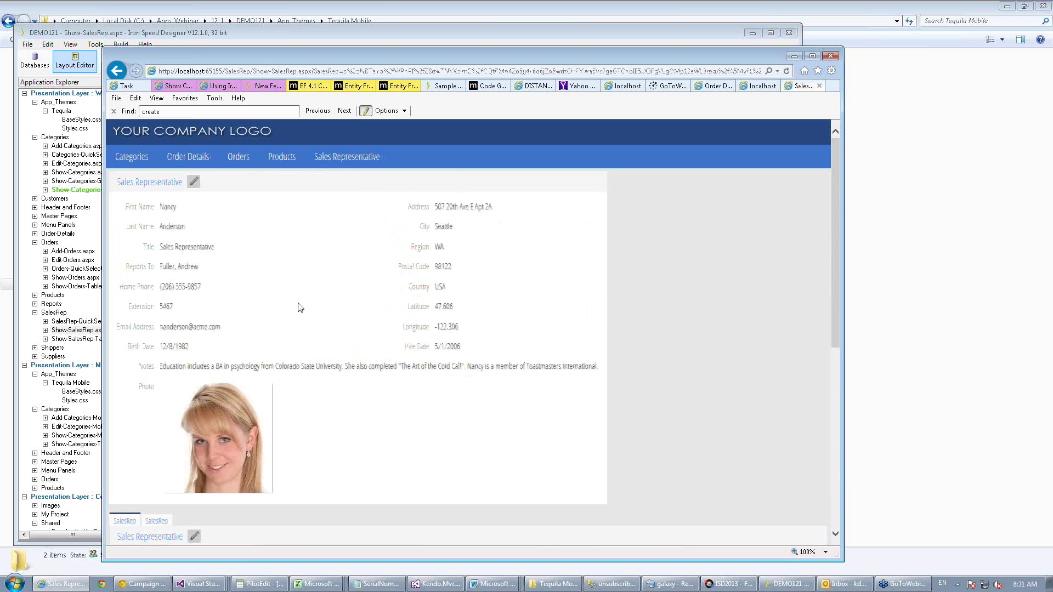
scroll(299, 307, down, 3)
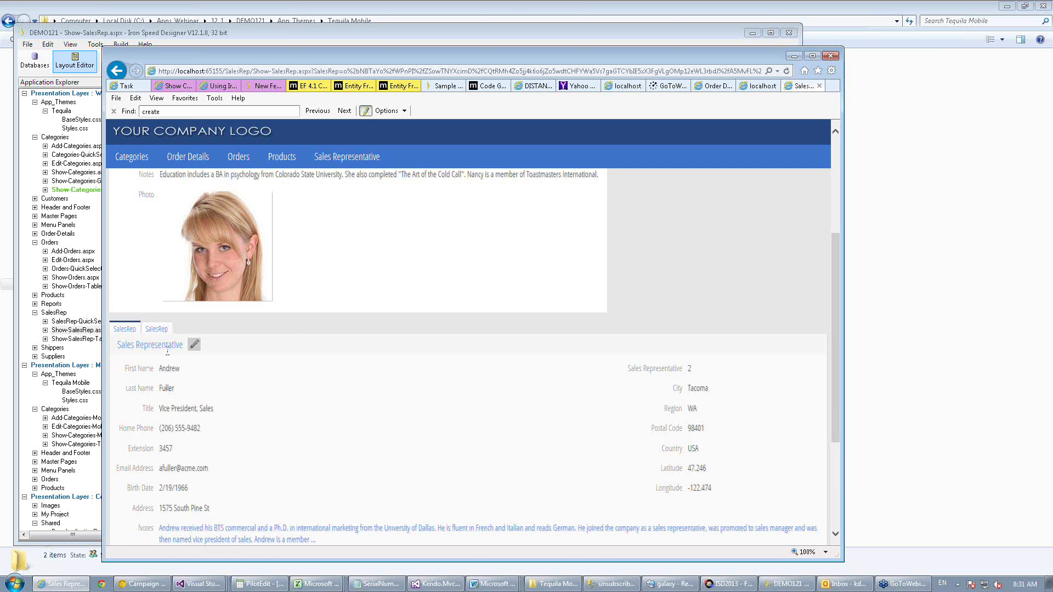
click(156, 329)
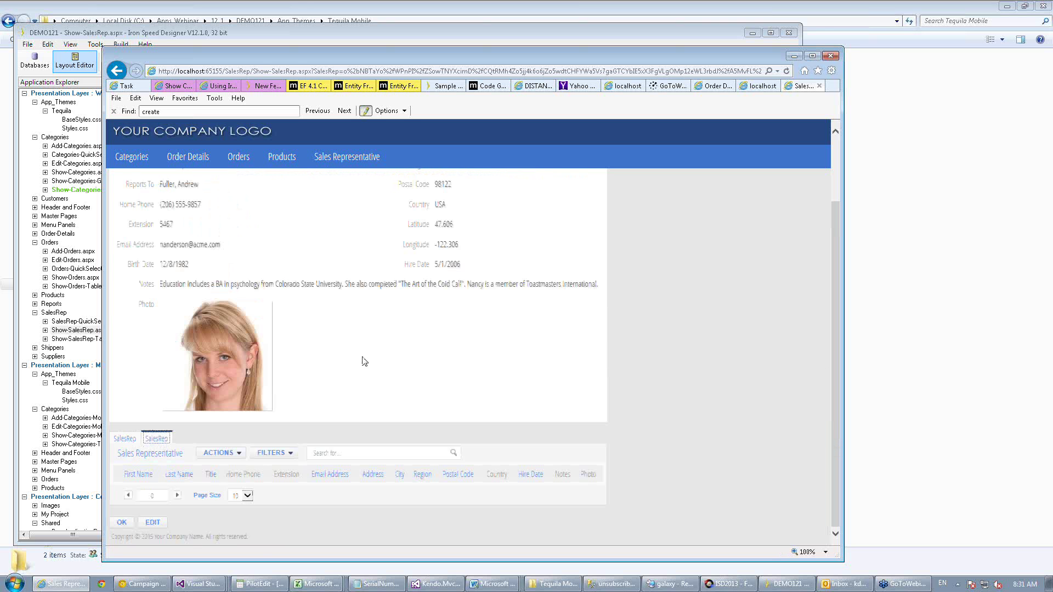
Leave the record, reopen the Sales Representative list, and open the record of the Sales Manager located in London.
click(123, 523)
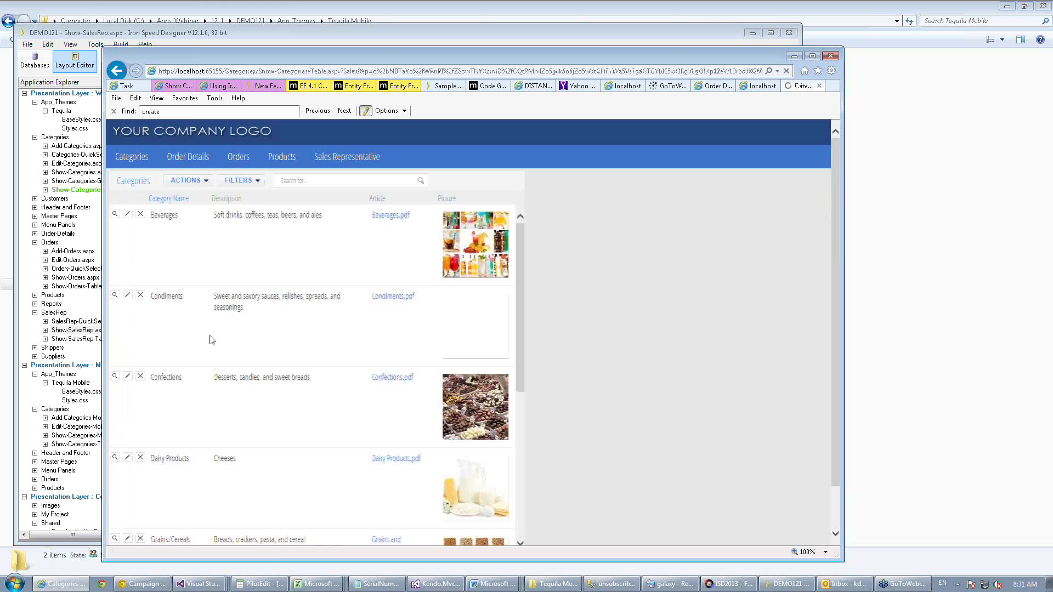
mouse_move(364, 159)
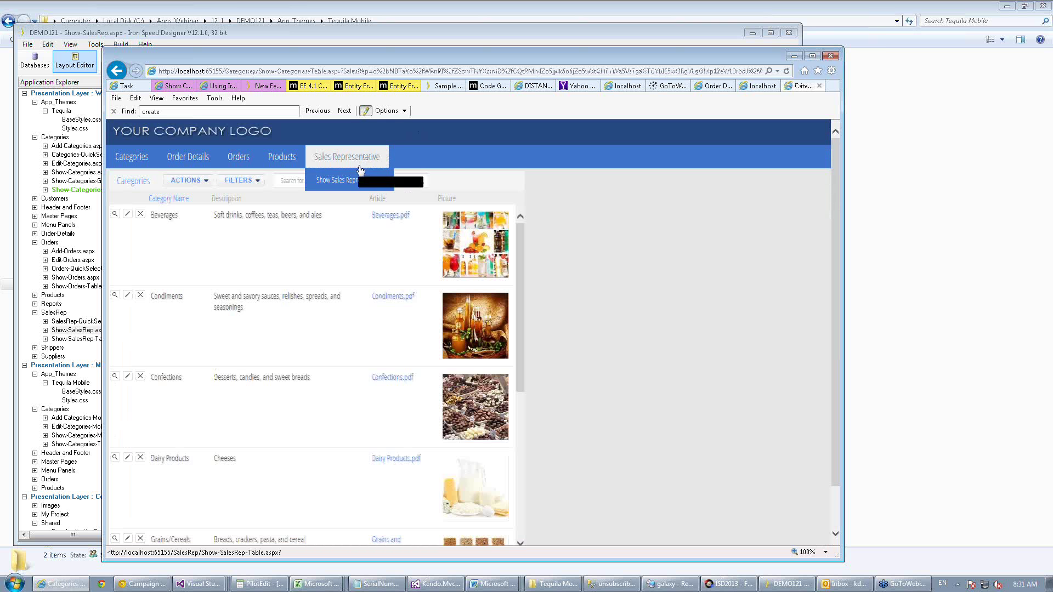
click(354, 181)
scroll(255, 329, down, 5)
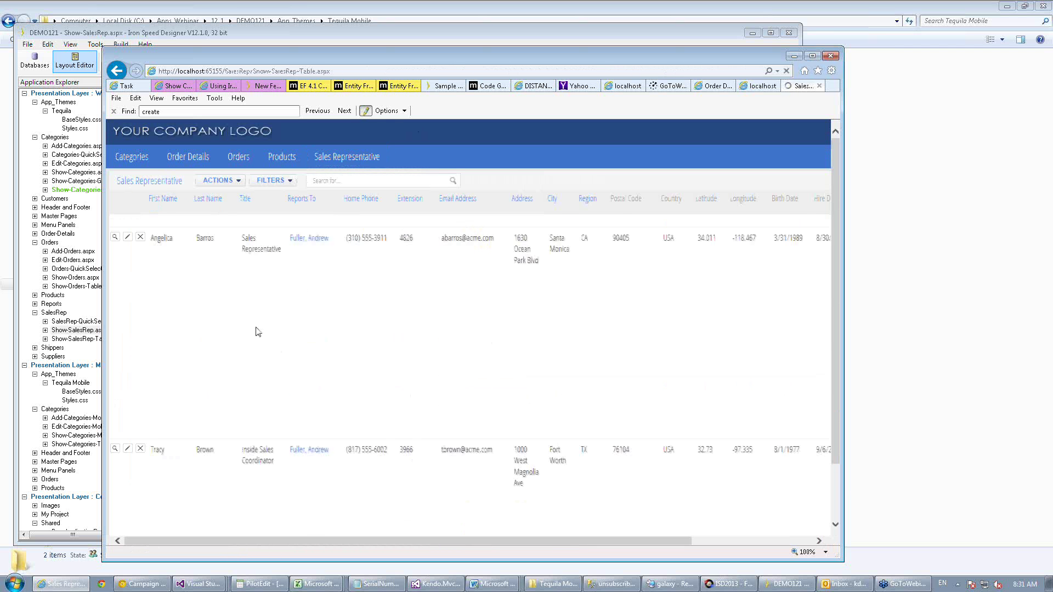
scroll(251, 333, down, 5)
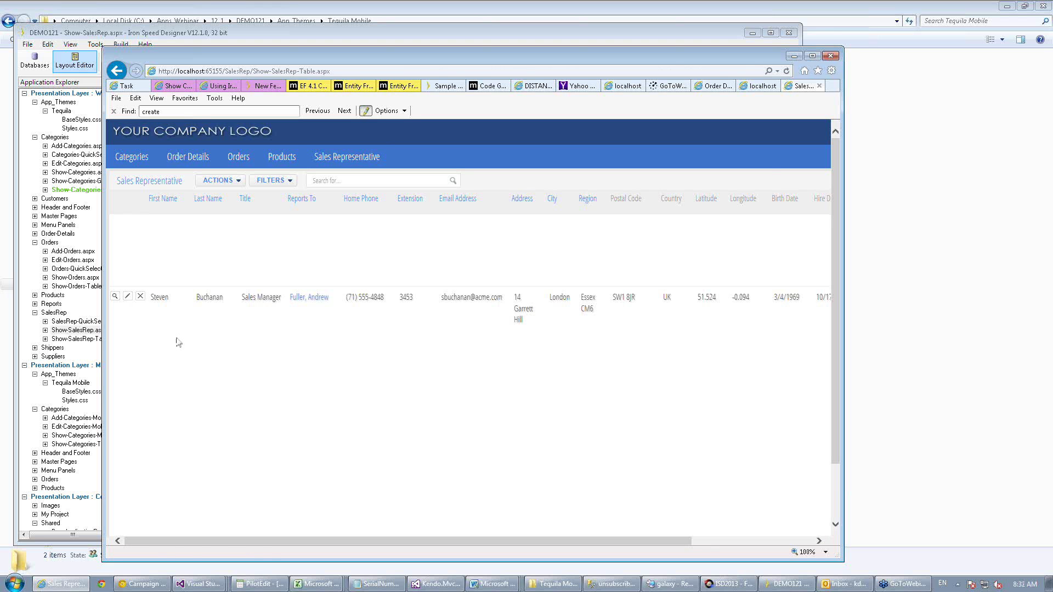
click(115, 297)
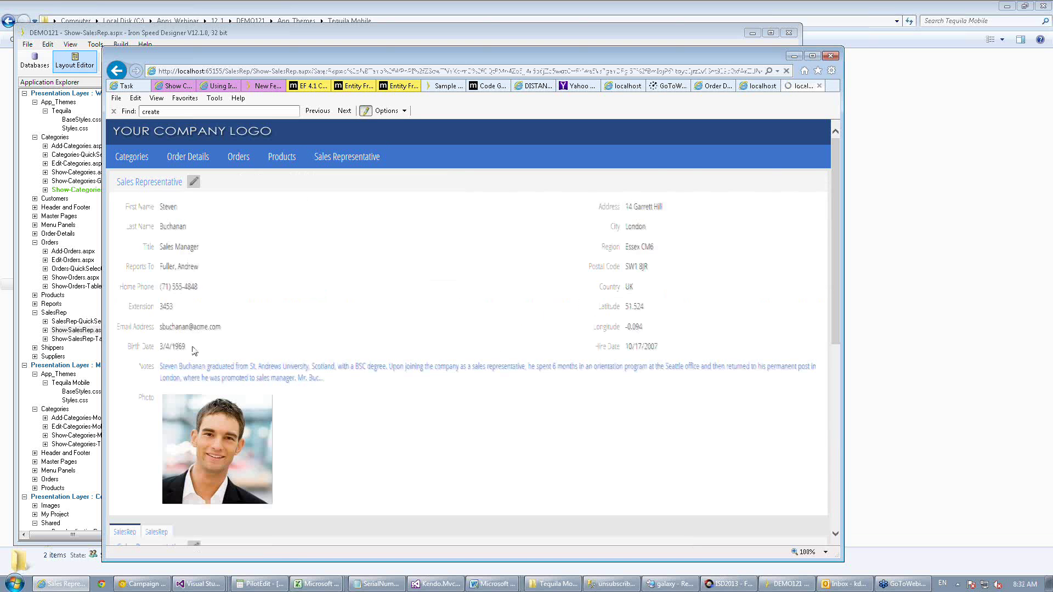
Examine the Sales Manager's superior and direct reports on the two SalesRep tabs, and return to the Sales Representative list.
scroll(289, 302, down, 4)
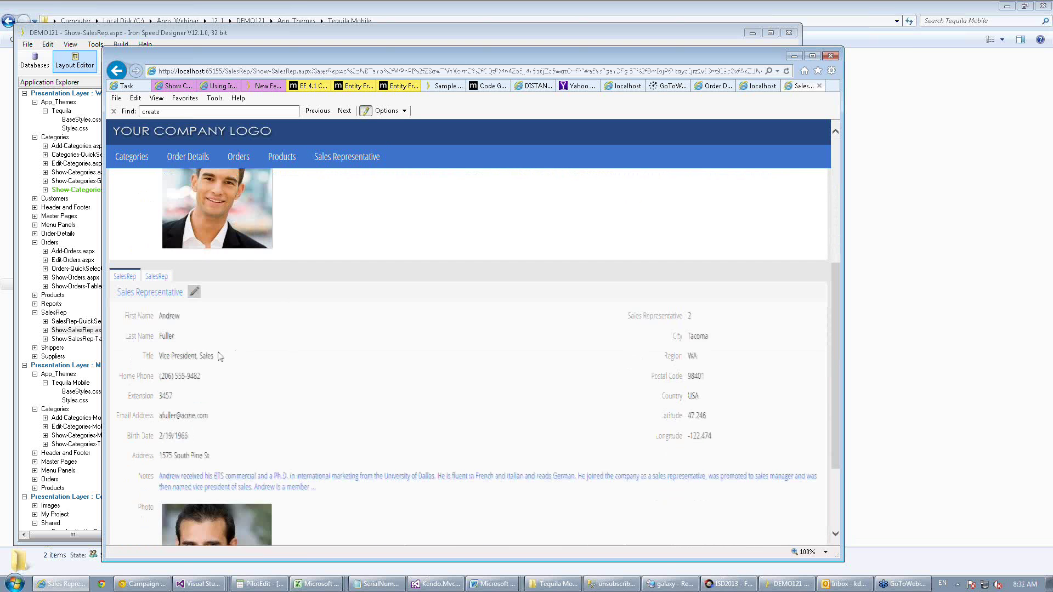
click(157, 277)
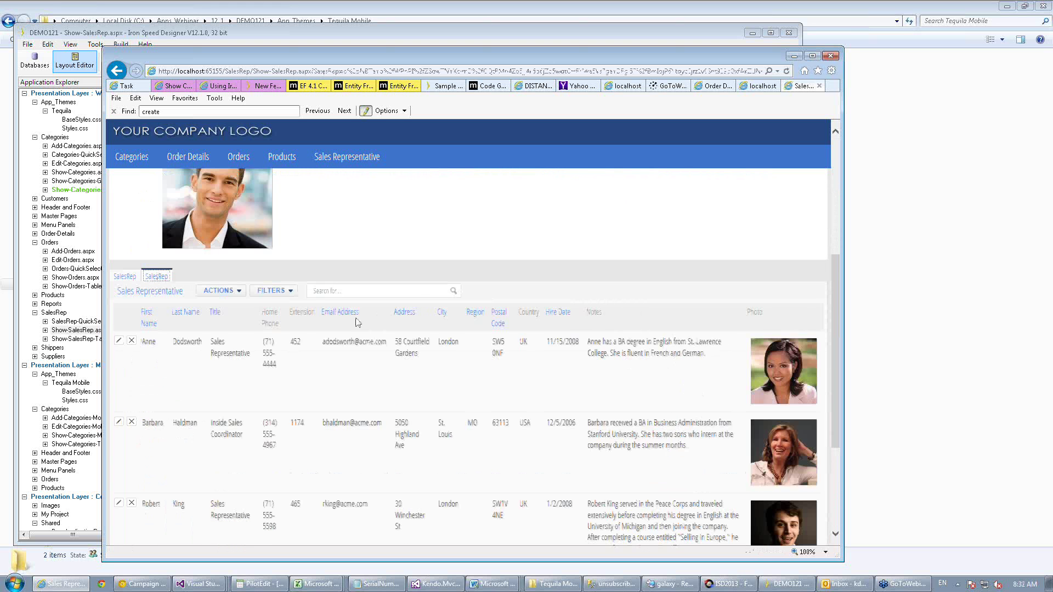
scroll(354, 323, down, 3)
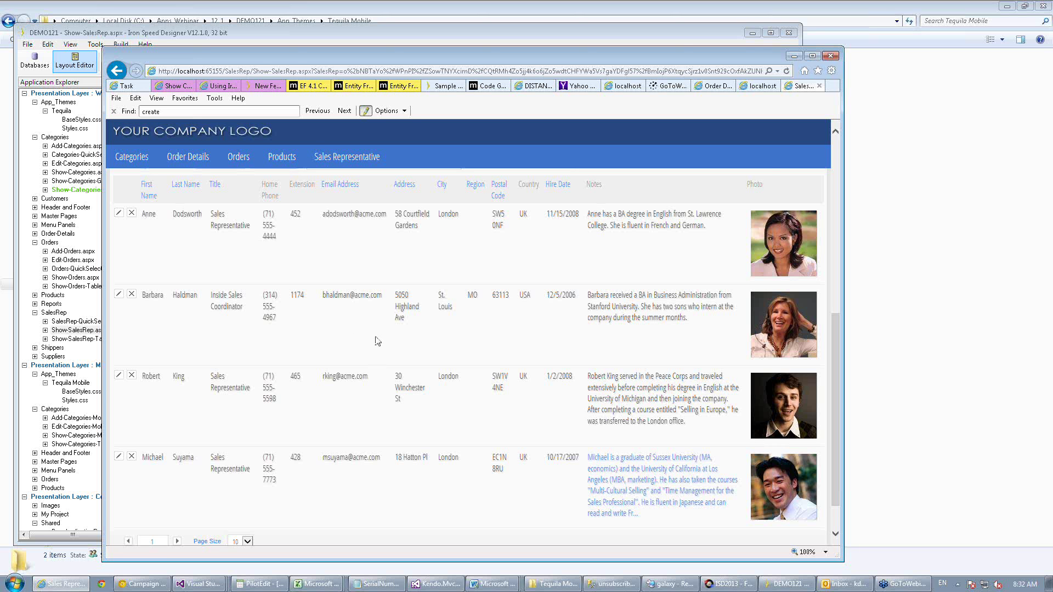
scroll(310, 277, up, 5)
mouse_move(348, 156)
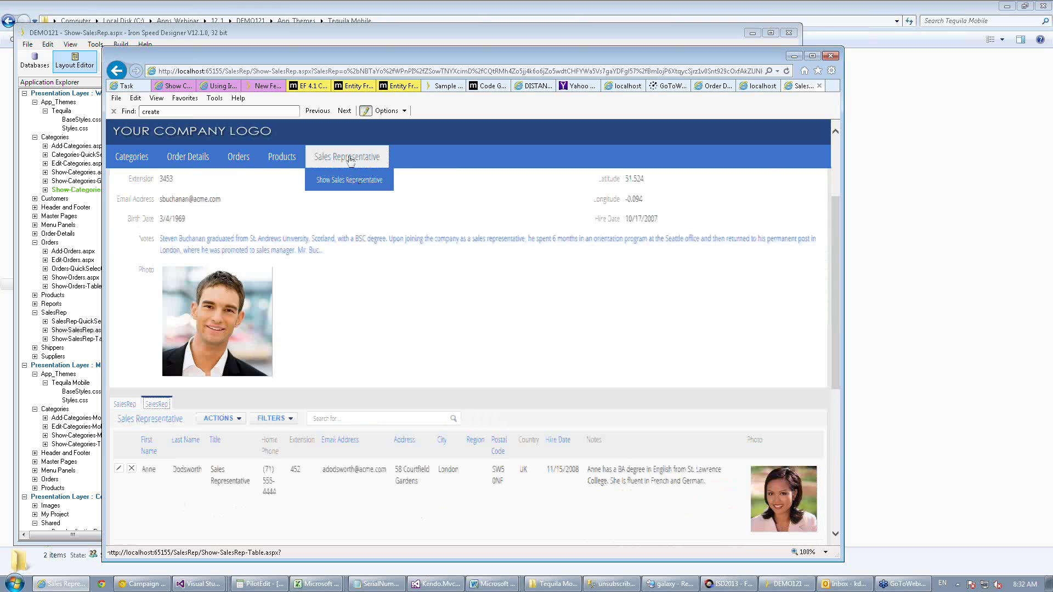
click(349, 178)
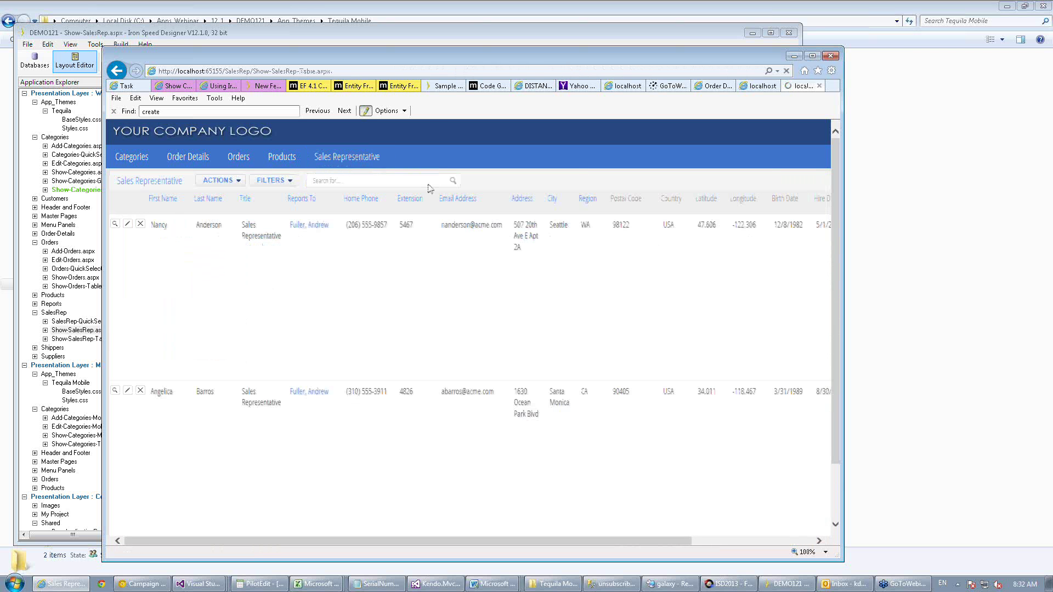
Look through the rows of the Sales Representative list beneath its column headings.
scroll(286, 295, down, 1)
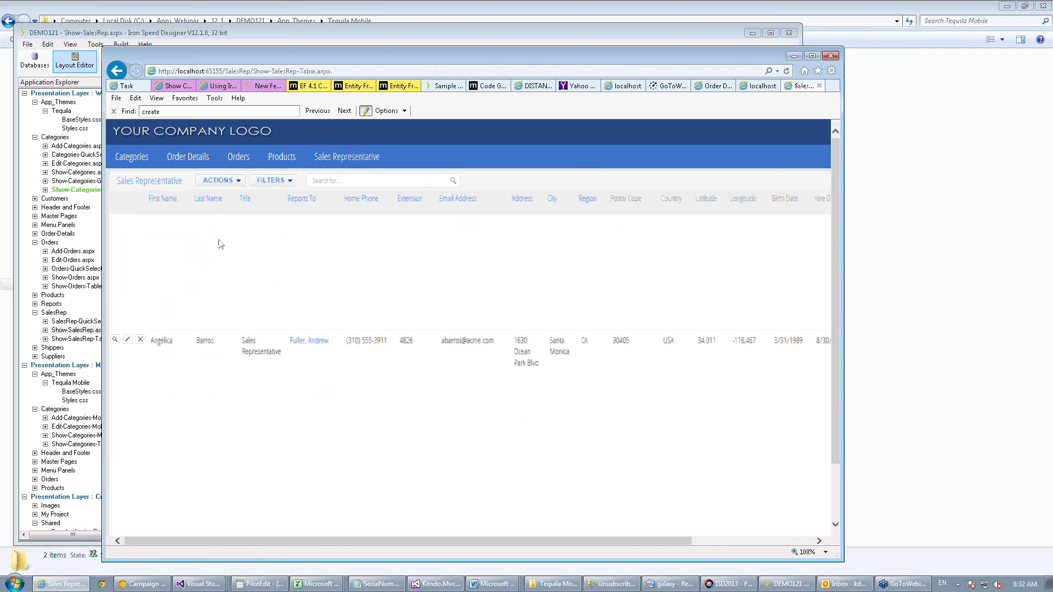
scroll(351, 244, down, 4)
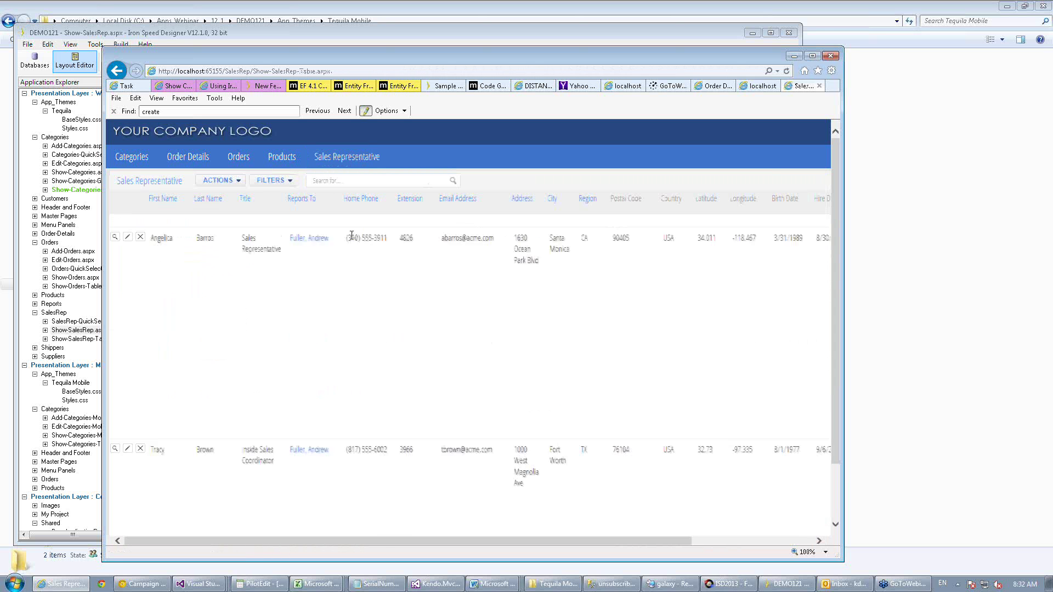
scroll(347, 248, down, 2)
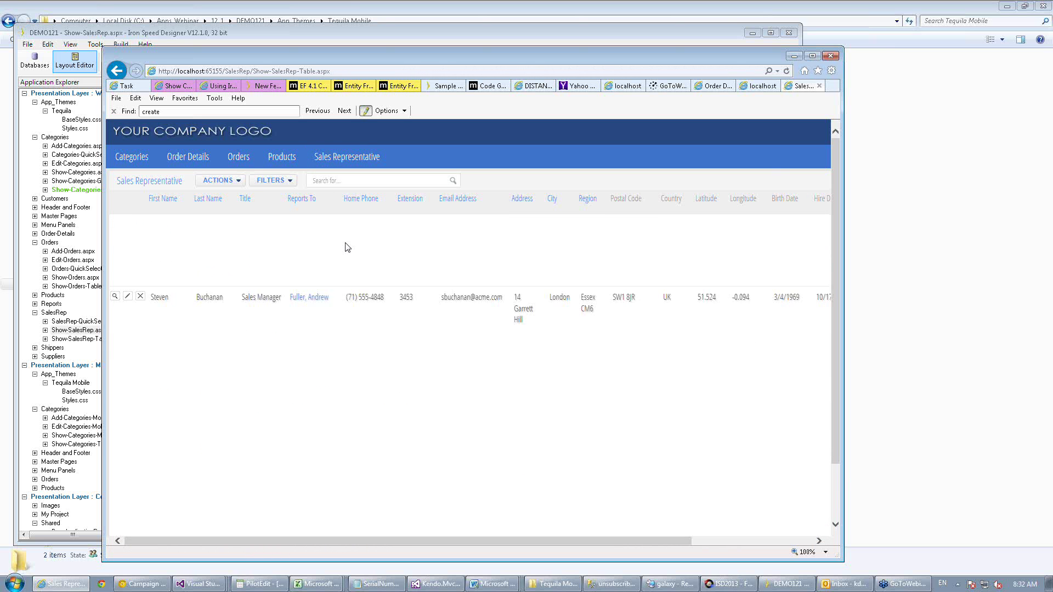
scroll(347, 248, up, 5)
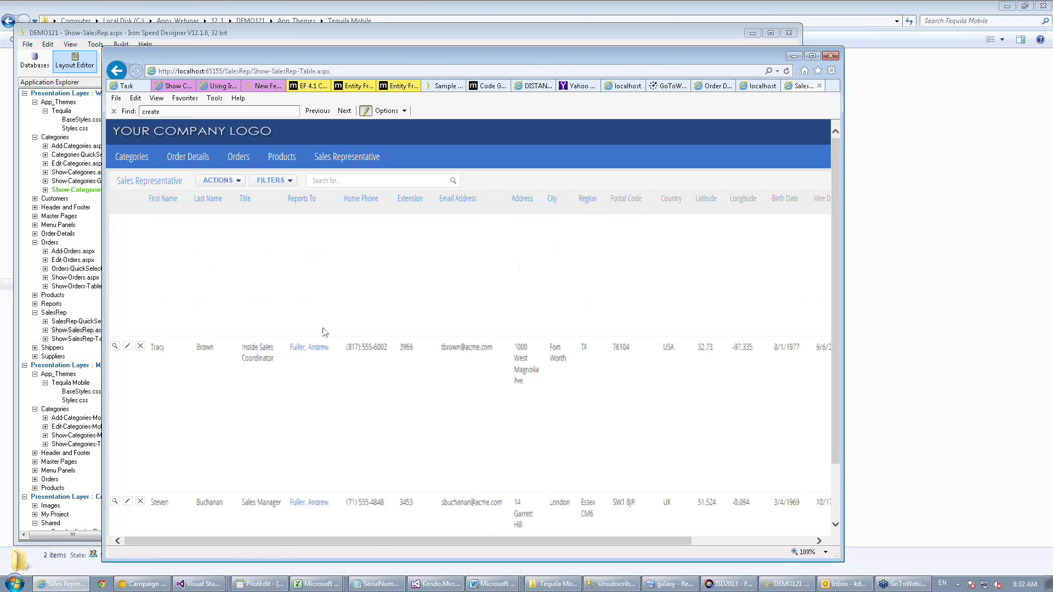
View the Categories gallery page, and open the Categories table to look through its rows.
mouse_move(127, 157)
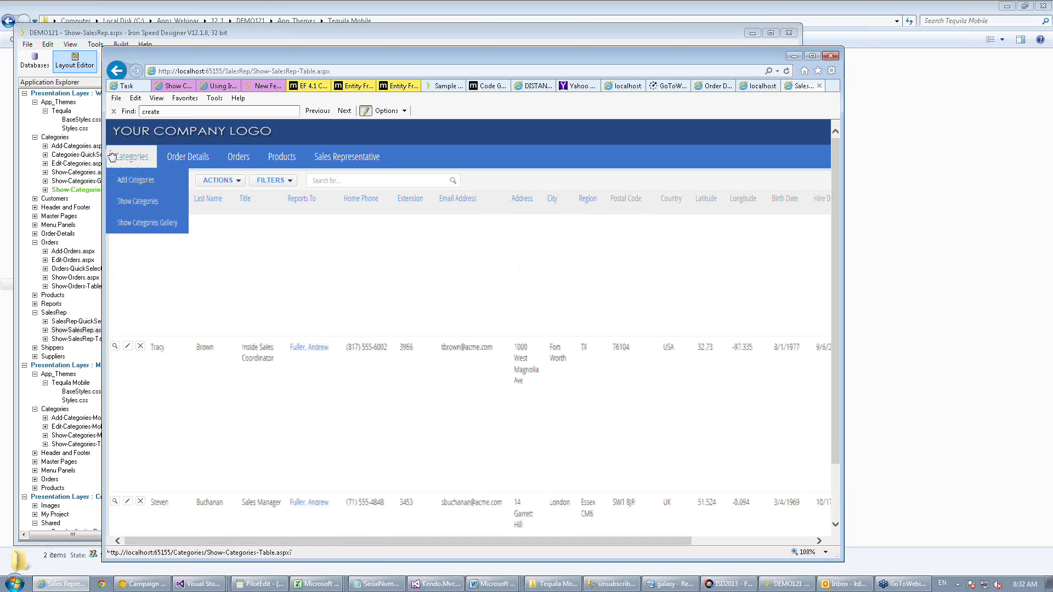
click(141, 223)
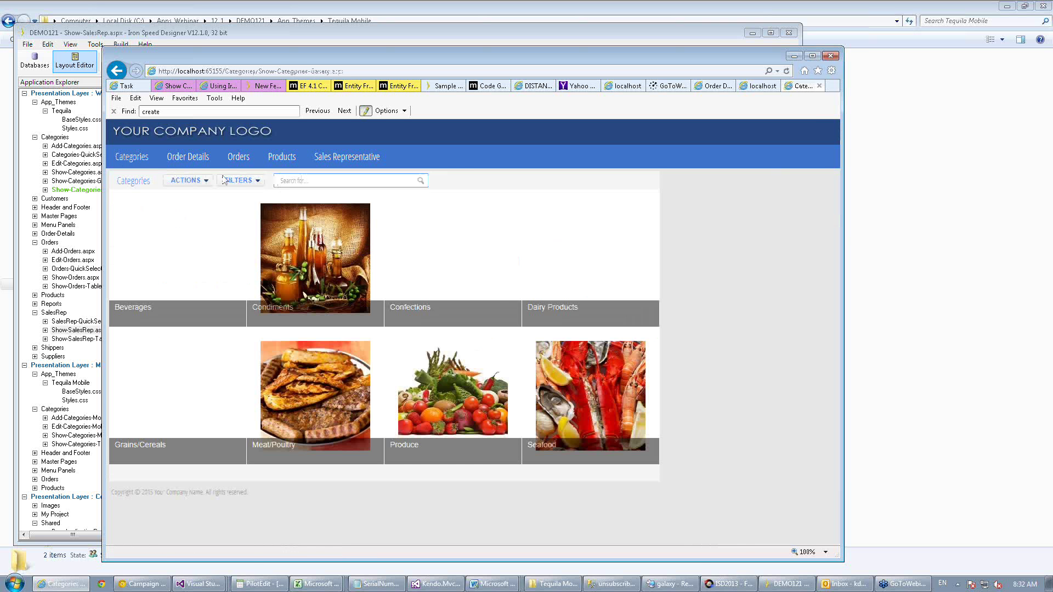
mouse_move(132, 157)
click(134, 213)
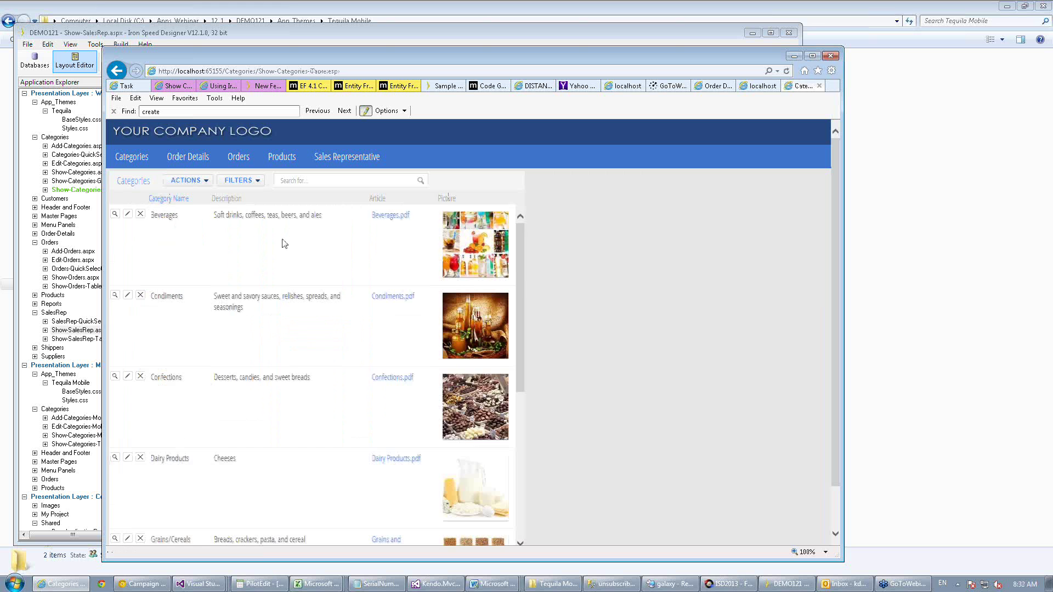
scroll(284, 244, down, 2)
scroll(284, 243, down, 2)
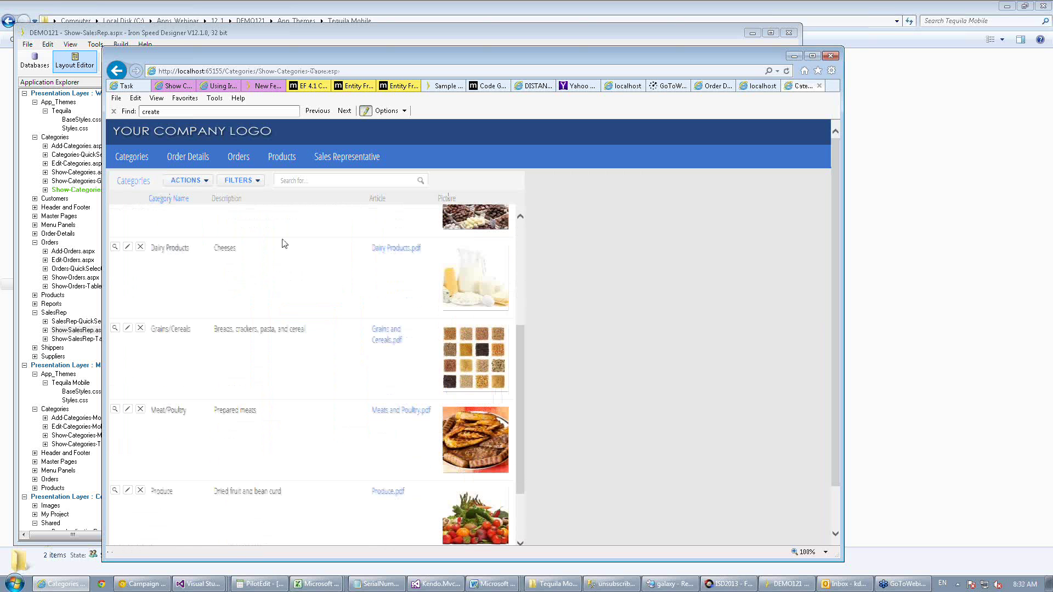
scroll(285, 244, up, 2)
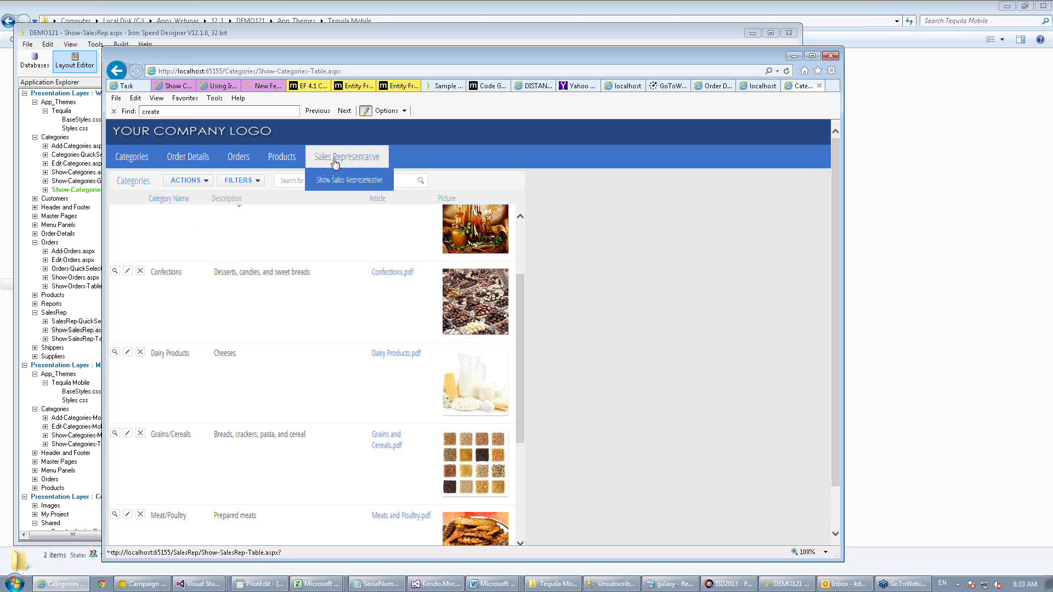
From the Sales Representative list, open the London Sales Manager's record and show the table on its second SalesRep tab.
click(341, 181)
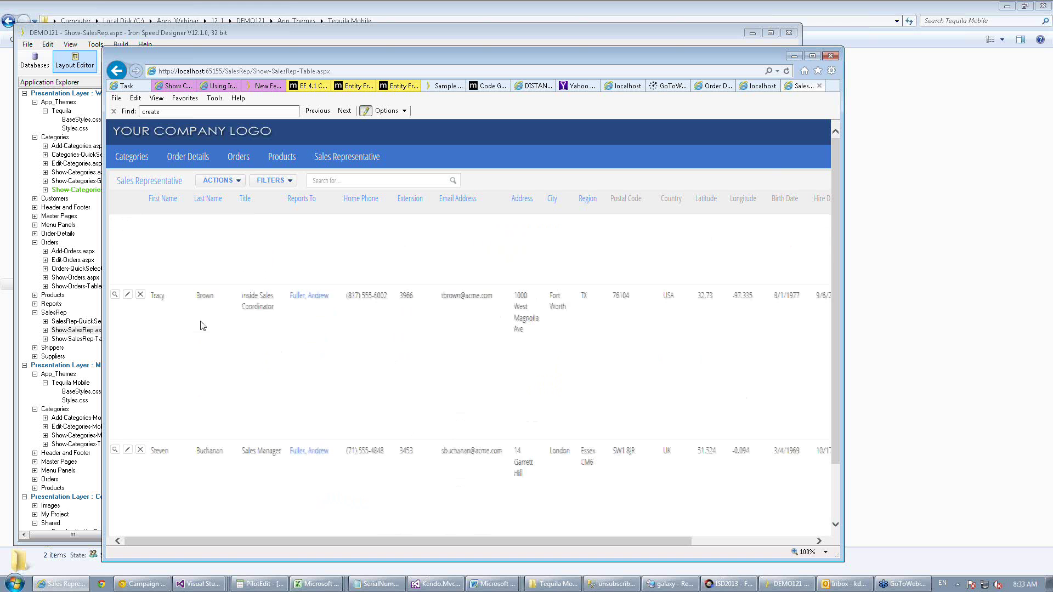
click(115, 449)
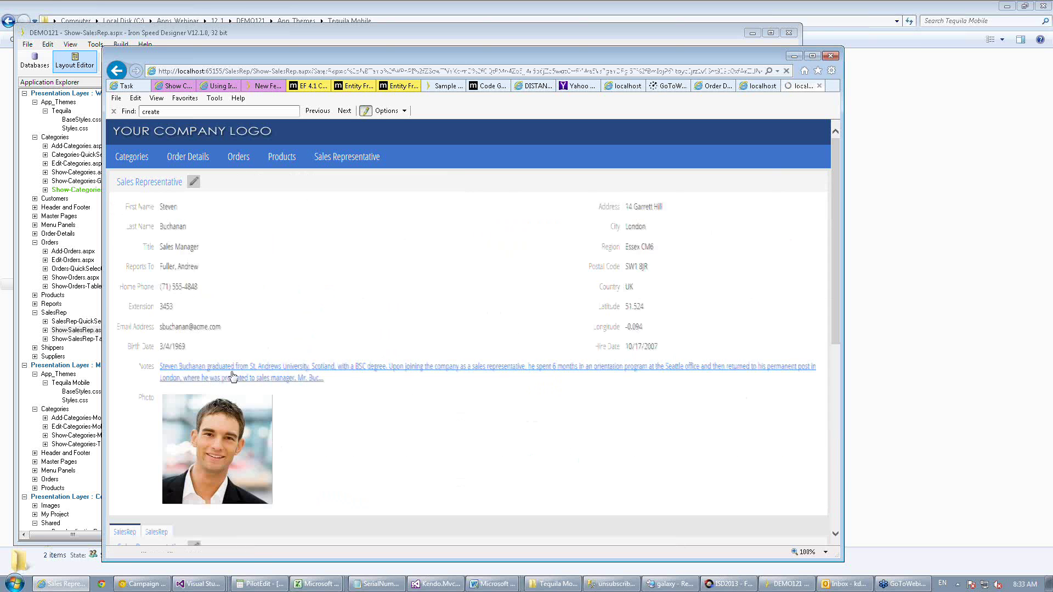
scroll(392, 414, down, 2)
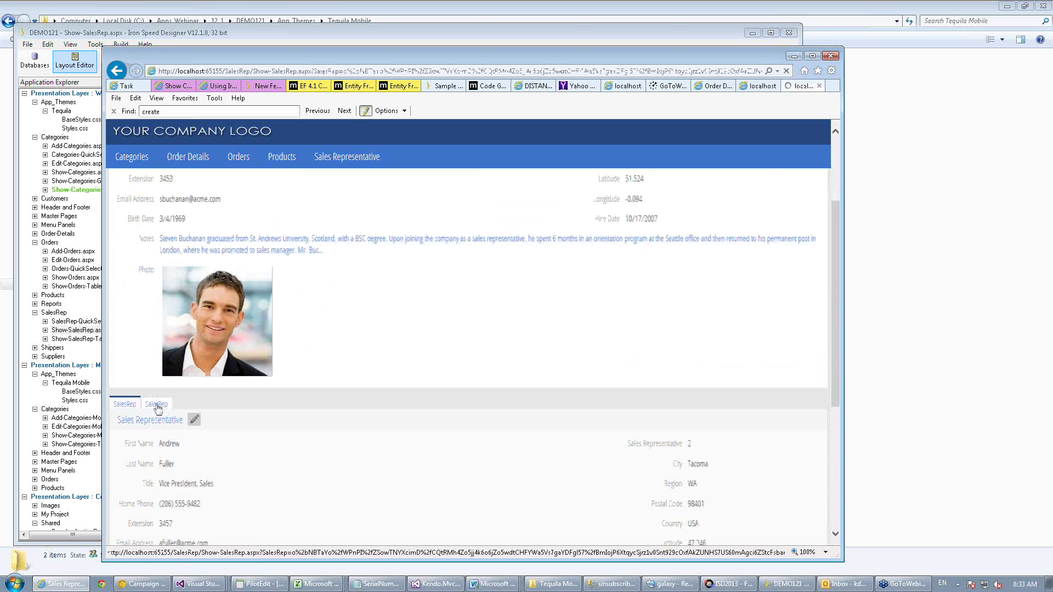
click(157, 404)
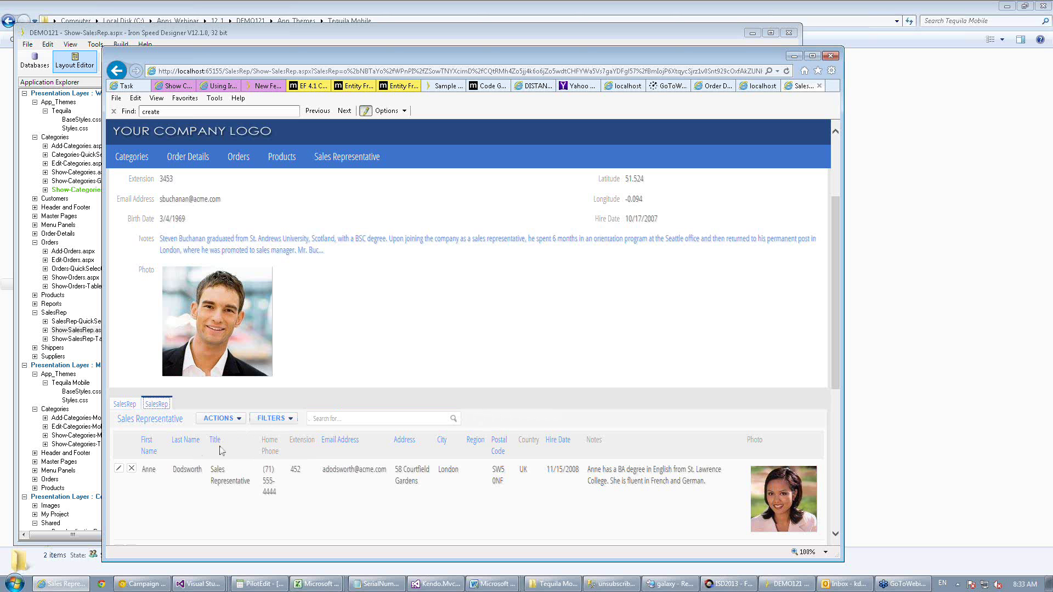
Search the direct reports table by the suggested employee's first name.
click(335, 417)
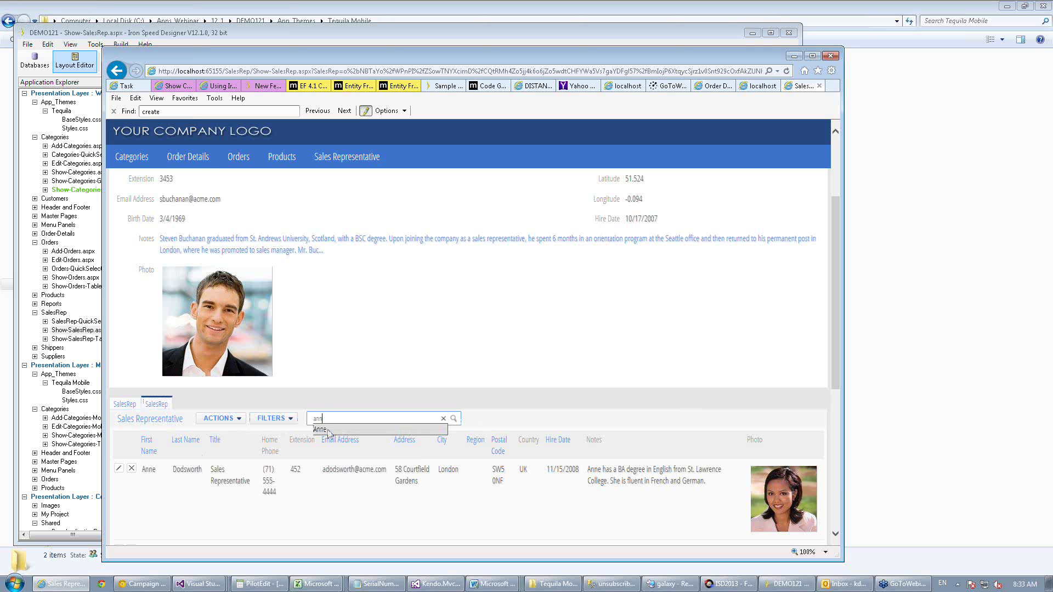
click(329, 433)
click(453, 419)
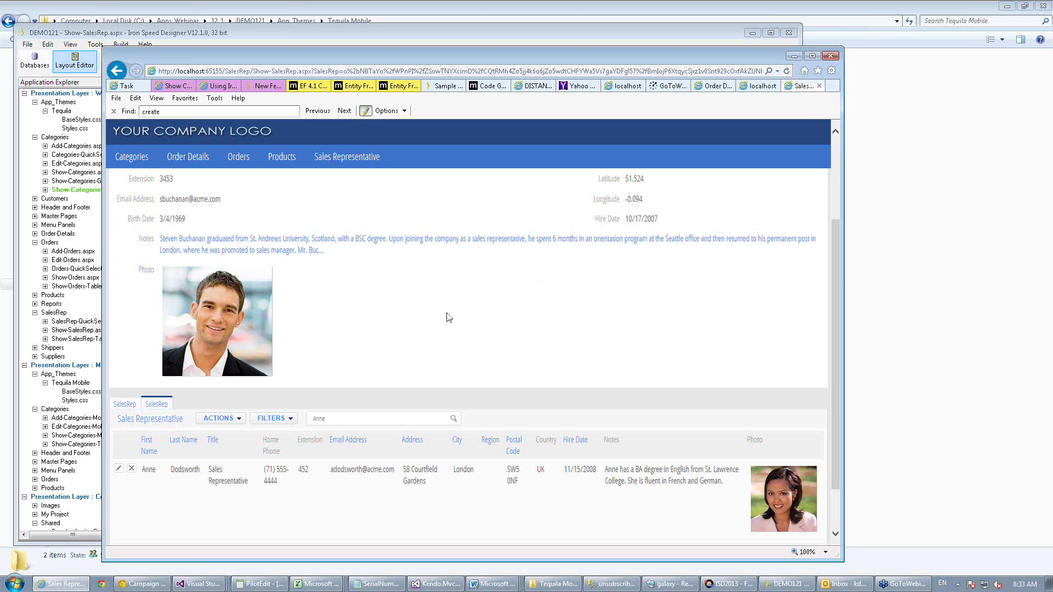
Switch to Iron Speed Designer, open Show-Orders-Table.aspx, and inspect its OrdersTableControlQuery property.
click(306, 38)
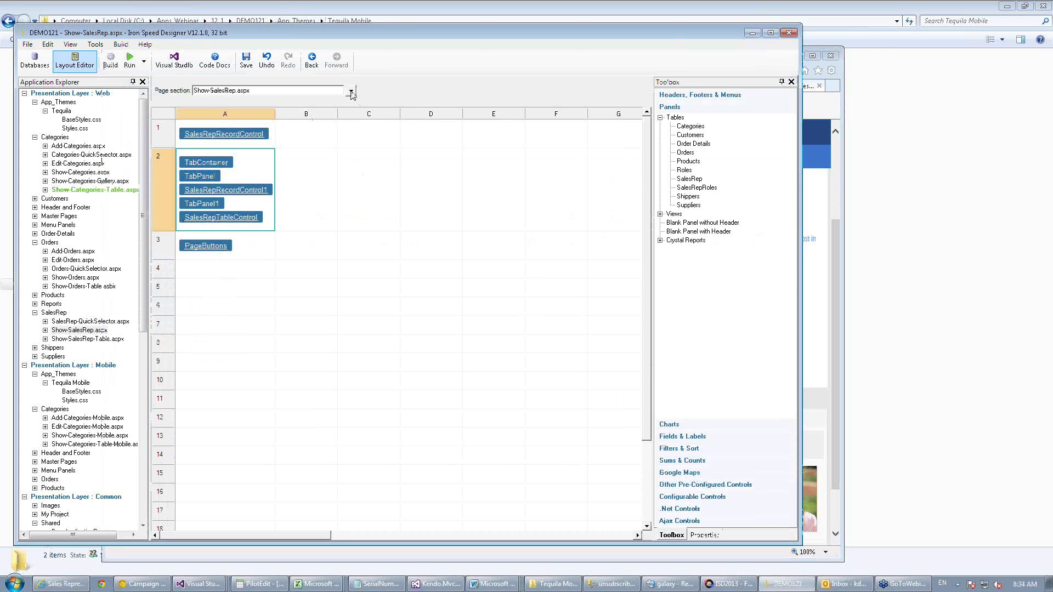
double_click(77, 285)
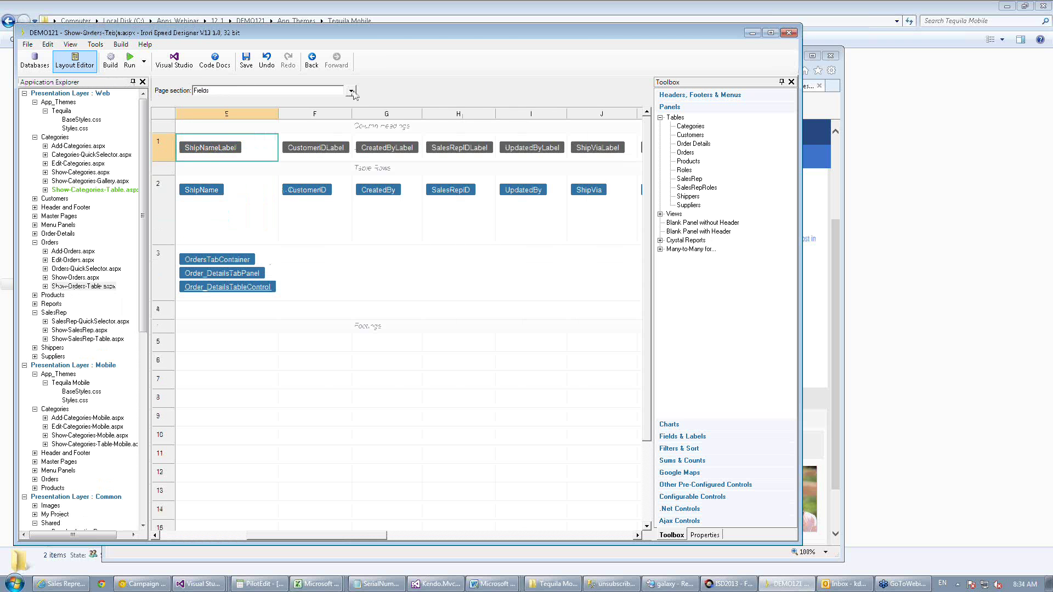
click(704, 537)
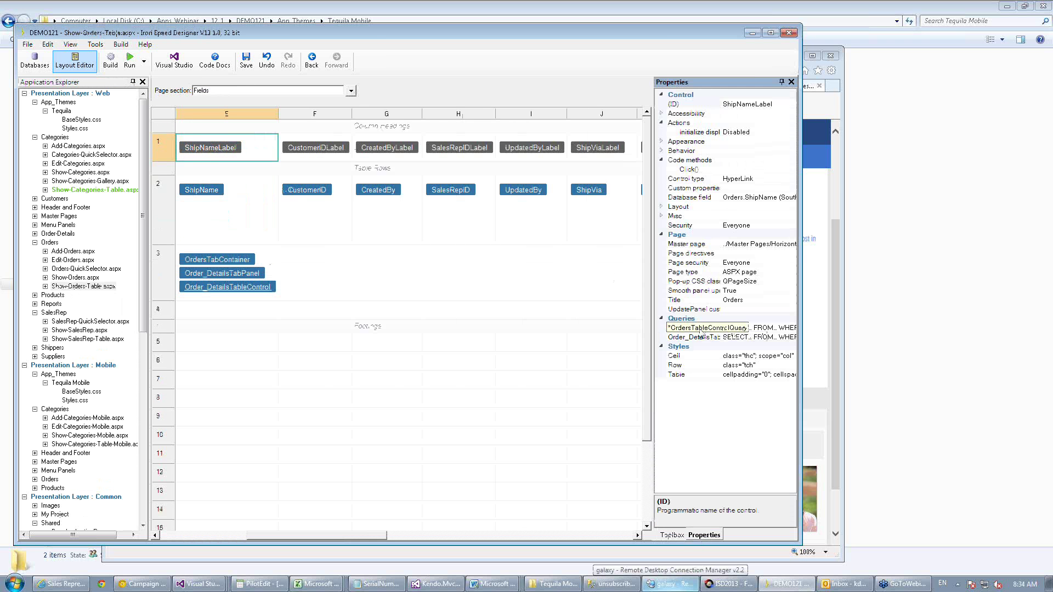
click(780, 328)
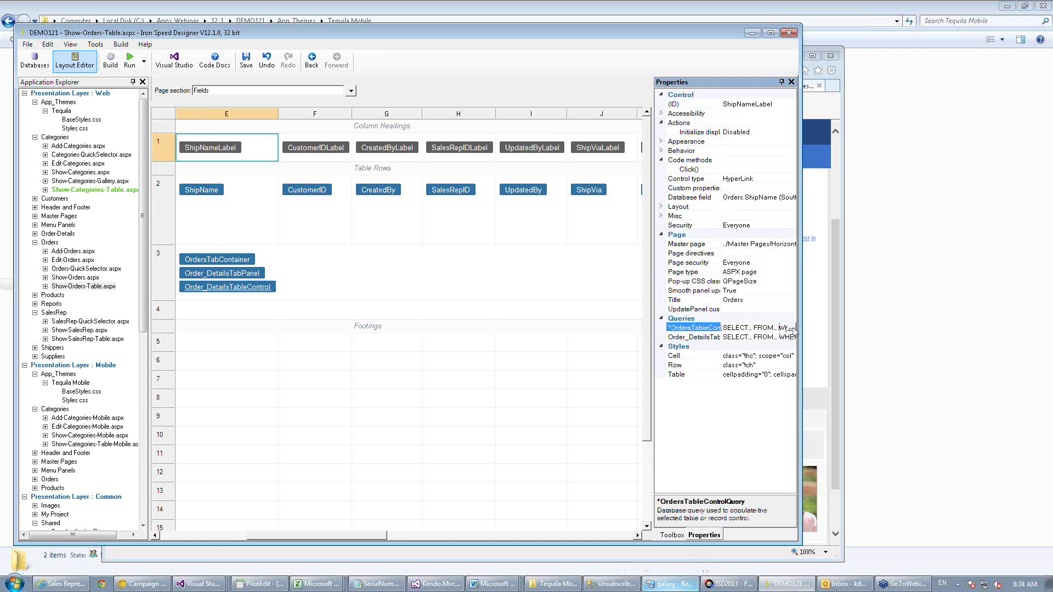
In Show-SalesRep.aspx, add an Orders panel below the SalesRep tabs in column A, row 2, as a stand-alone Basic Table.
click(78, 331)
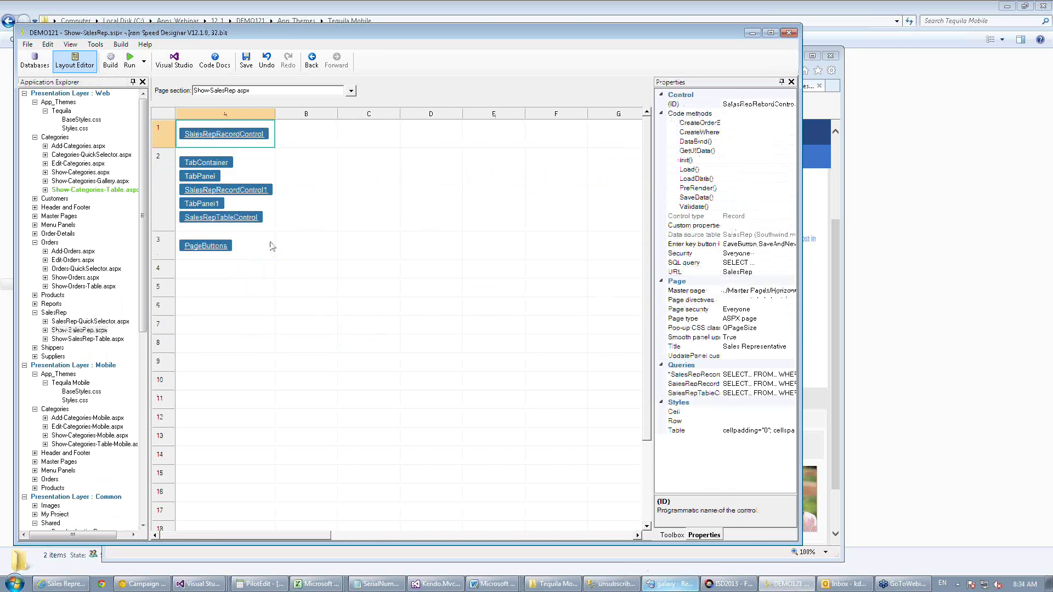
click(672, 535)
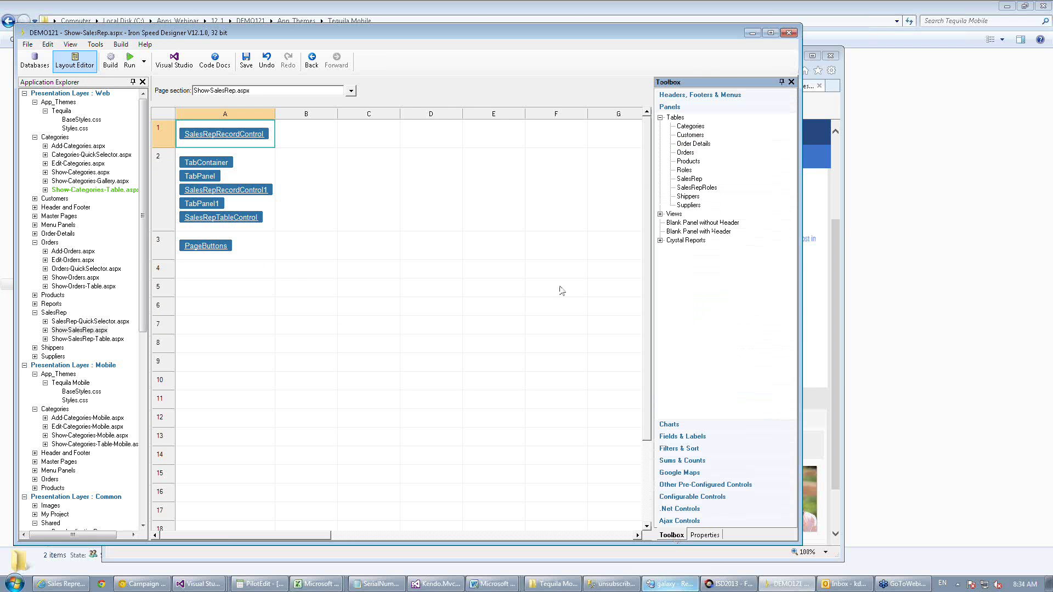
drag(685, 155, 243, 230)
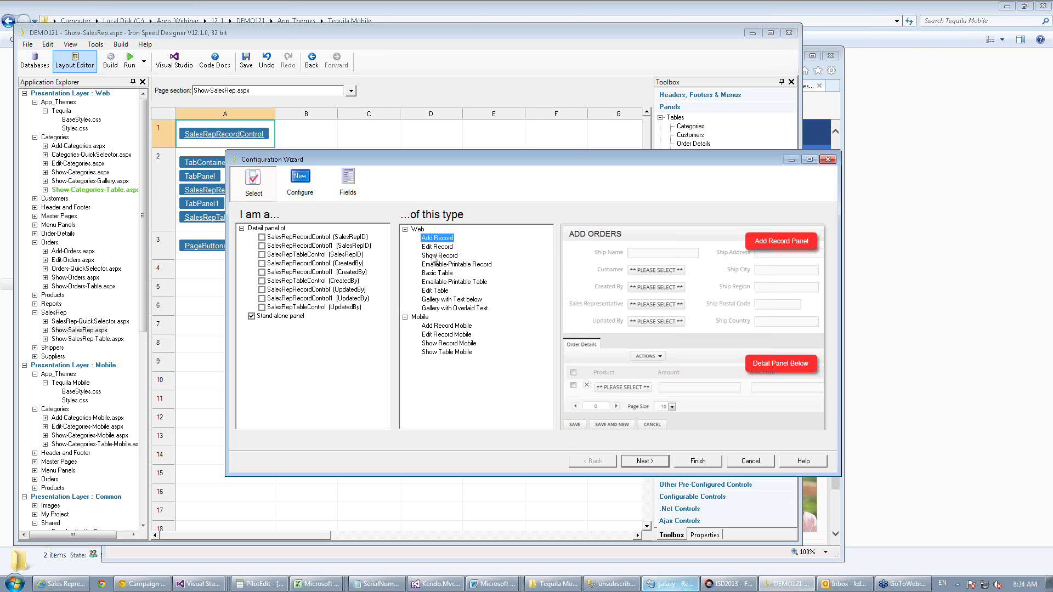
click(436, 274)
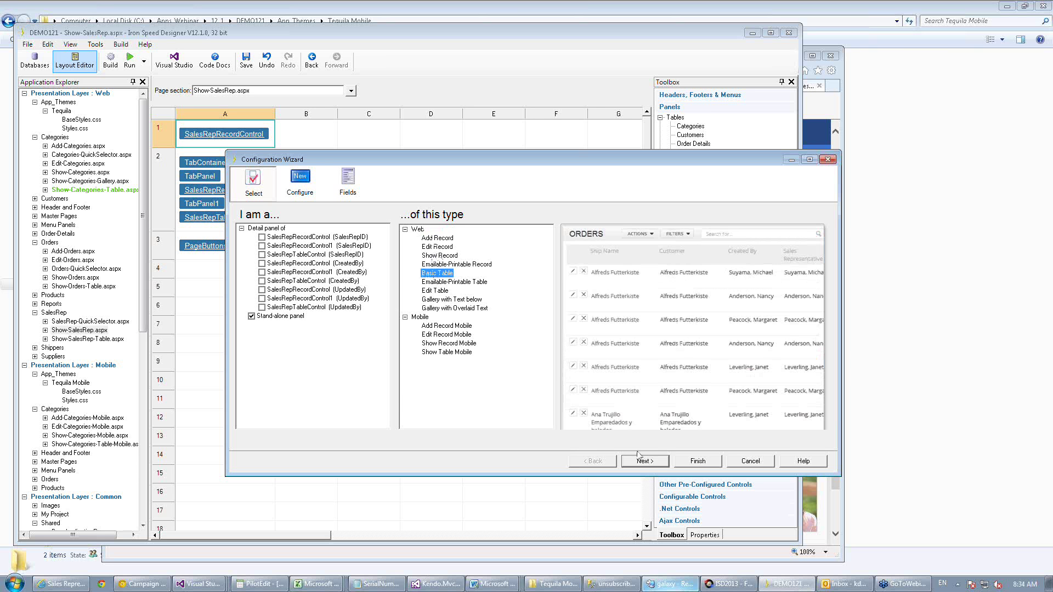
click(655, 465)
click(654, 467)
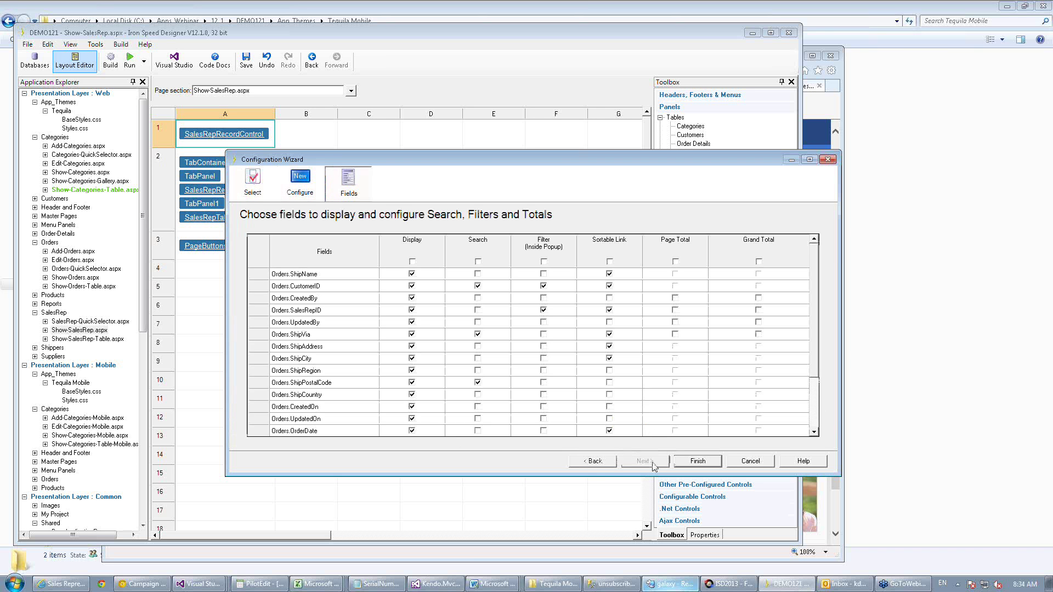
Set the Orders panel's Scrolling option to No and finish the panel without saving the options as default.
click(594, 465)
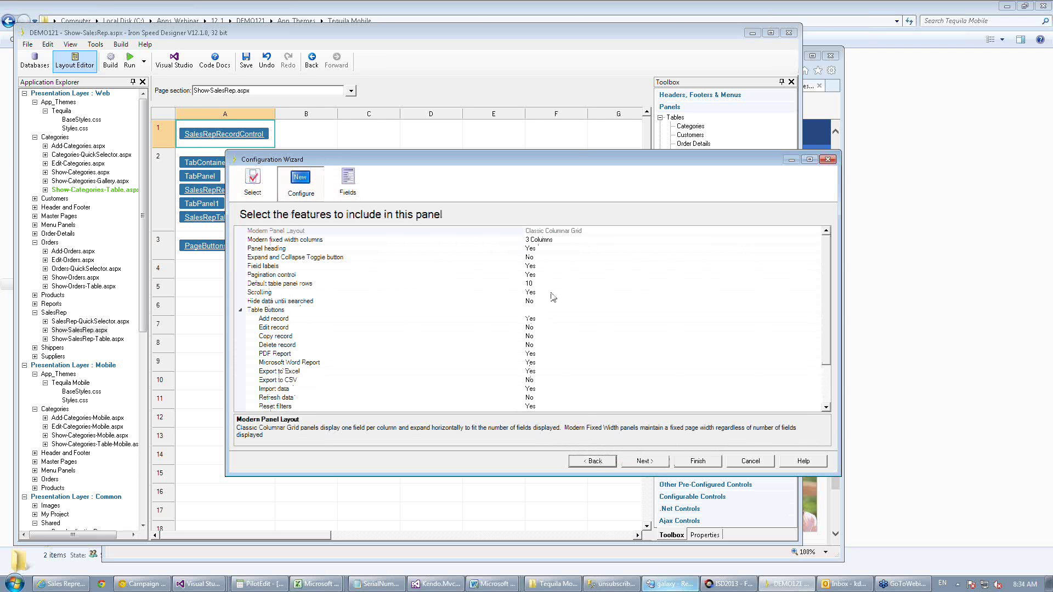
click(649, 292)
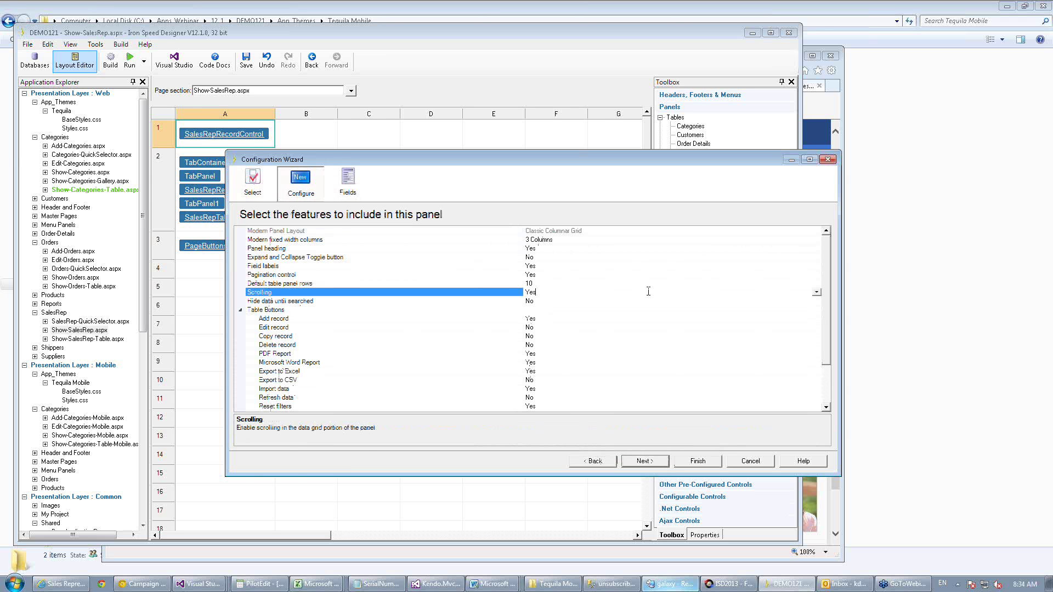
click(817, 292)
click(549, 311)
click(702, 464)
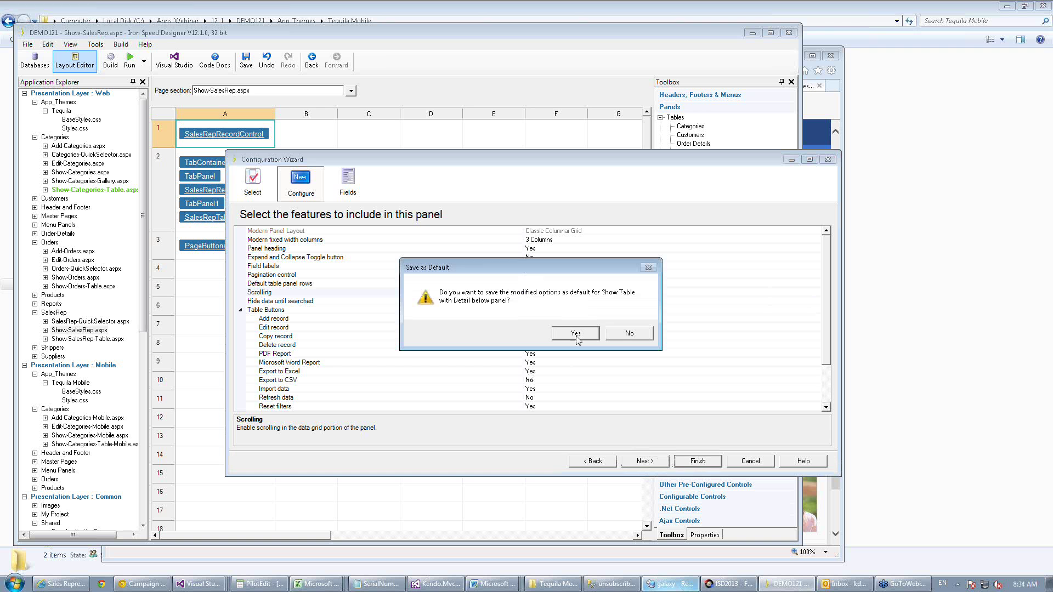
click(621, 333)
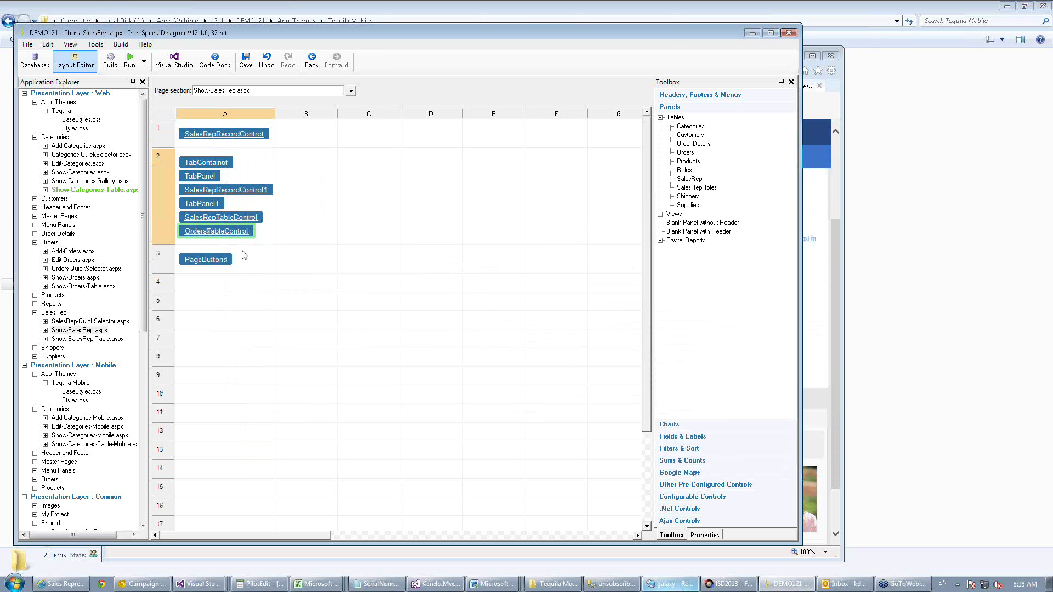
In OrdersTableControlQuery, add a related-panel WHERE clause matching Orders.SalesRepID to SalesRep.SalesRepID in the SalesRepRecordControl panel.
click(705, 536)
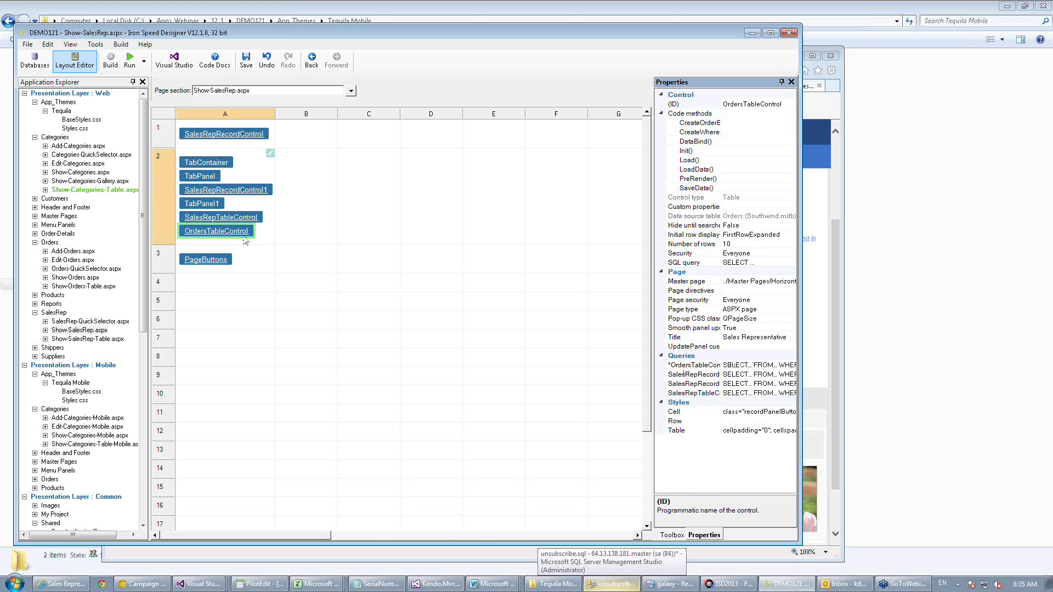
click(734, 366)
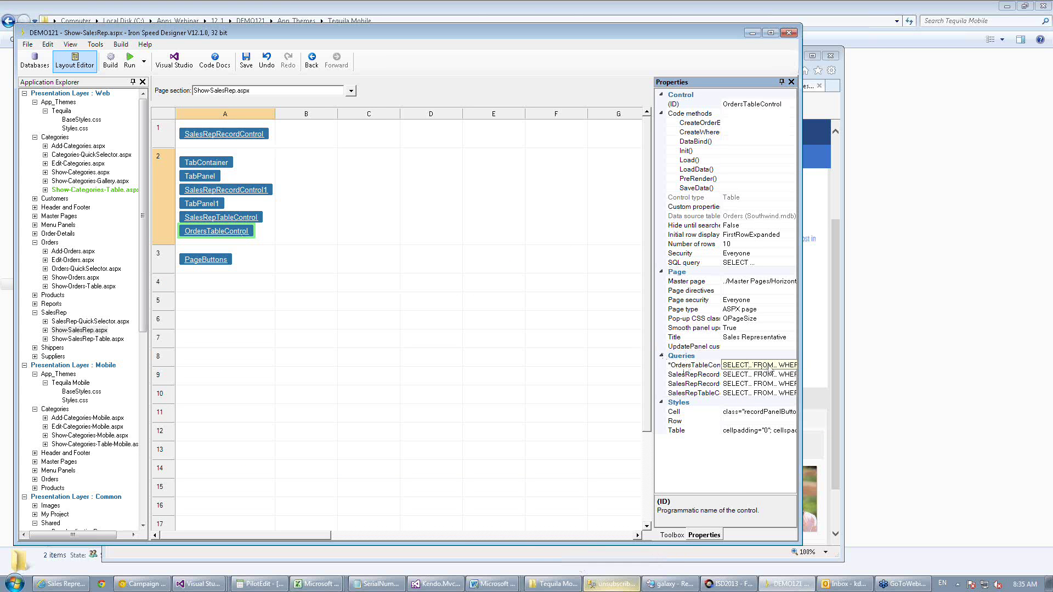
click(770, 368)
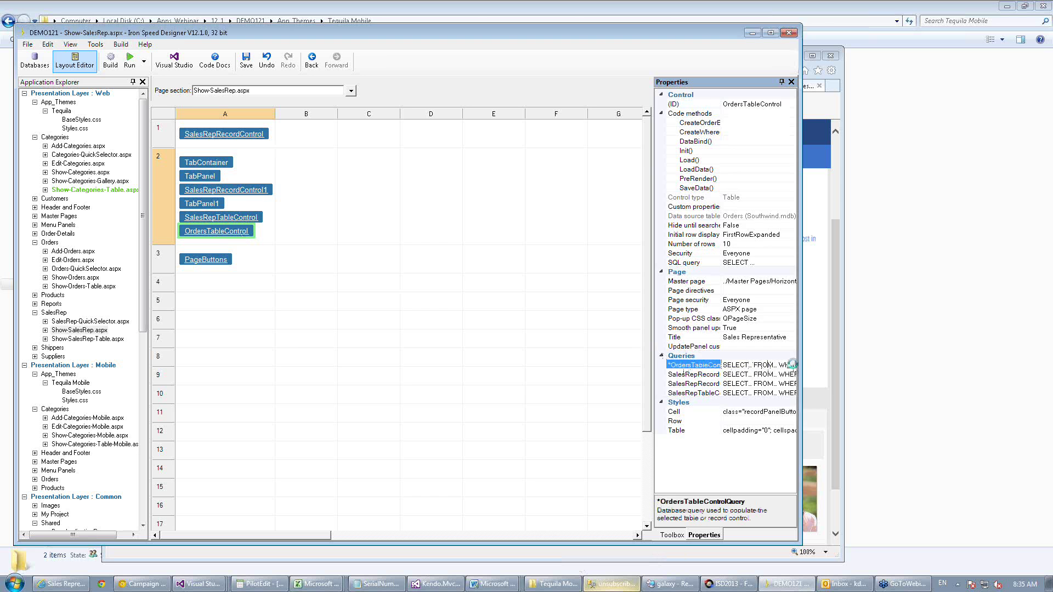
click(791, 365)
click(586, 181)
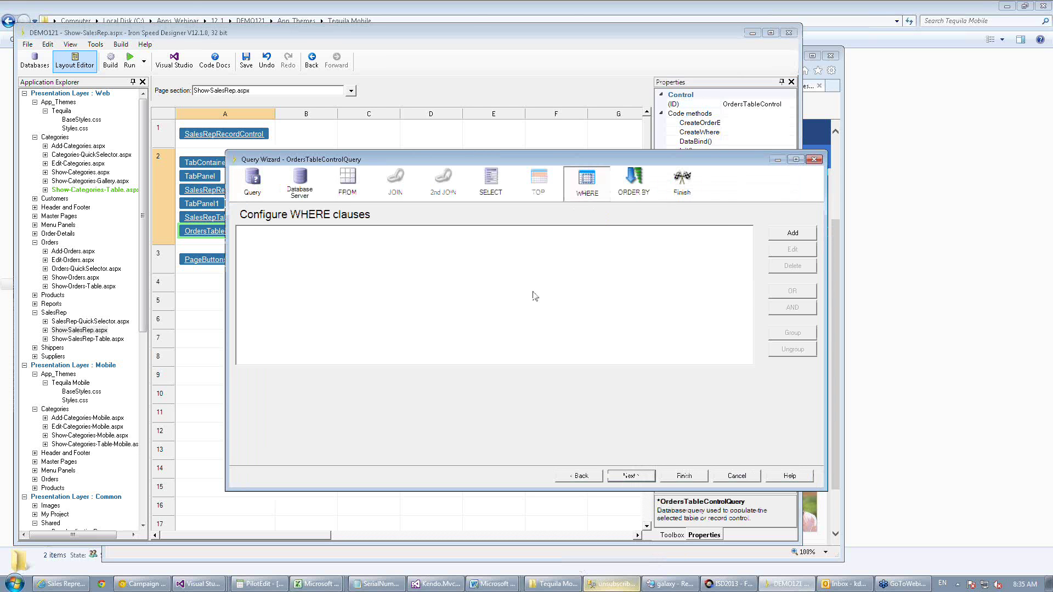
click(792, 235)
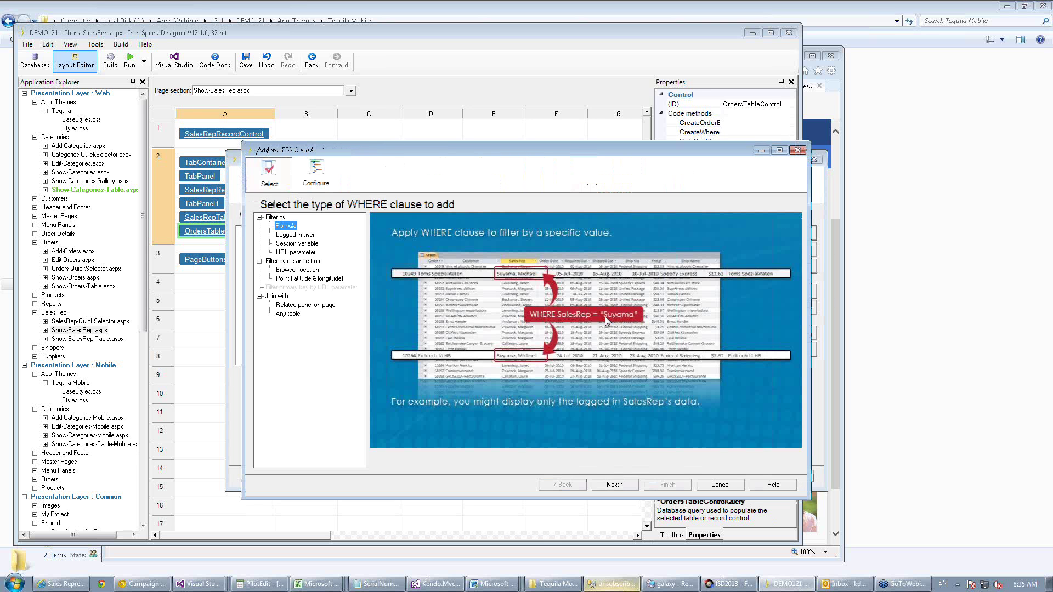
click(299, 306)
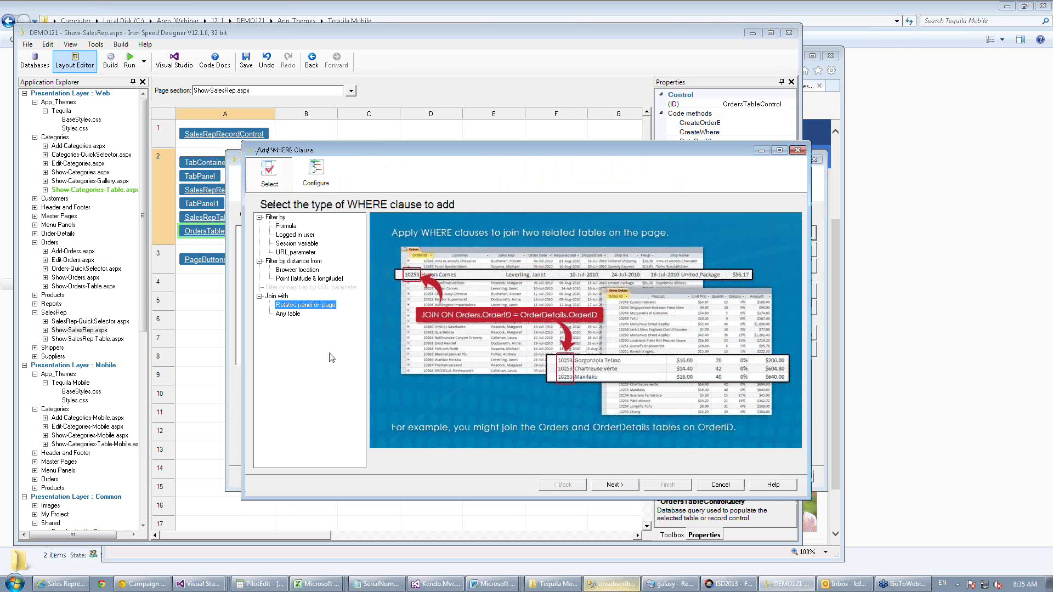
click(623, 485)
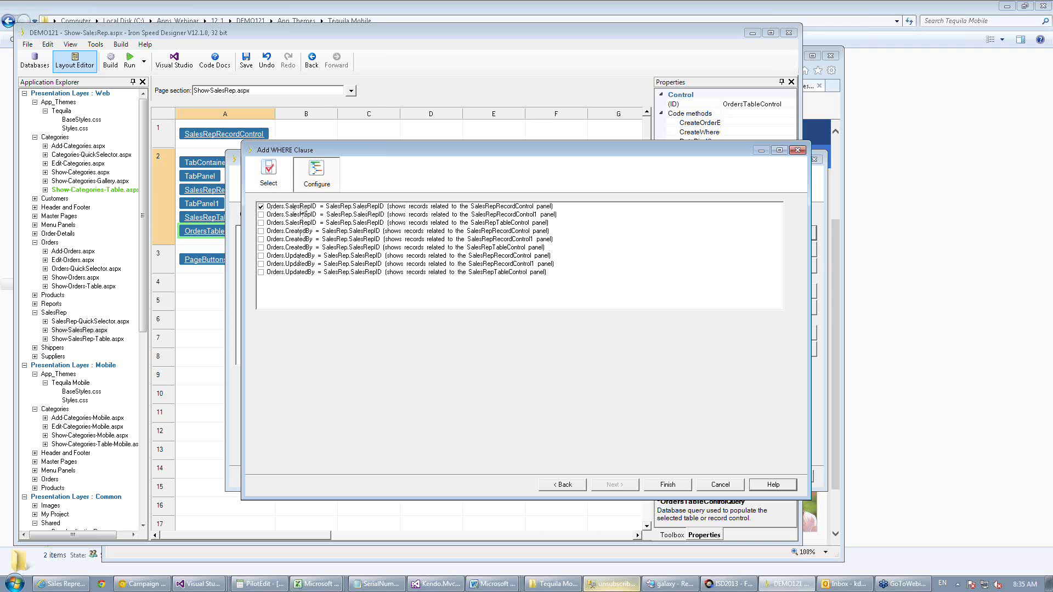
click(668, 485)
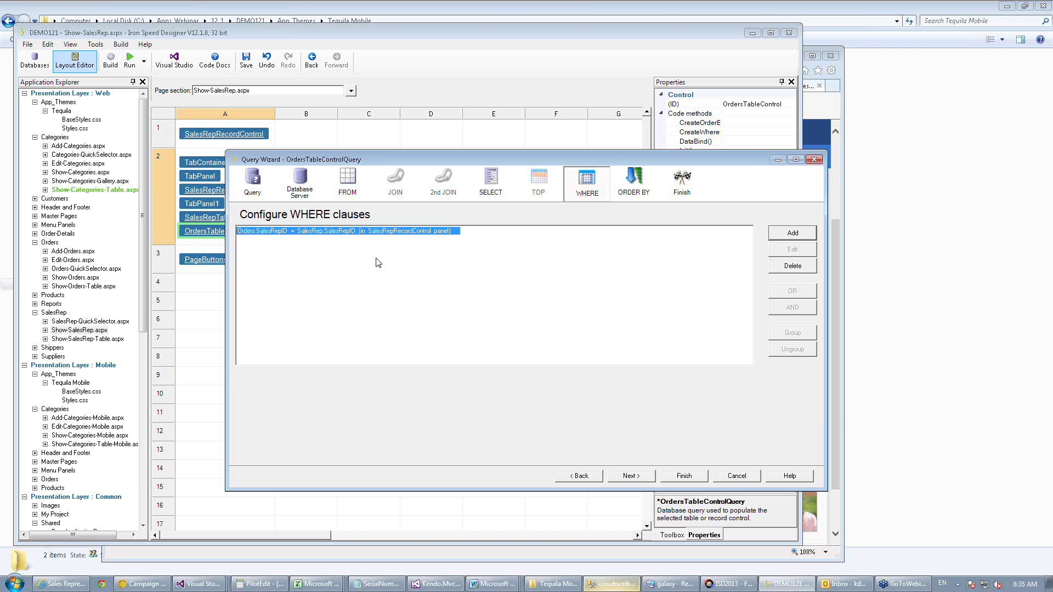
Add a formula WHERE clause to the Orders query requiring ShipCountry is equal to "USA".
click(786, 235)
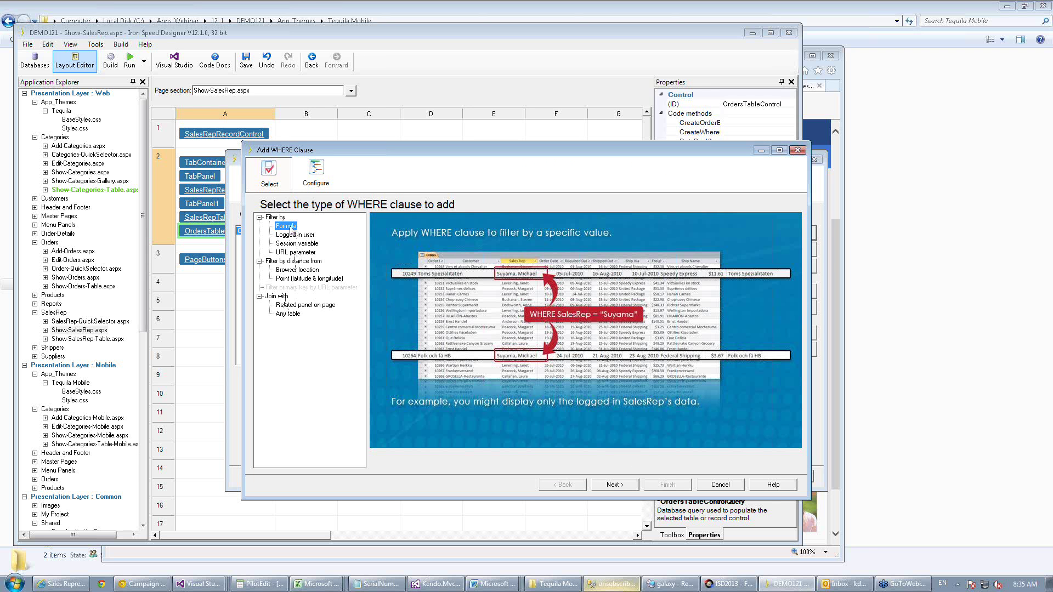
click(614, 486)
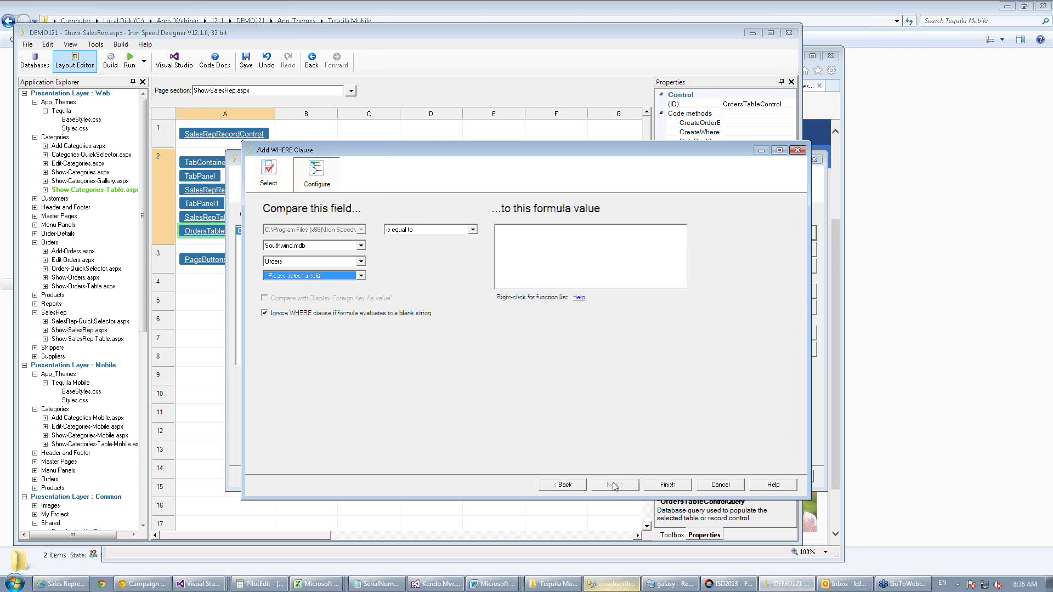
click(287, 276)
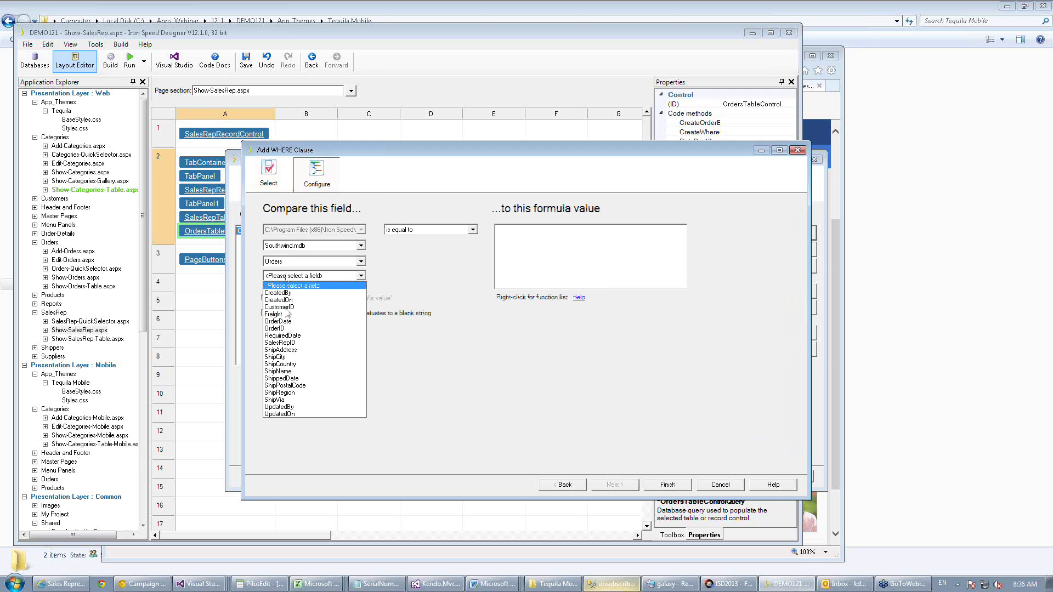
click(288, 365)
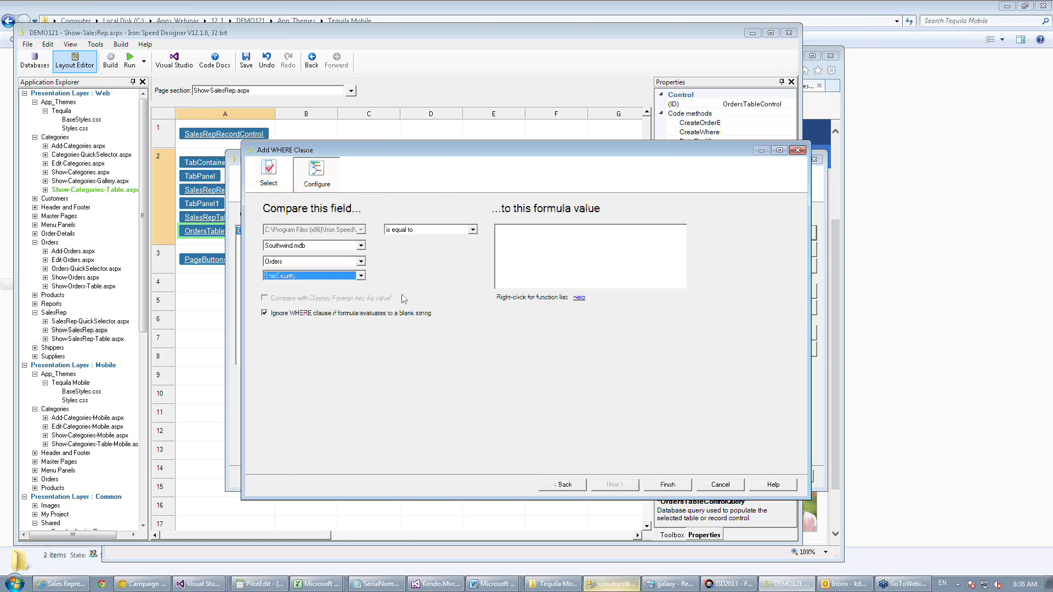
click(508, 234)
text("USA")
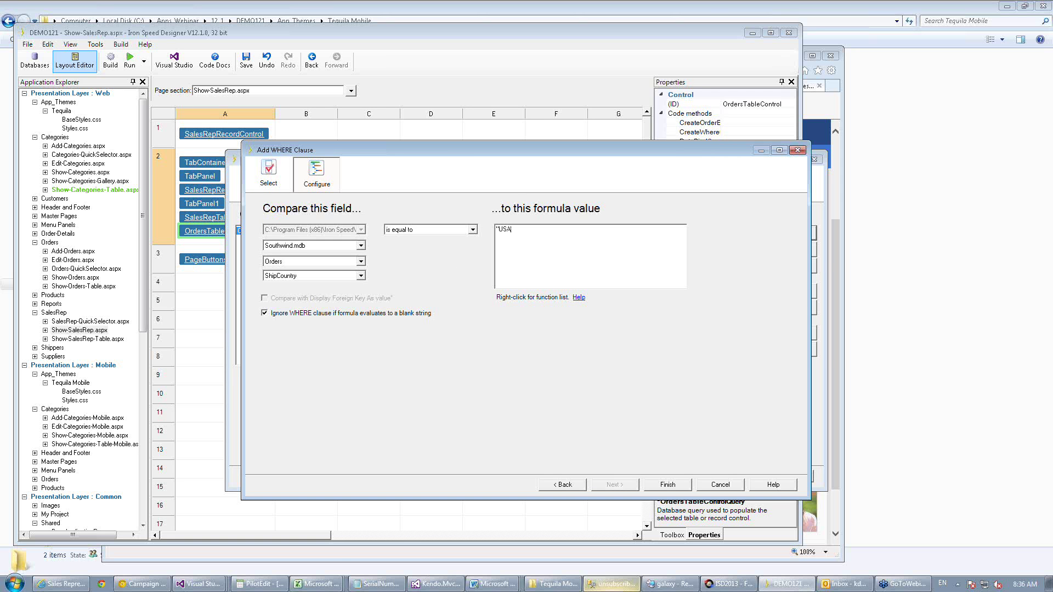
click(668, 484)
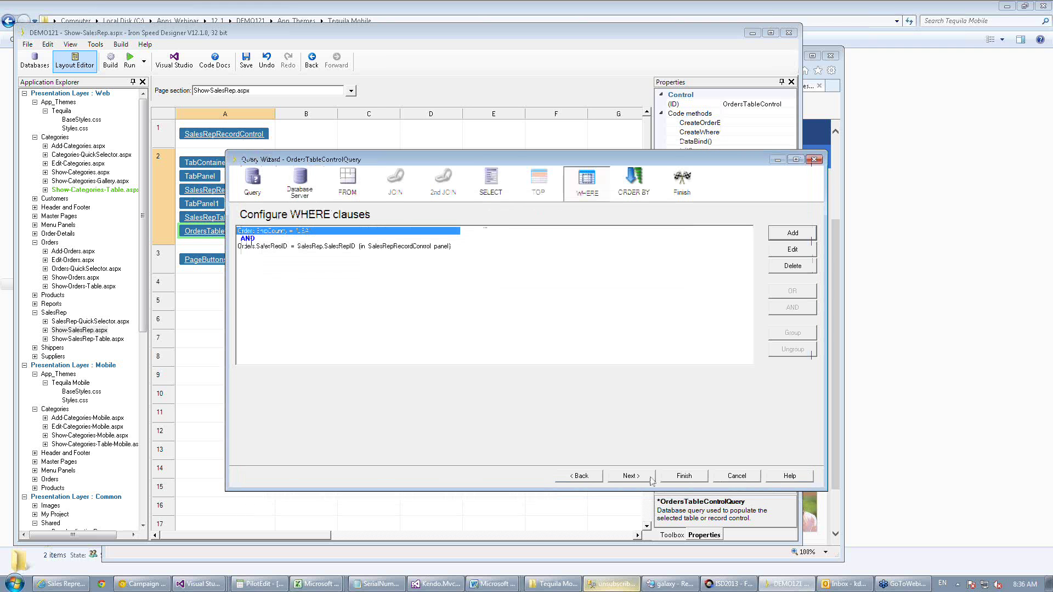
Add another formula WHERE clause to the Orders query requiring ShipCountry is equal to "UK".
click(790, 234)
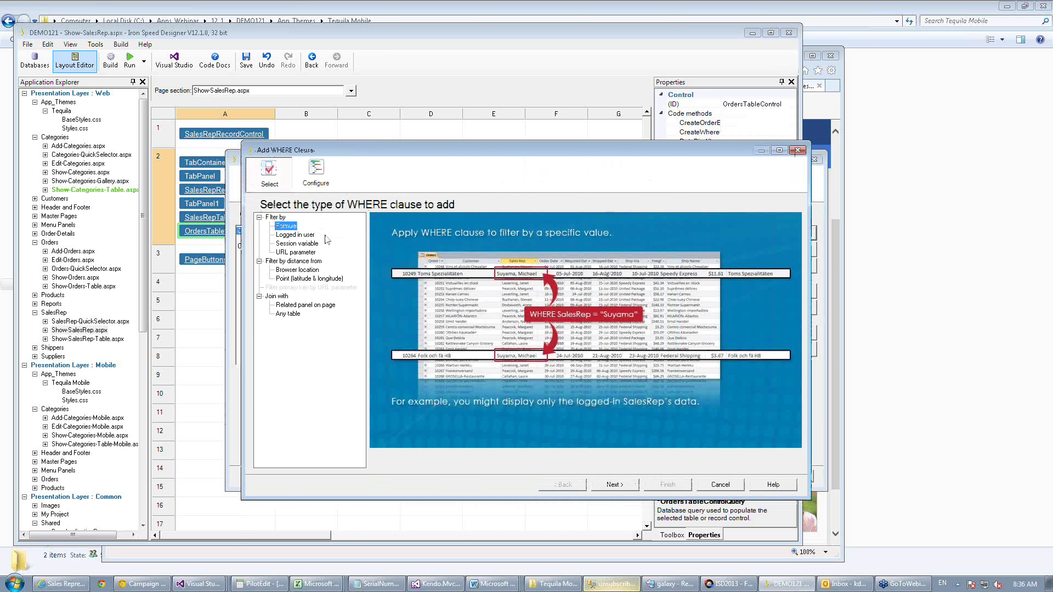
click(630, 486)
click(288, 276)
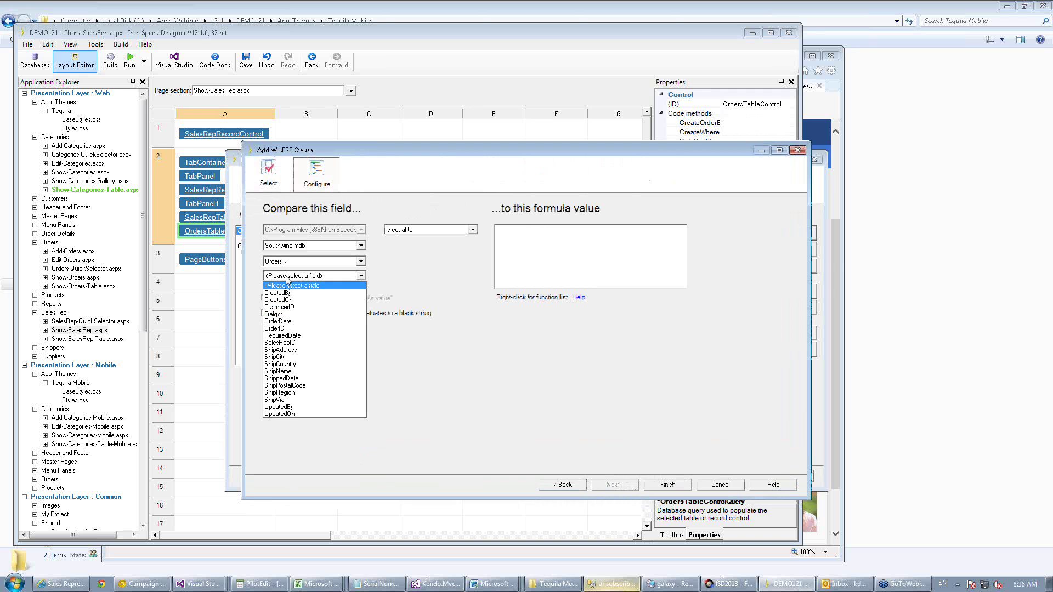
click(289, 364)
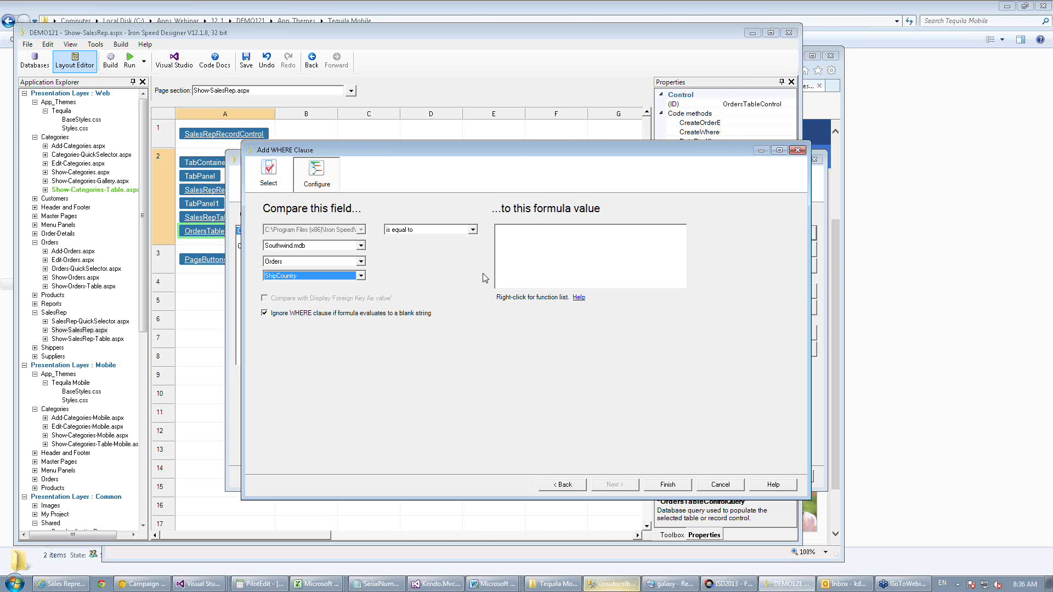
click(513, 239)
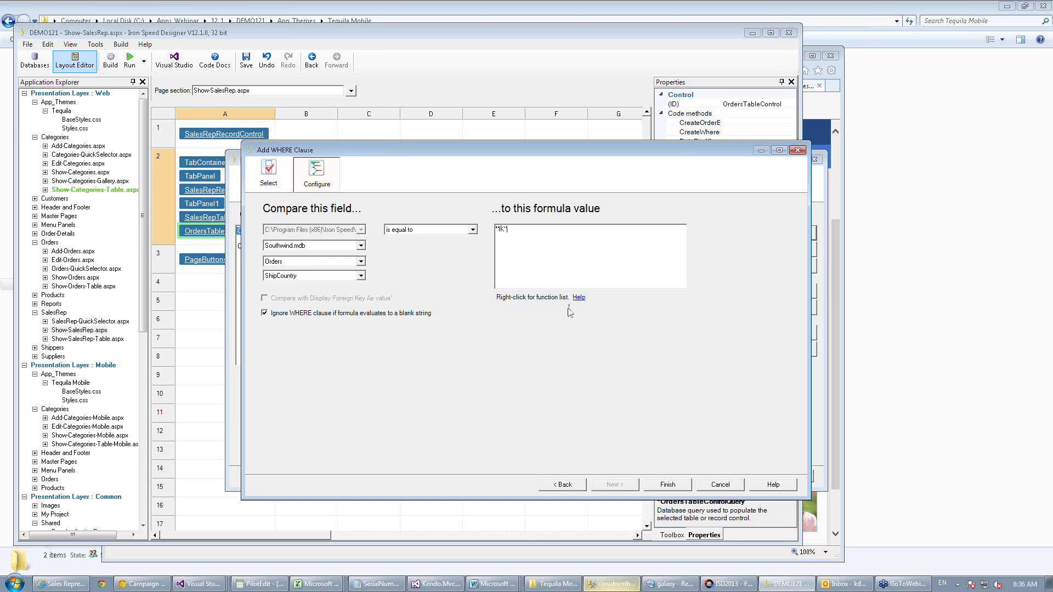
key(BackSpace)
key(BackSpace)
key(BackSpace)
click(668, 484)
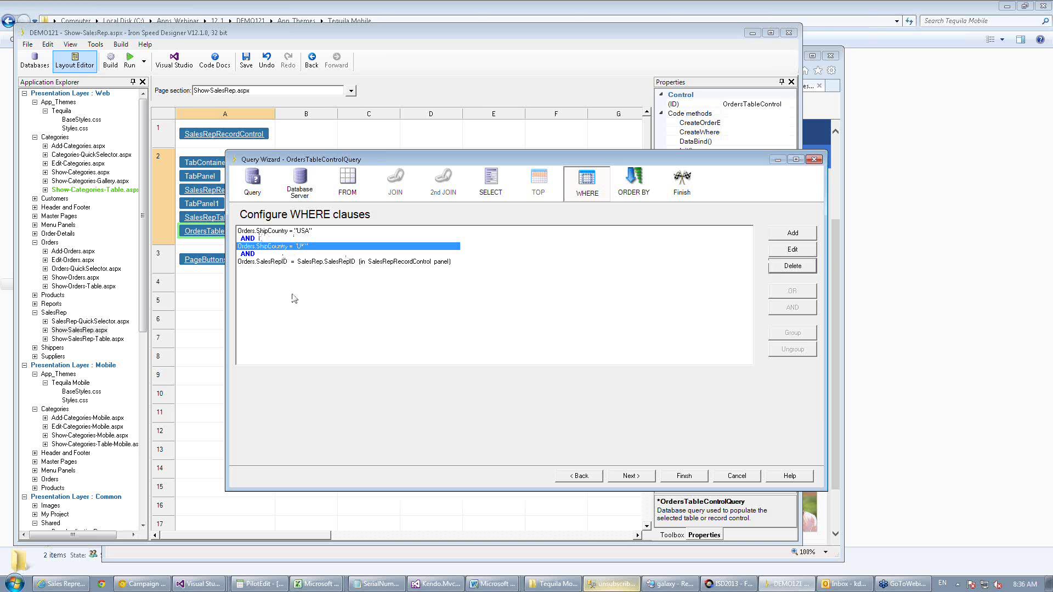
Combine the two ShipCountry clauses with OR, group them in parentheses, and finish the query.
click(295, 250)
key(shift+Up)
key(shift+Up)
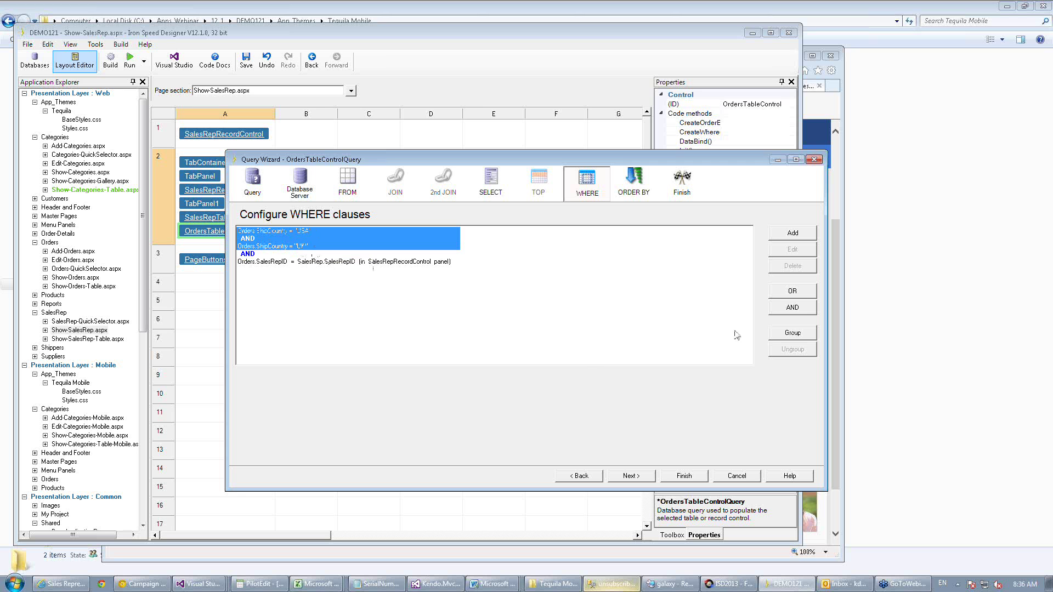
click(793, 291)
click(784, 334)
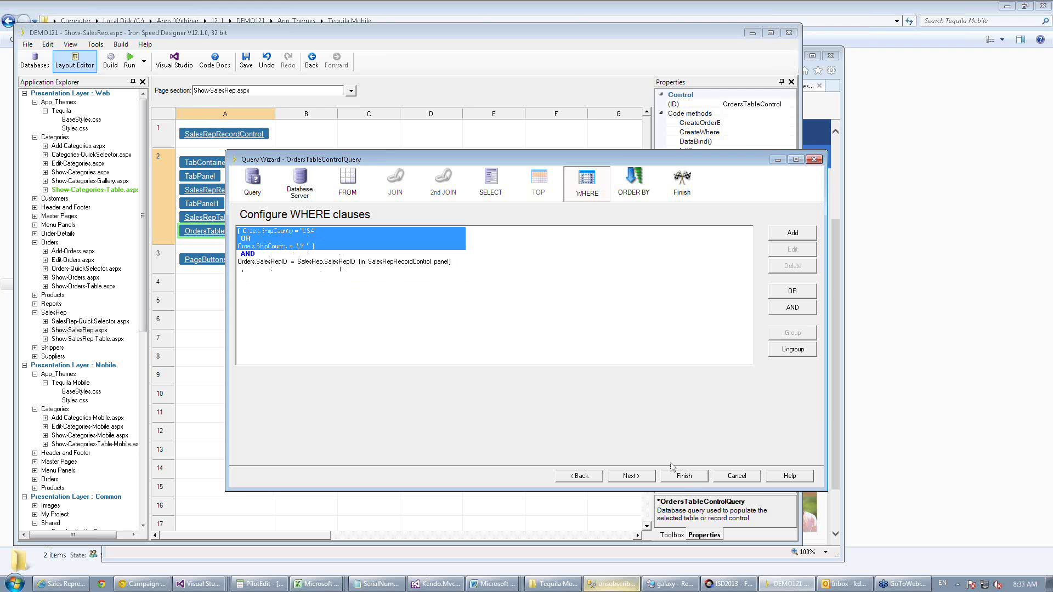
click(685, 476)
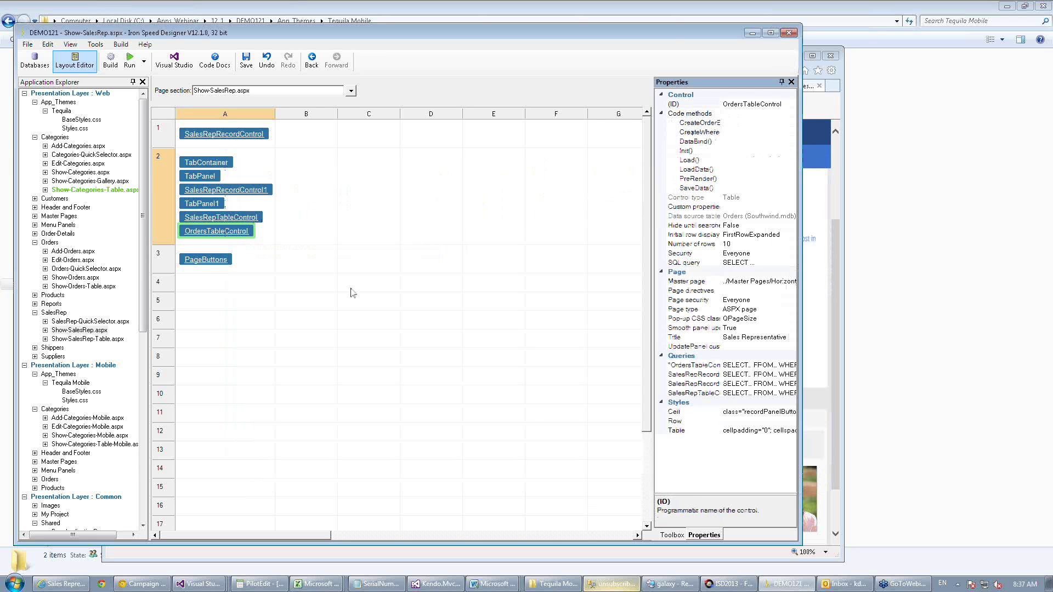
Remove the existing tabs from cell A2 and insert new tabs so that OrdersTableControl gets its own tab.
click(262, 237)
right_click(262, 237)
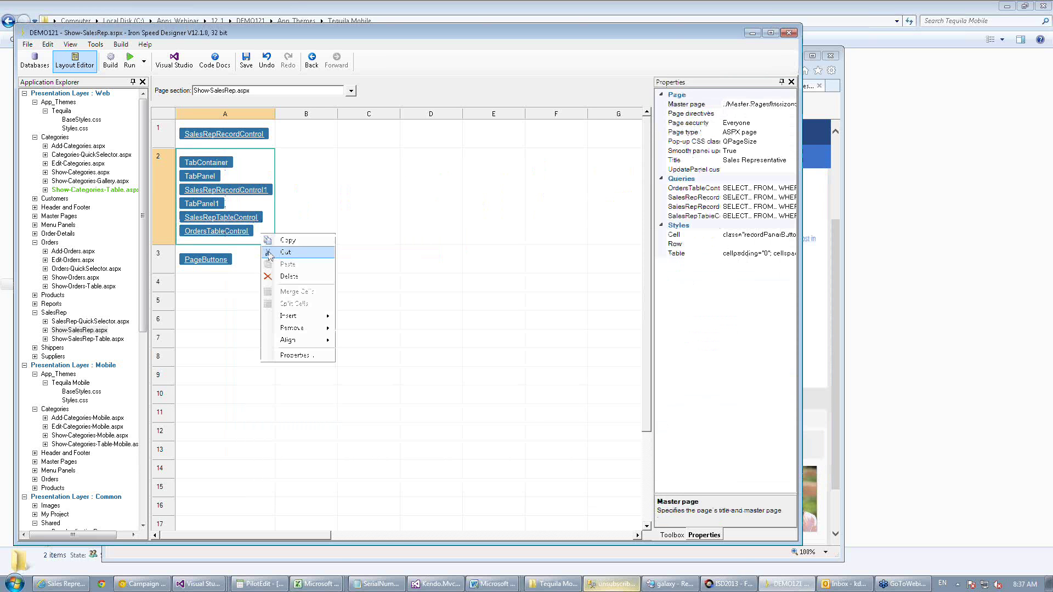
mouse_move(303, 329)
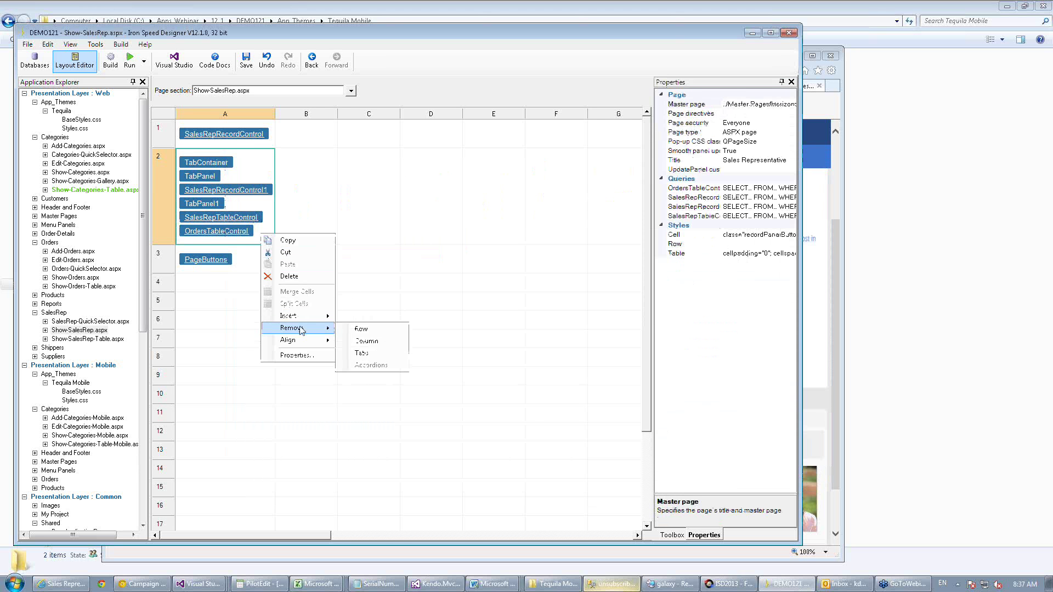
click(363, 353)
right_click(268, 201)
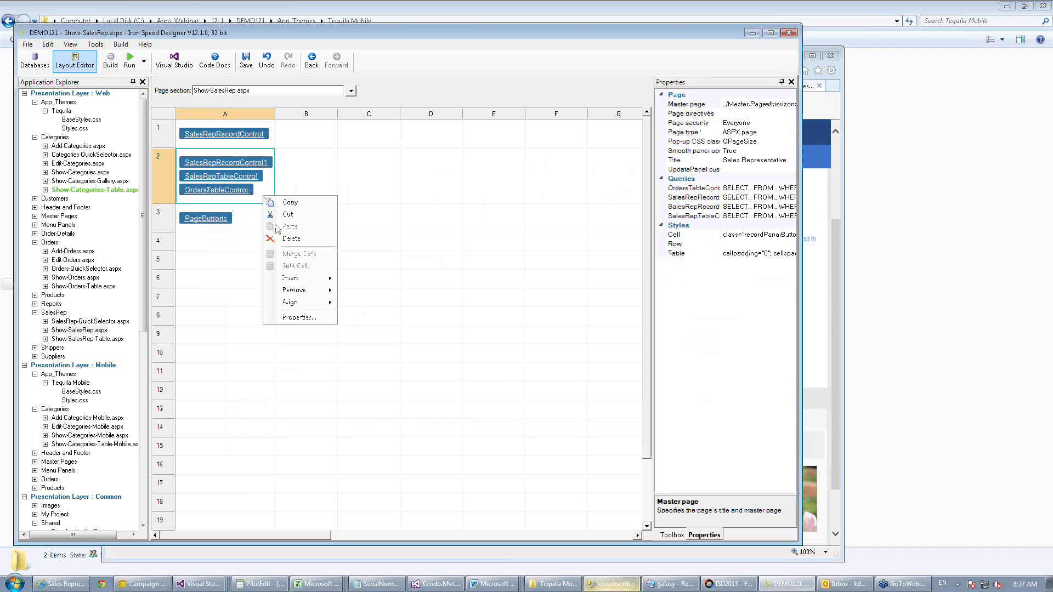
mouse_move(299, 279)
click(362, 303)
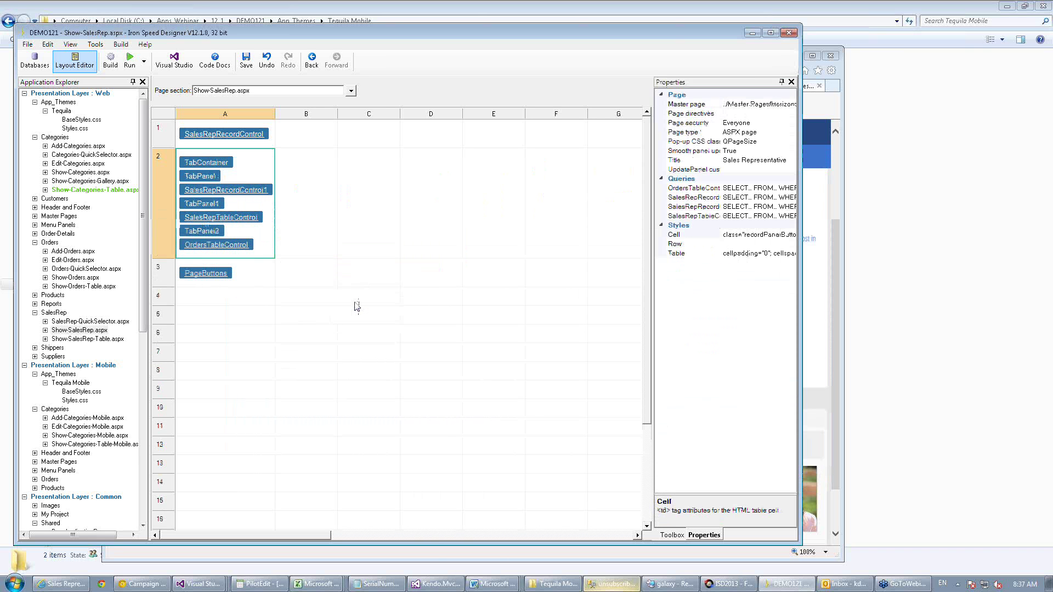
Build and run the application, then reload the sales representative page in the browser.
click(130, 59)
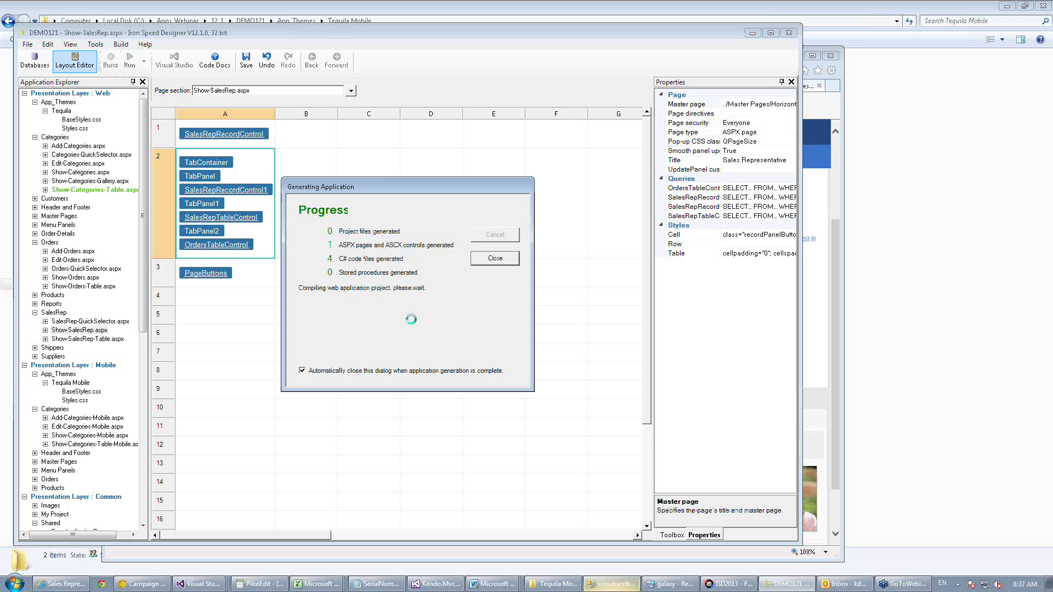
click(78, 585)
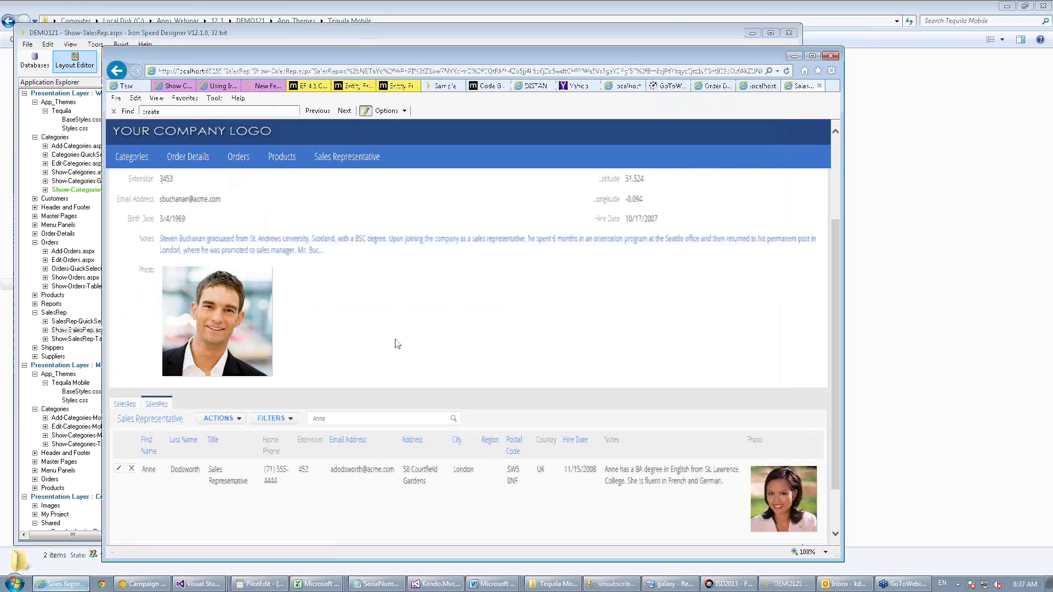
key(F5)
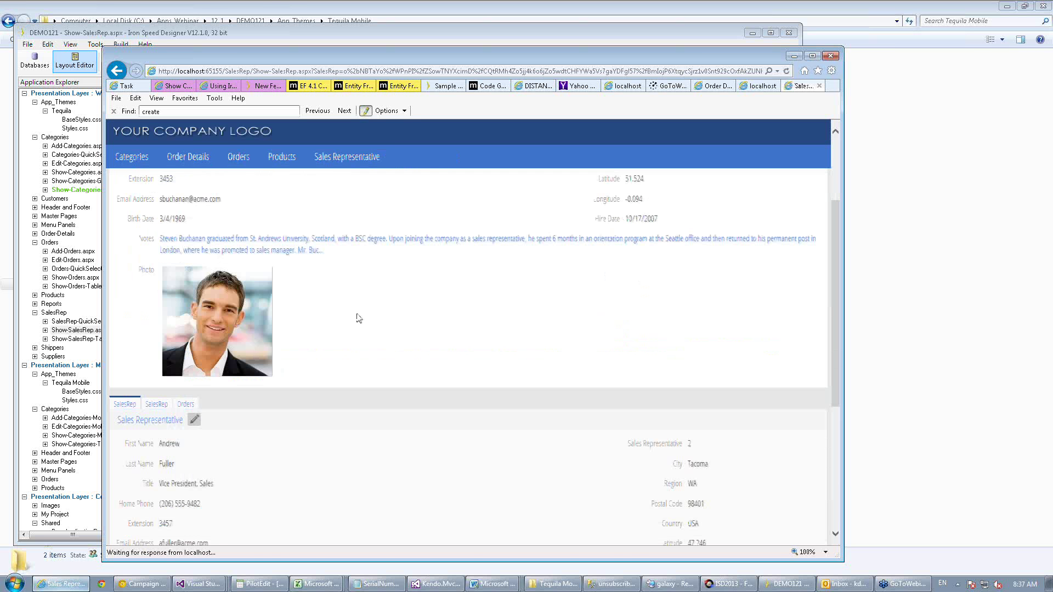
Open the Orders tab on the sales representative page and review the listed orders and their ship countries.
click(186, 405)
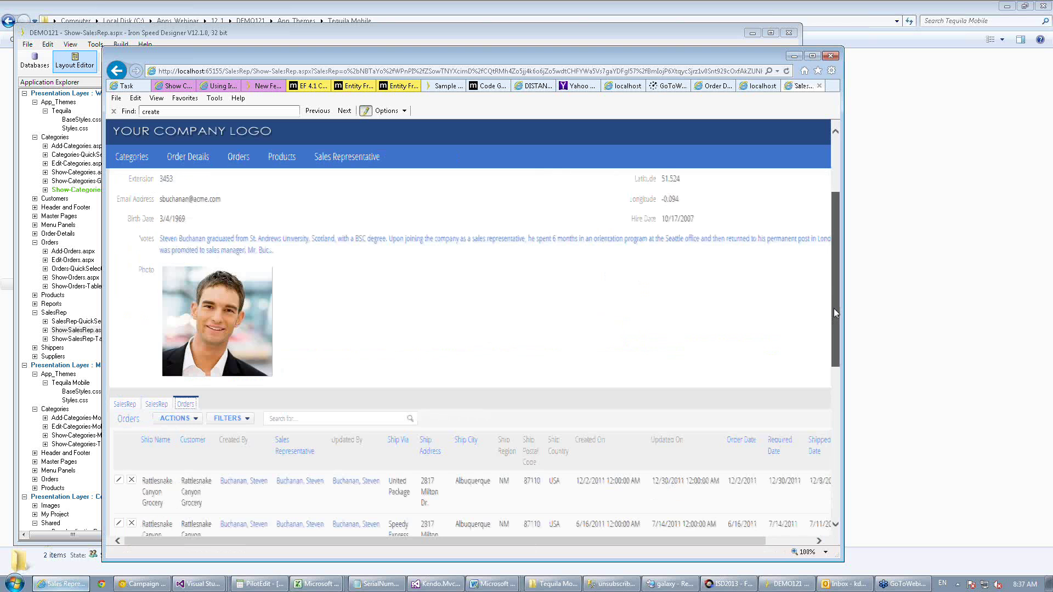
drag(835, 313, 835, 382)
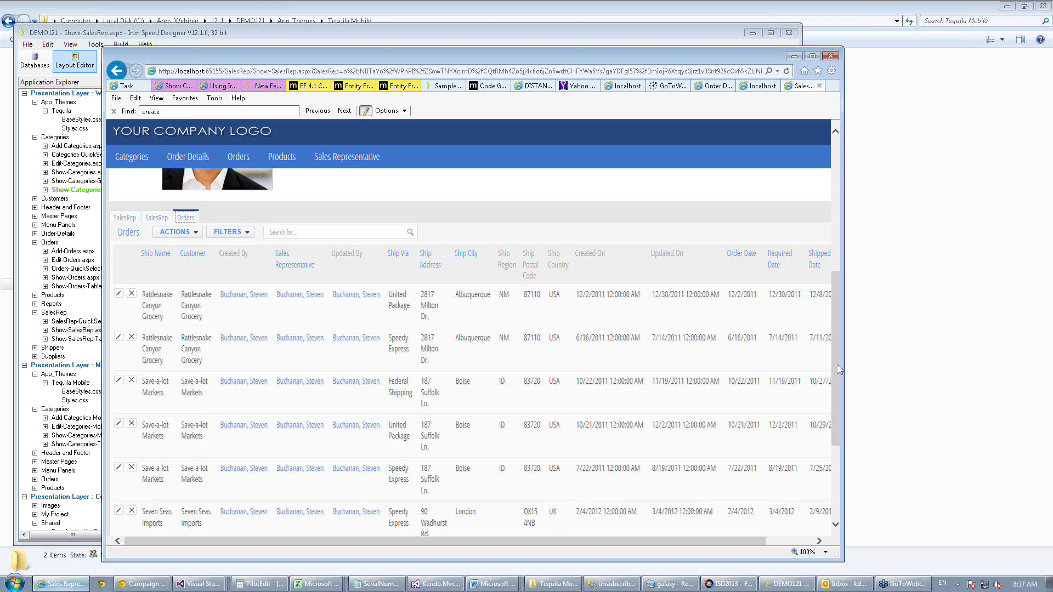
mouse_move(837, 365)
mouse_down()
mouse_move(838, 414)
mouse_move(841, 347)
mouse_up()
scroll(530, 309, up, 2)
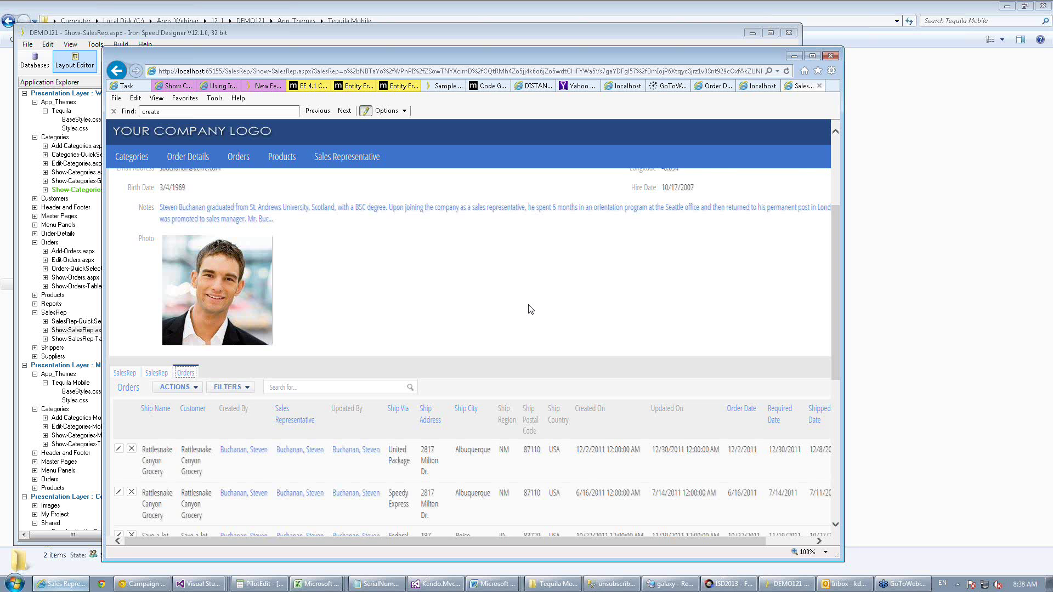
Switch to Iron Speed Designer and open the WHERE clauses of OrdersTableControl's query.
click(796, 587)
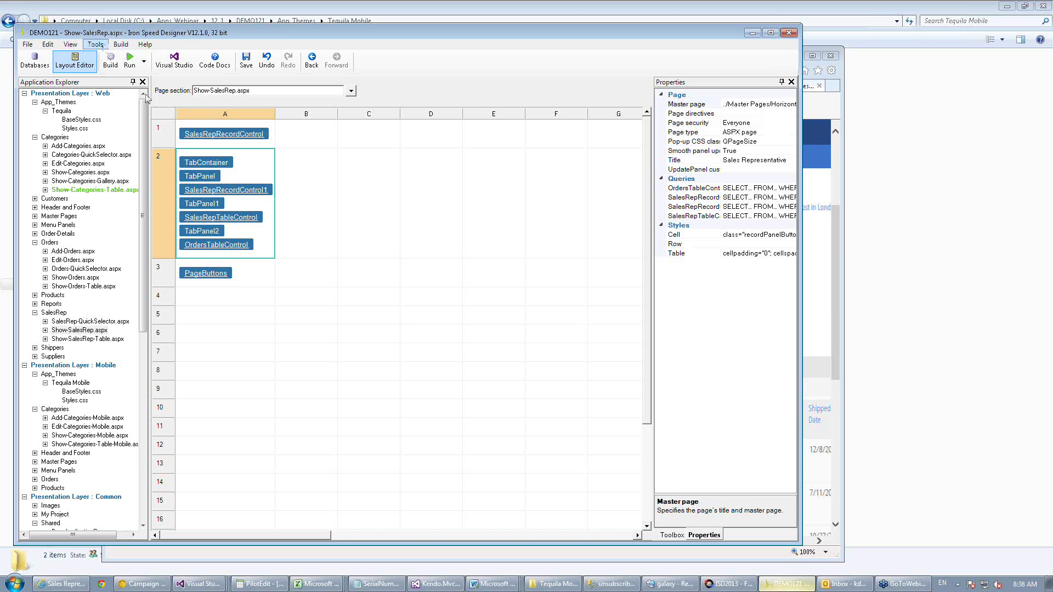
click(231, 248)
click(773, 365)
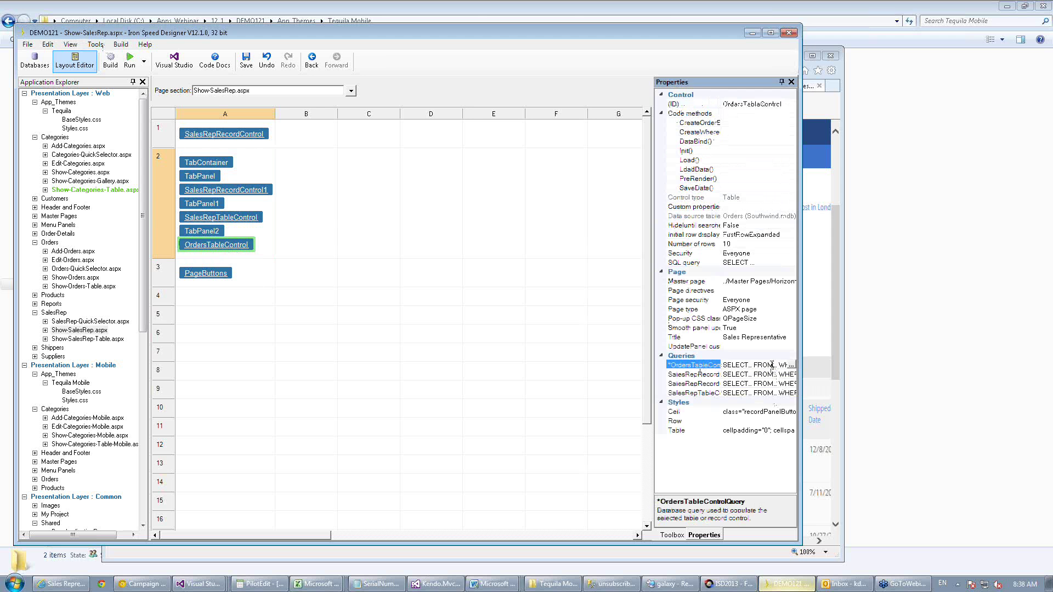
click(790, 365)
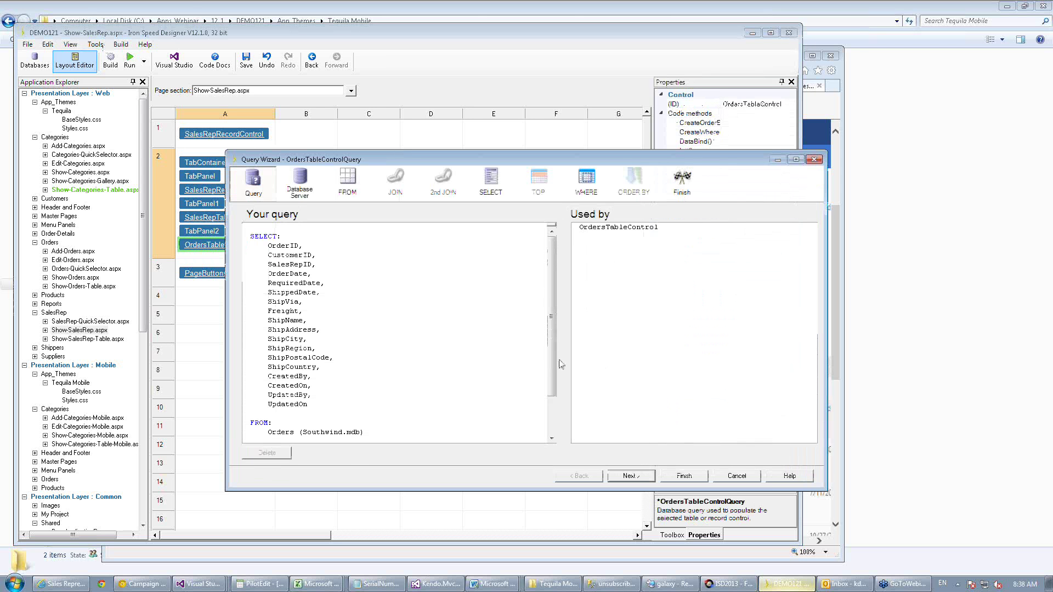
click(576, 174)
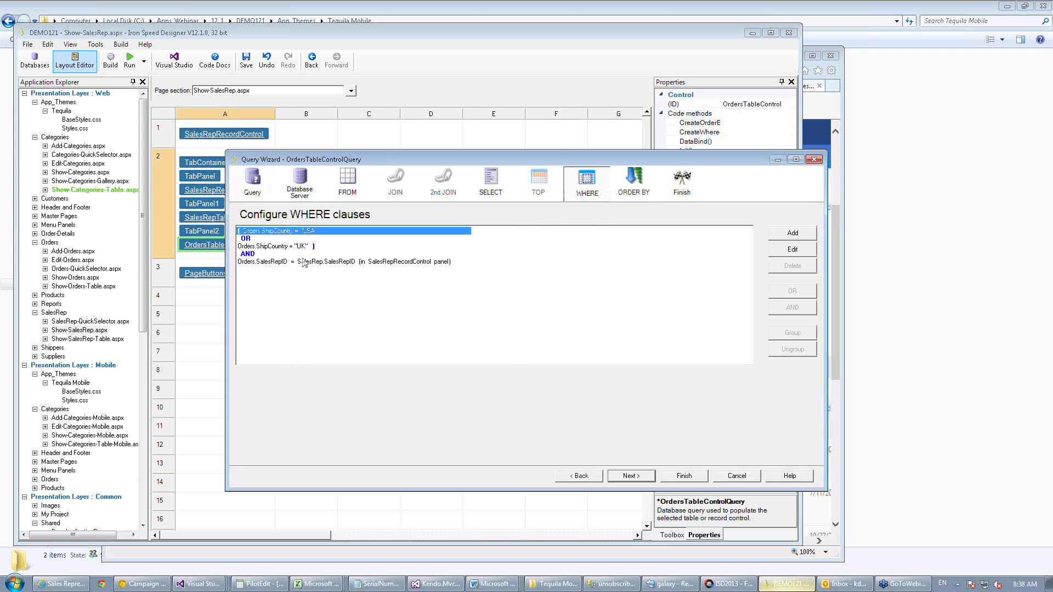
Examine the logged-in user and session variable types for a new WHERE clause, and leave the query without adding one.
click(792, 234)
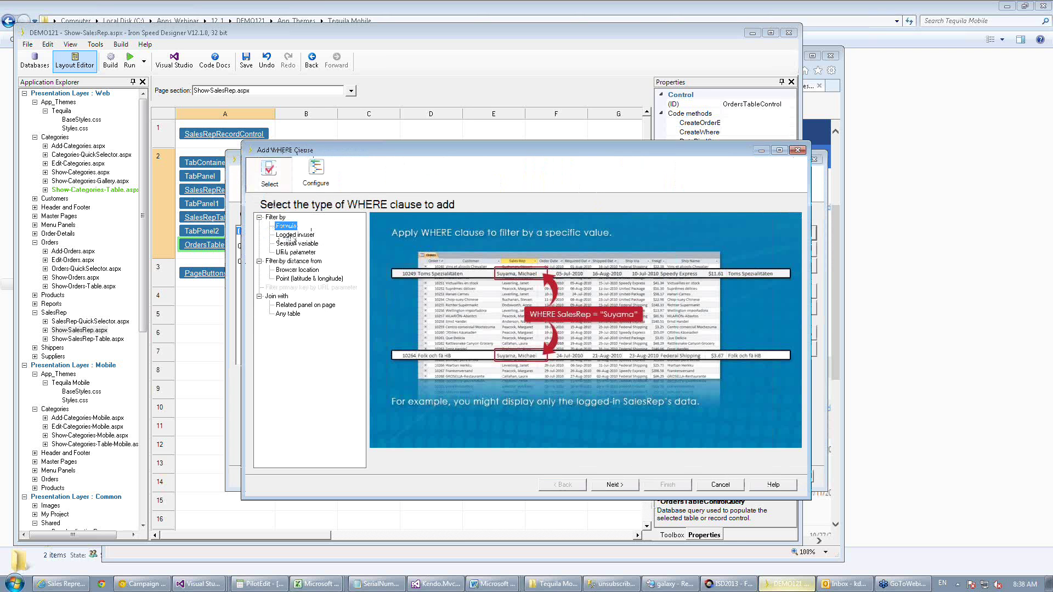
click(296, 235)
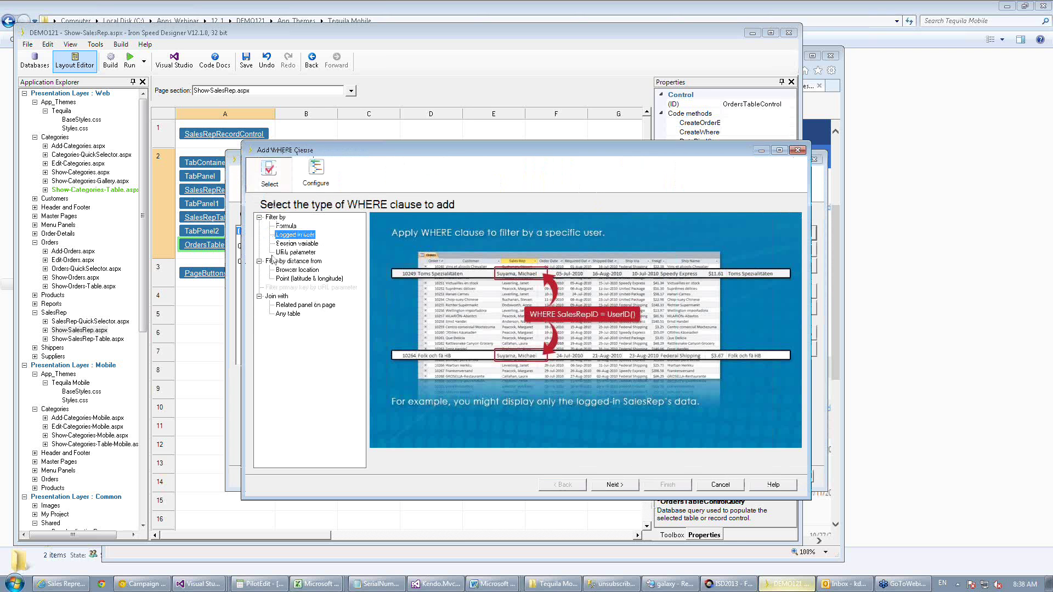
click(625, 487)
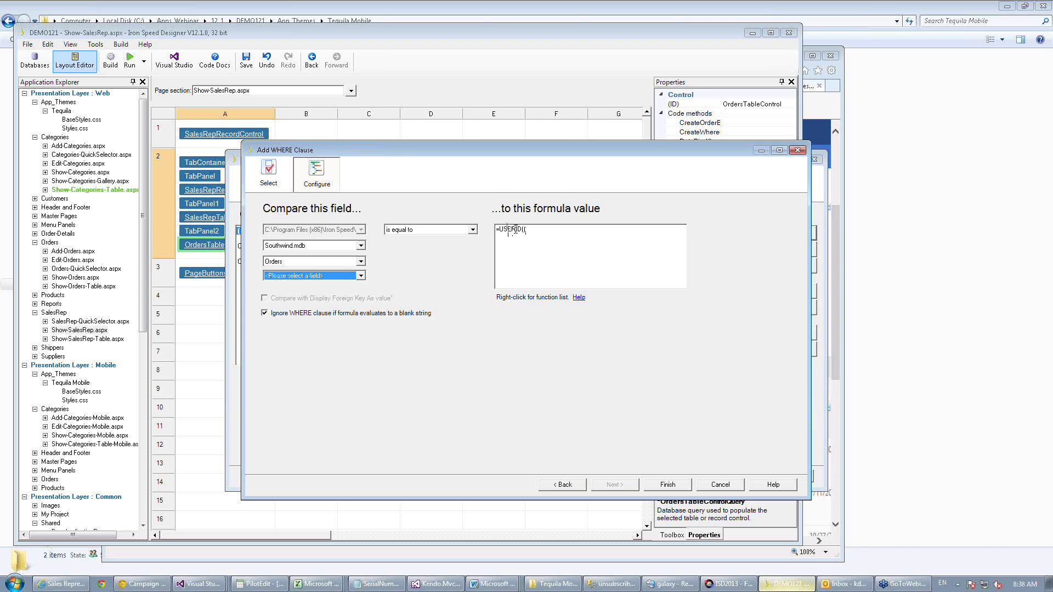
click(576, 484)
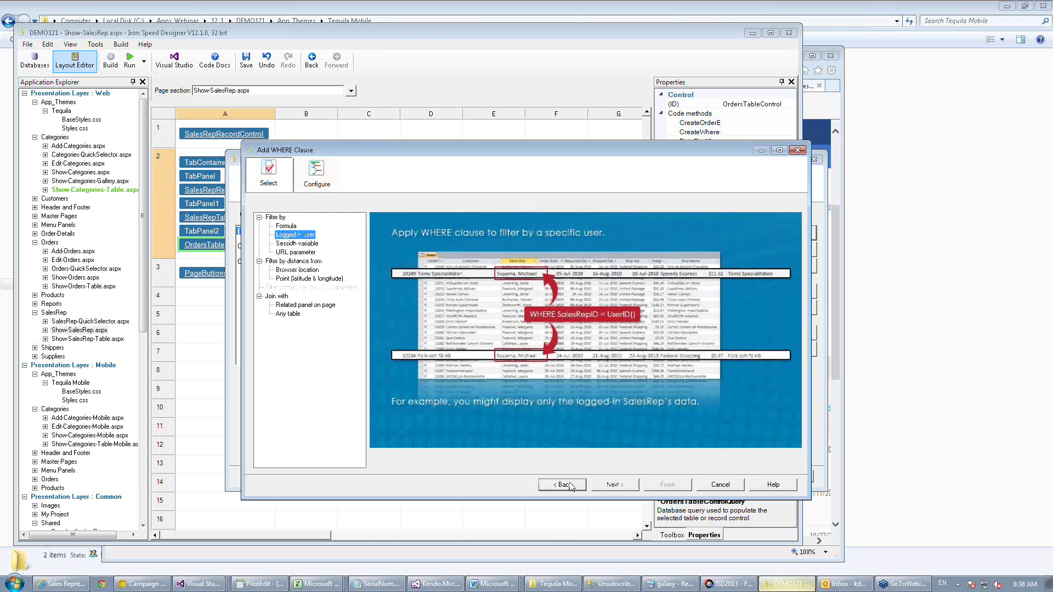
click(306, 244)
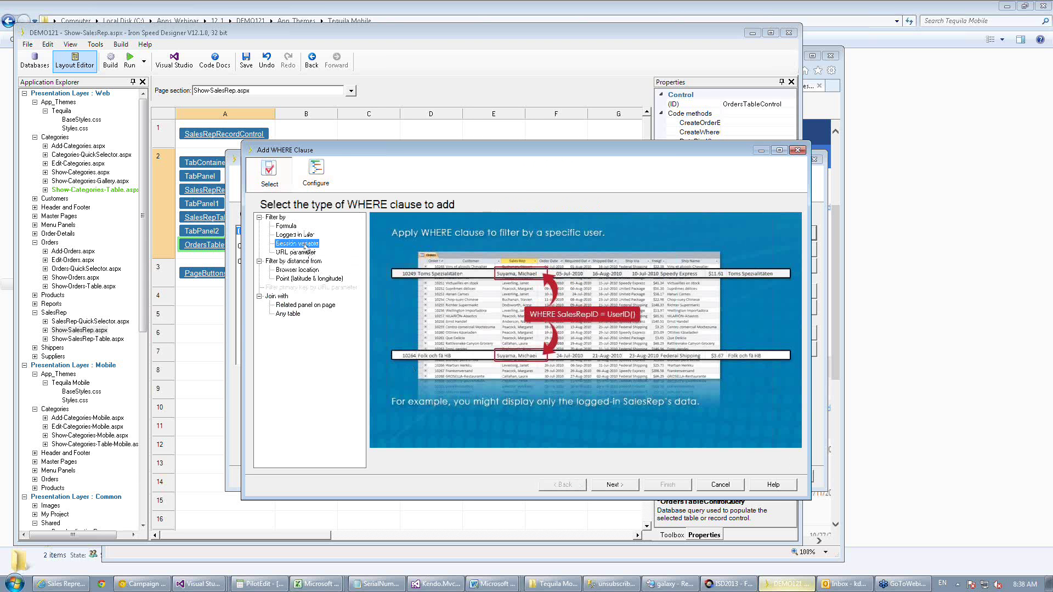
click(607, 487)
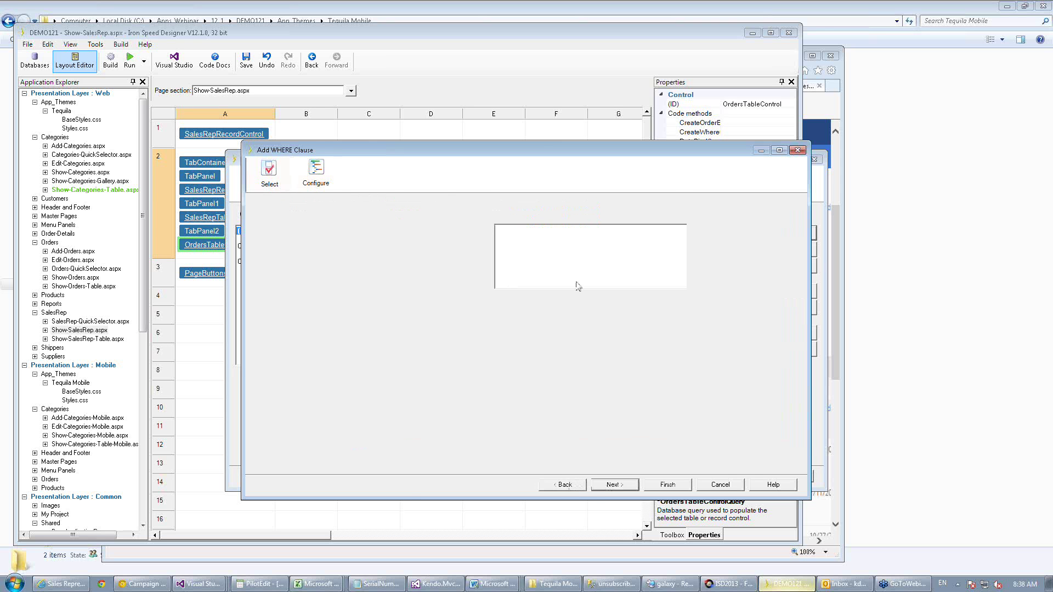
click(720, 485)
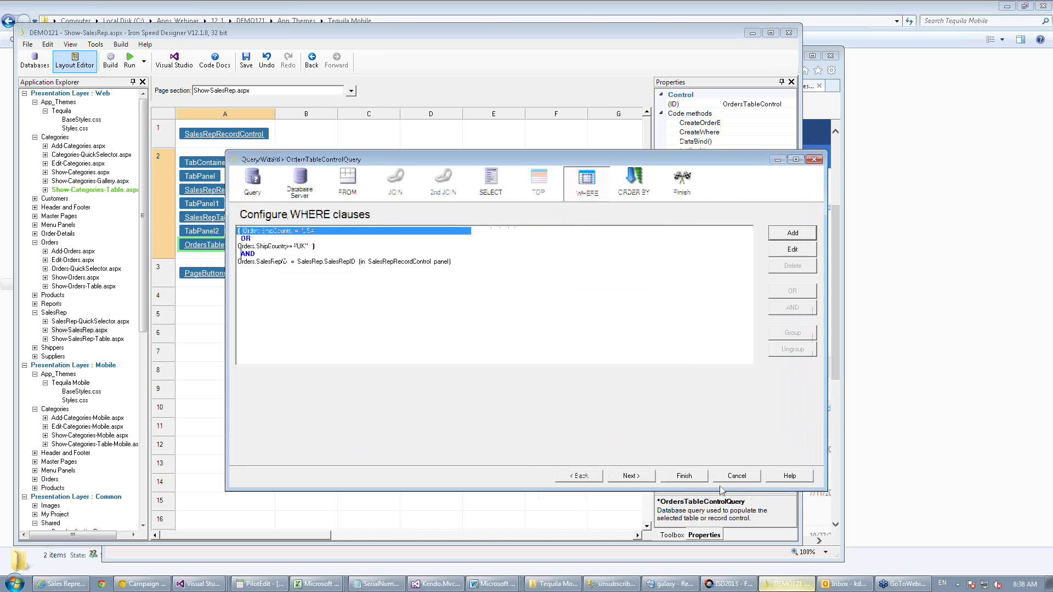
click(737, 479)
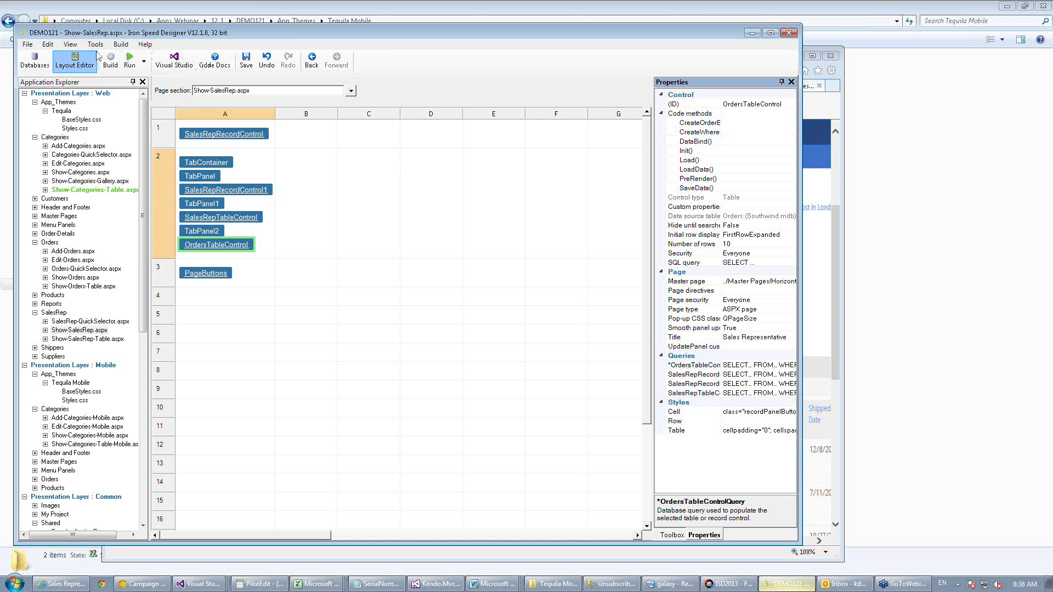
Start the Batch Wizard and choose the Encrypt initialization action to list its formulas.
click(96, 45)
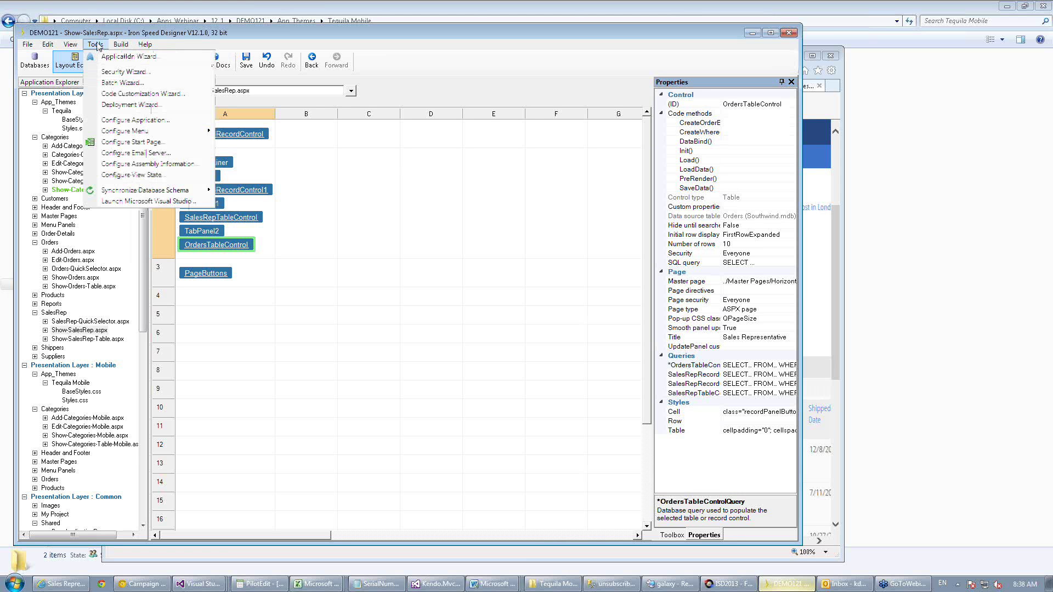
click(122, 83)
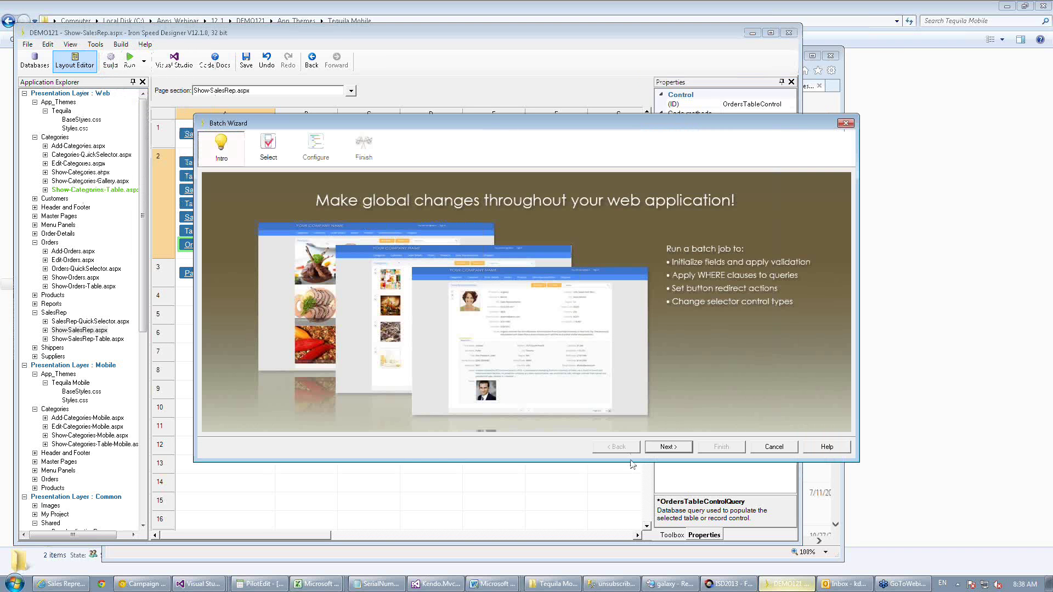
click(660, 451)
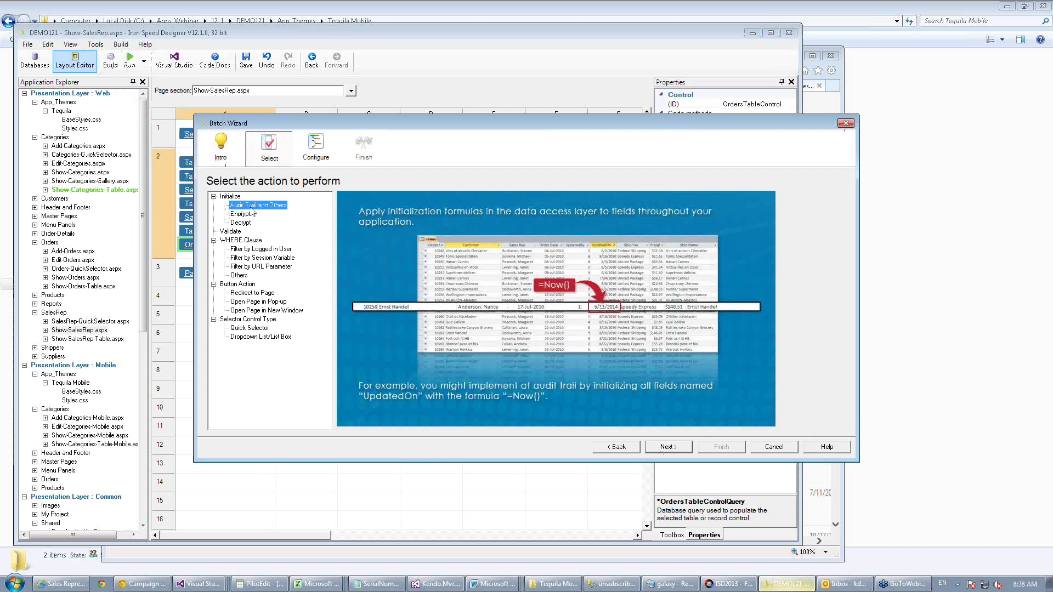
click(241, 215)
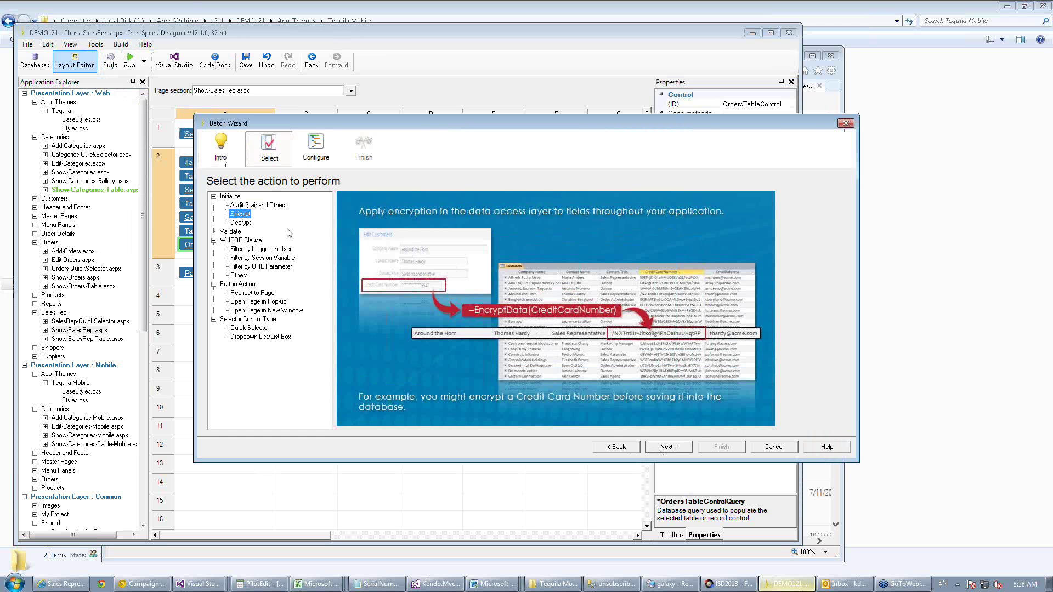
click(666, 447)
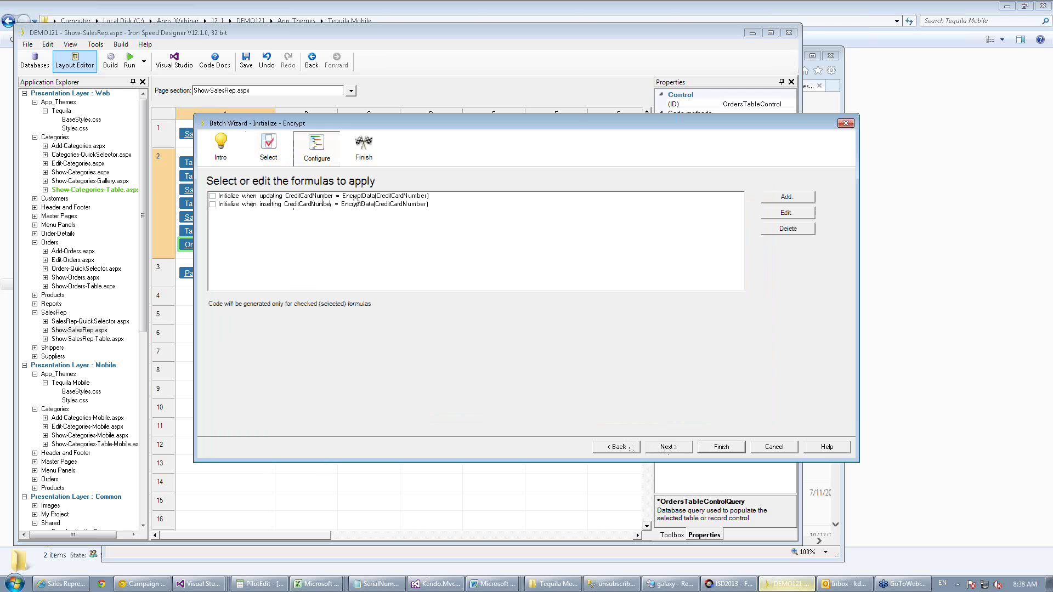
Edit the updating formula so the Password field is initialized with EncryptData(Password).
click(214, 198)
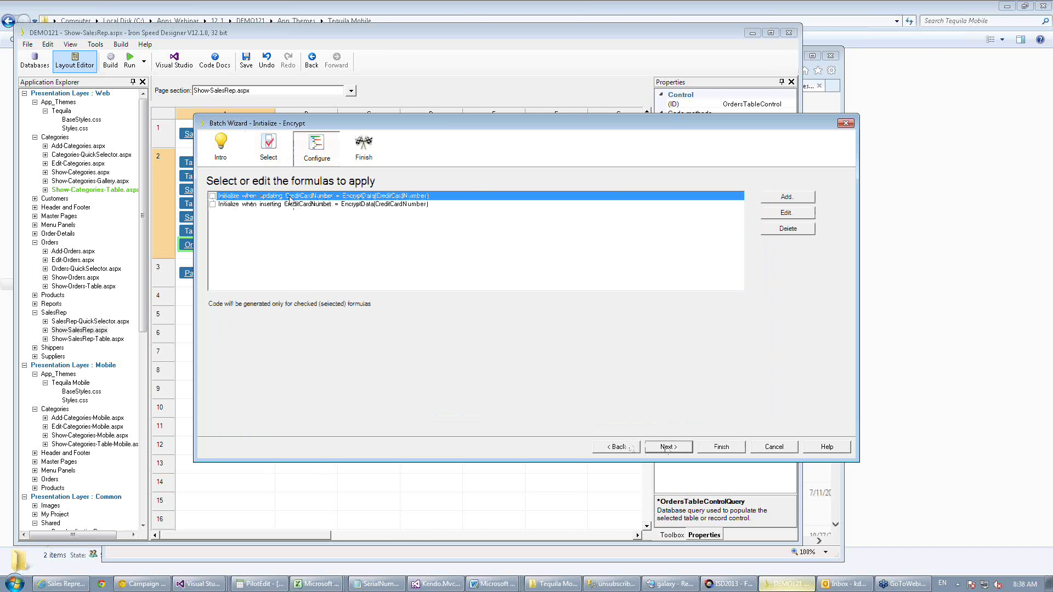
click(775, 213)
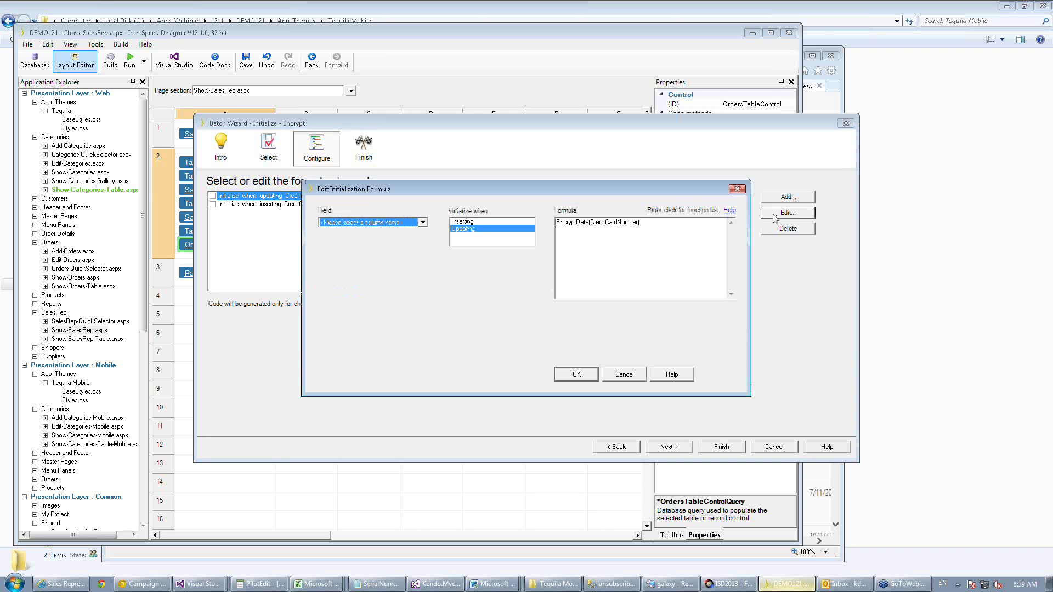
click(362, 223)
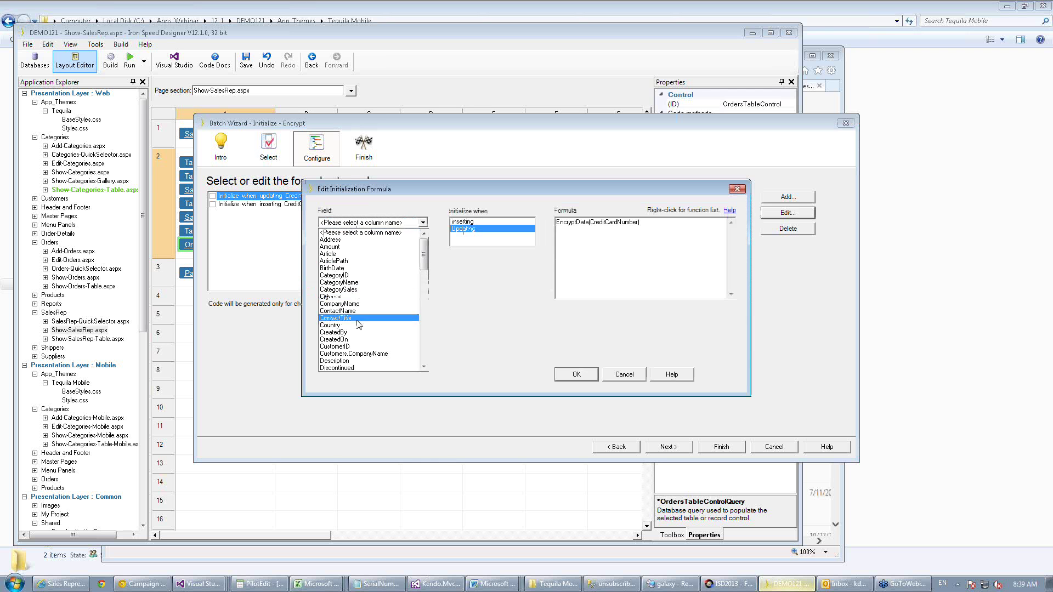
scroll(359, 325, down, 4)
scroll(360, 329, down, 6)
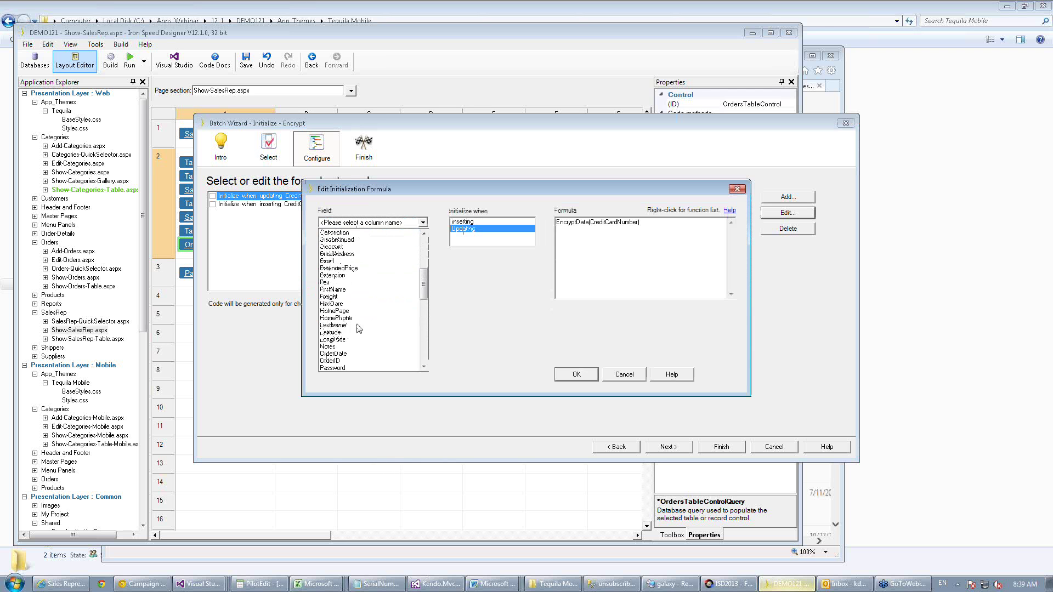
click(342, 283)
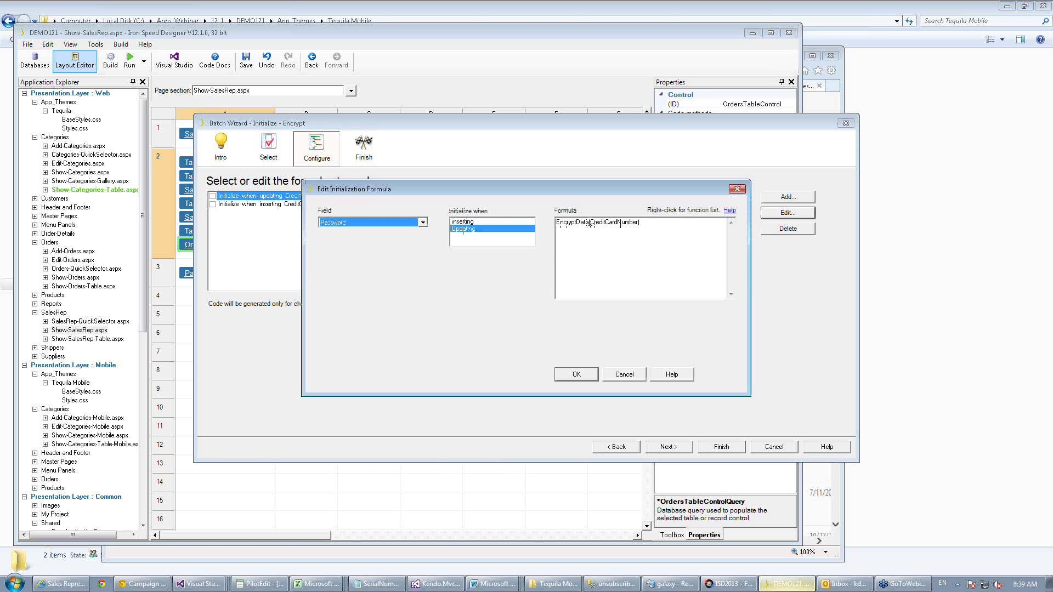
drag(591, 223, 637, 223)
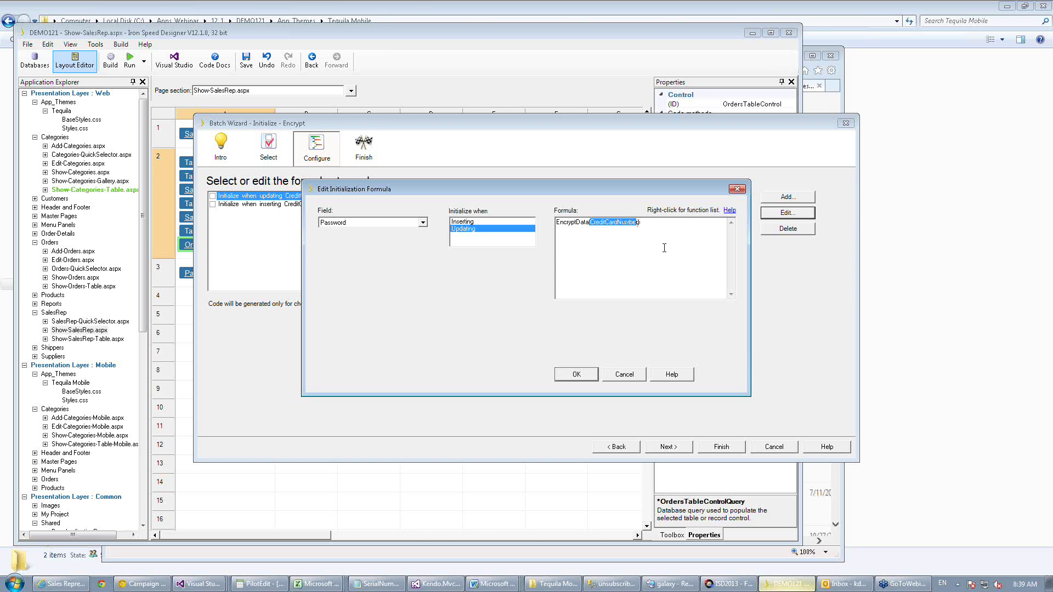
text(Passwo)
click(576, 376)
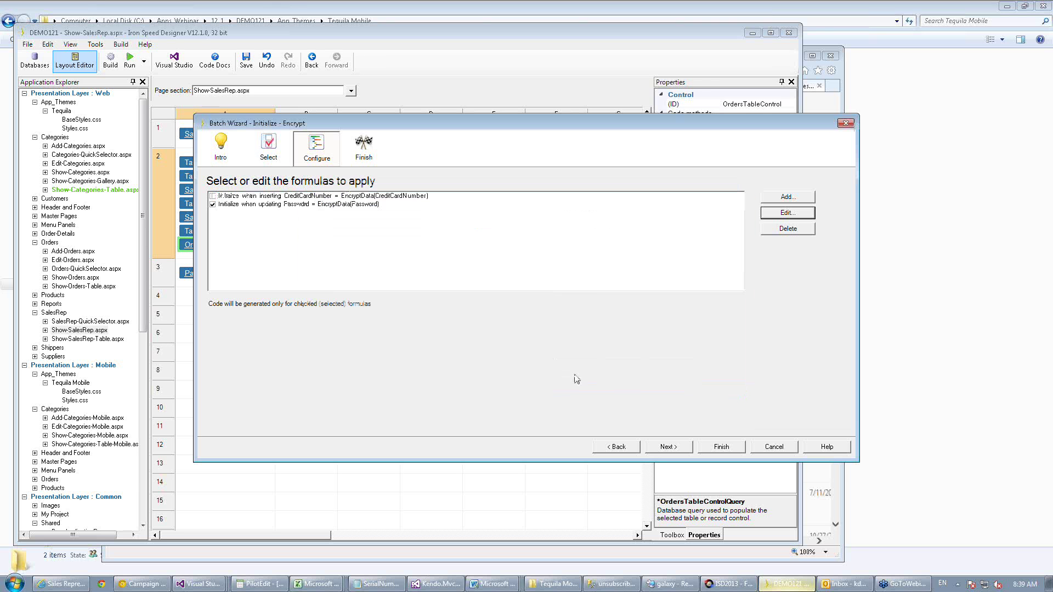
Return to the batch actions and choose the WHERE clause action Filter by Logged in User.
click(624, 447)
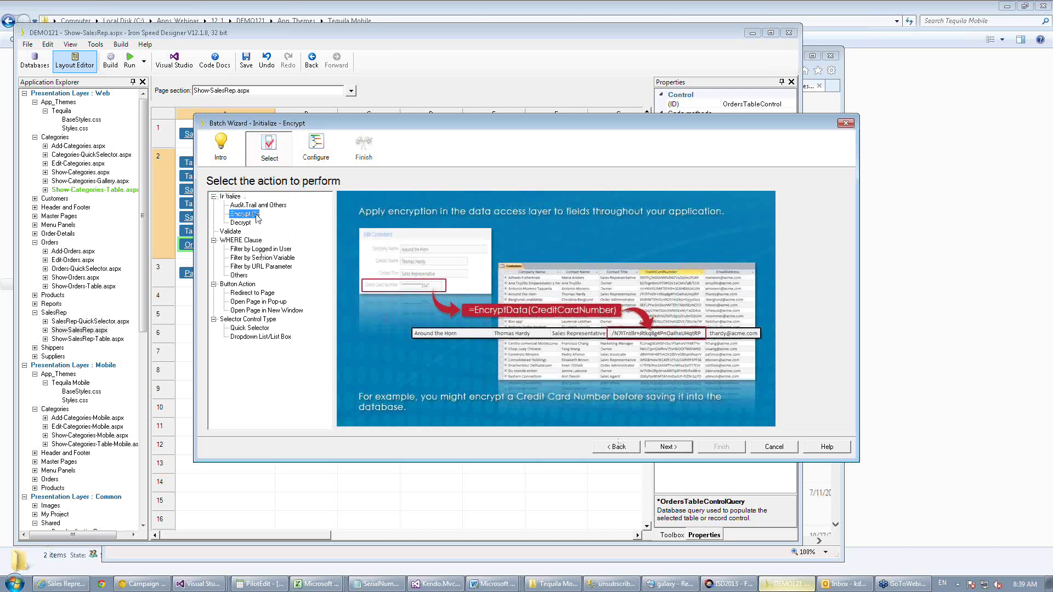
click(252, 250)
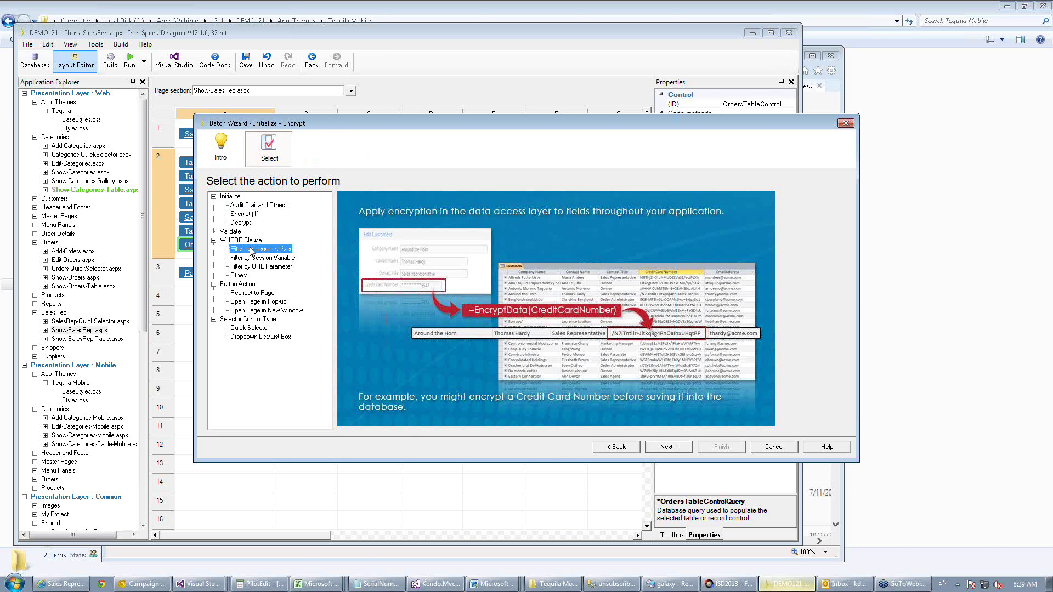
click(668, 446)
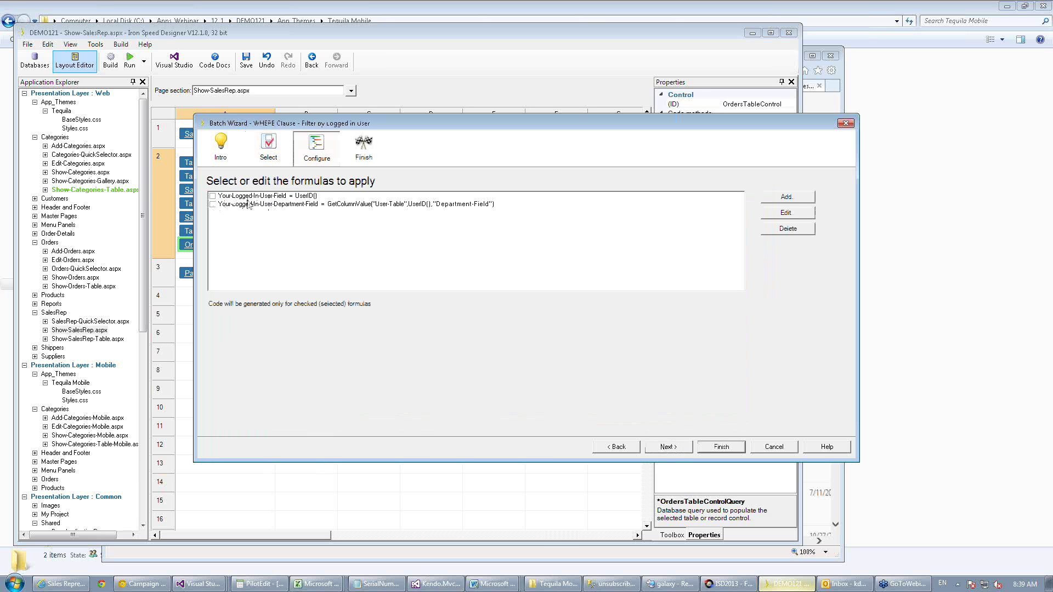
Edit the Your-Logged-In-User-Field formula to filter where SalesRepID is equal to UserID().
click(213, 197)
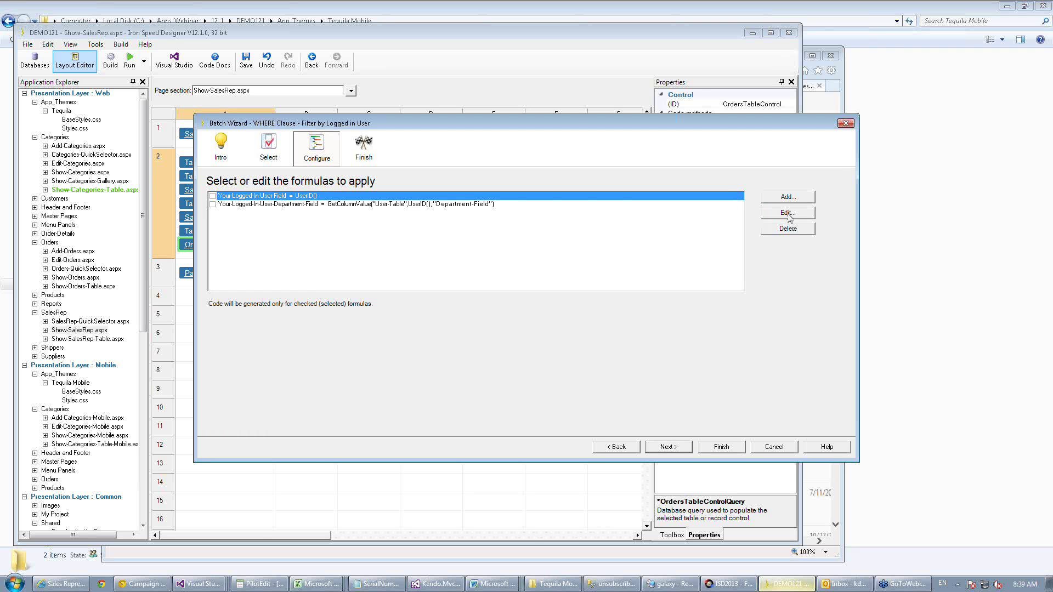
click(771, 215)
click(423, 222)
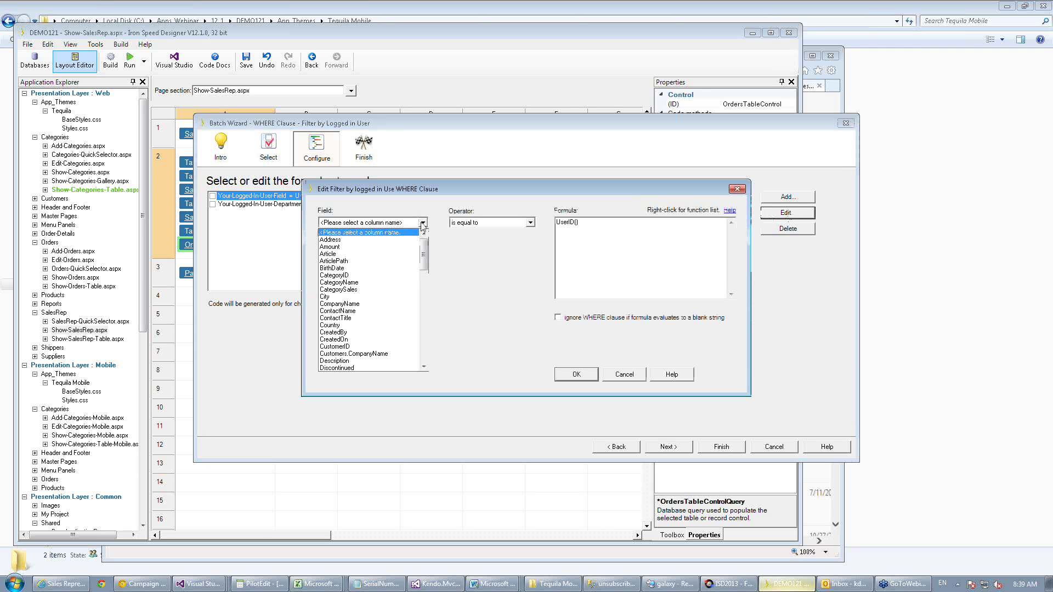
scroll(362, 284, down, 15)
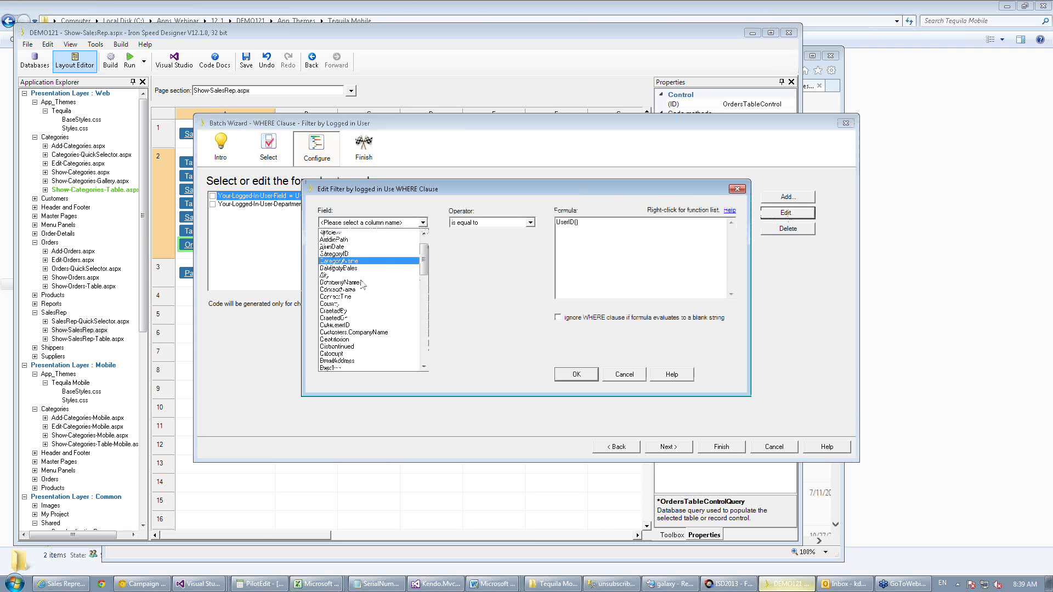
scroll(362, 284, down, 2)
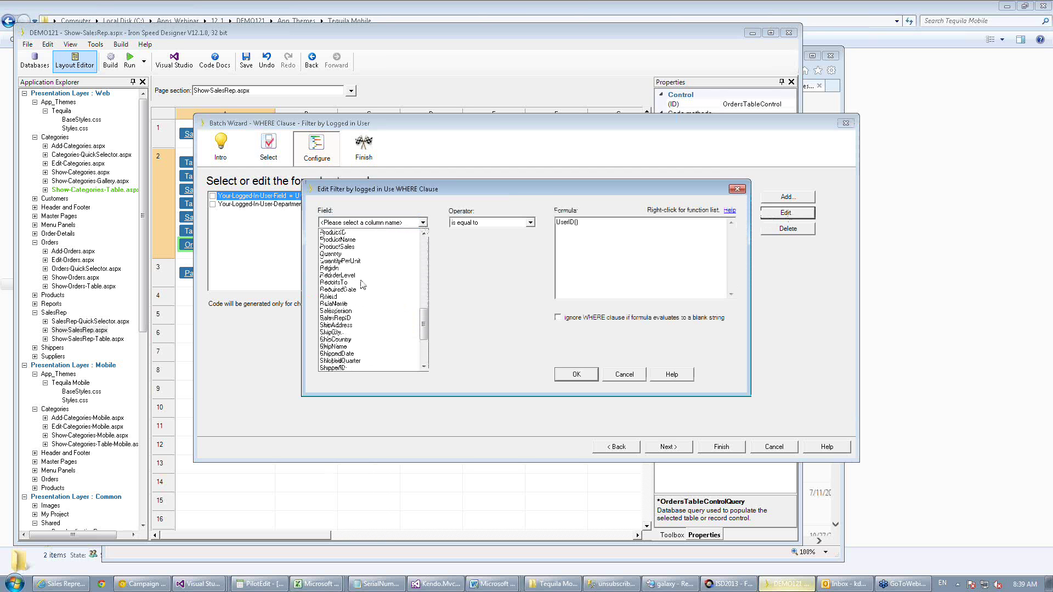
click(335, 318)
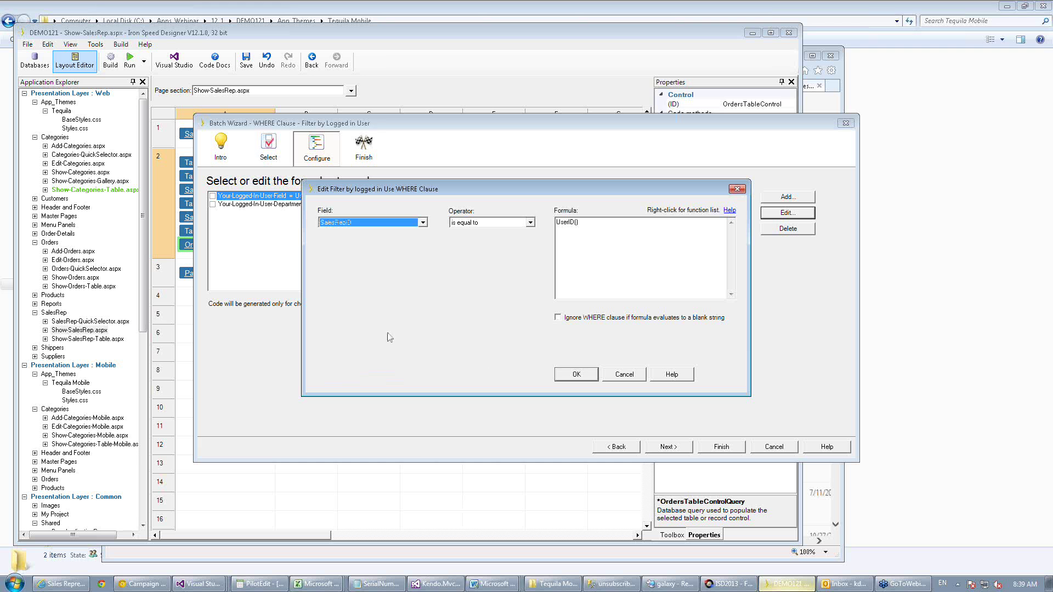
click(576, 375)
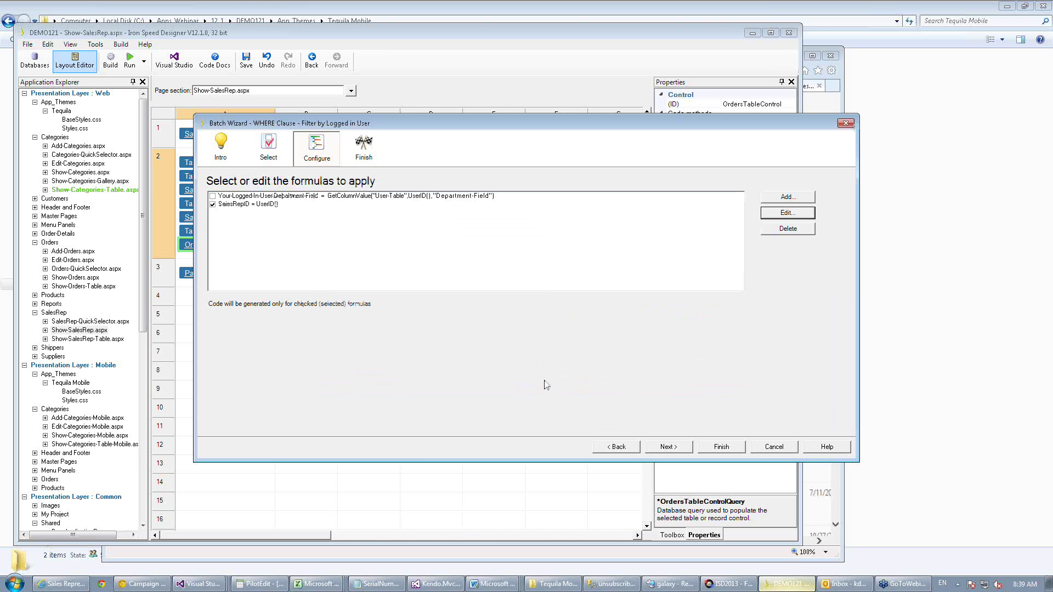
Return to the Batch Wizard's action selection for Filter by Logged in User and cancel the wizard.
click(616, 447)
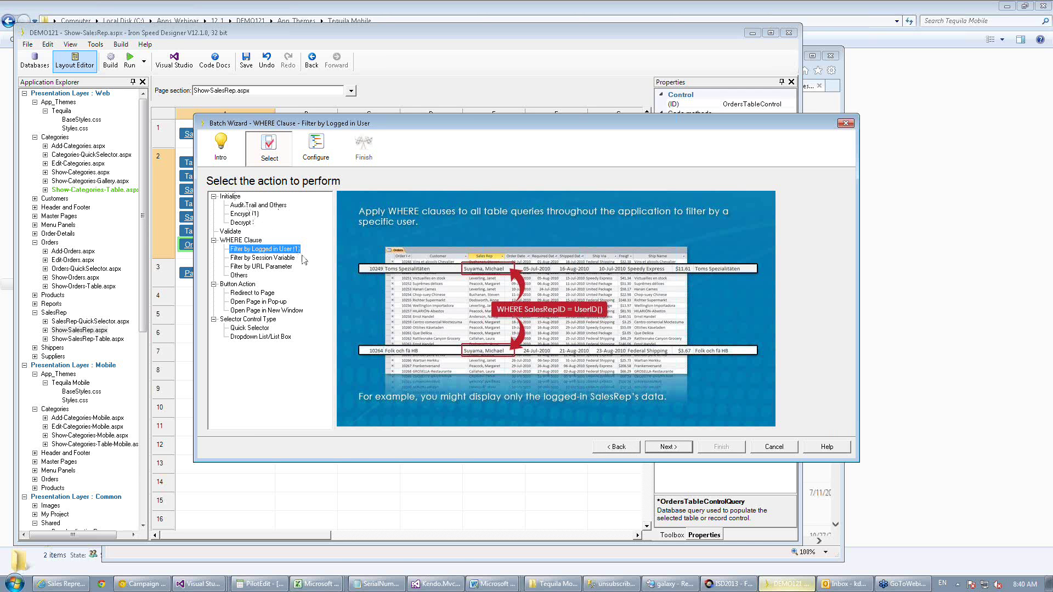
click(778, 449)
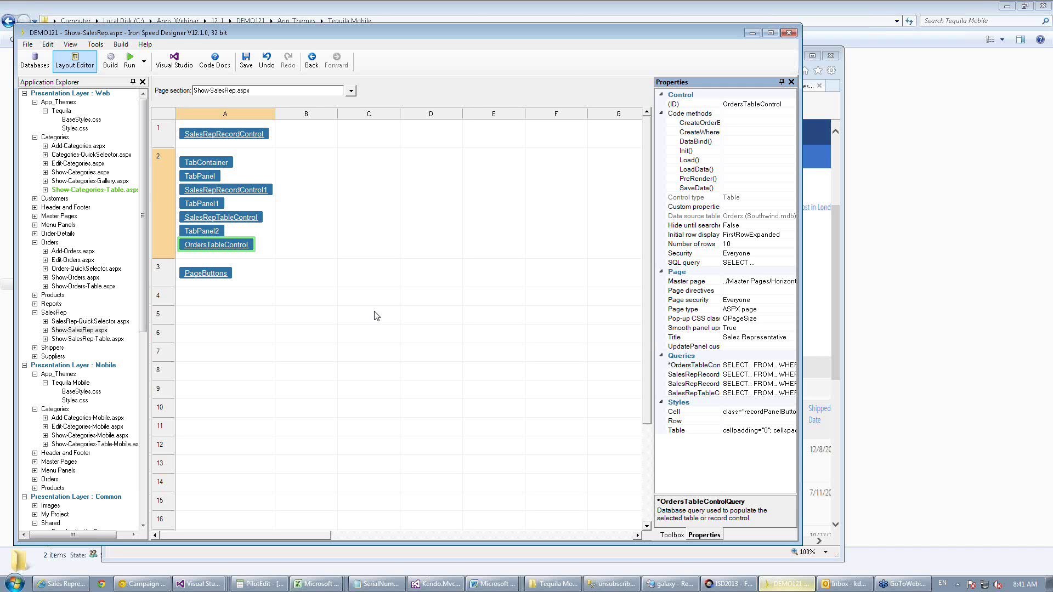
Switch to Internet Explorer and examine the Orders and both SalesRep tabs on the Sales Representative page.
click(61, 586)
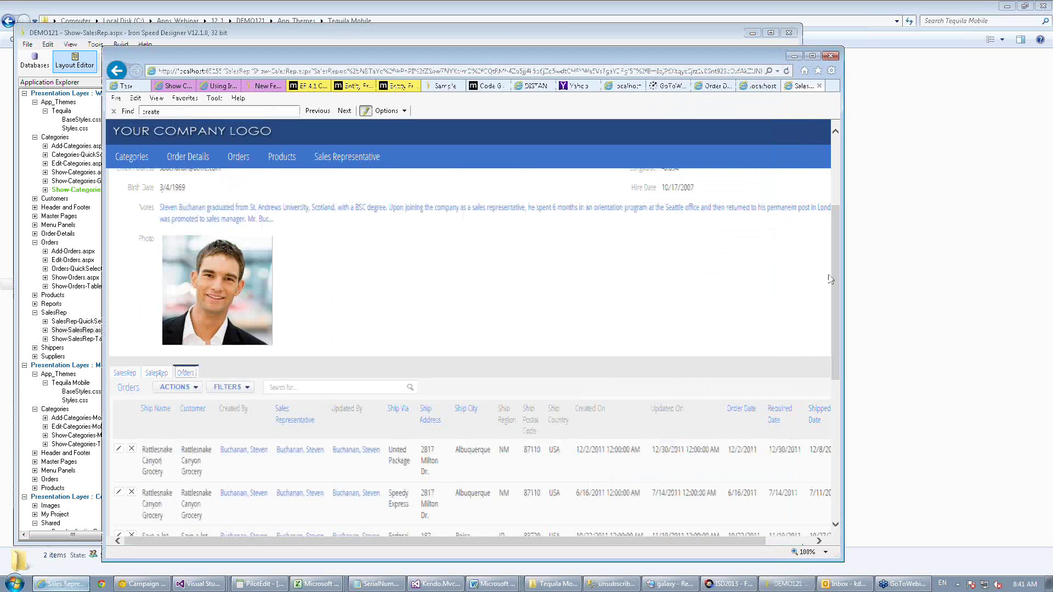
scroll(837, 281, down, 3)
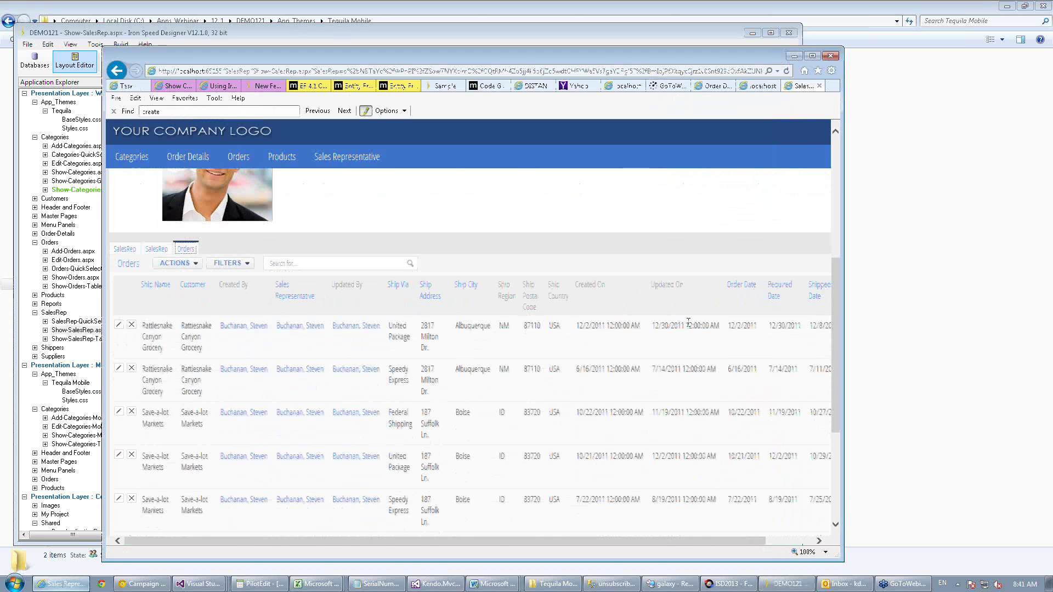
click(123, 251)
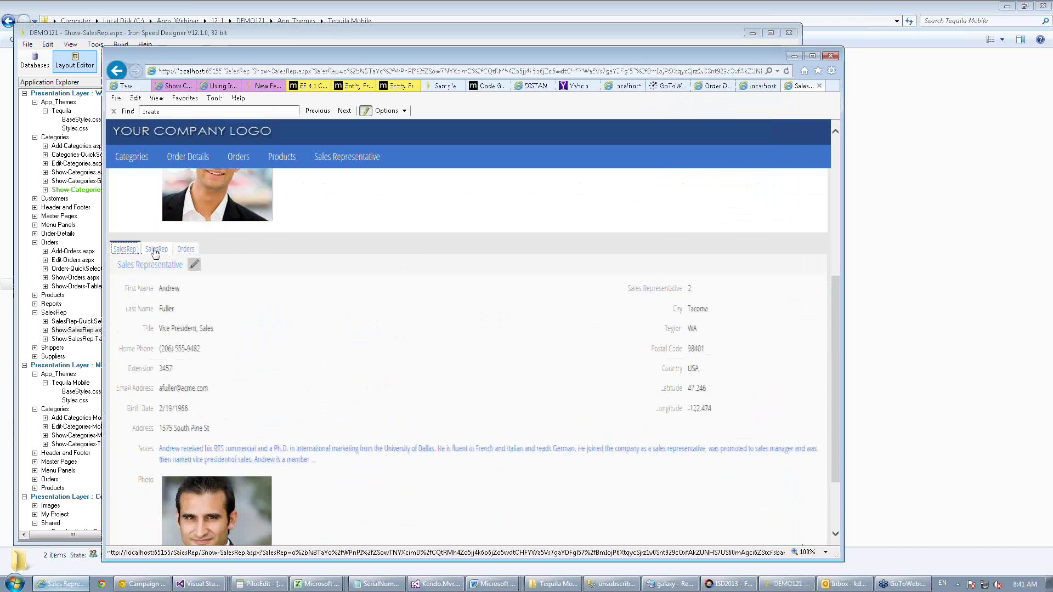
click(156, 252)
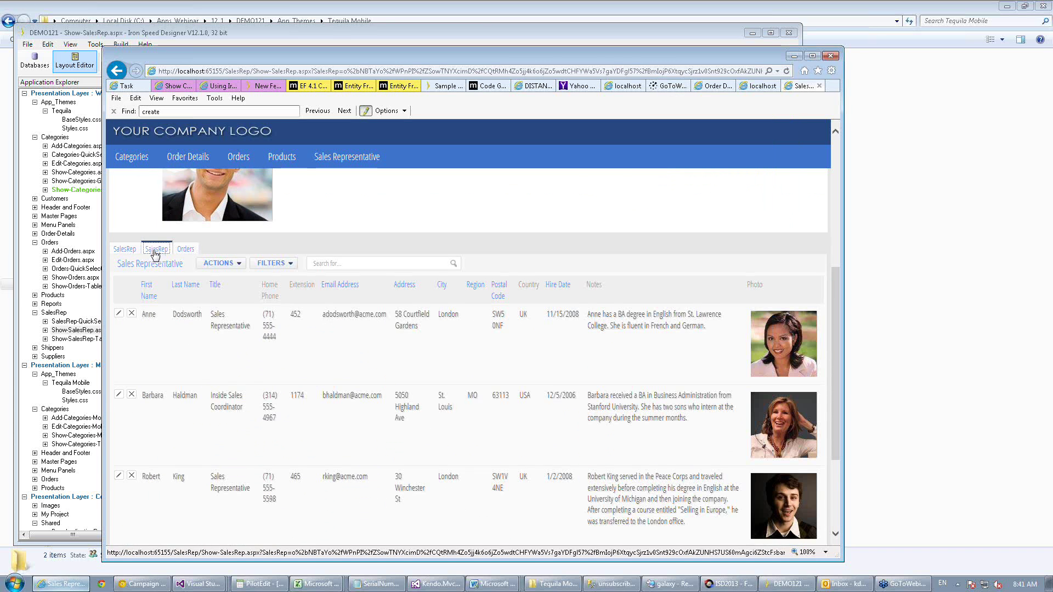
Switch to Iron Speed Designer and inspect the HTML of the Show-SalesRep.aspx cell containing TabContainer, closing it without changes.
click(787, 587)
click(264, 232)
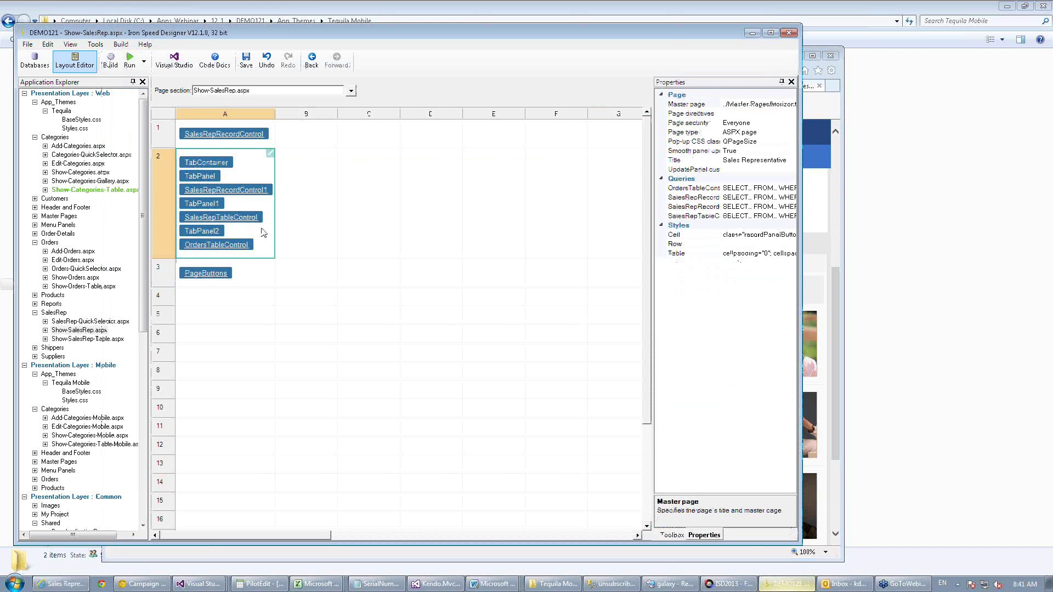
click(271, 156)
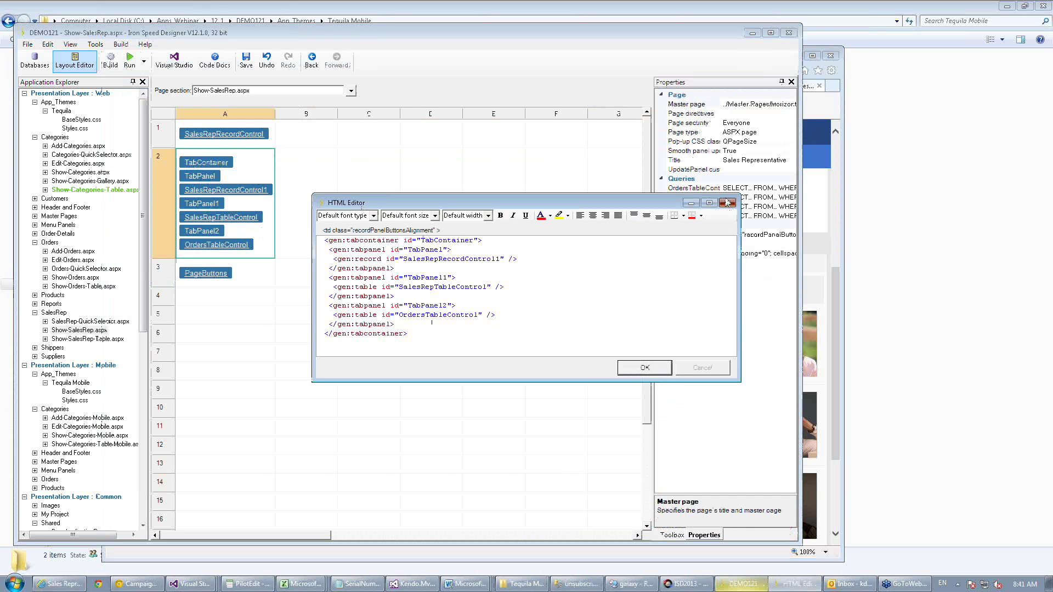
click(728, 203)
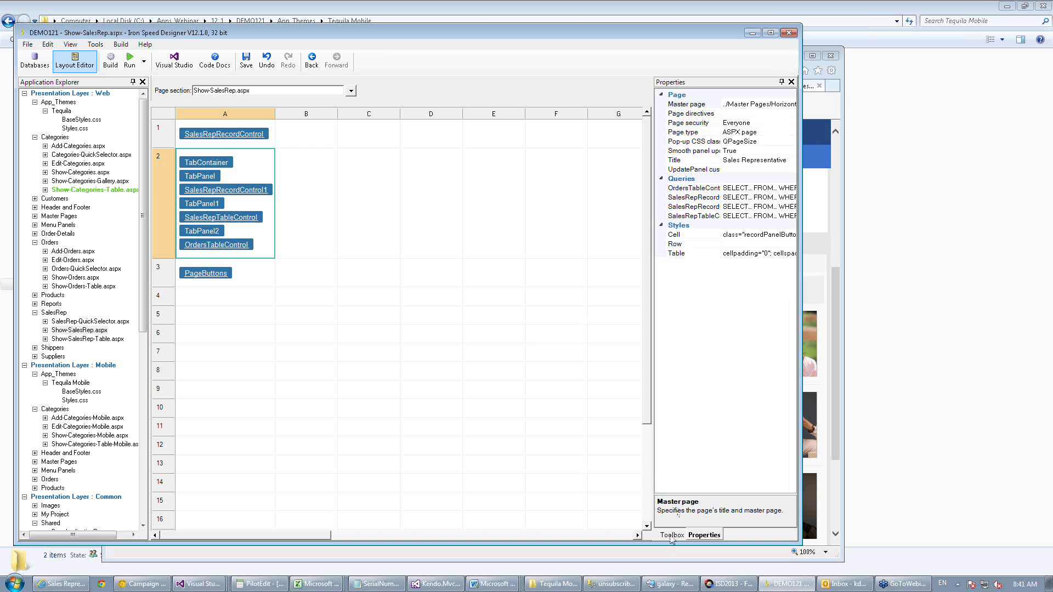
Rearrange the docked Toolbox and Properties windows so that both are visible, with the Toolbox stacked above Properties.
click(707, 85)
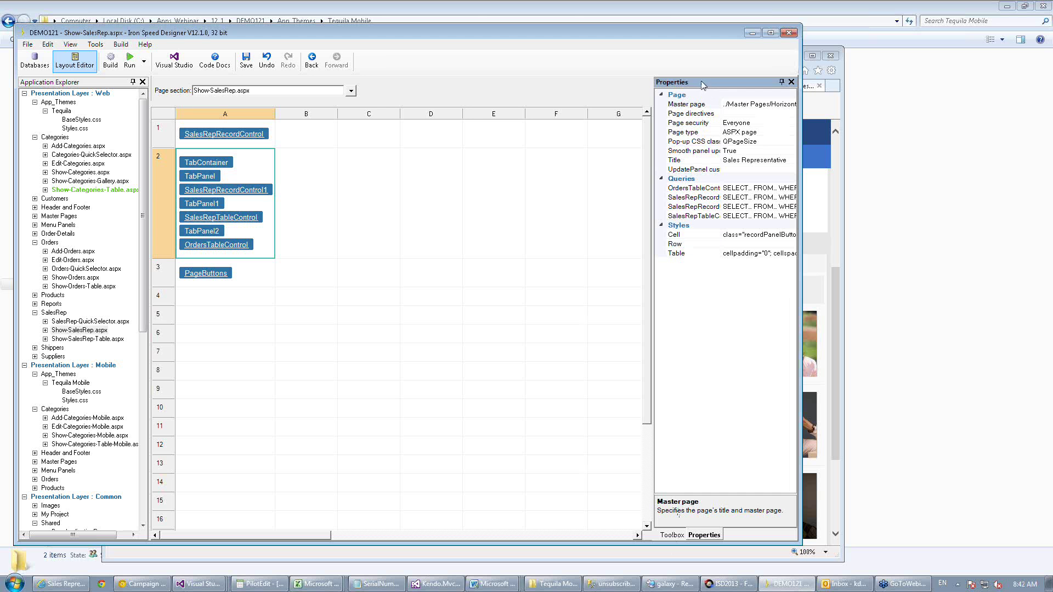
mouse_move(710, 87)
mouse_down()
mouse_move(706, 134)
mouse_move(779, 308)
mouse_up()
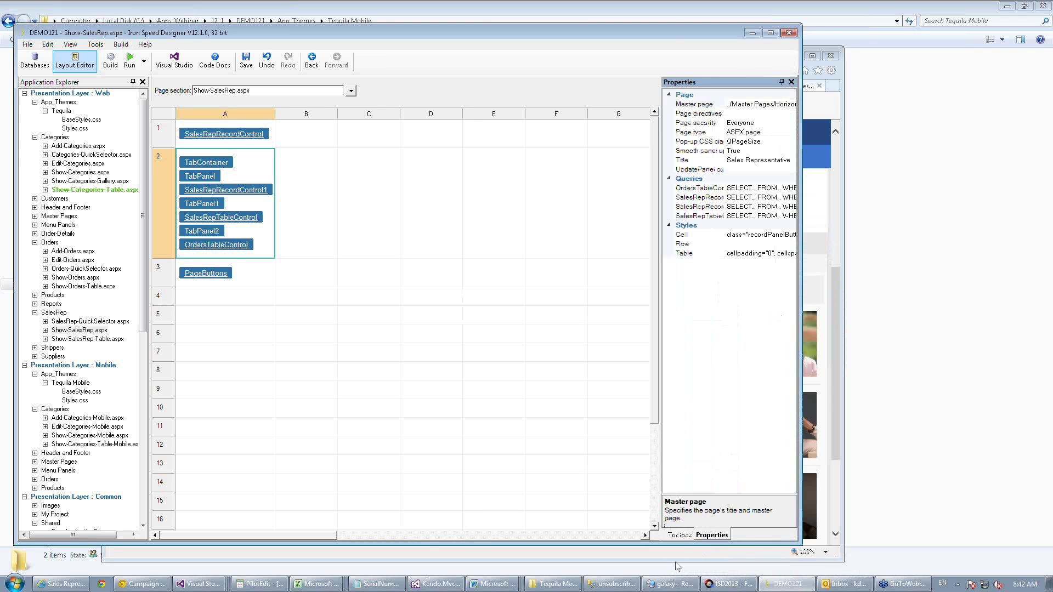
click(680, 535)
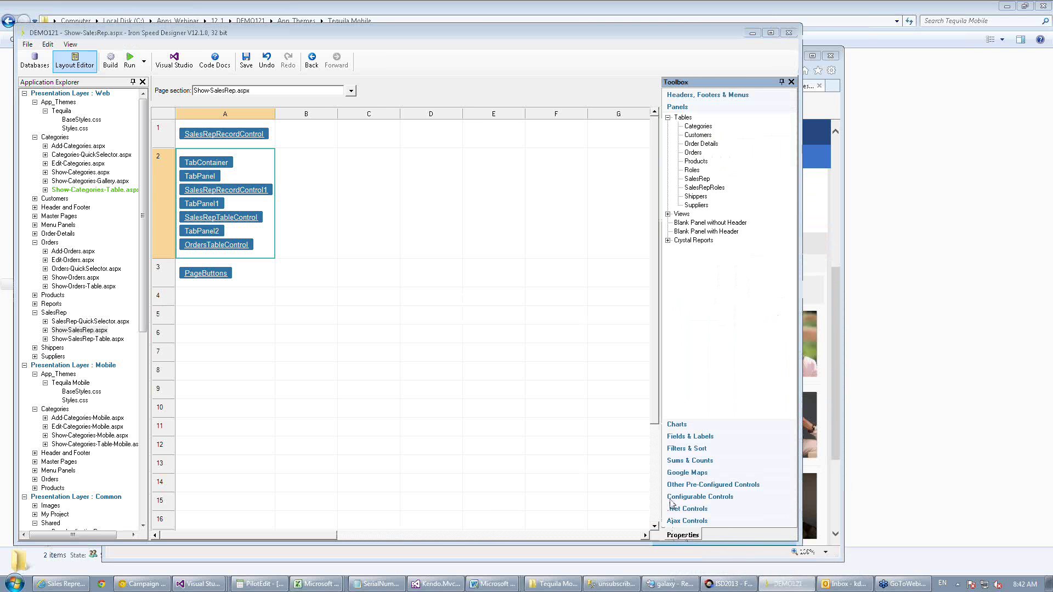
drag(672, 503, 779, 309)
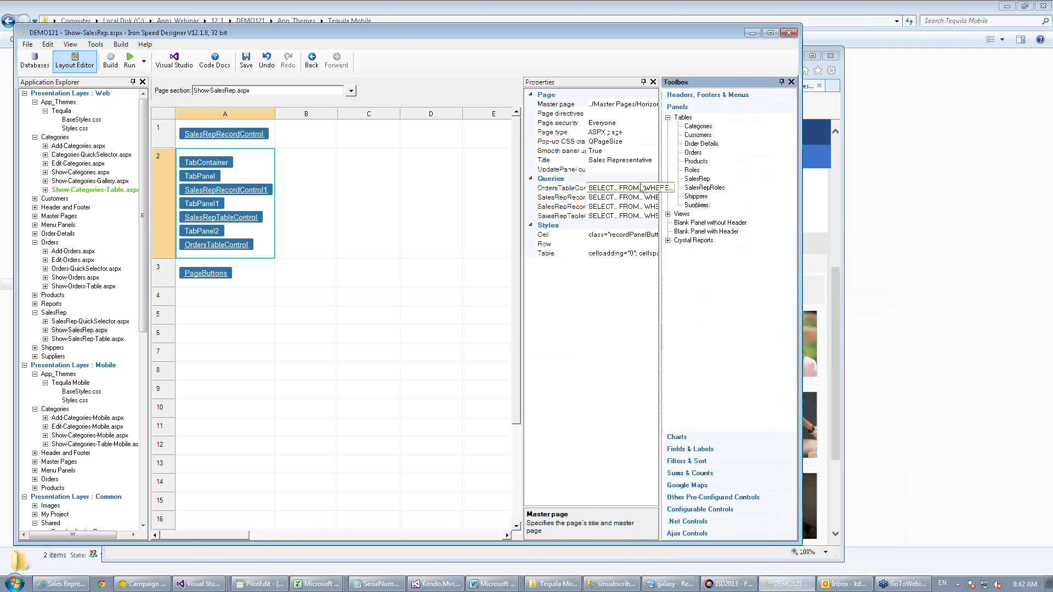
click(572, 83)
click(704, 83)
drag(595, 85, 733, 335)
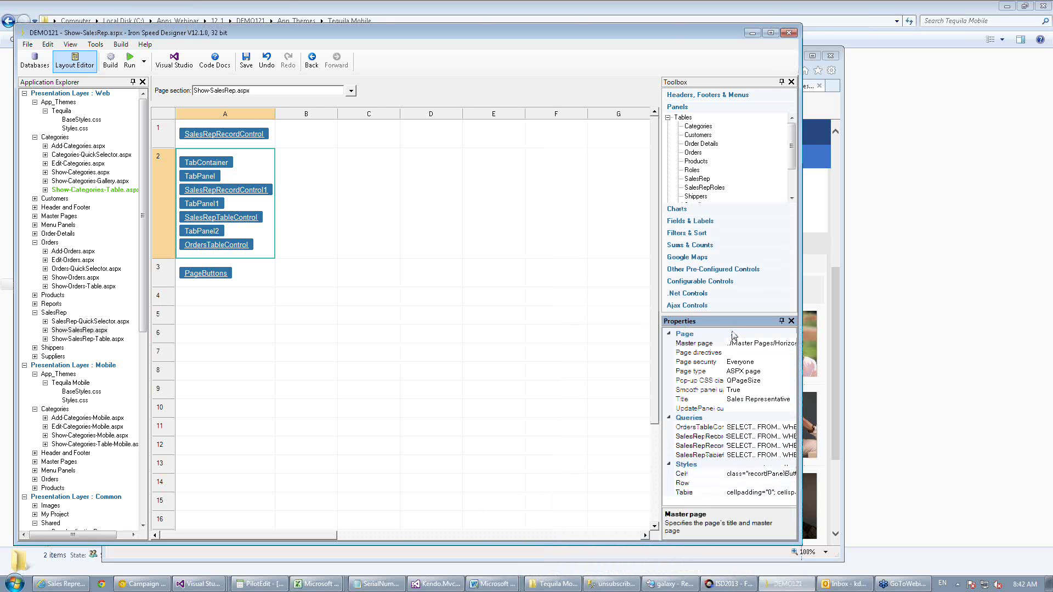
click(707, 86)
click(710, 323)
Examine the tables, views and page types offered on the Application Wizard's Pages page, and close the wizard.
click(95, 45)
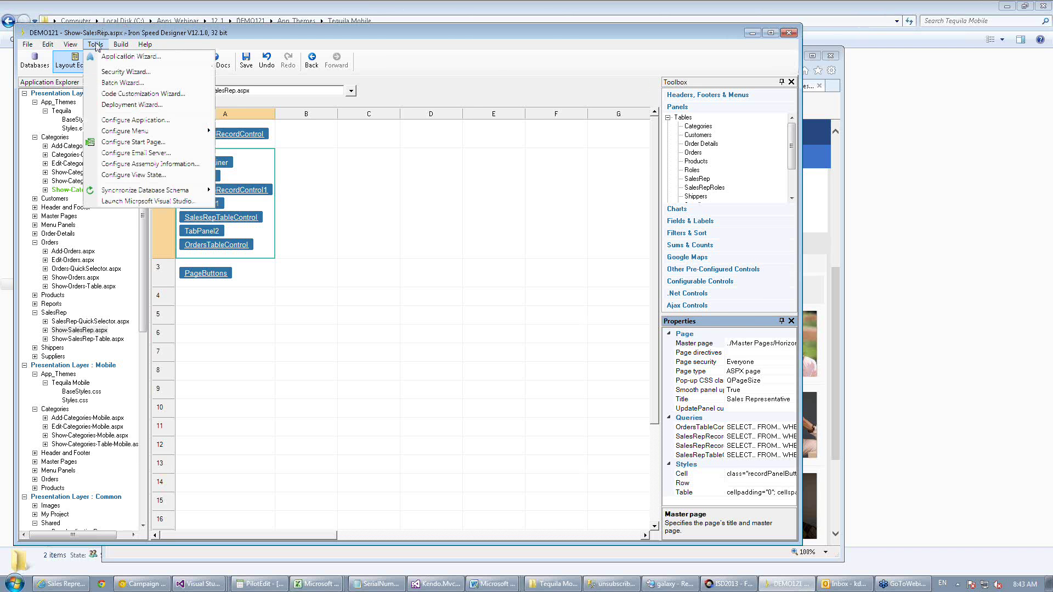
click(122, 57)
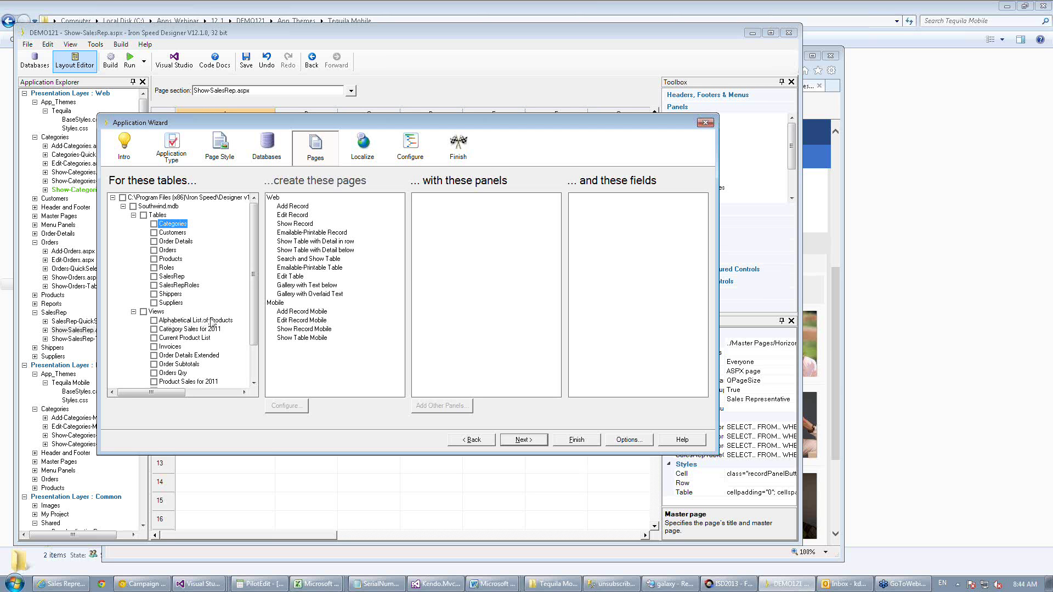
click(705, 124)
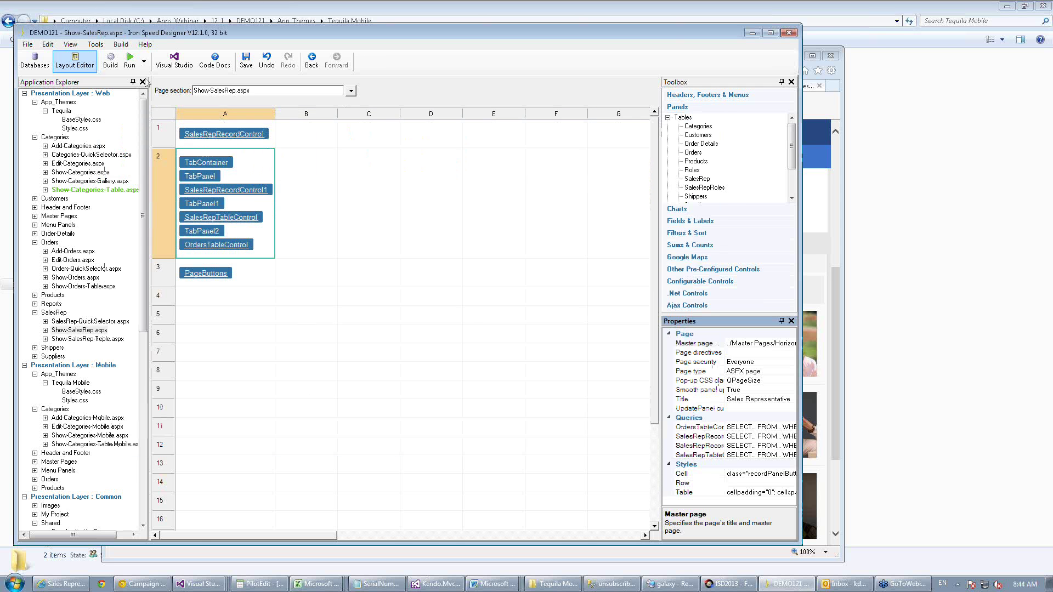
Include the Alphabetical List of Products database view in the application and display its ProductID field properties.
click(44, 65)
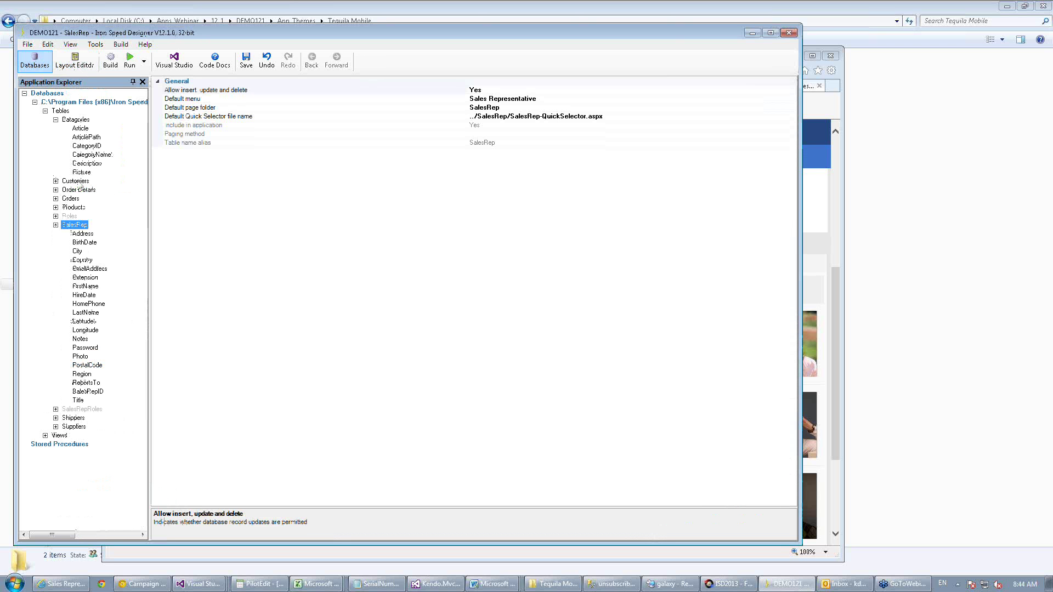
click(45, 436)
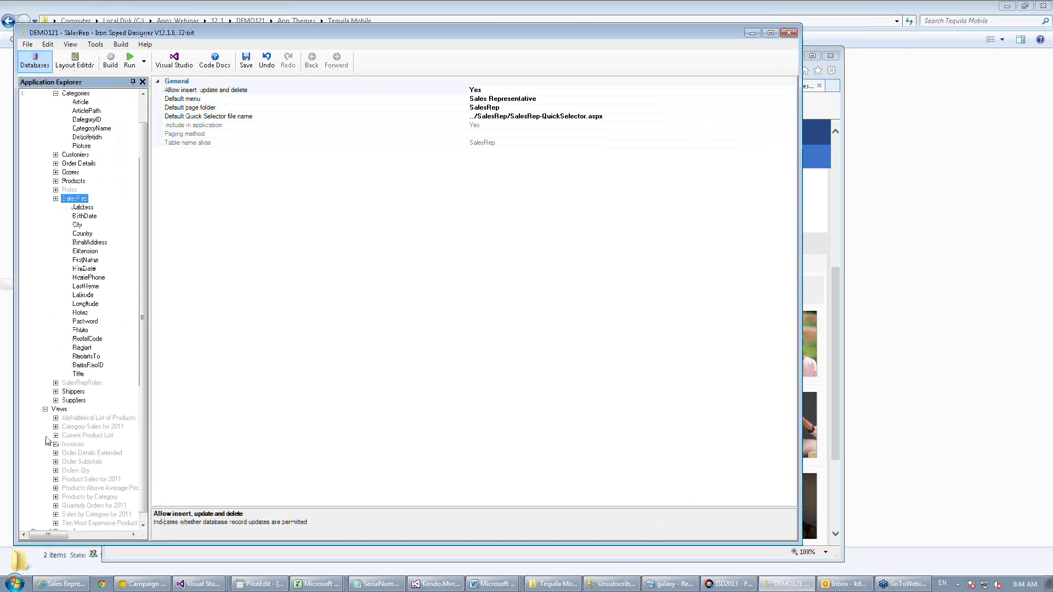
double_click(74, 420)
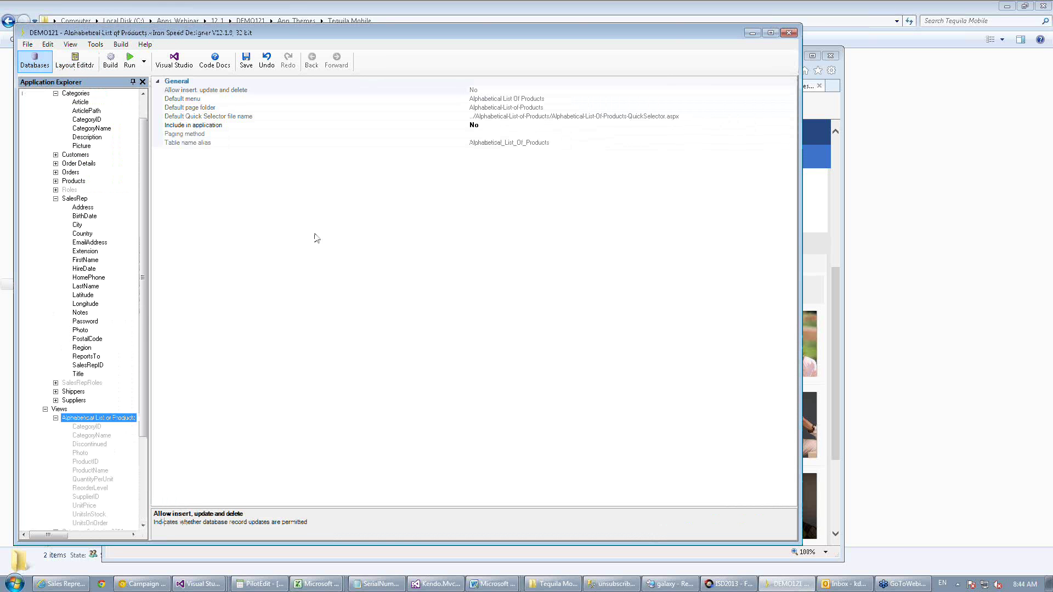
double_click(487, 127)
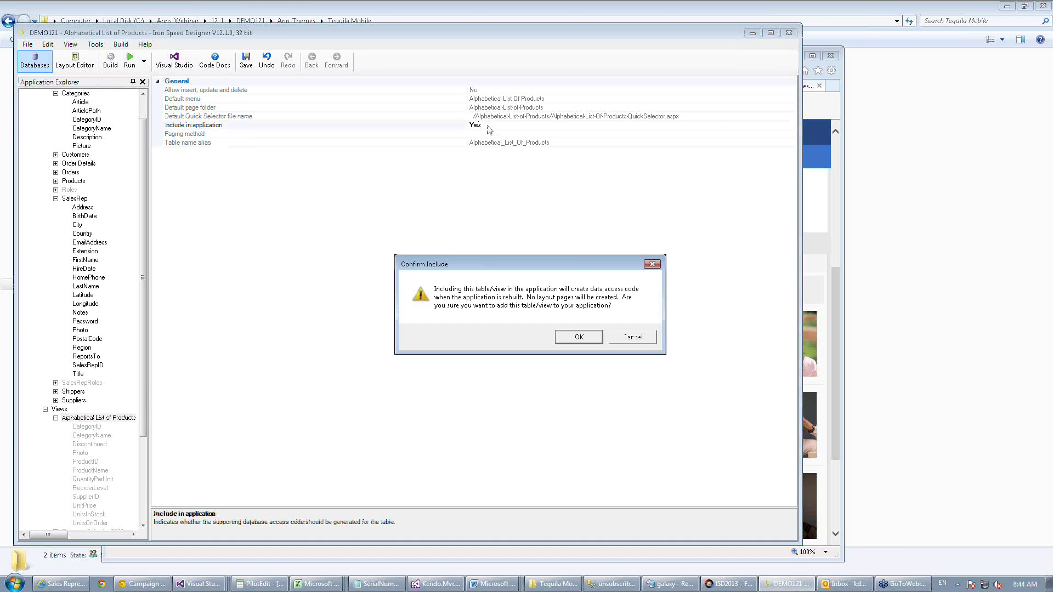
click(588, 337)
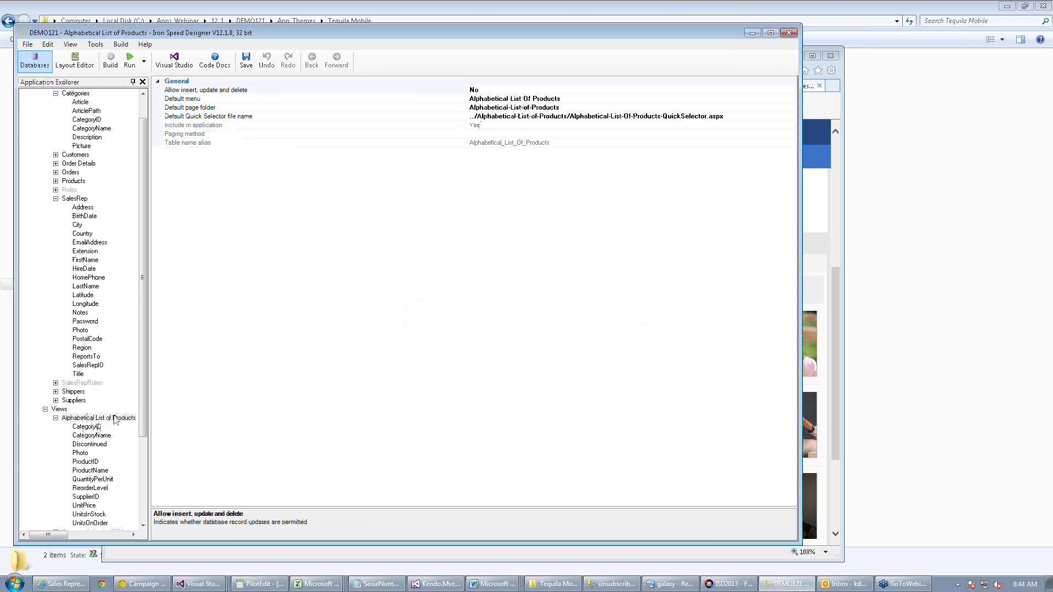
click(88, 462)
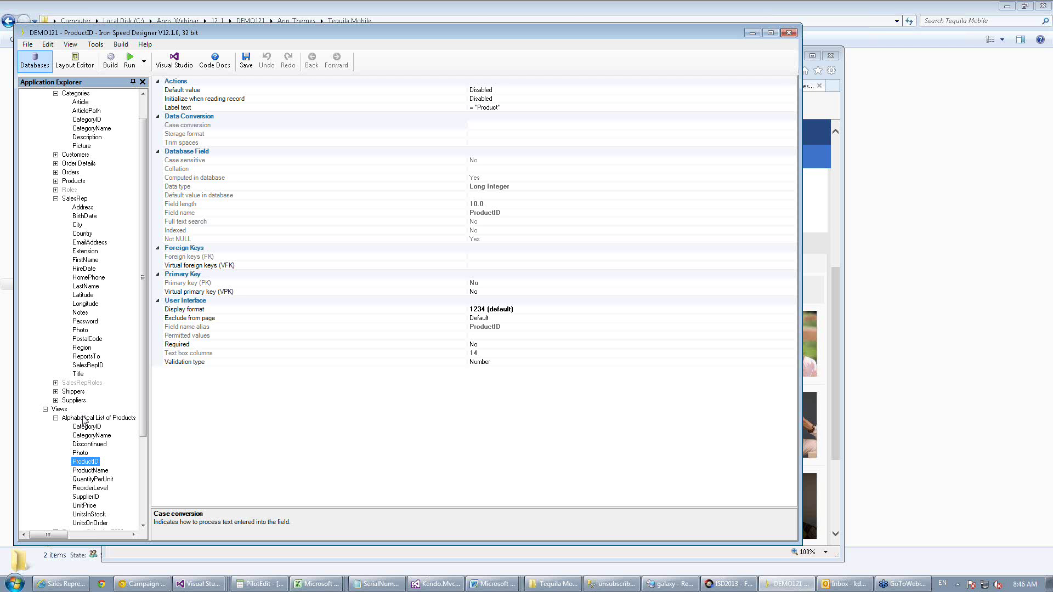
Switch to Internet Explorer, examine the mobile preview of the Beverages category page, and try its back navigation.
click(60, 584)
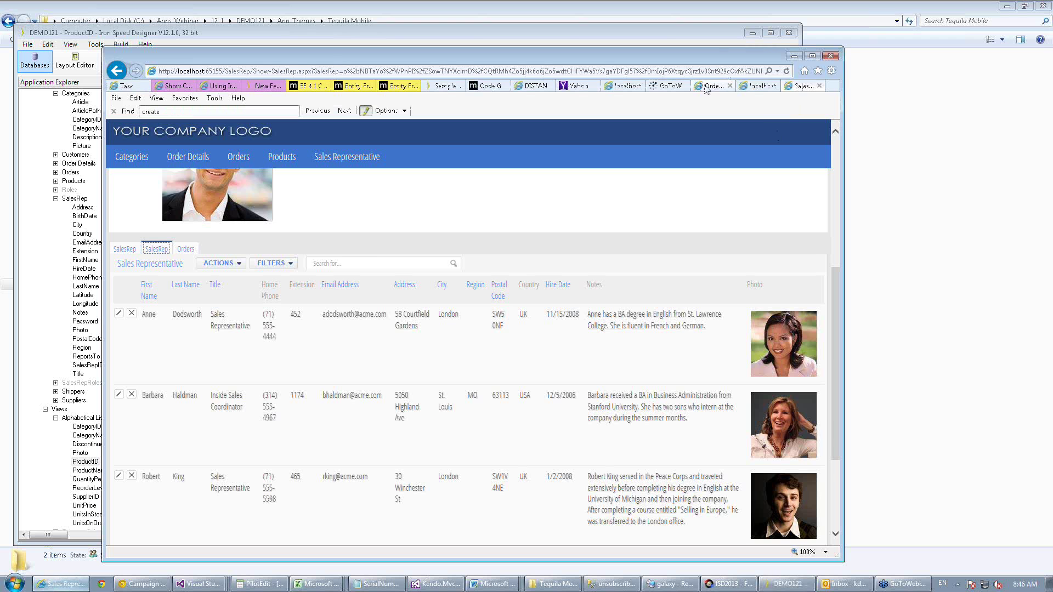
click(707, 86)
click(622, 86)
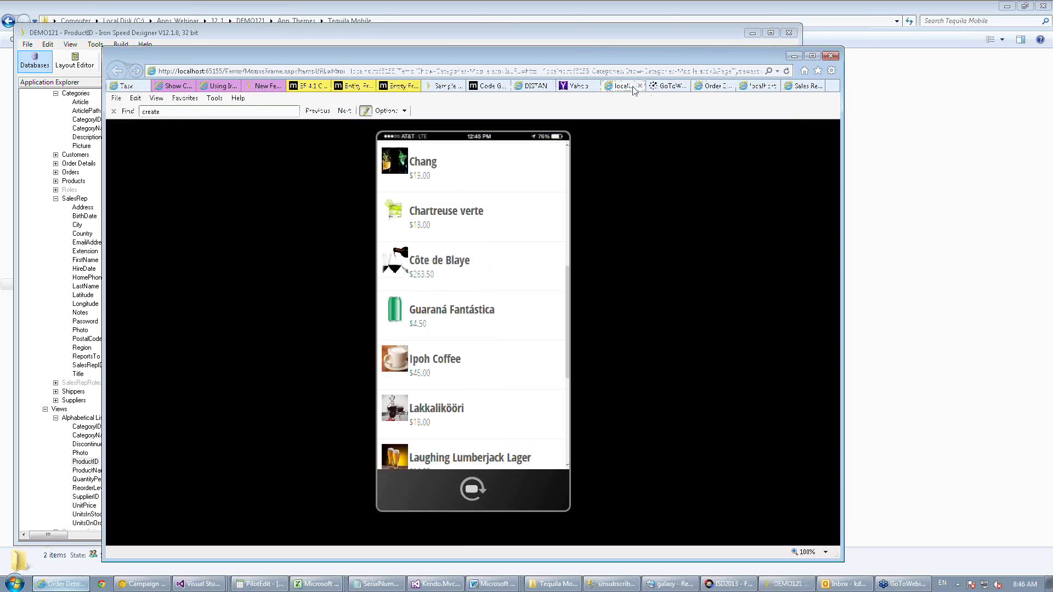
scroll(491, 305, up, 5)
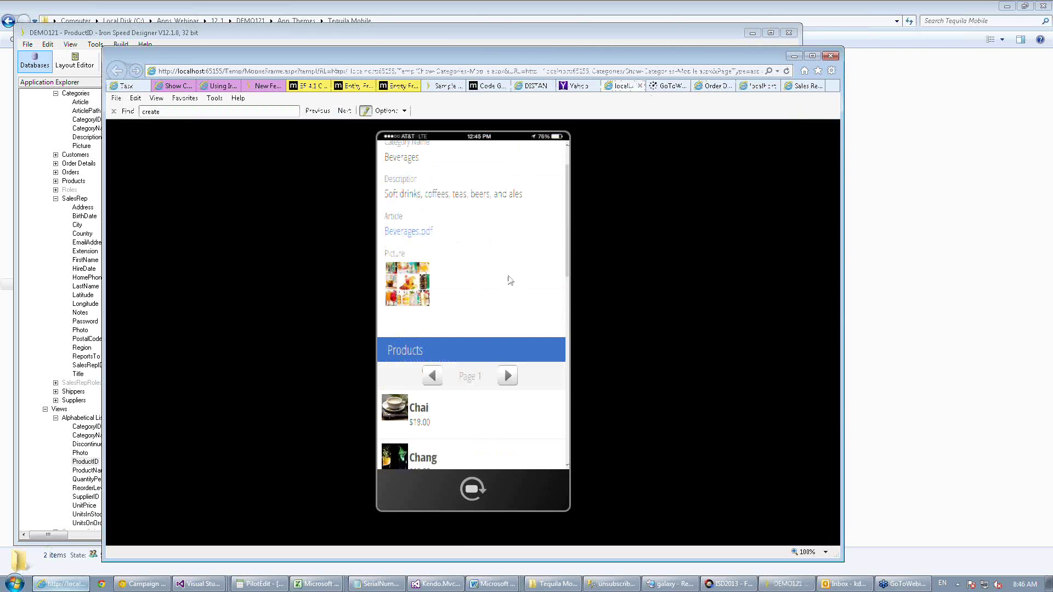
scroll(535, 261, up, 1)
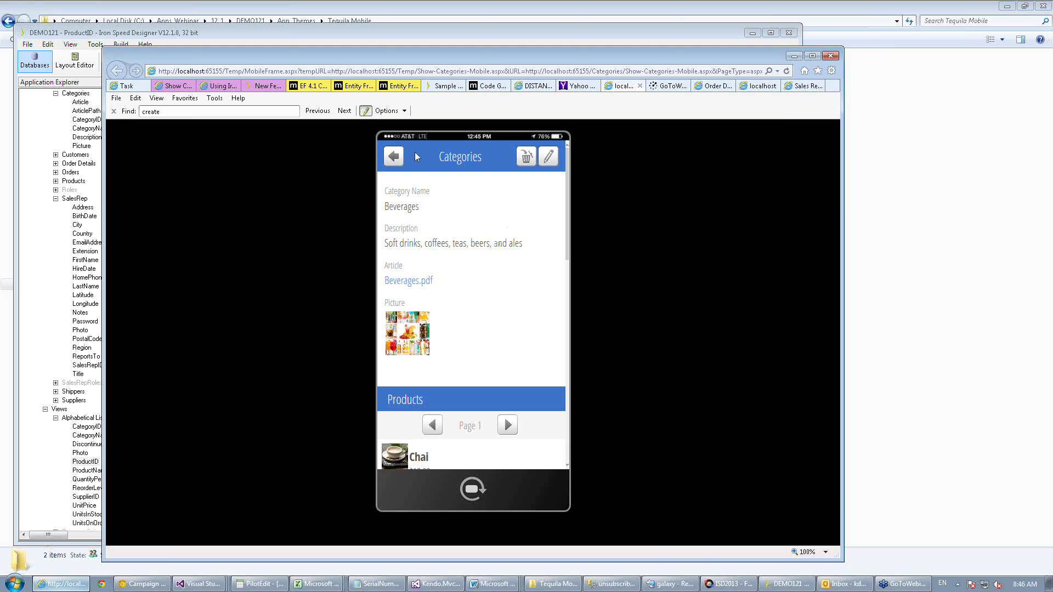
click(398, 158)
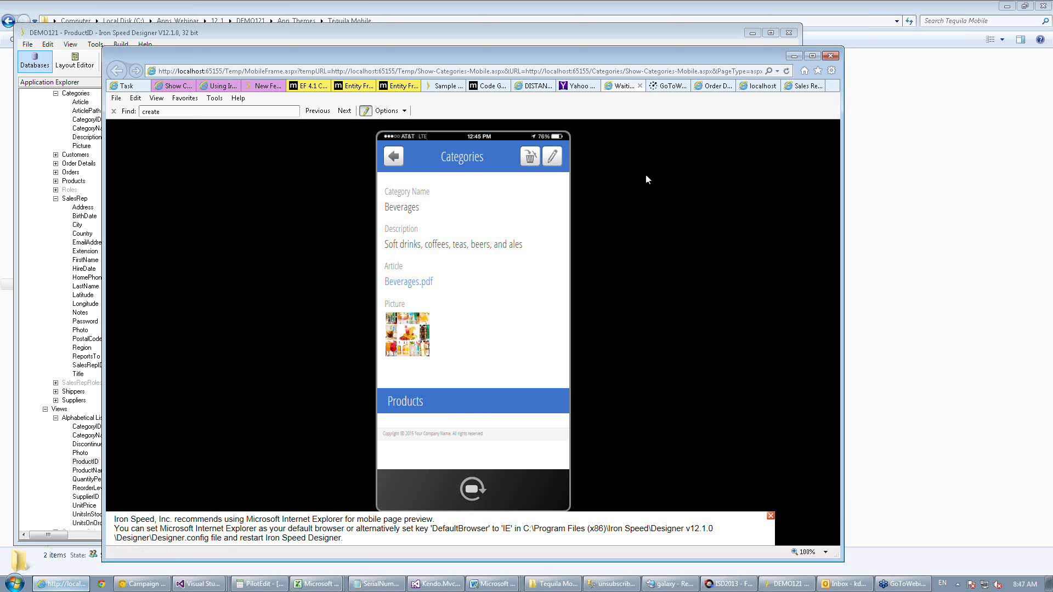
Switch to Iron Speed Designer, open Edit-Products-Mobile.aspx from the mobile Products pages in the Layout Editor, and run it.
click(797, 586)
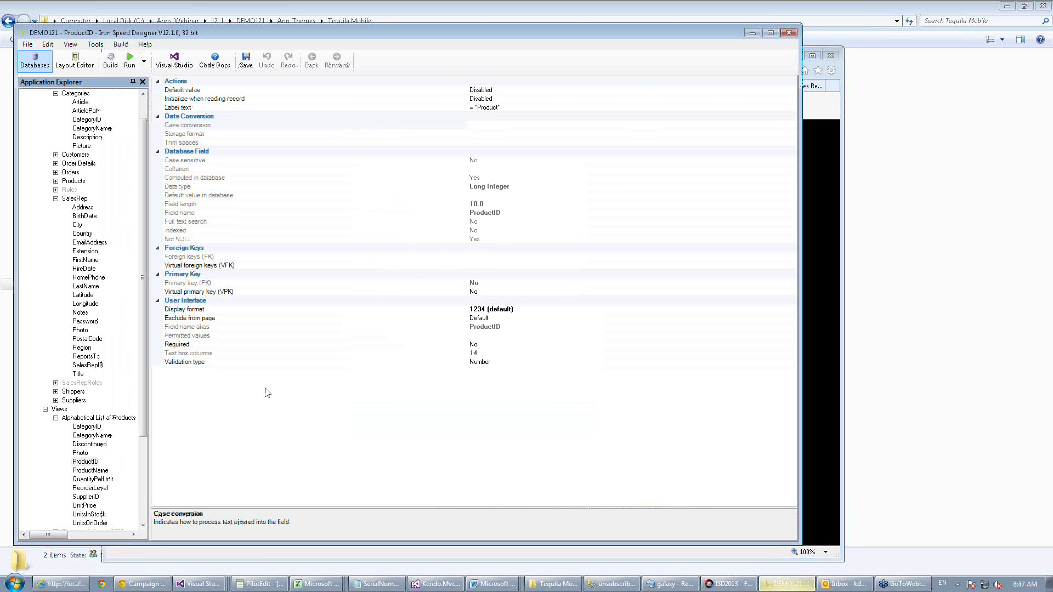
scroll(144, 278, up, 1)
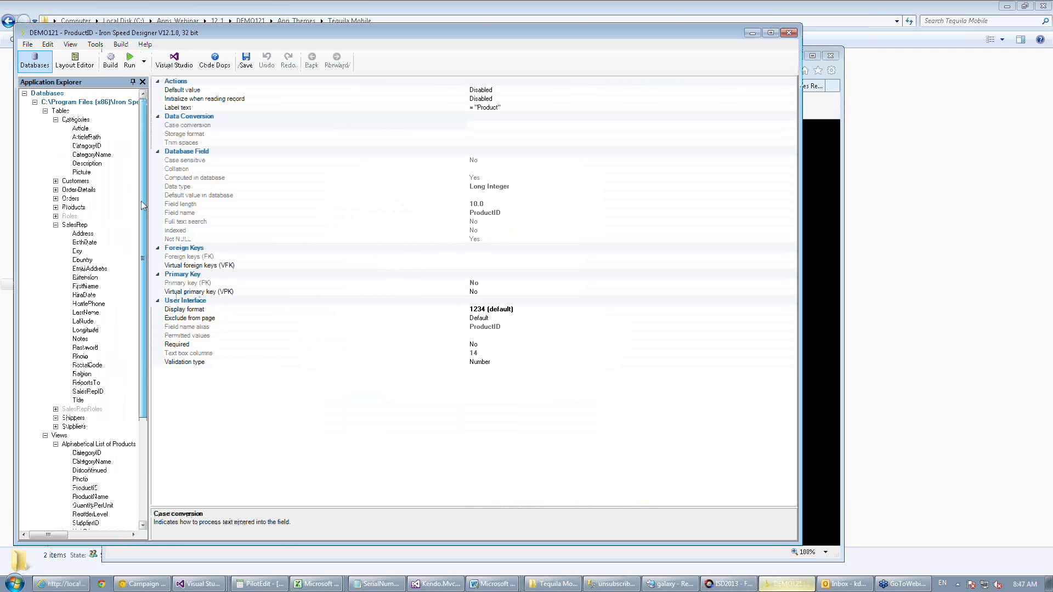
click(67, 62)
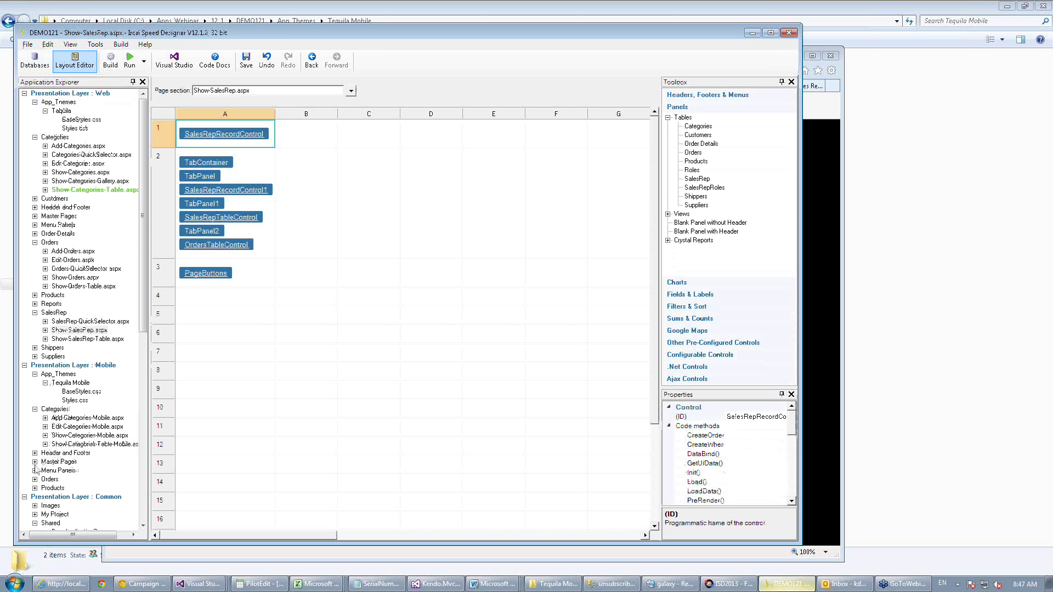
click(35, 488)
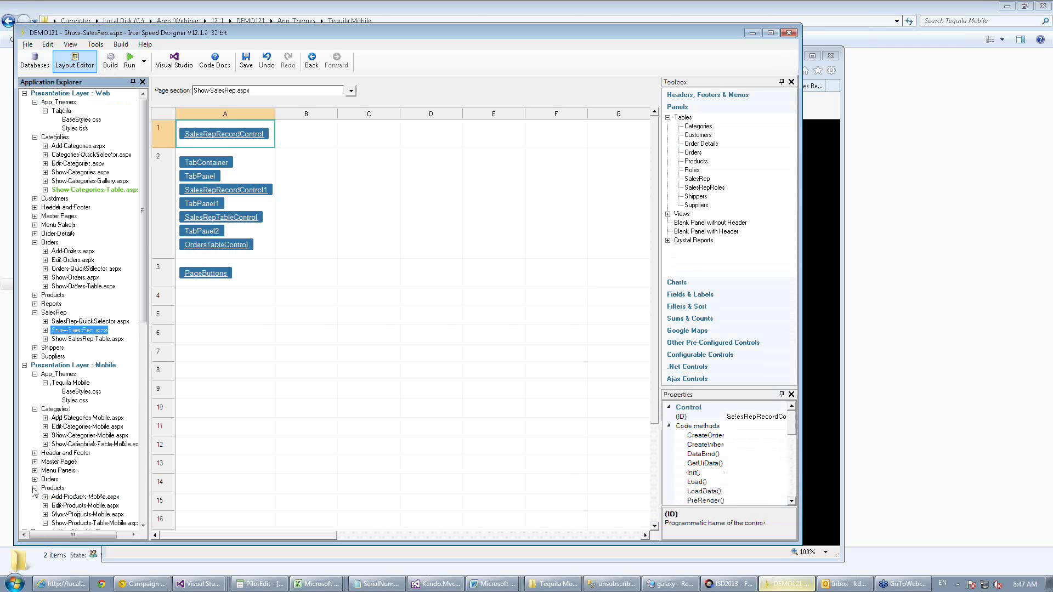
click(88, 505)
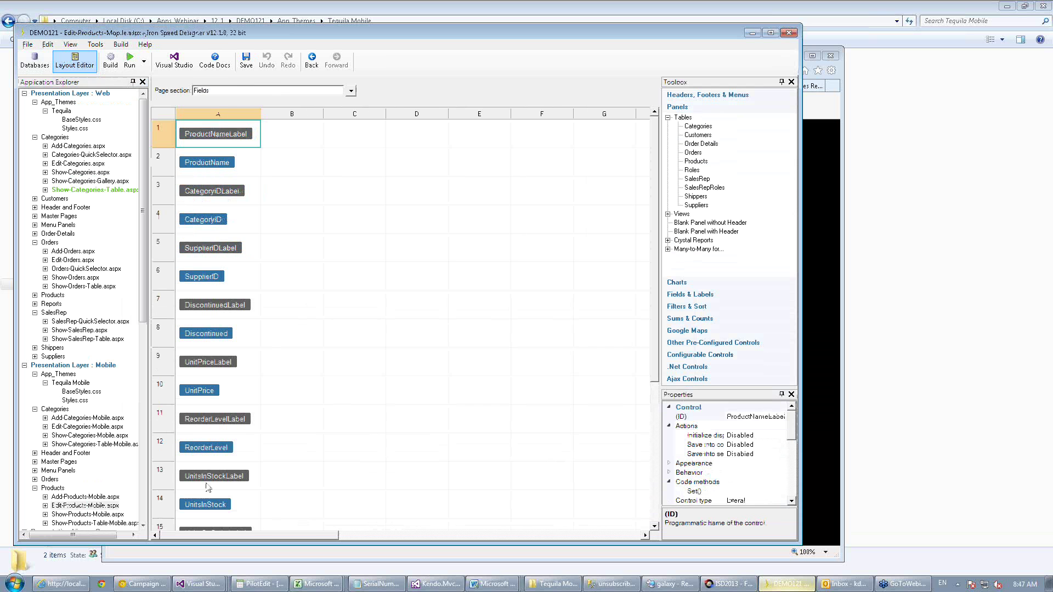
click(87, 508)
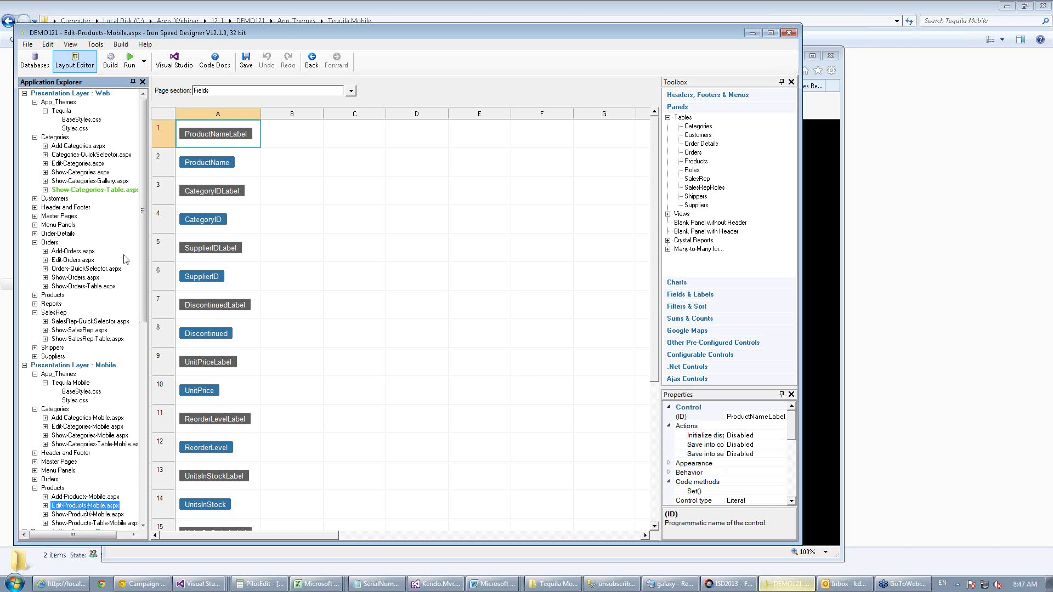
click(130, 61)
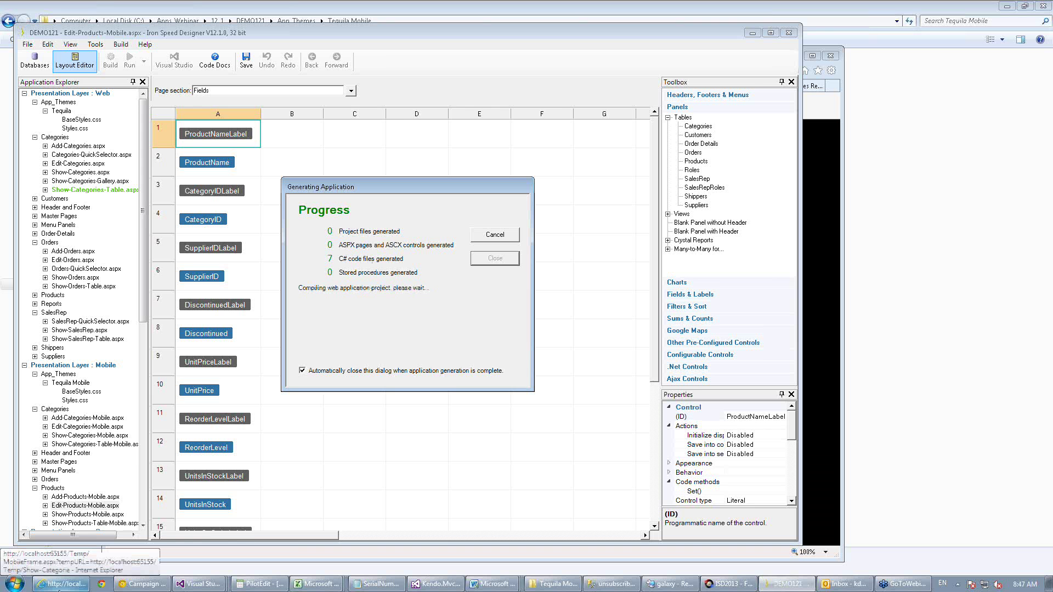
Switch to Internet Explorer and display the Category choices in the mobile preview of the Edit Products page.
click(59, 585)
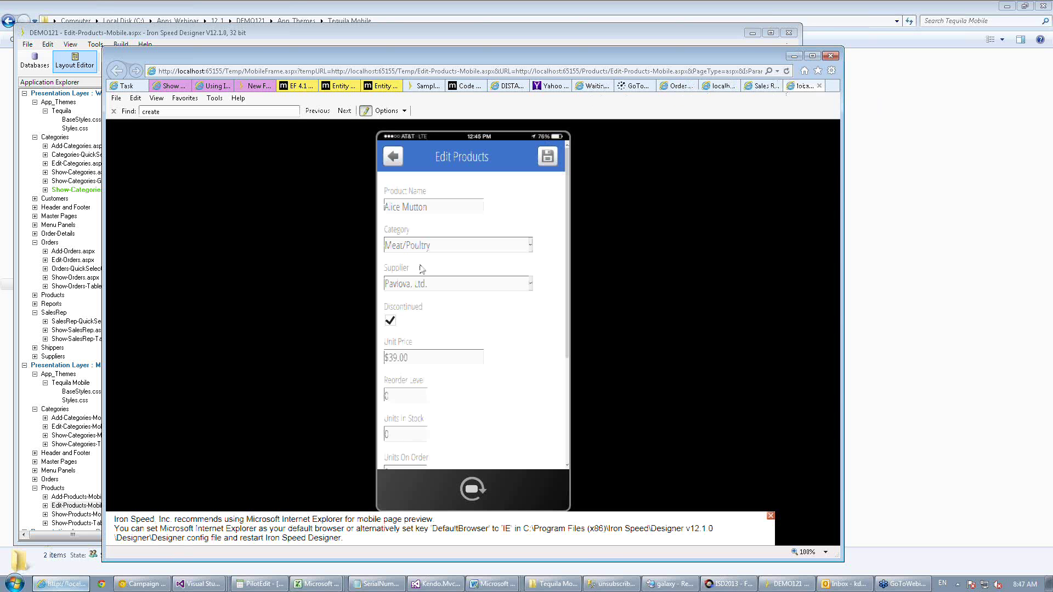
click(531, 247)
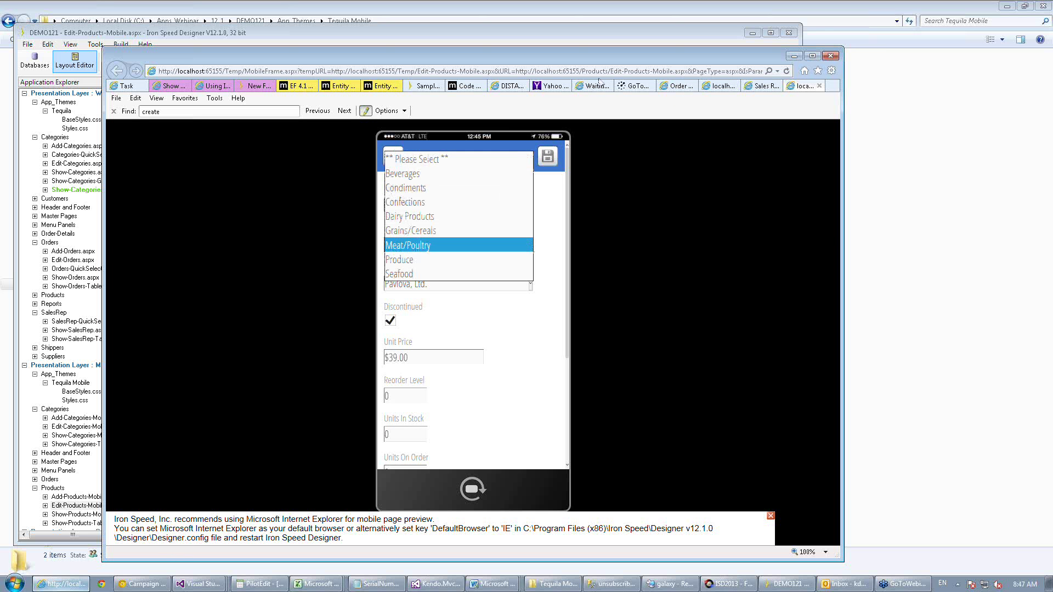
Copy the address of the Edit Products mobile preview and load it in a new Google Chrome tab.
click(550, 70)
key(ctrl+c)
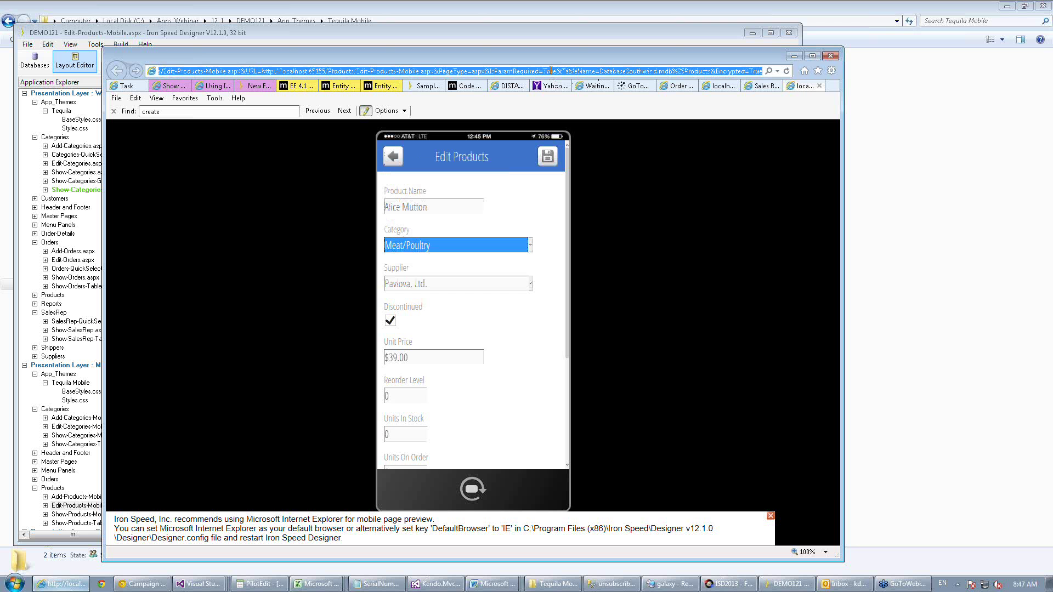
click(144, 584)
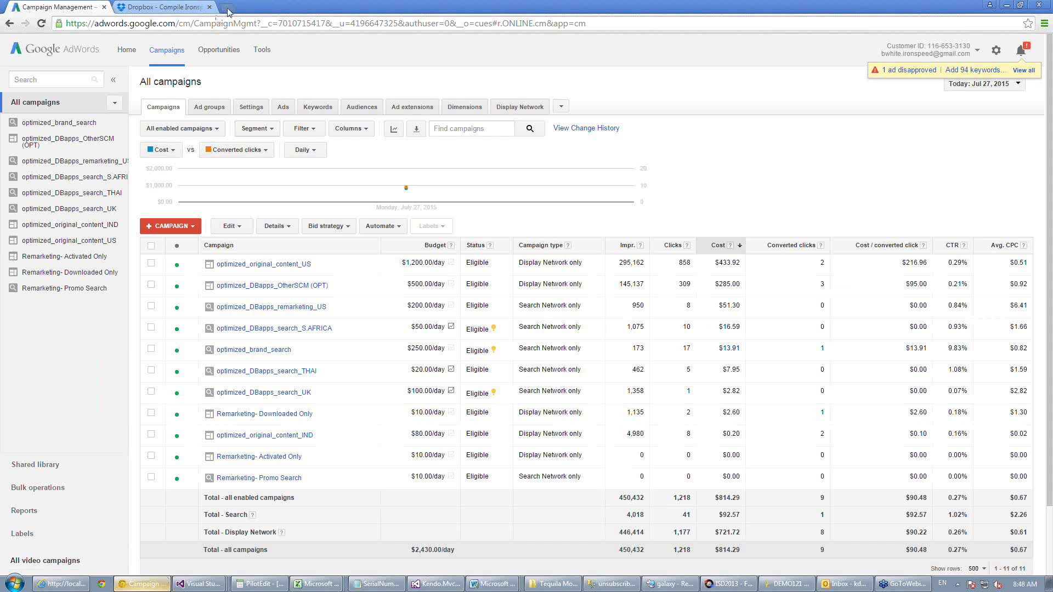
click(229, 8)
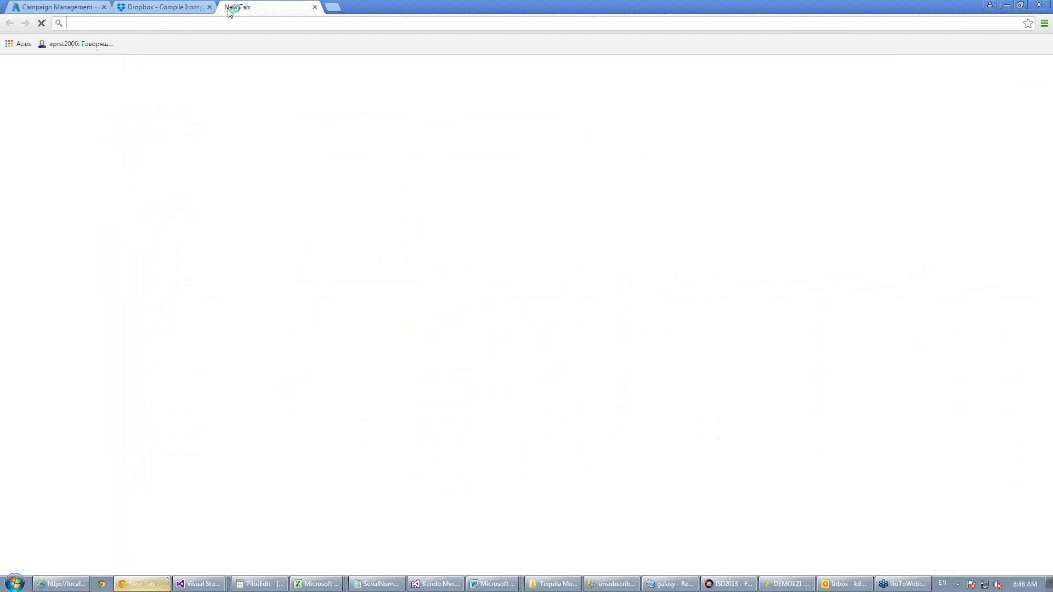
key(ctrl+v)
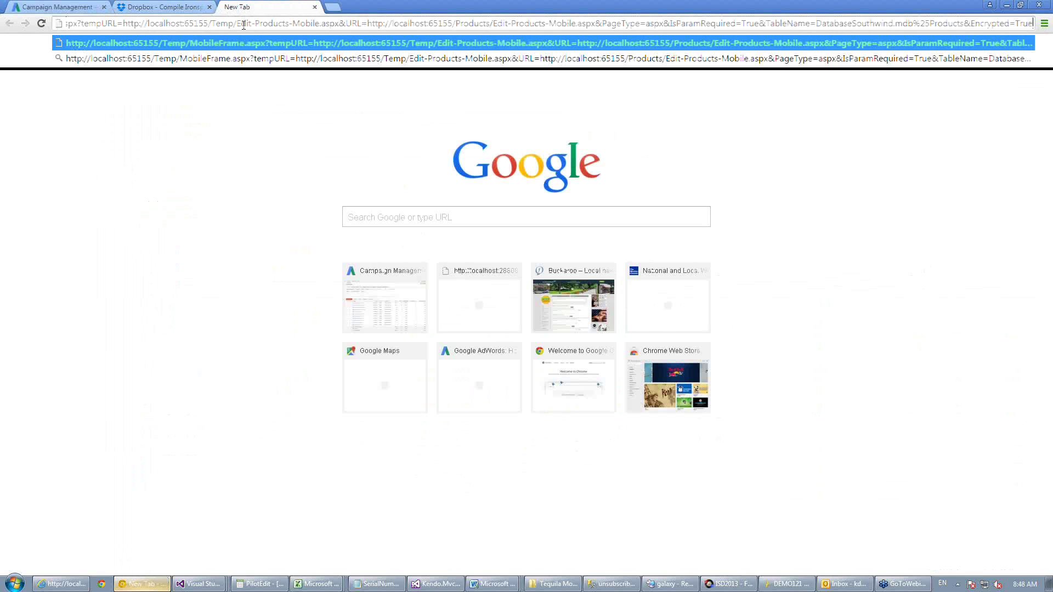
key(Return)
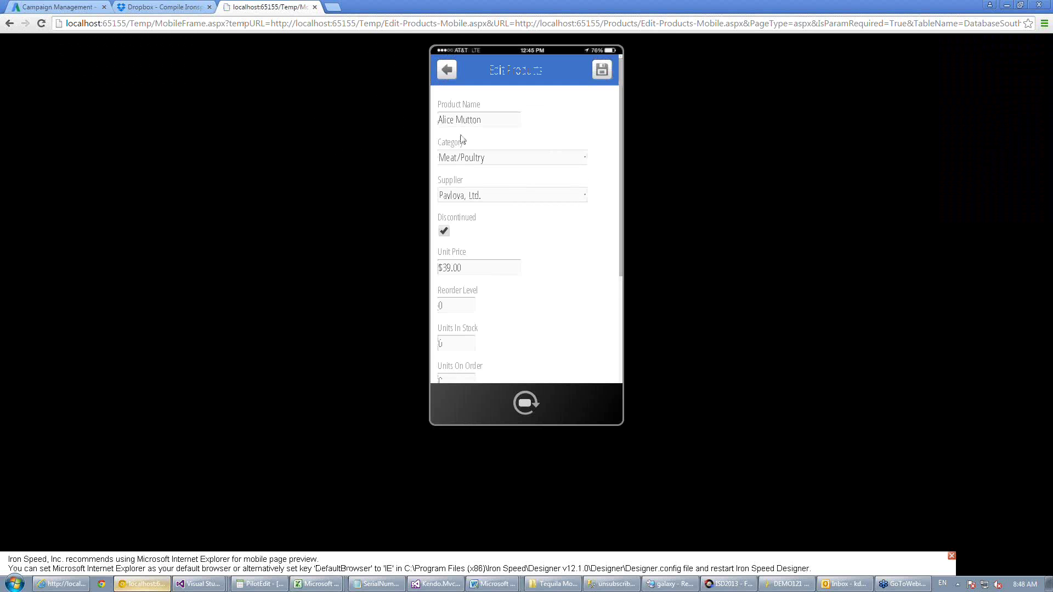
Examine how the Category choices of the Edit Products preview display in Chrome, leaving the selection as is.
click(588, 159)
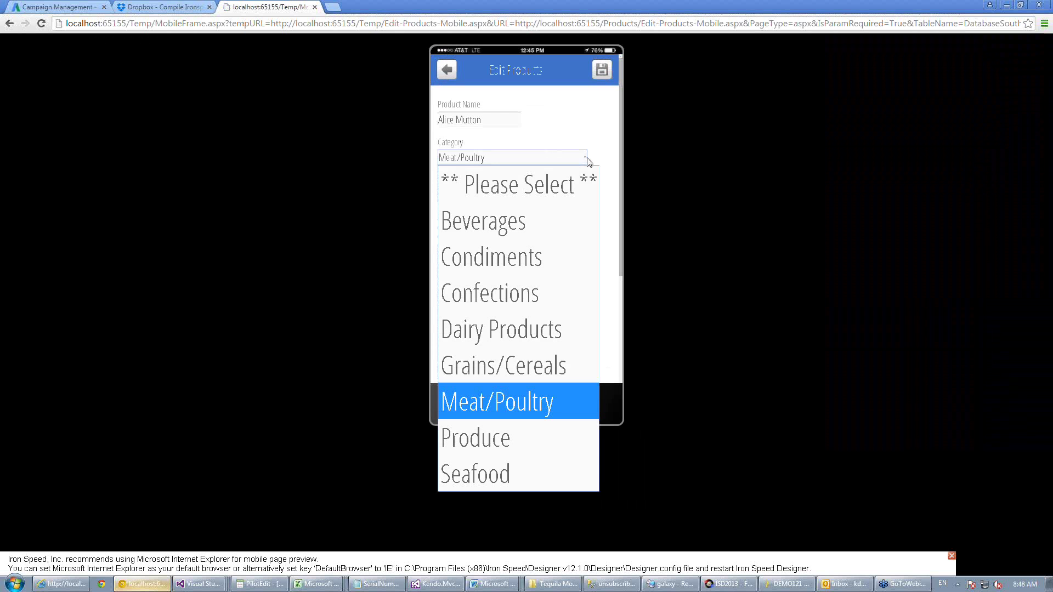
click(670, 209)
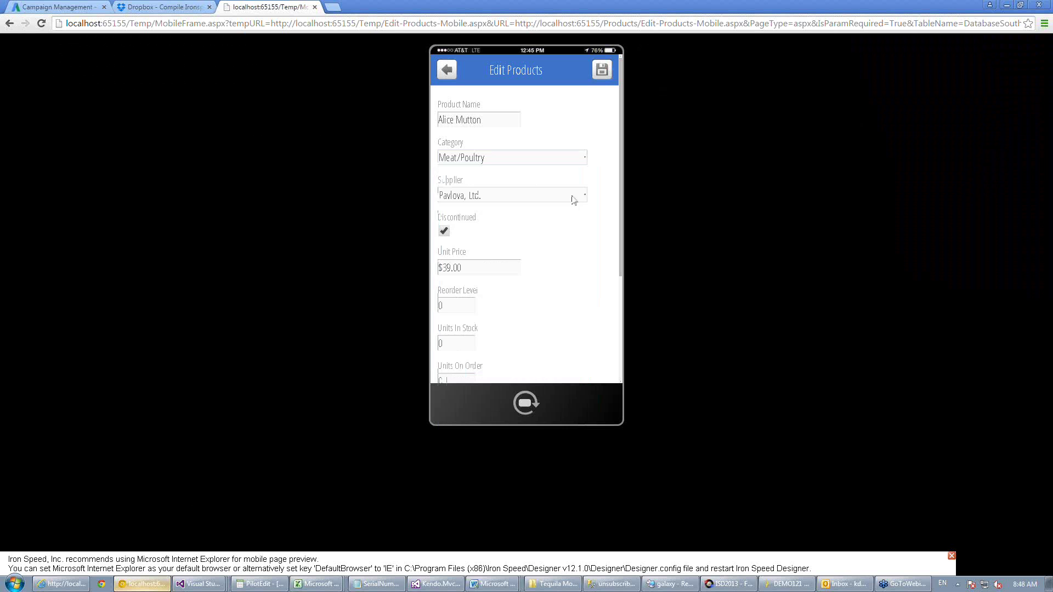
click(586, 158)
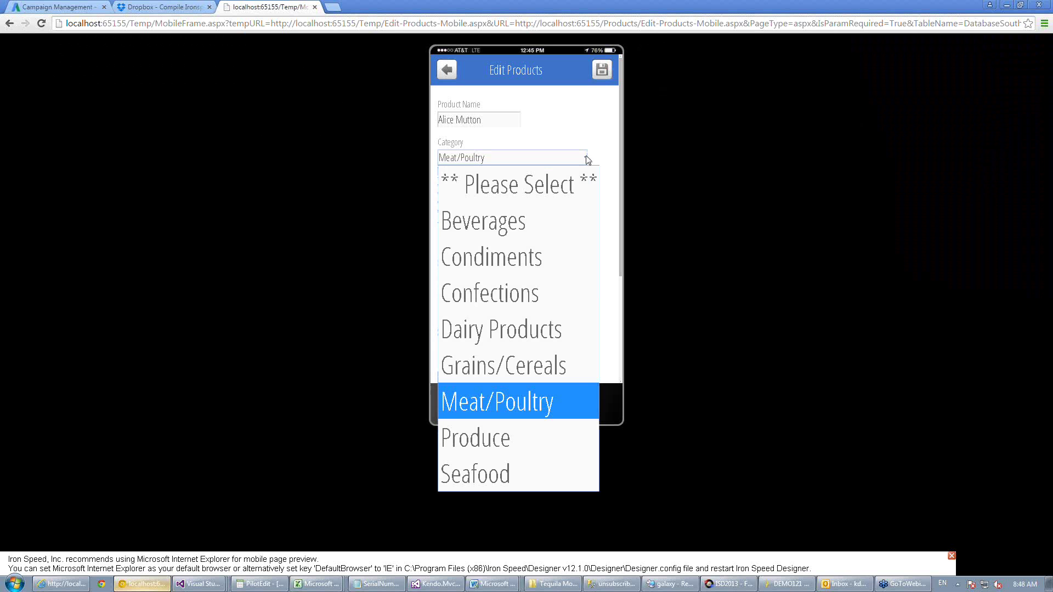
click(703, 177)
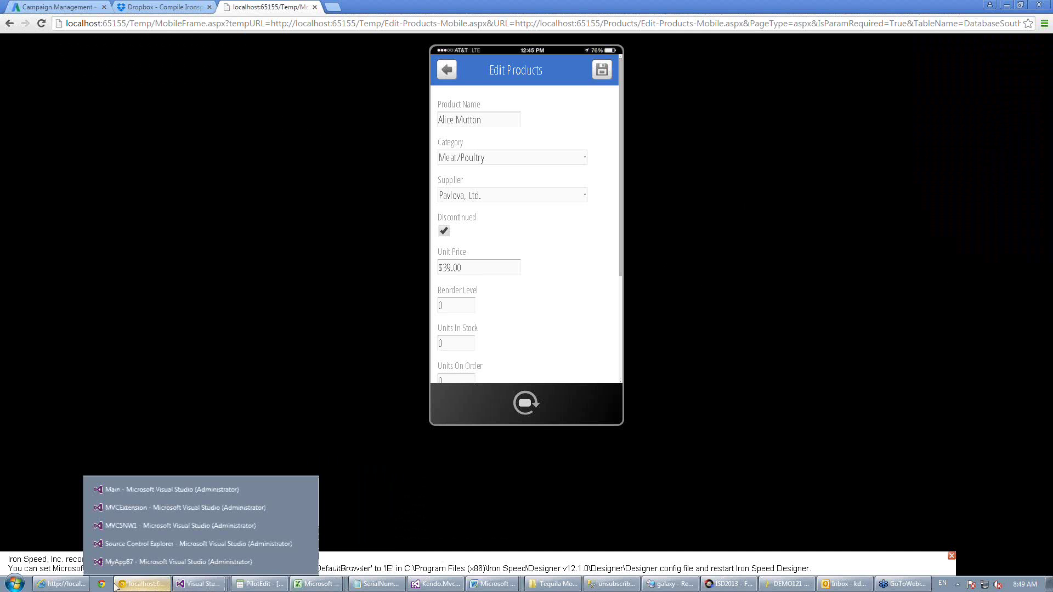
Switch to Internet Explorer, open the Show Sales Representative table page, and view the record of the second listed representative.
click(65, 584)
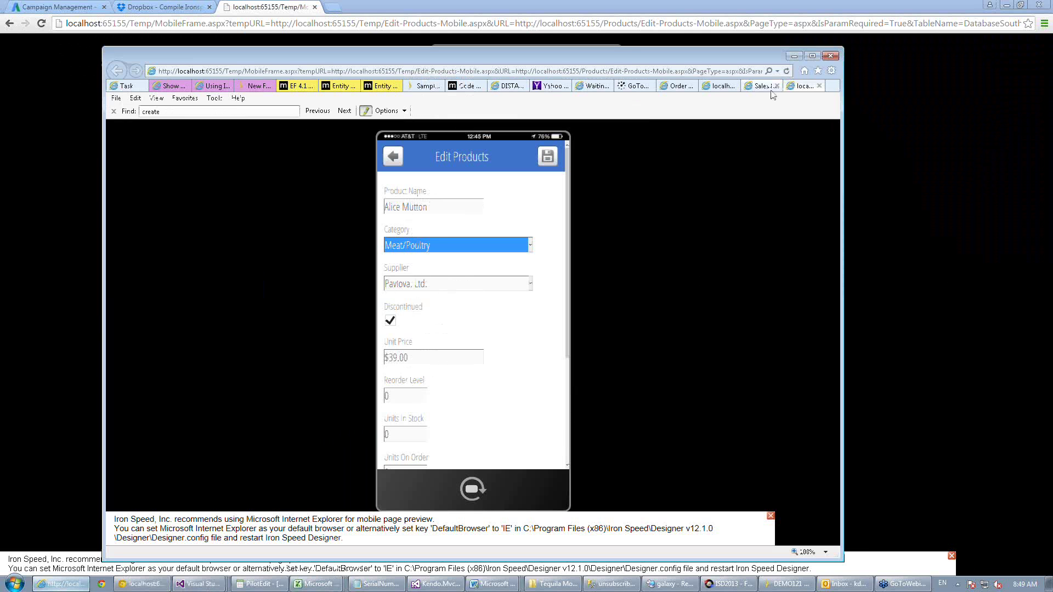
click(760, 85)
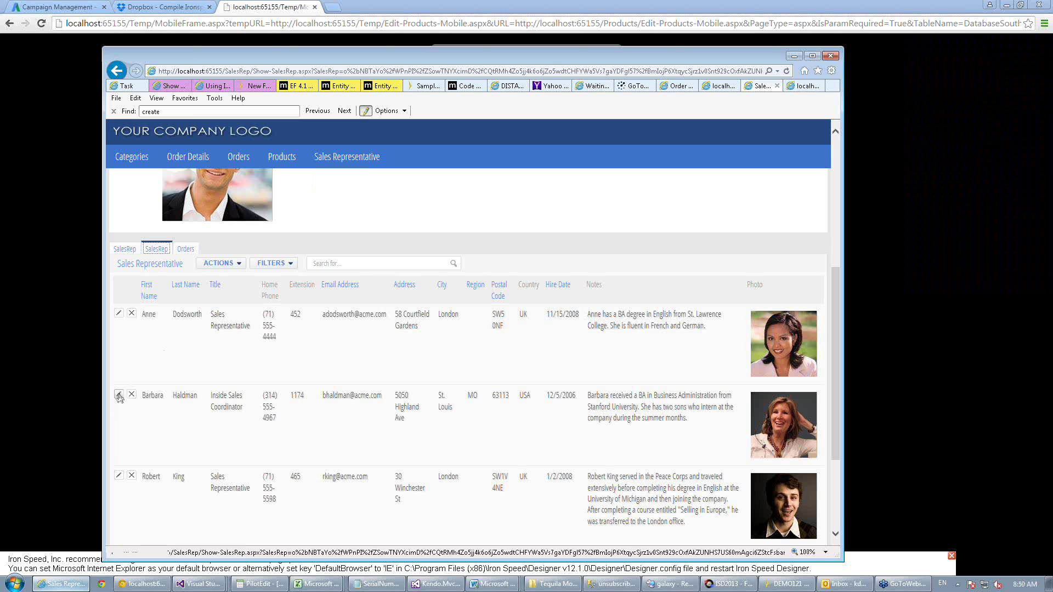
mouse_move(346, 159)
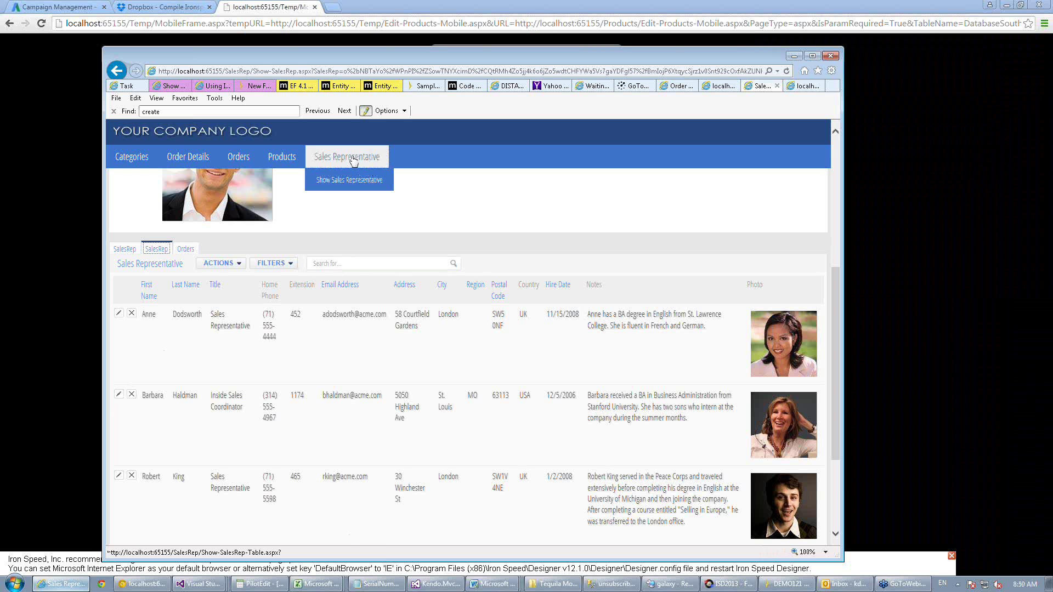
click(354, 182)
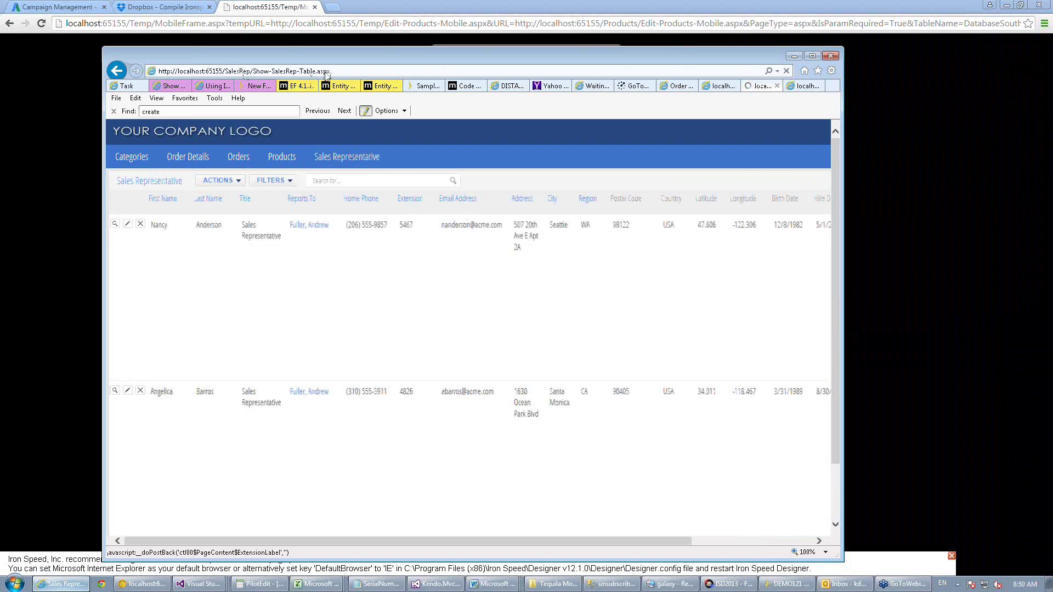
click(115, 391)
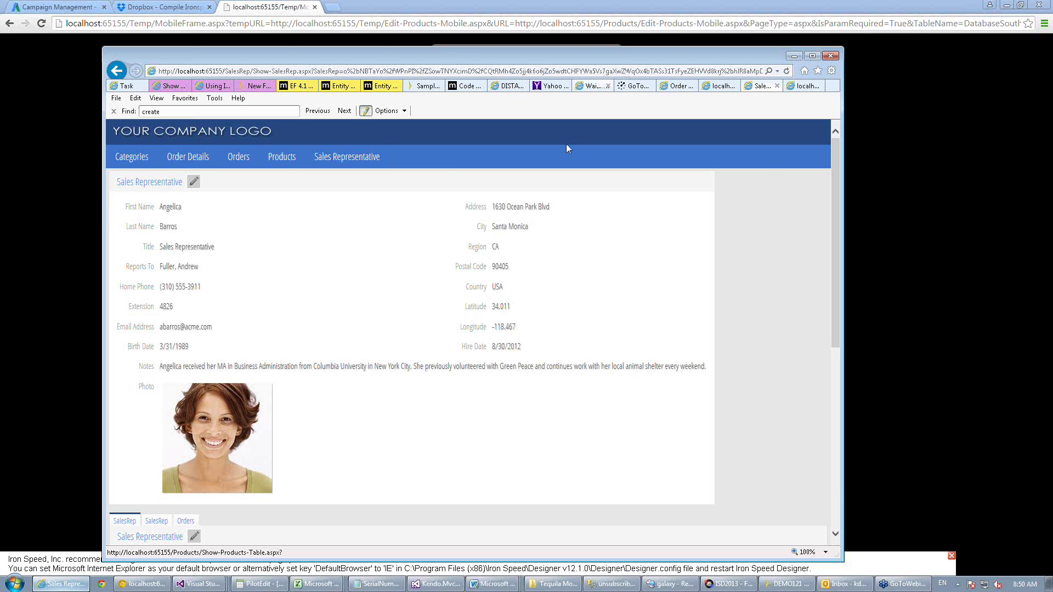
View the Add Products page and the Show Products page of the web application.
mouse_move(282, 159)
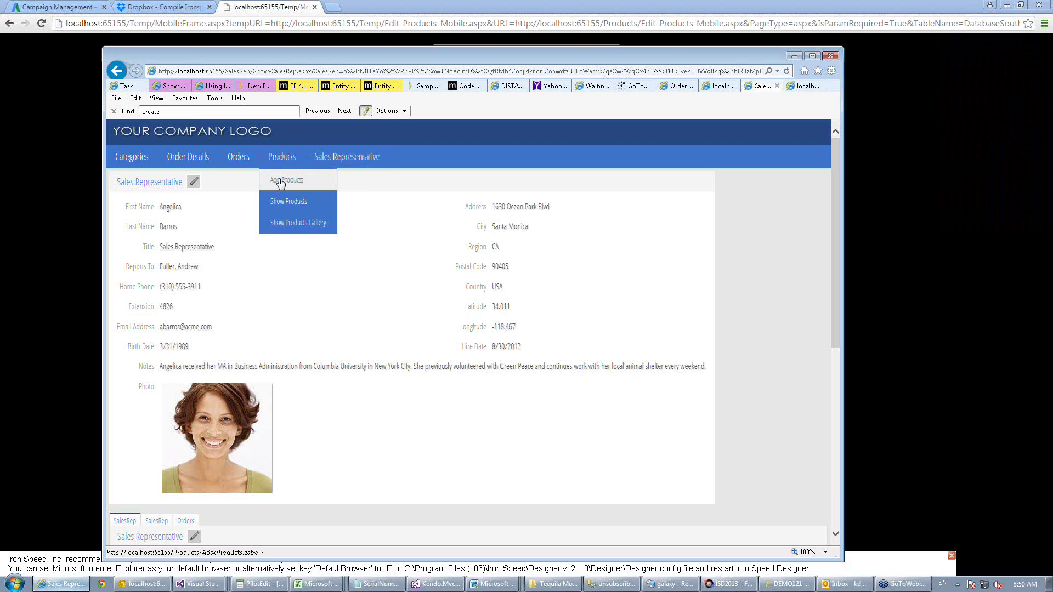
click(280, 180)
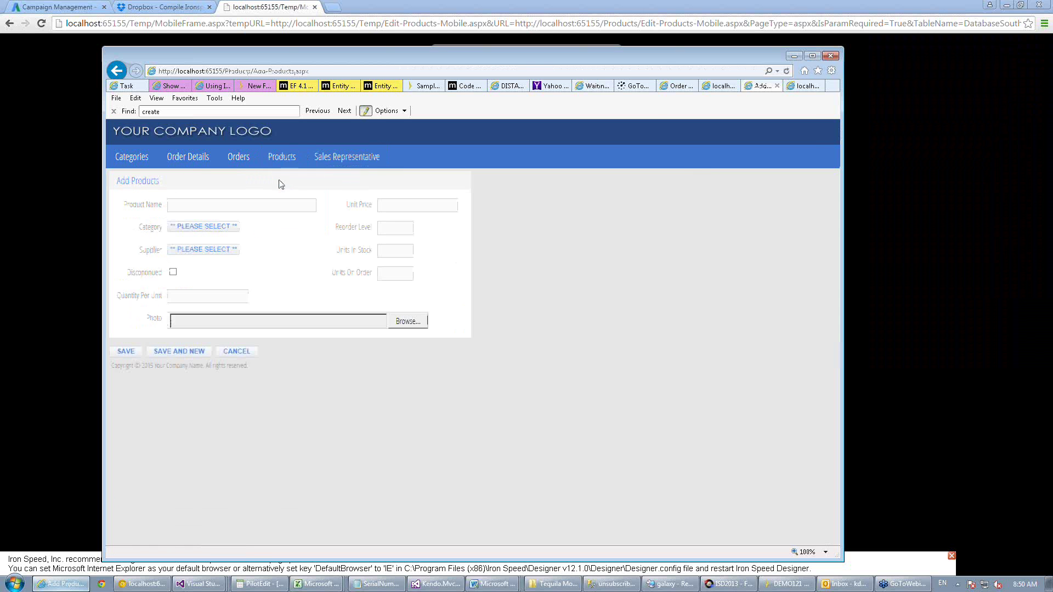
mouse_move(282, 159)
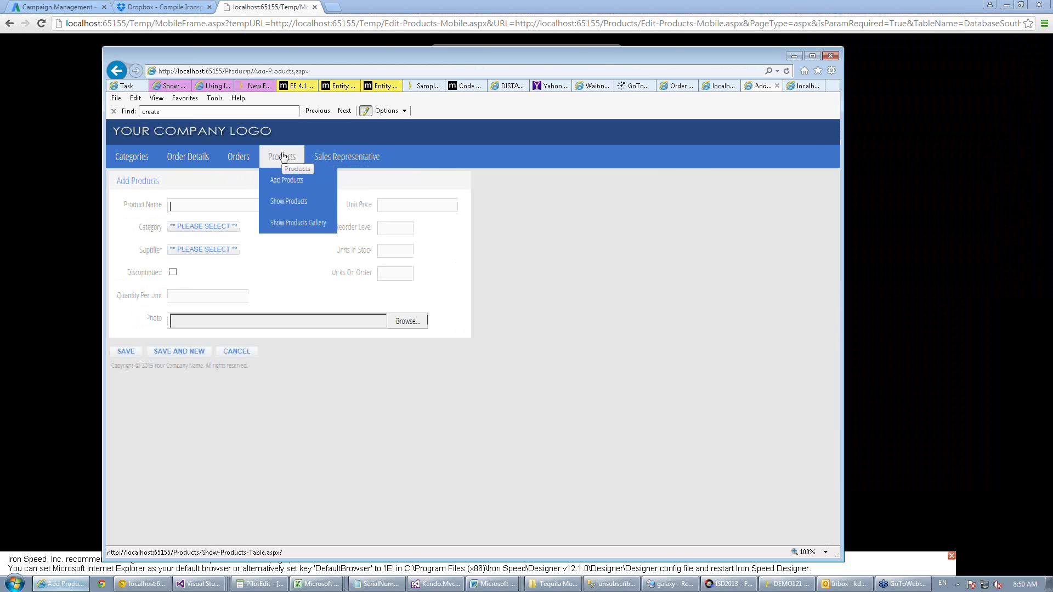
click(286, 201)
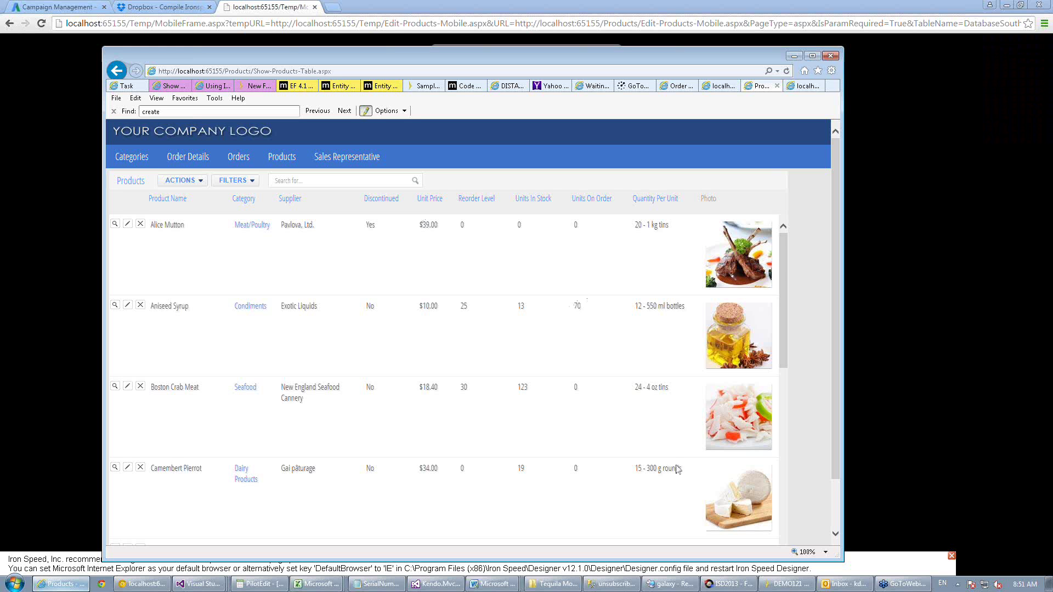
Switch to Iron Speed Designer and set the database fields to display in database field order.
click(785, 586)
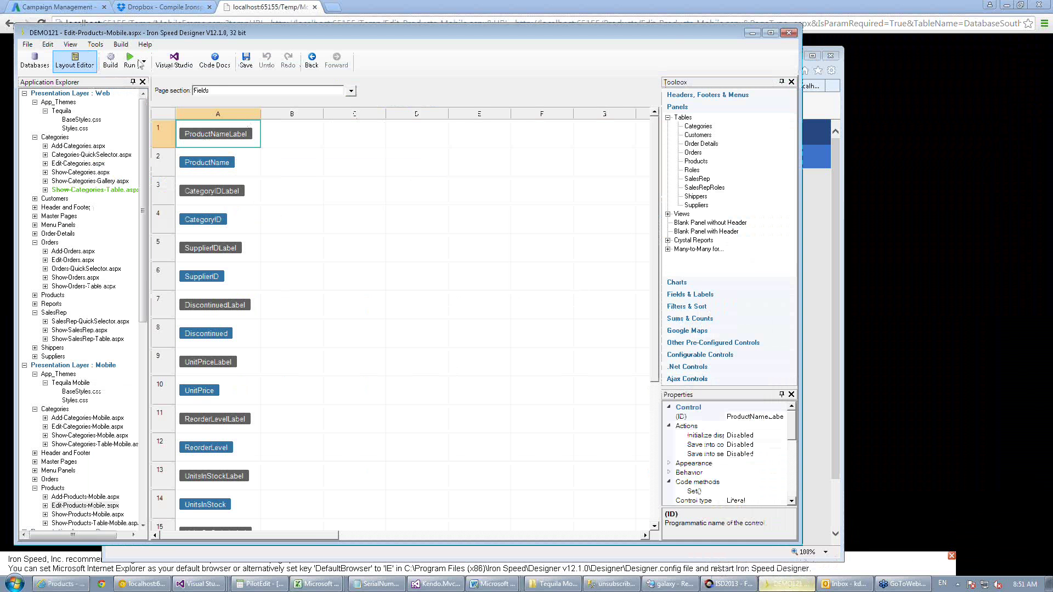
click(70, 45)
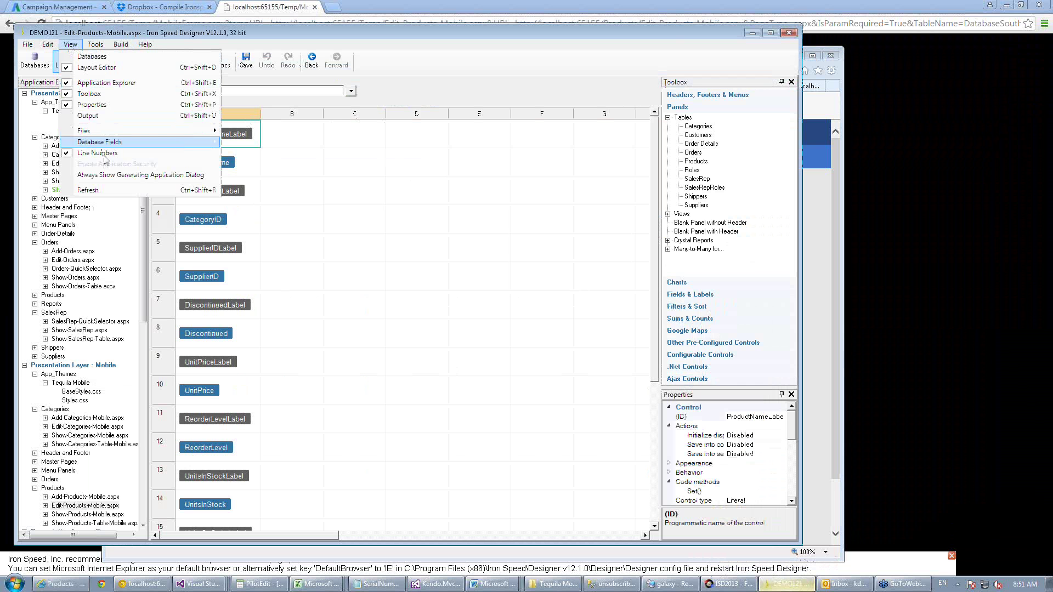
mouse_move(107, 147)
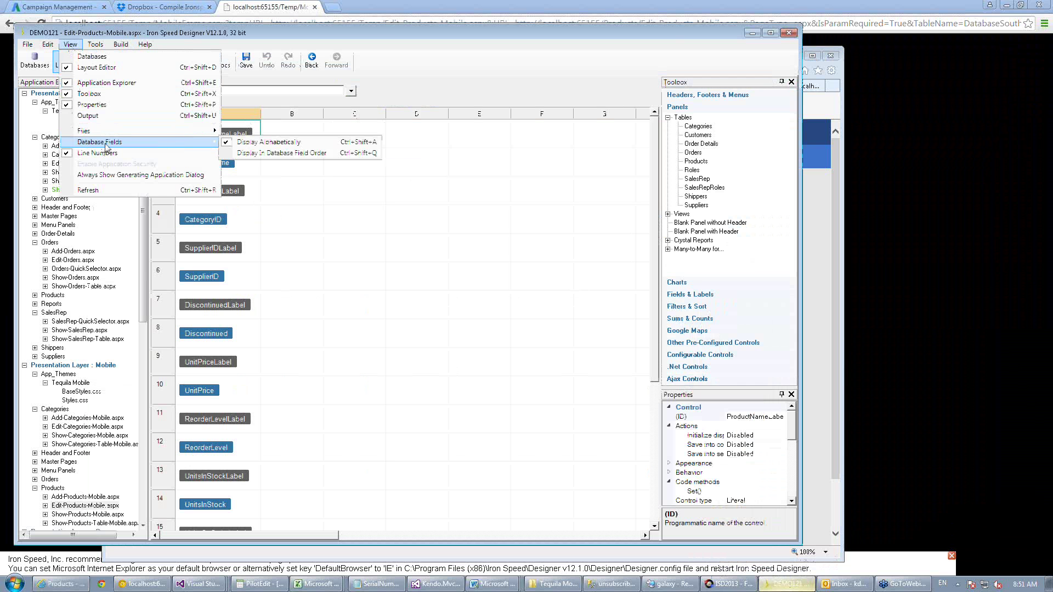
click(258, 154)
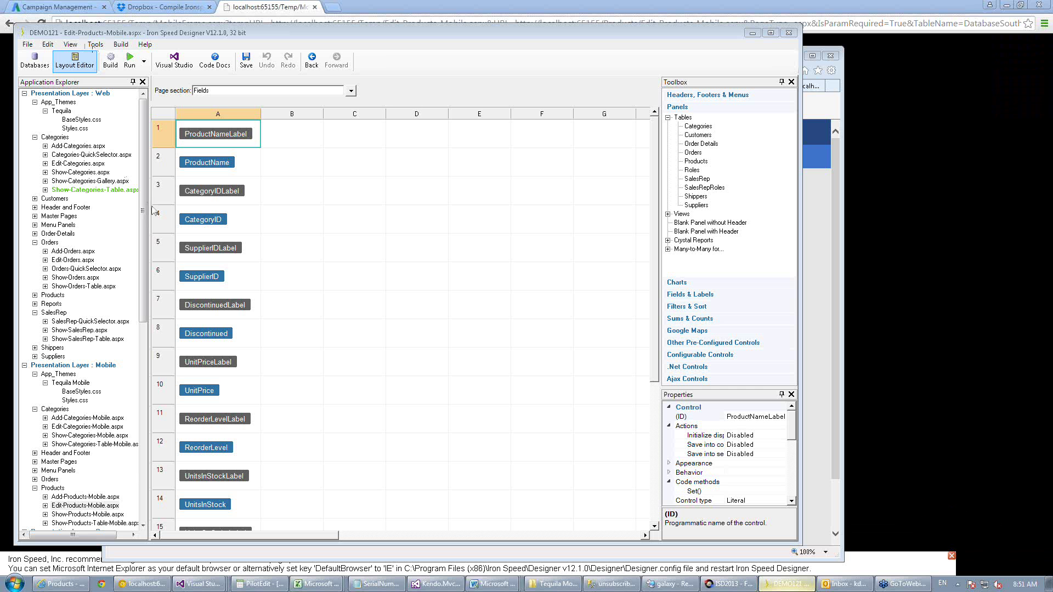
click(96, 45)
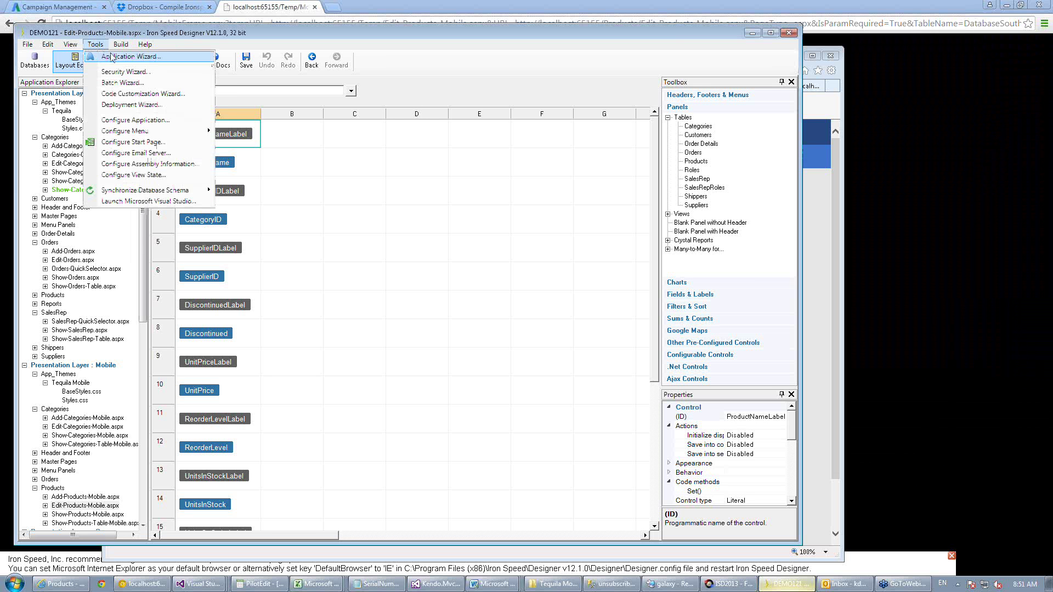
click(252, 142)
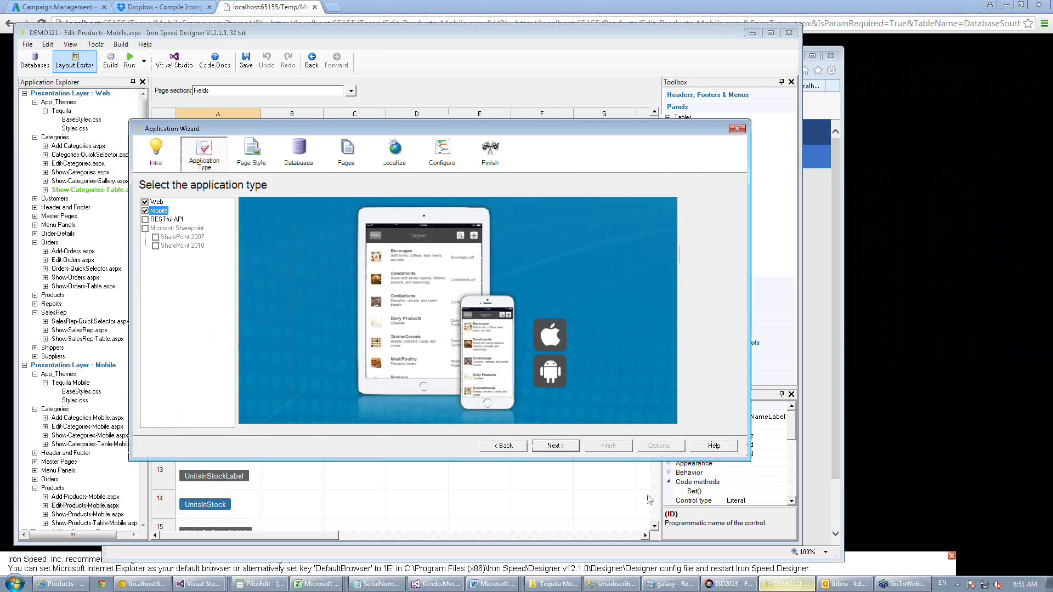
click(737, 128)
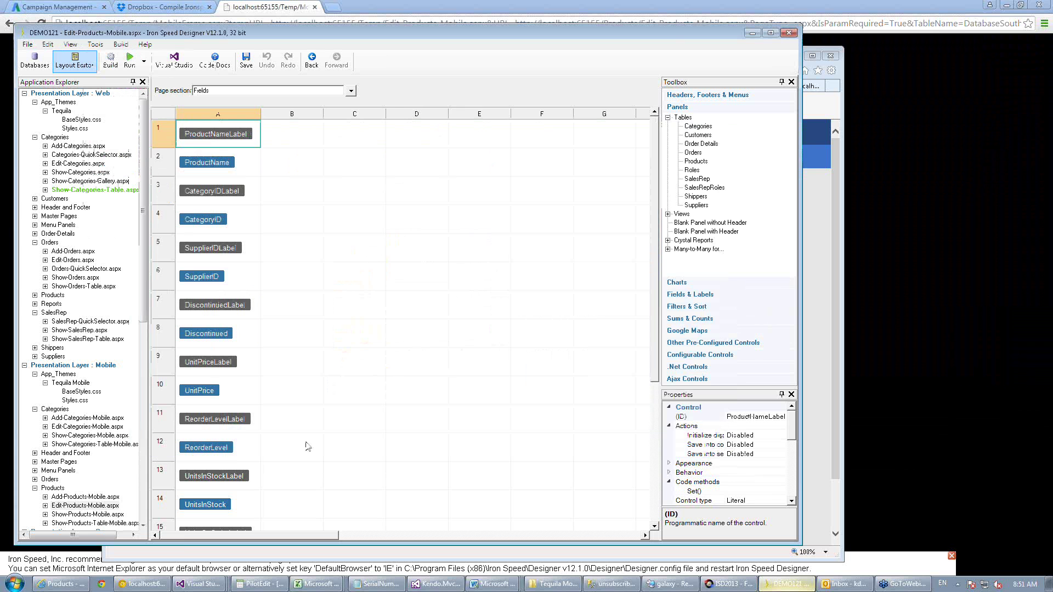
Show the Databases view, and choose the Show Table with Detail in row page for the Categories table in the Application Wizard.
click(35, 60)
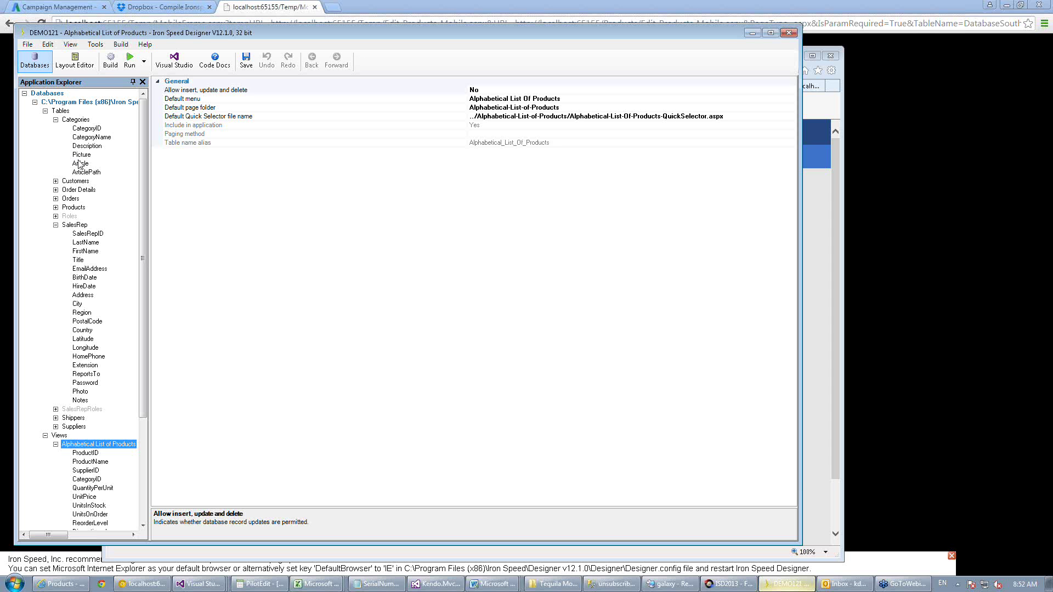
click(96, 45)
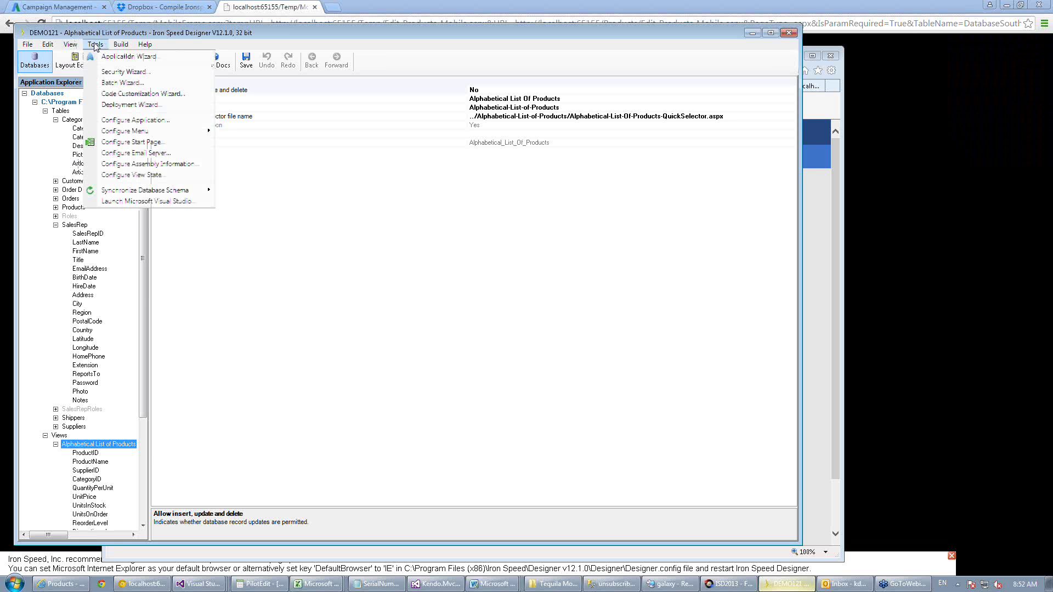
click(118, 57)
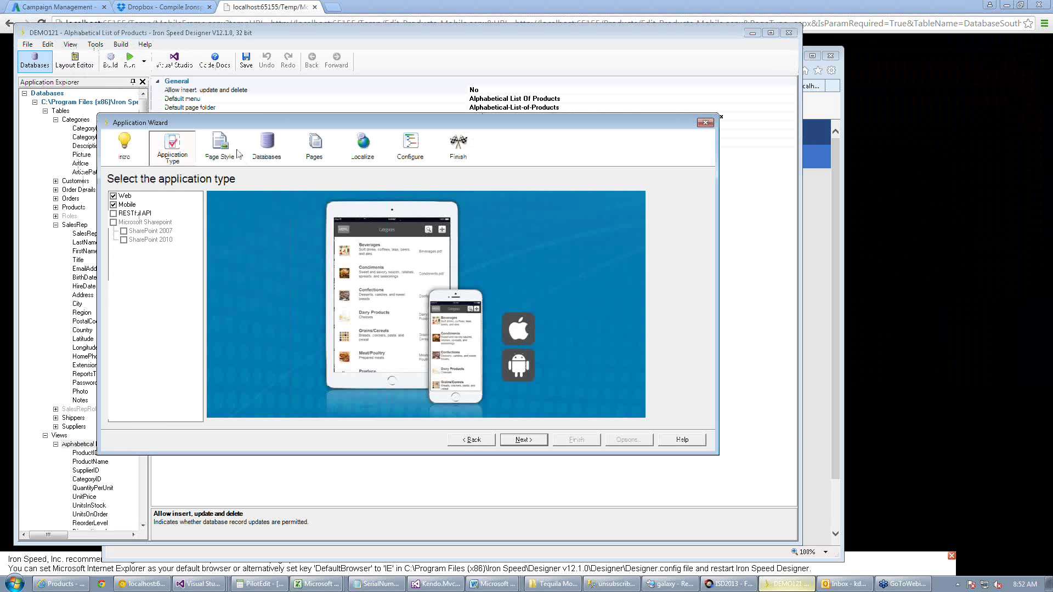
click(317, 143)
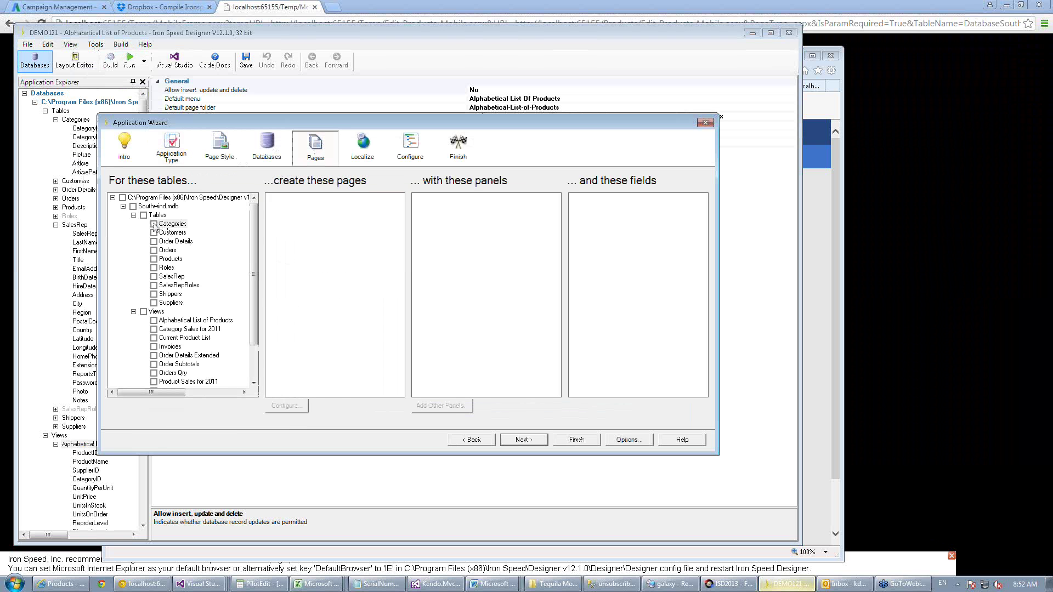
click(154, 225)
click(281, 242)
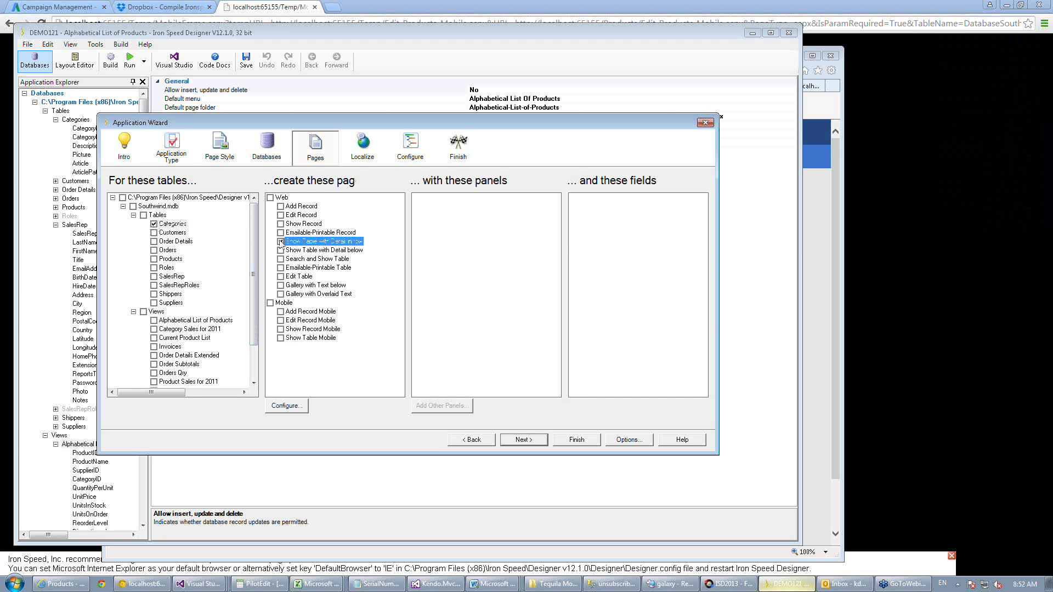
Finish the Application Wizard with the master table panel's field order configured as Database Field Order, and show the Layout Editor.
click(287, 406)
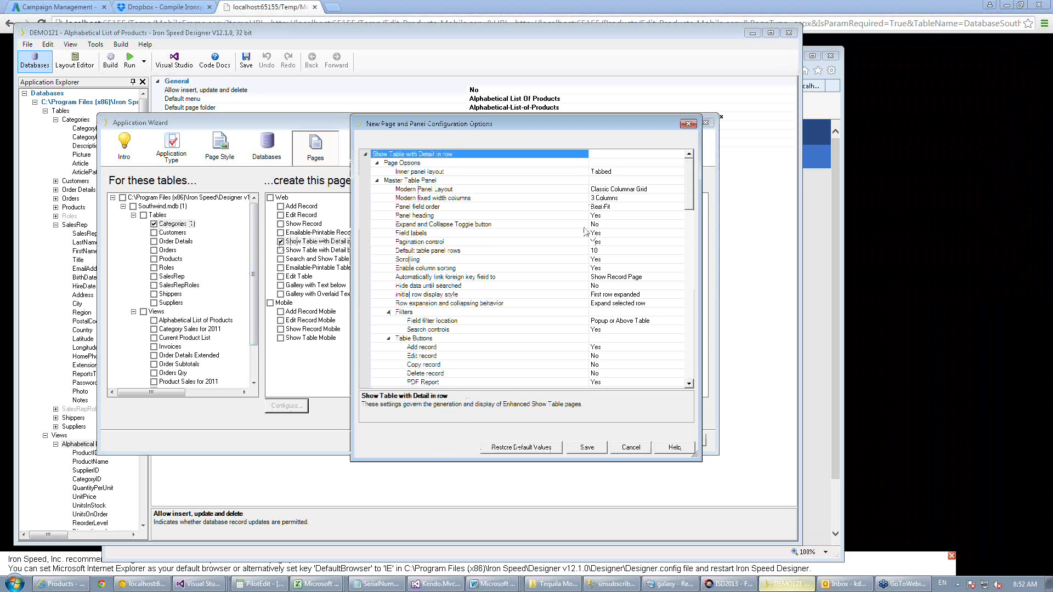
click(620, 206)
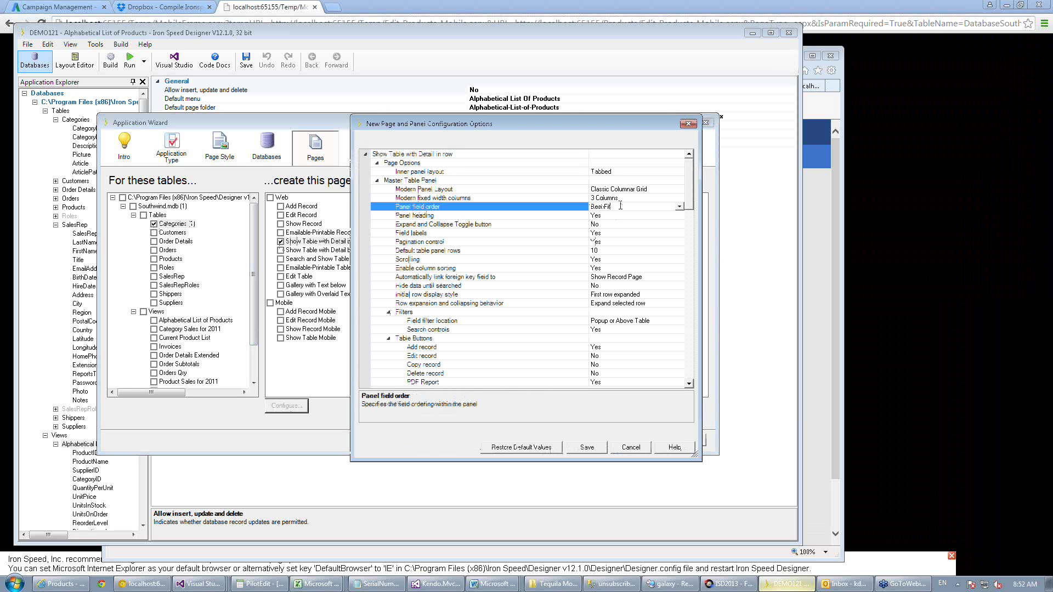
click(681, 207)
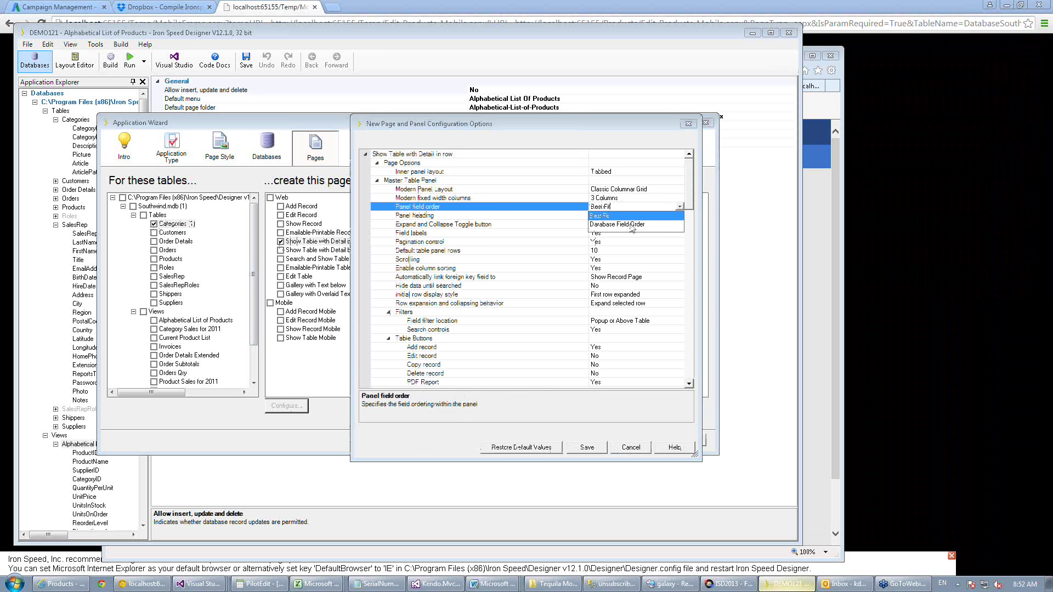
click(632, 225)
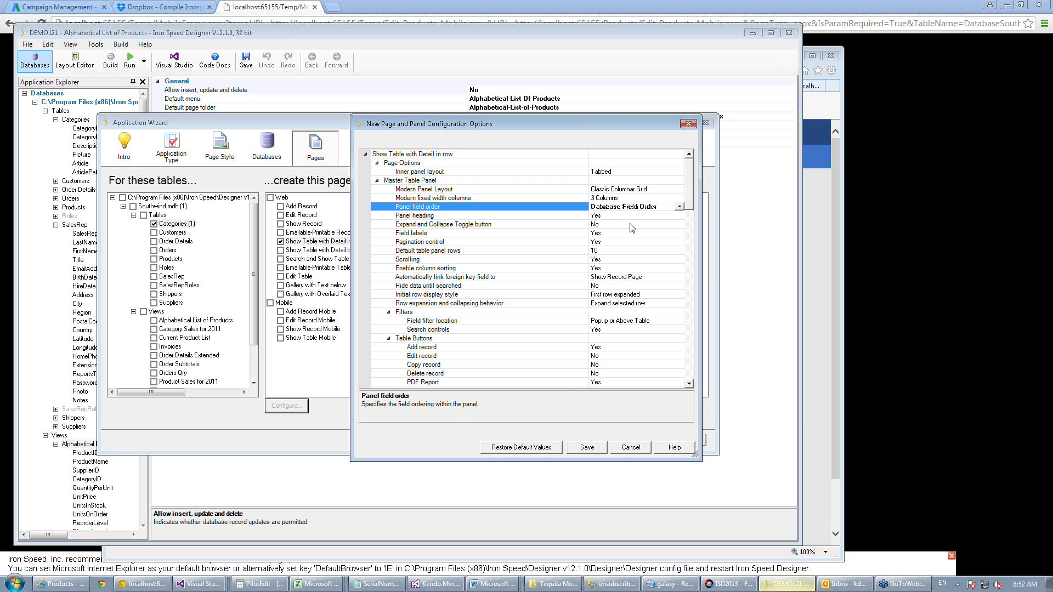
click(587, 448)
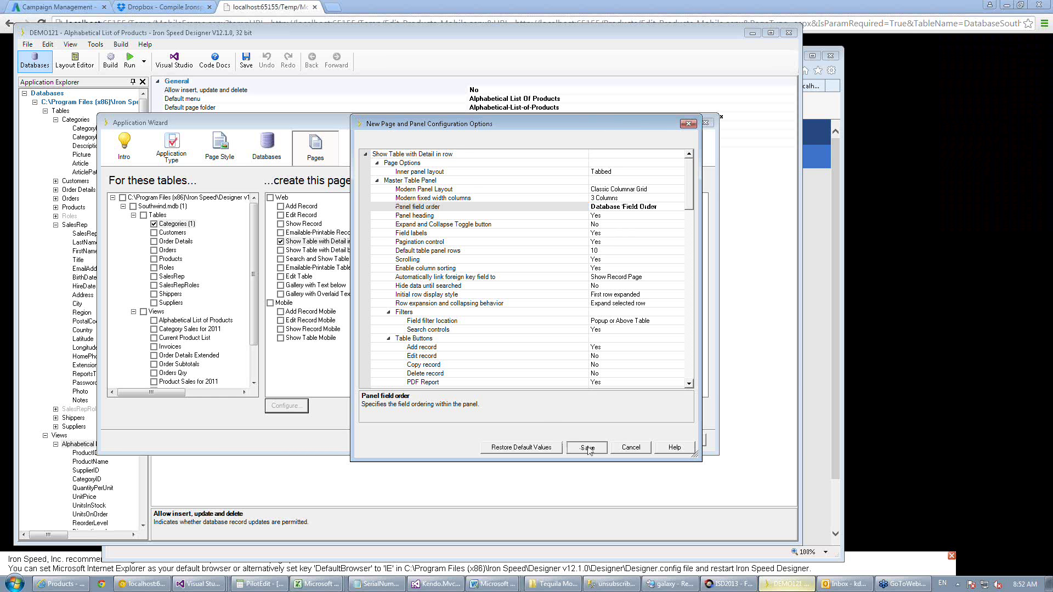
click(577, 440)
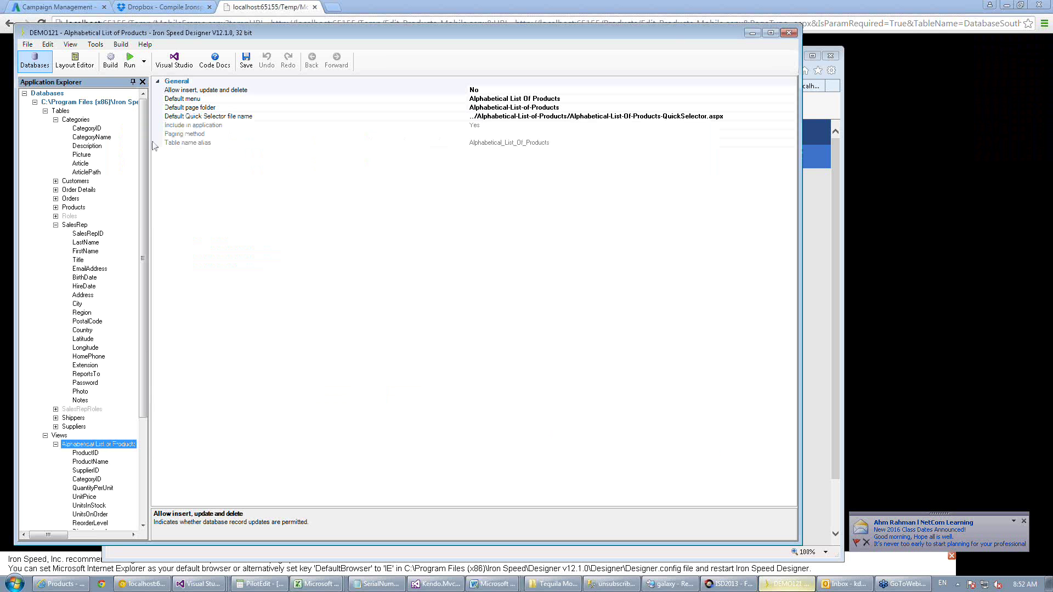
click(72, 62)
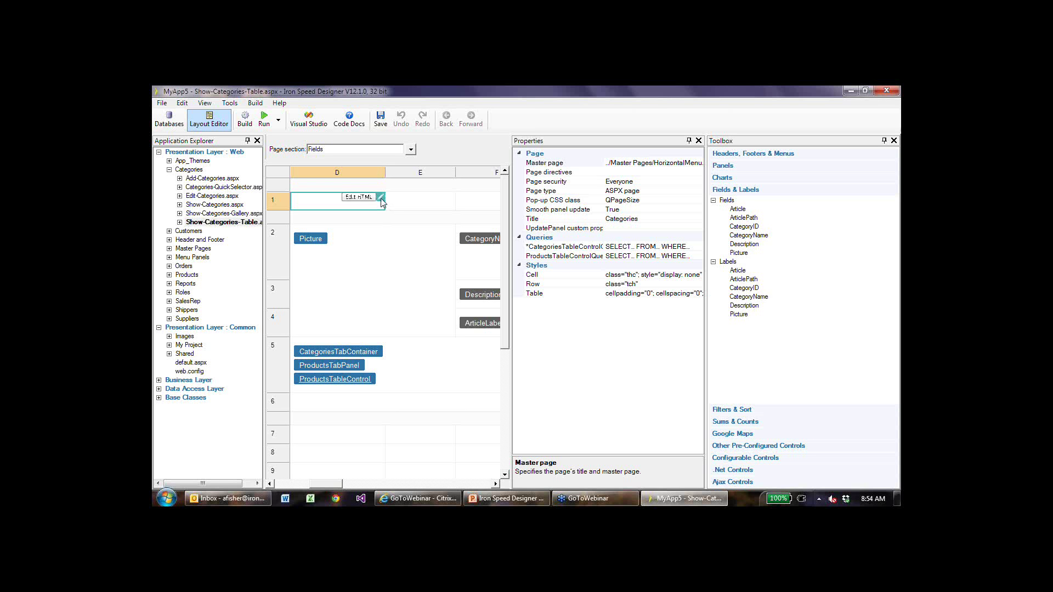
Inspect the HTML of the empty cell D1 and of the Picture cell, including its line break tag, on the MyApp5 Show-Categories-Table page.
click(381, 198)
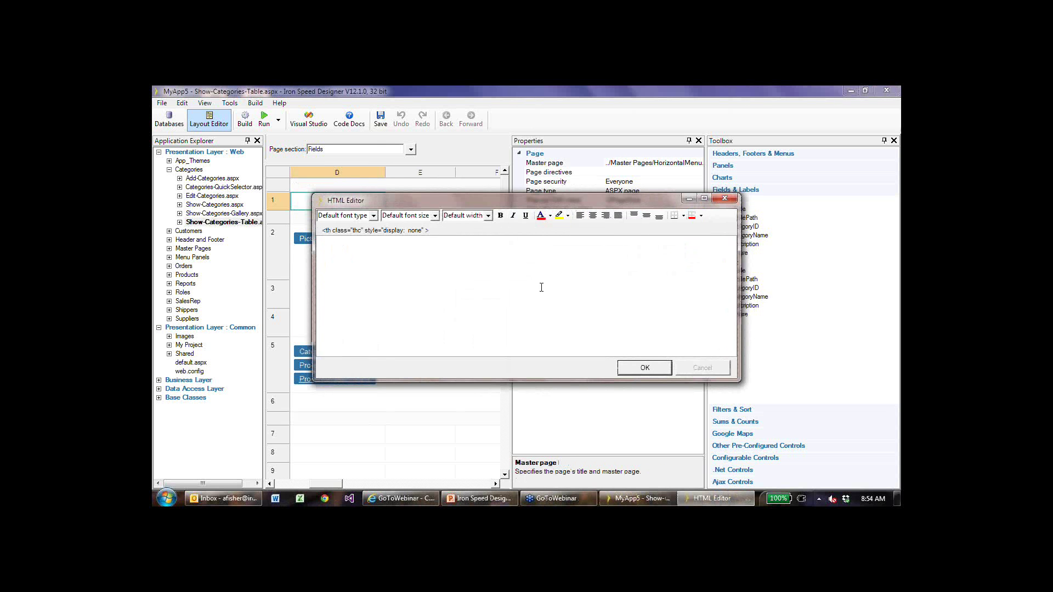
click(724, 198)
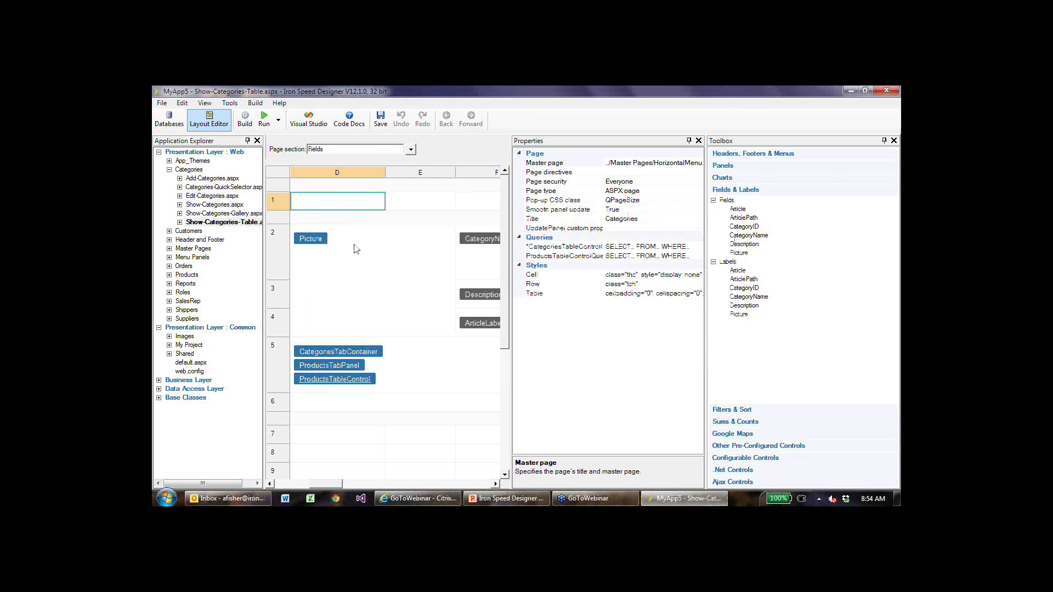
click(357, 245)
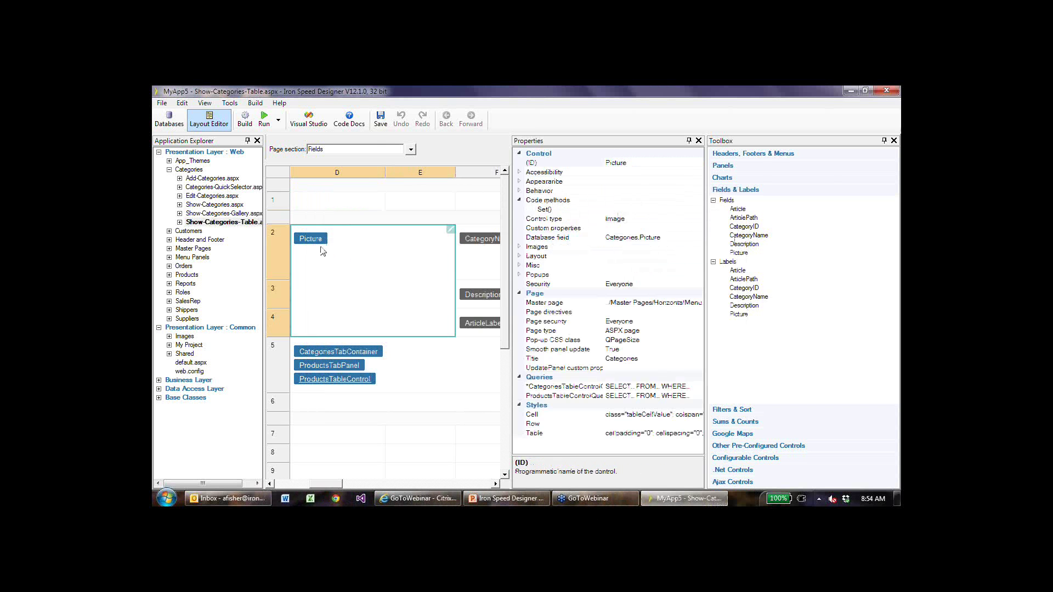
click(451, 231)
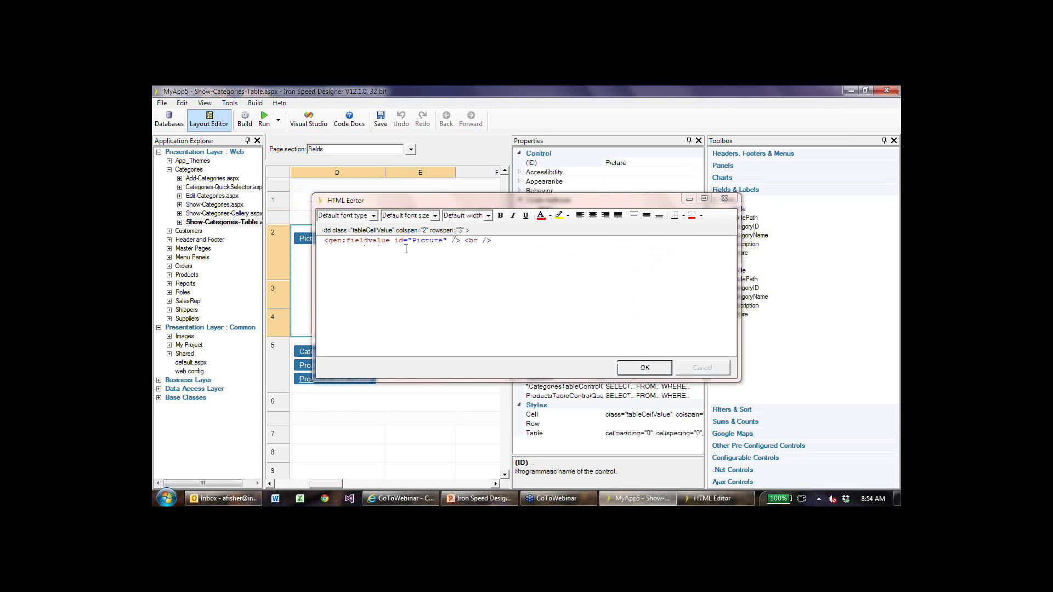
click(445, 241)
drag(491, 241, 465, 241)
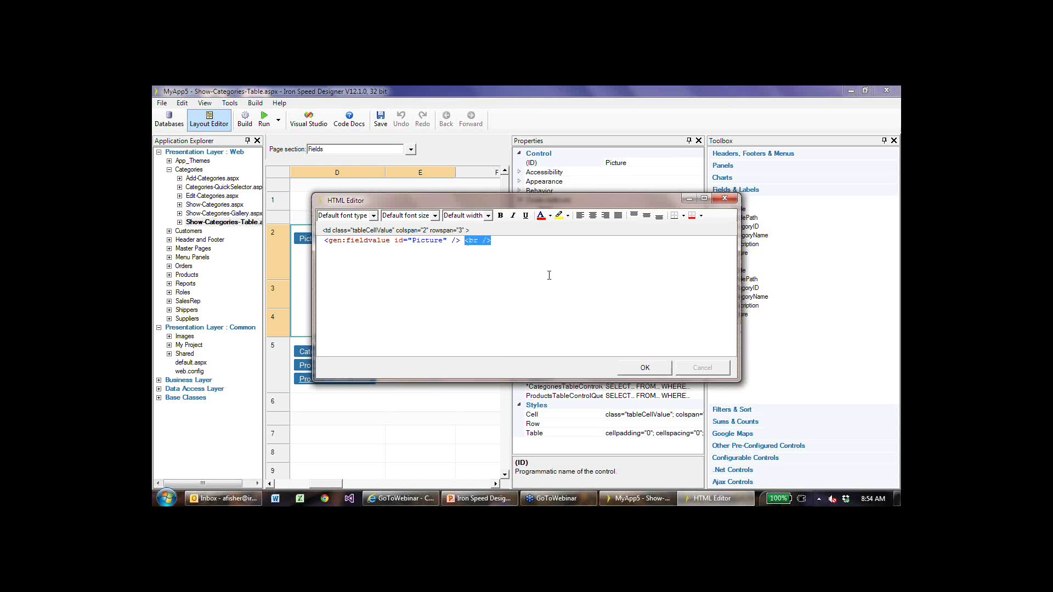
click(723, 200)
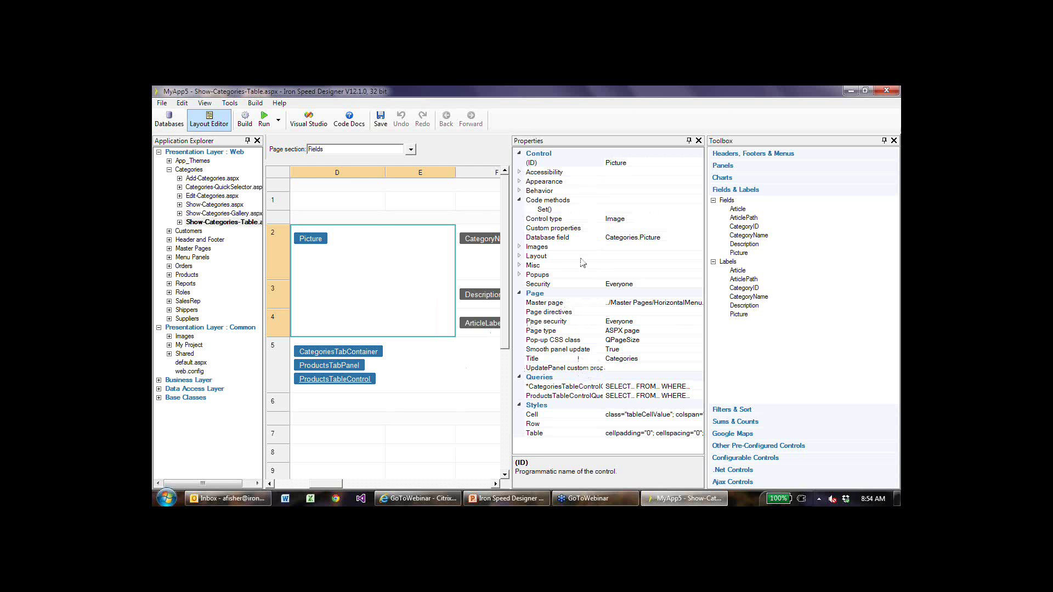
Inspect the CategoryName field's "Initialize when showing record" formula, and select the Description field.
click(473, 242)
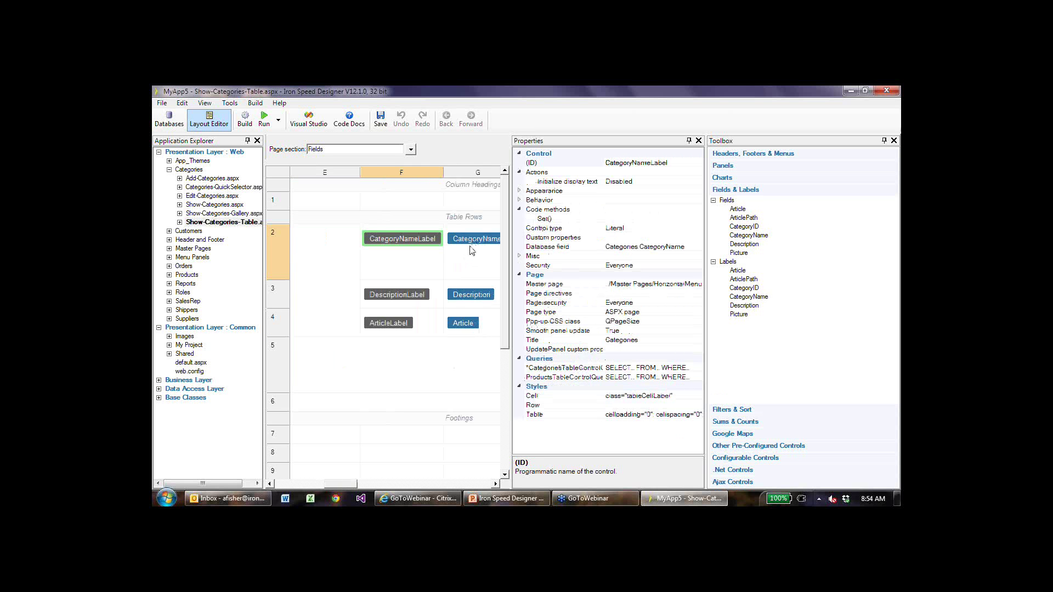
click(473, 241)
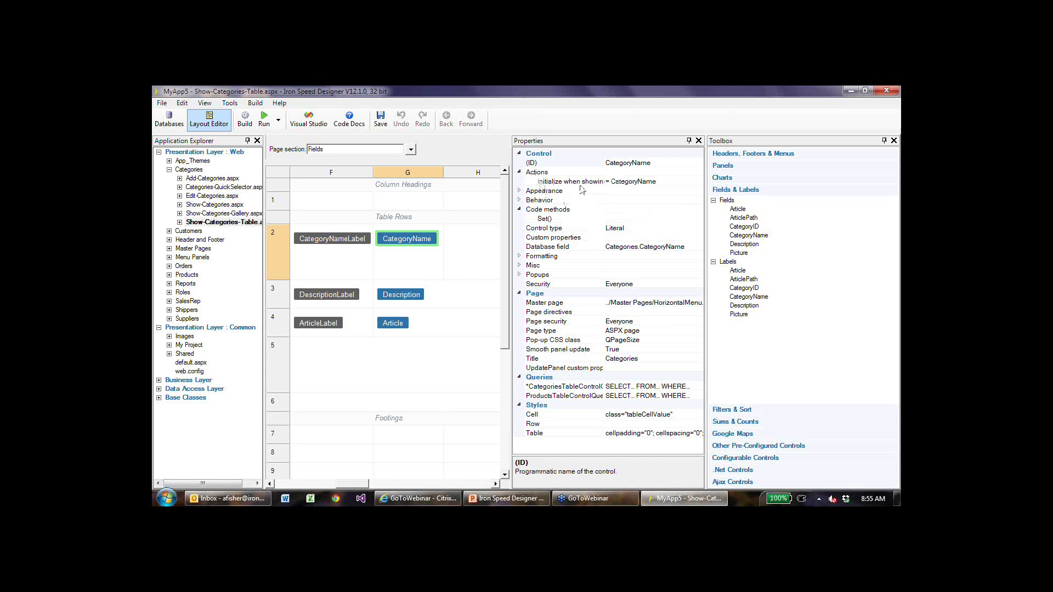
click(646, 181)
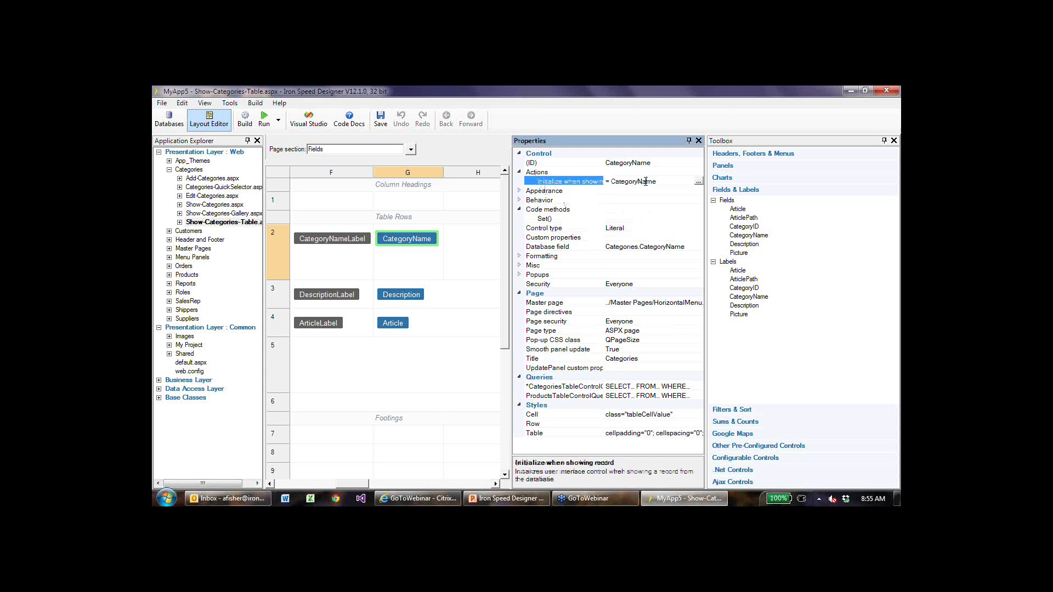
click(699, 182)
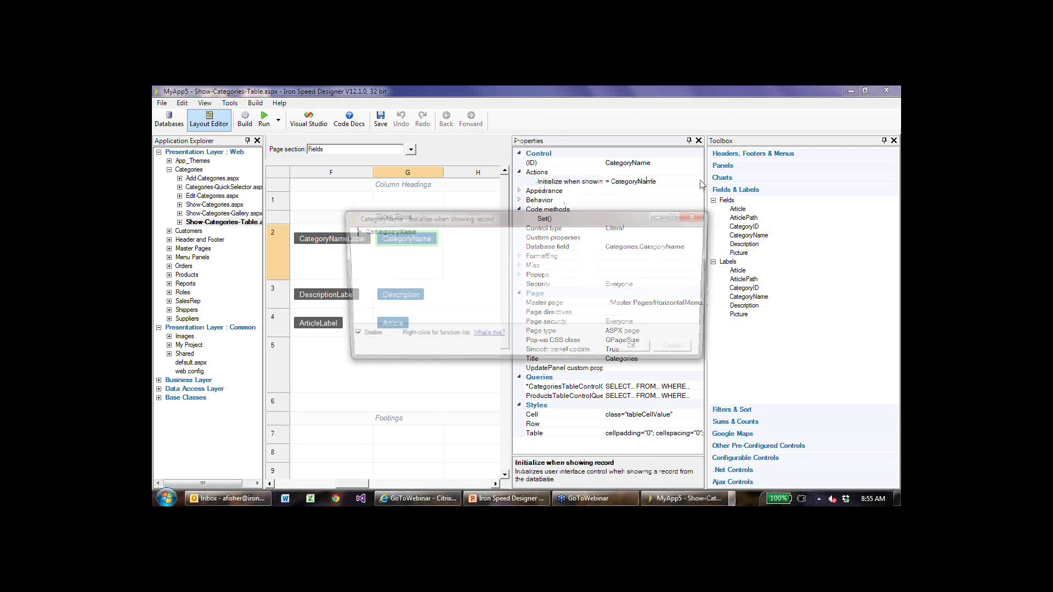
drag(559, 221, 667, 289)
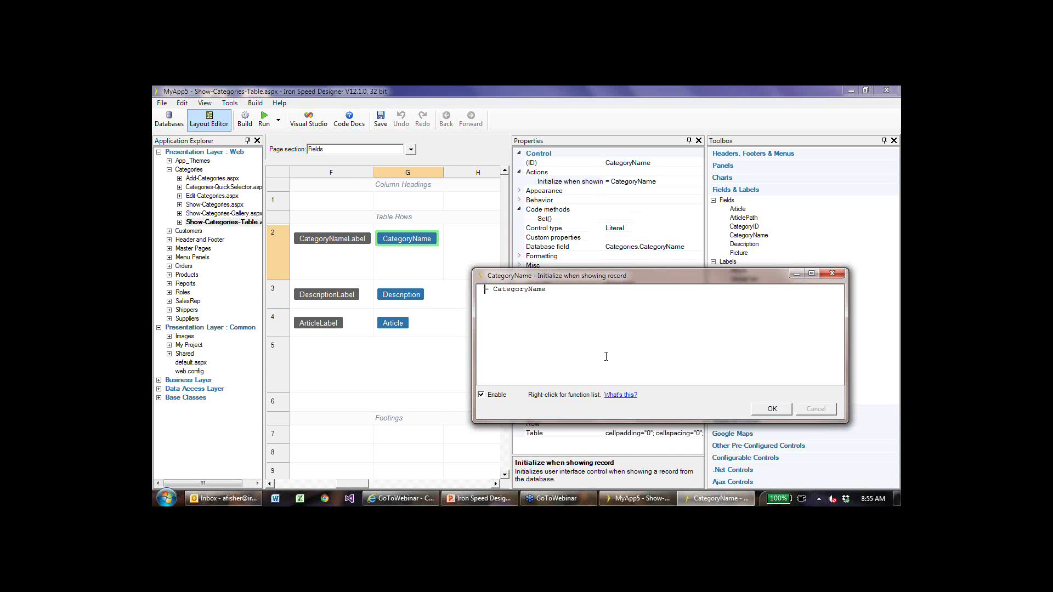
click(832, 273)
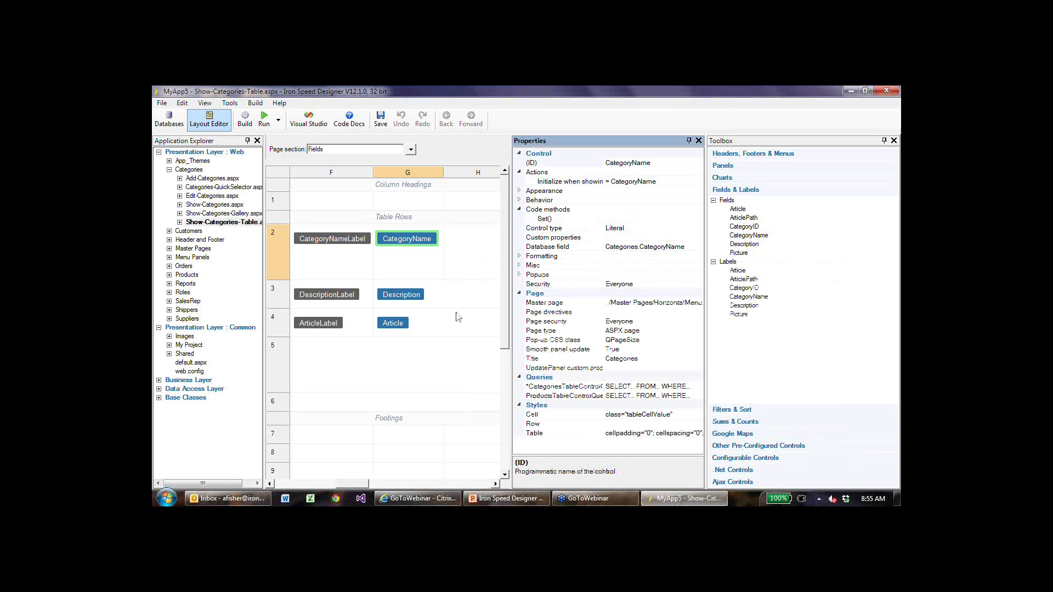
click(405, 298)
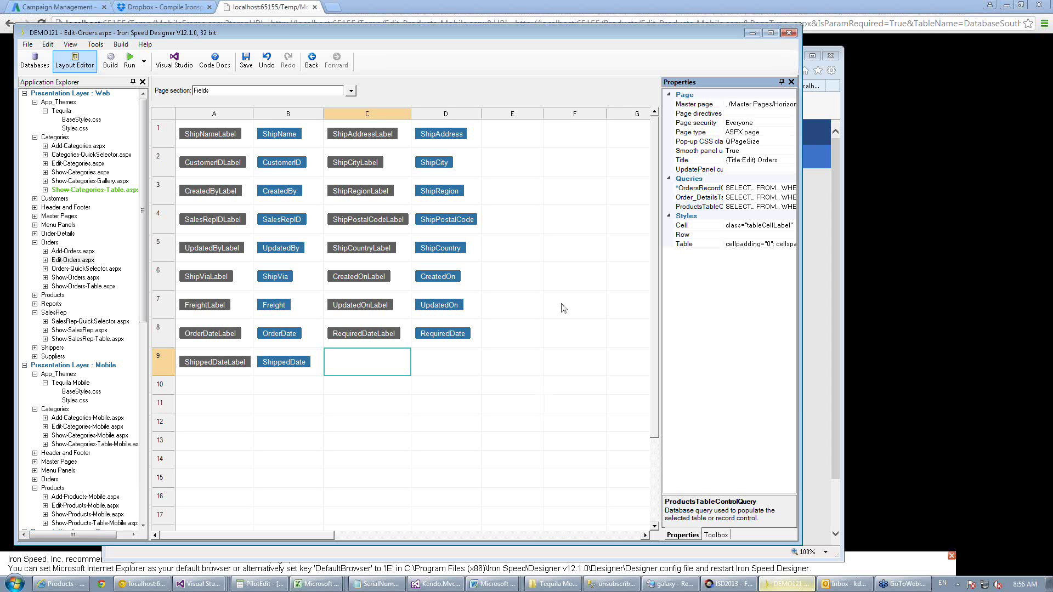
In the DEMO121 Application Wizard, choose the Show Table with Detail in row page for the Products table and preview the Detail below layout.
click(95, 46)
click(122, 82)
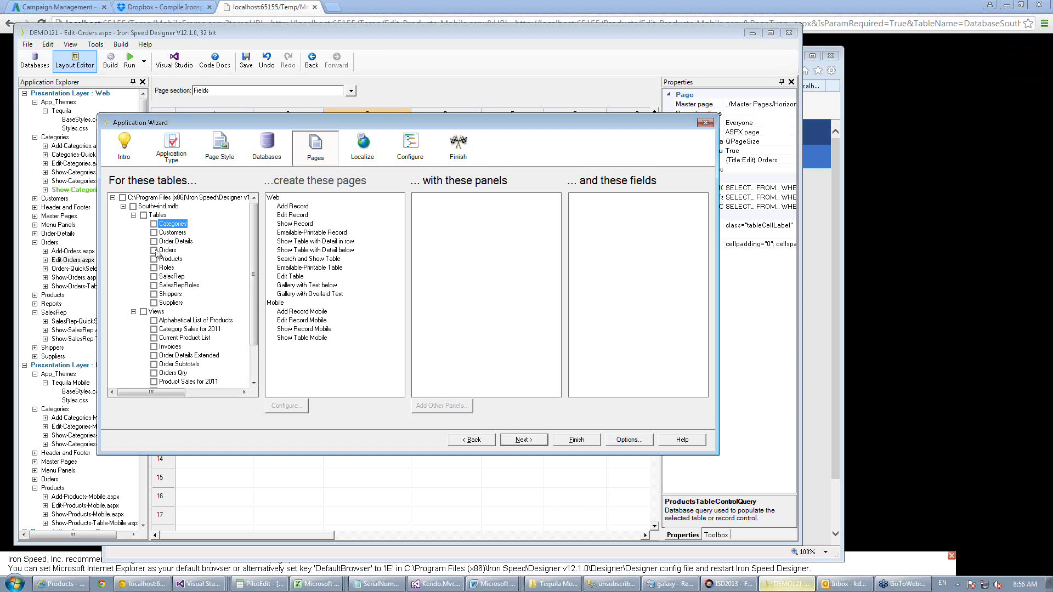
click(154, 258)
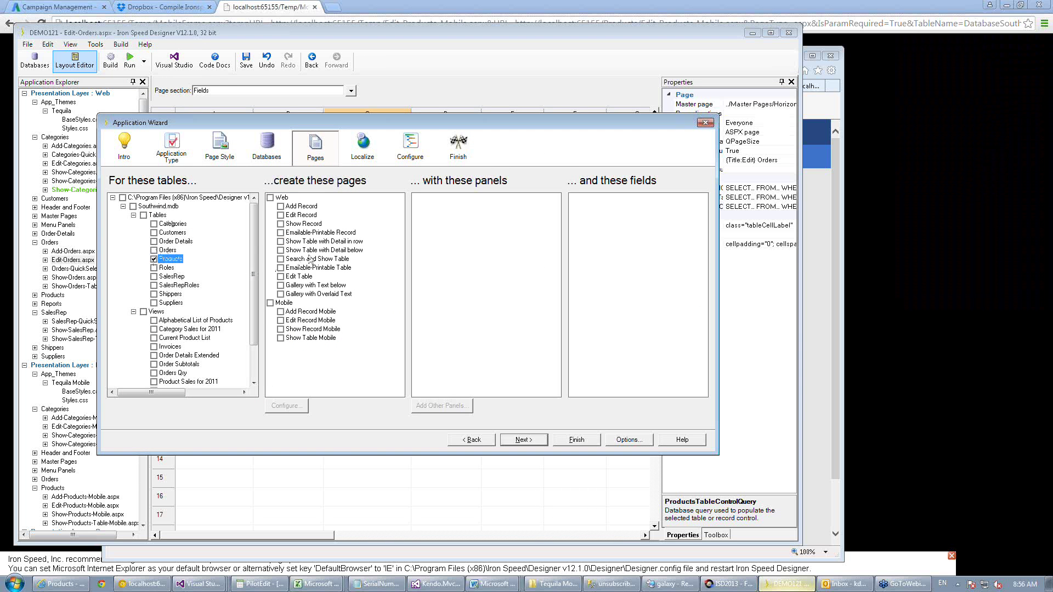
mouse_move(314, 250)
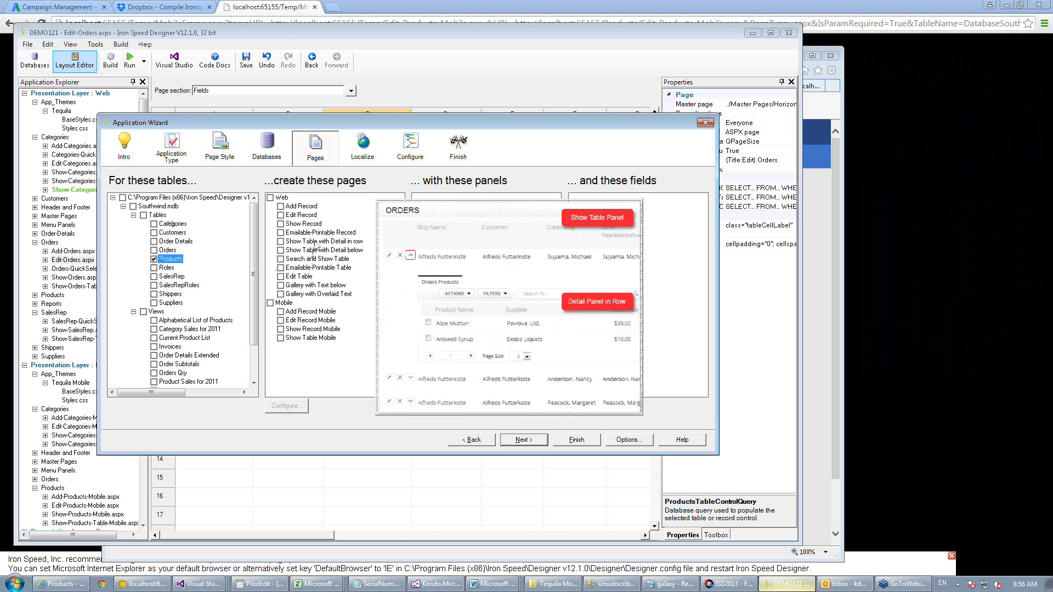
click(316, 242)
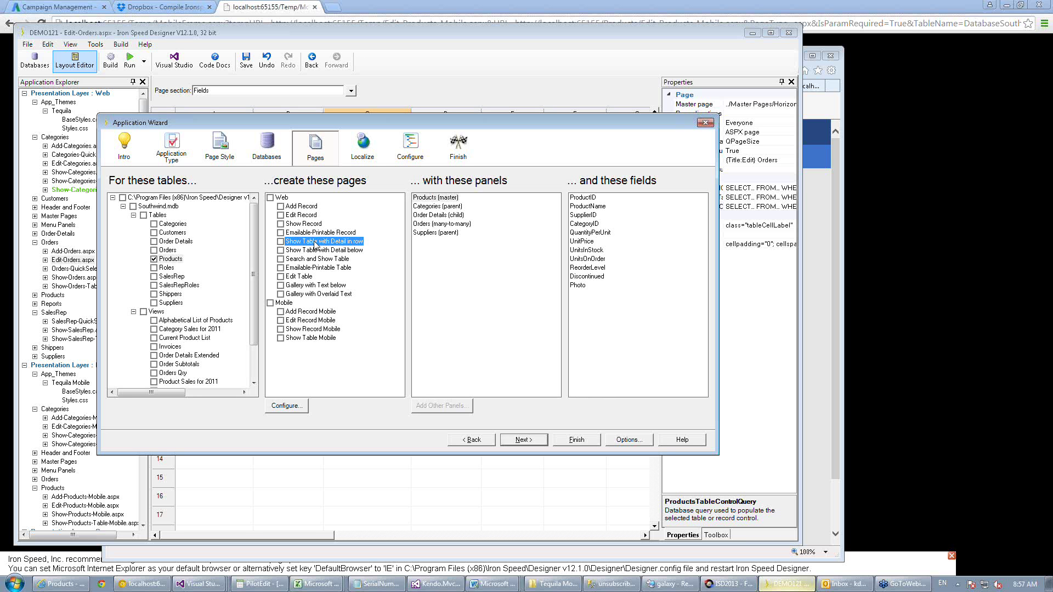
click(280, 242)
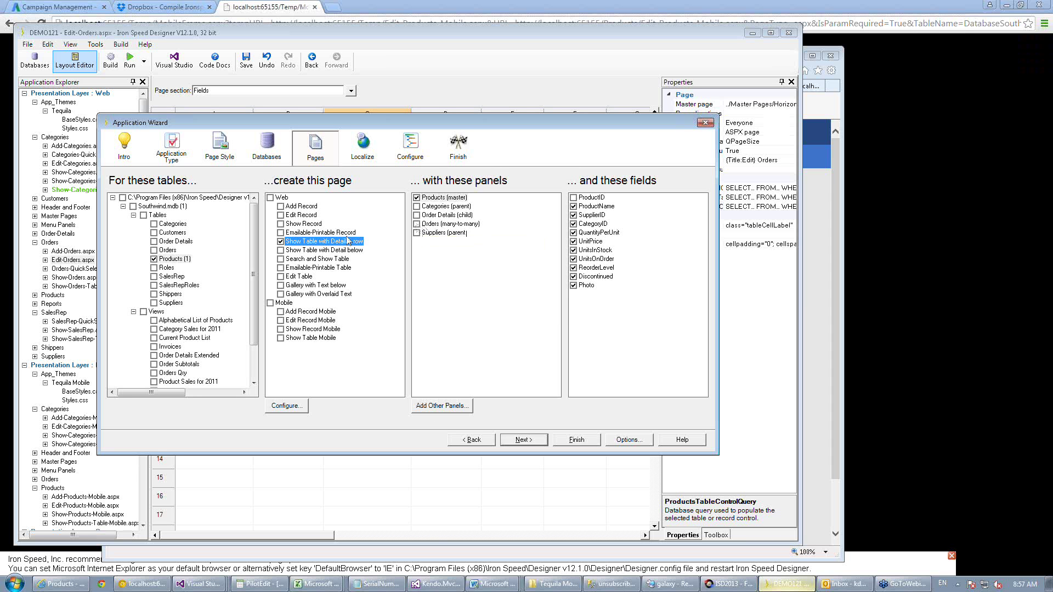
mouse_move(335, 255)
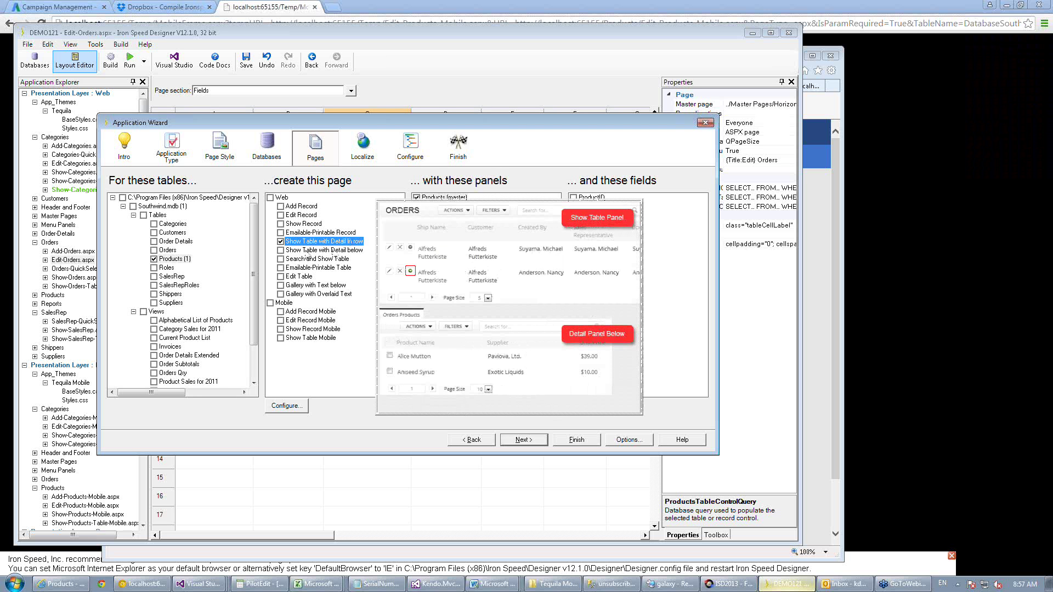
Switch to Internet Explorer and view the Show Categories and Show Order Details pages of the web application.
click(65, 585)
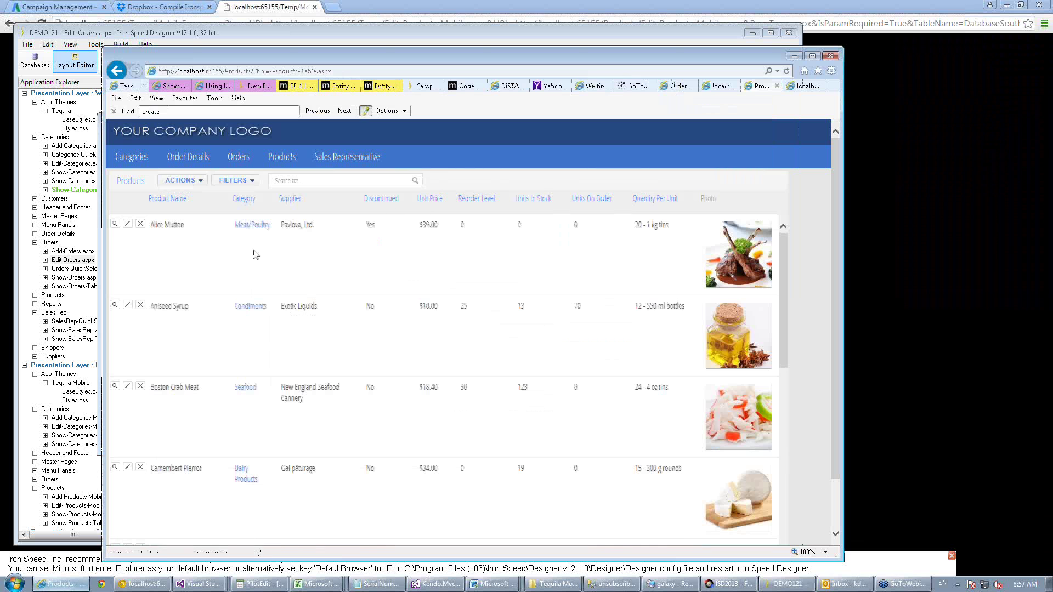
mouse_move(132, 158)
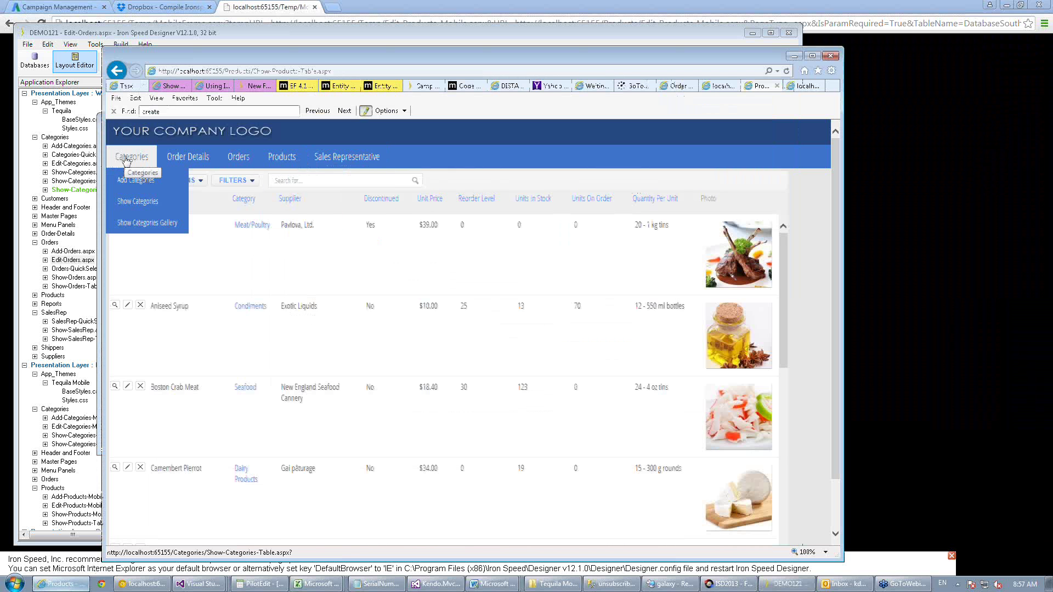
click(127, 203)
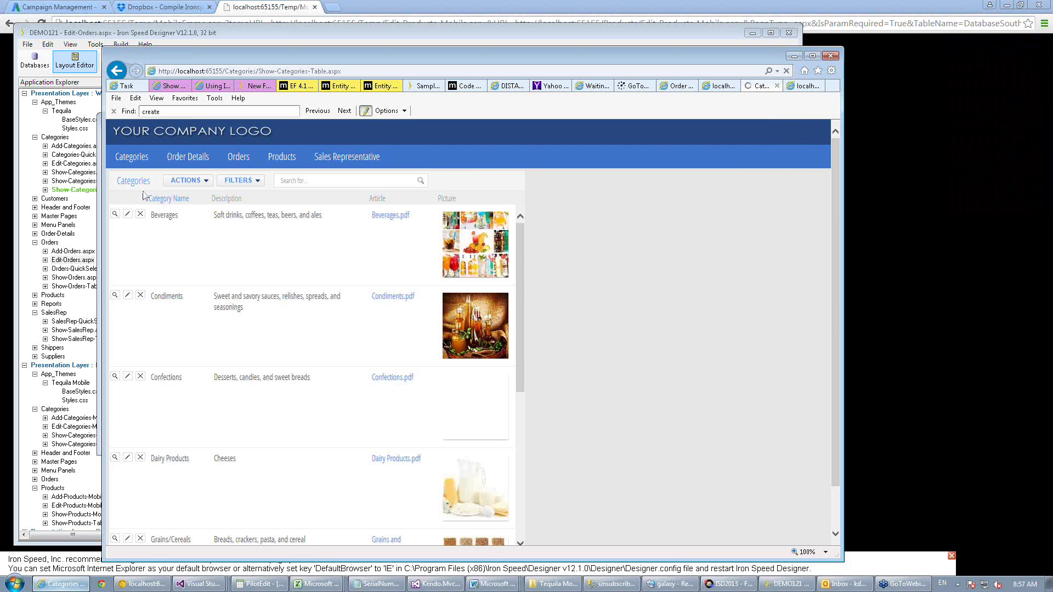
mouse_move(188, 160)
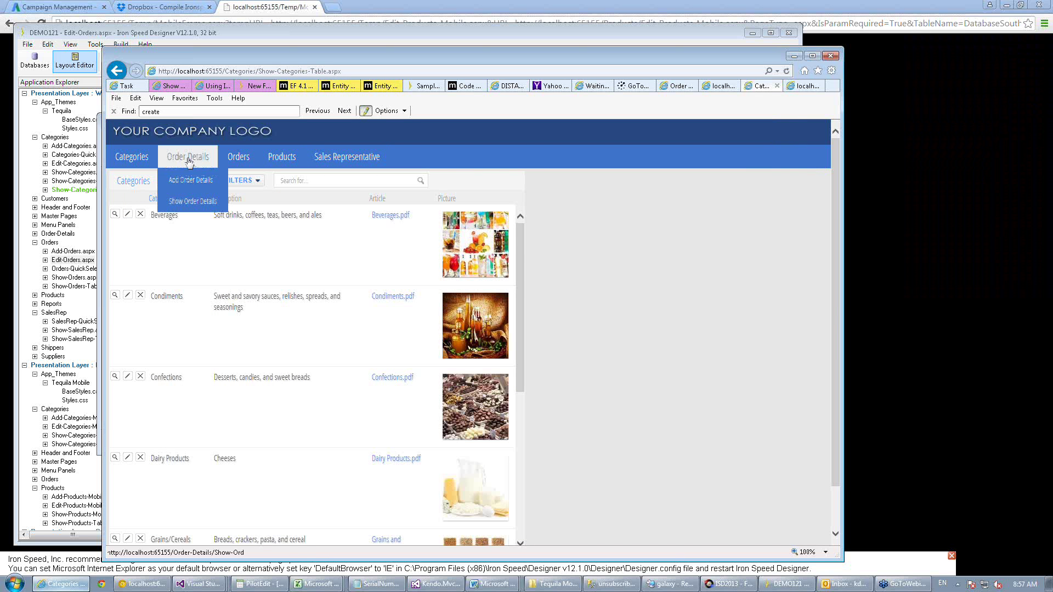
click(185, 201)
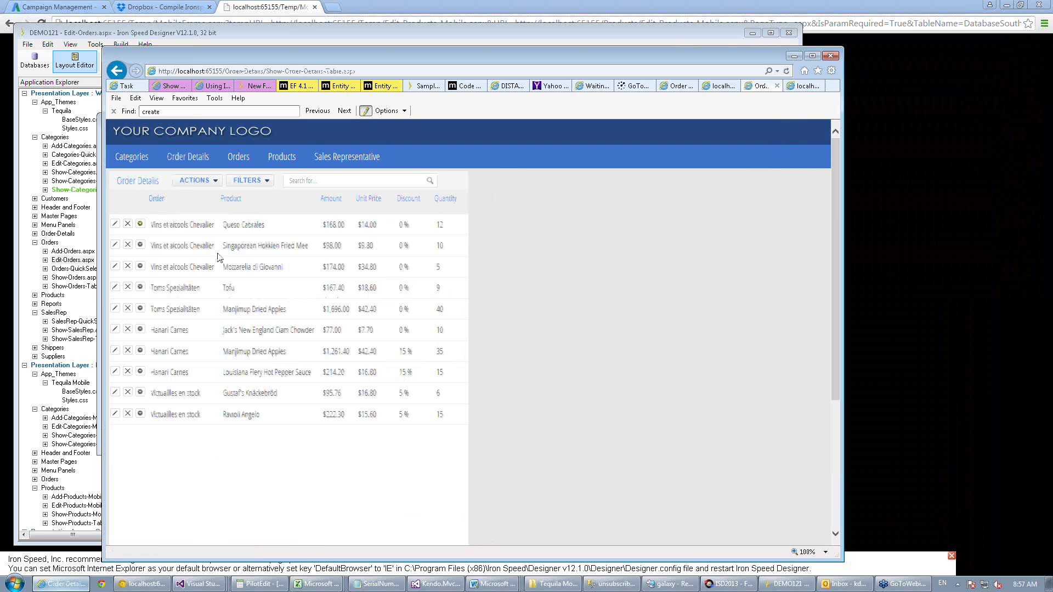
Open the Show Orders page, collapse the first order's details, and expand the second order's details to view the list.
mouse_move(236, 164)
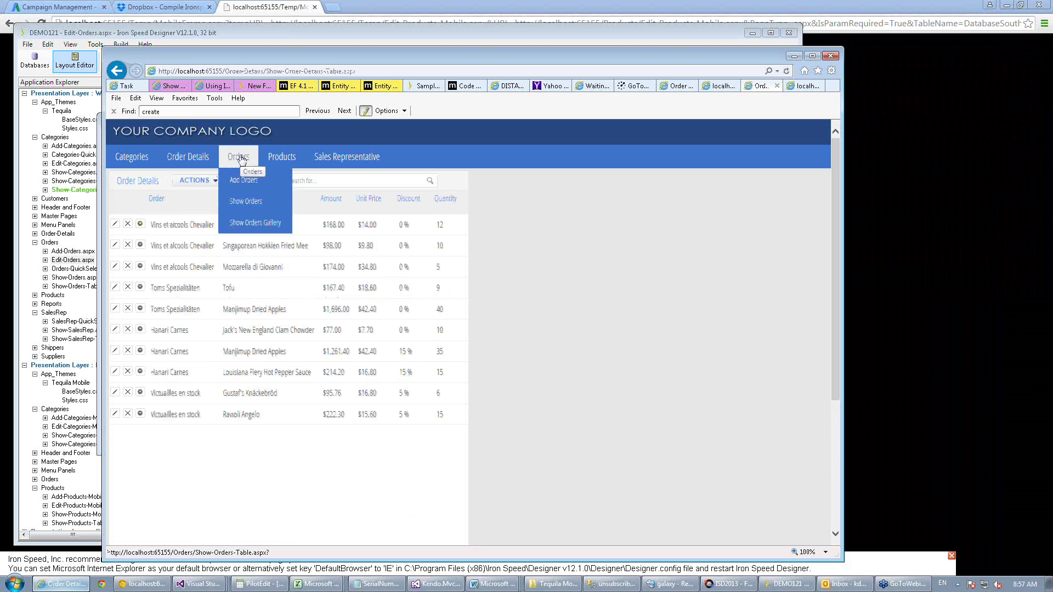
click(245, 225)
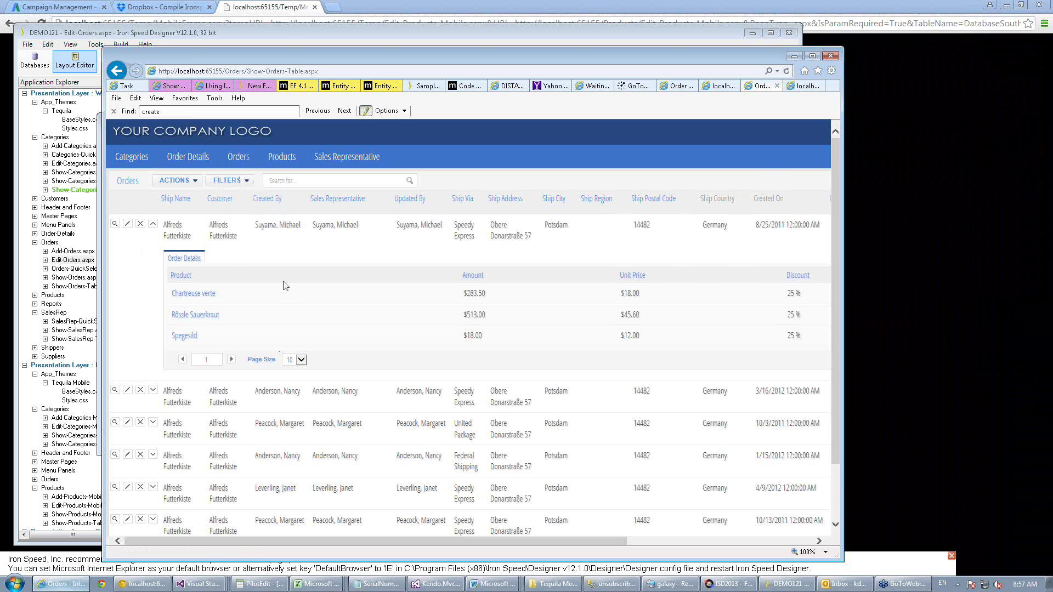
click(153, 224)
click(152, 270)
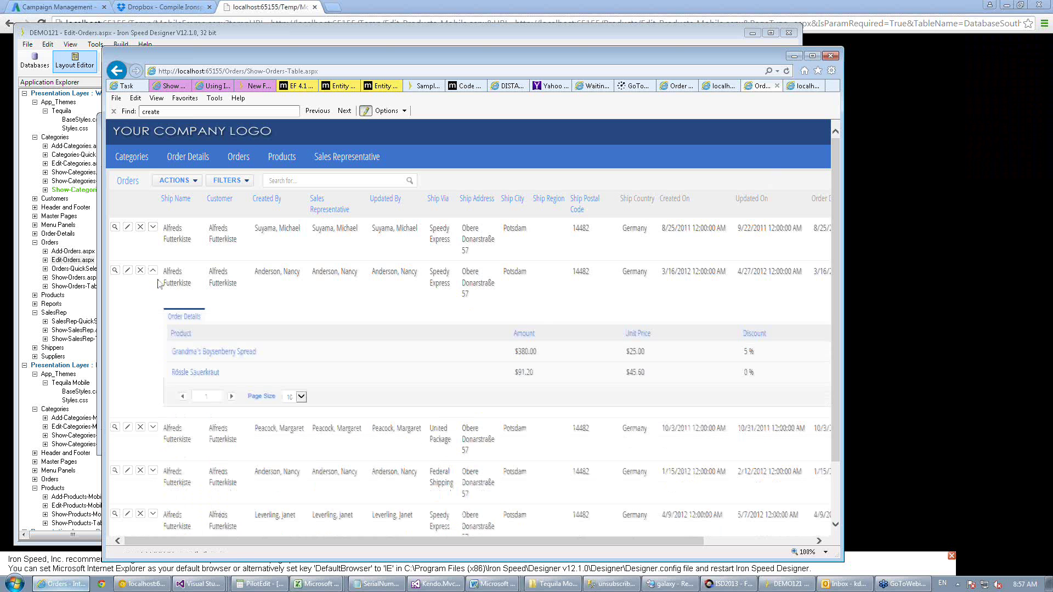
scroll(154, 317, down, 4)
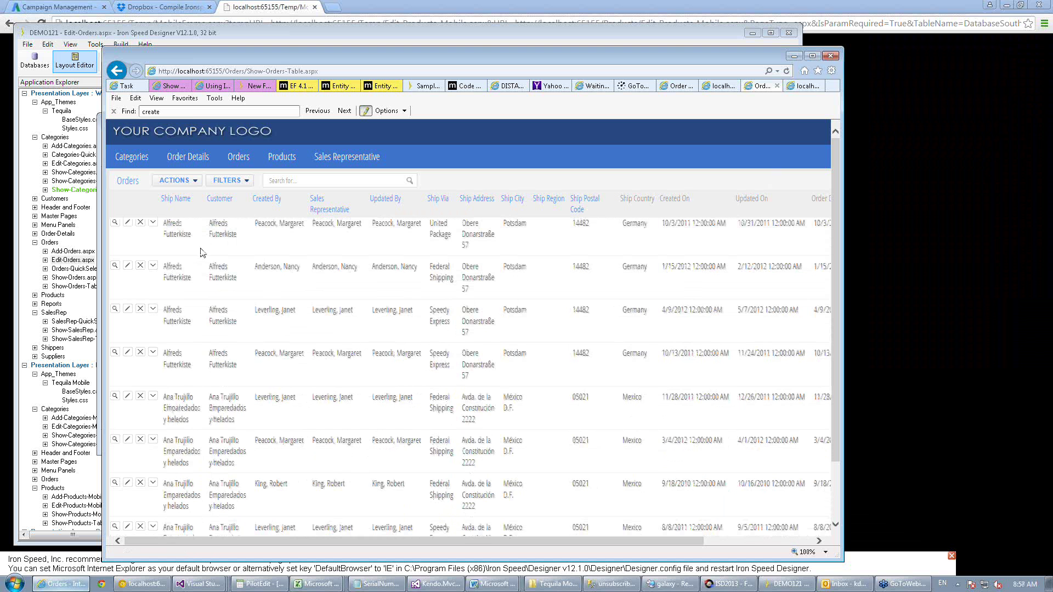
Return to Iron Speed Designer's Application Wizard and add Order Details to Products' detail-in-row page, plus Add Record and Edit Record pages with Order Details for editing.
click(782, 585)
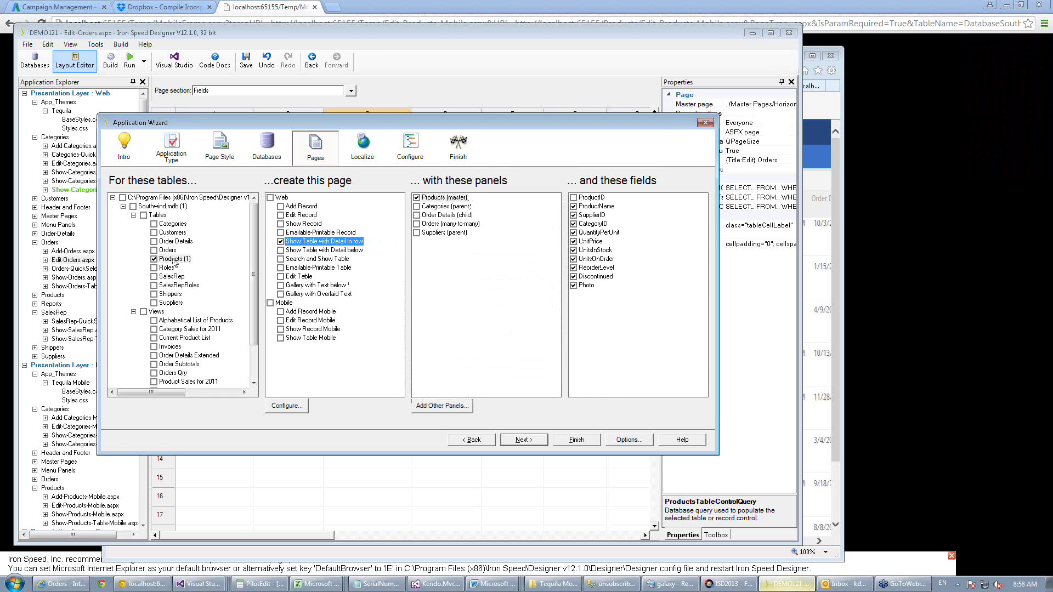
mouse_move(319, 245)
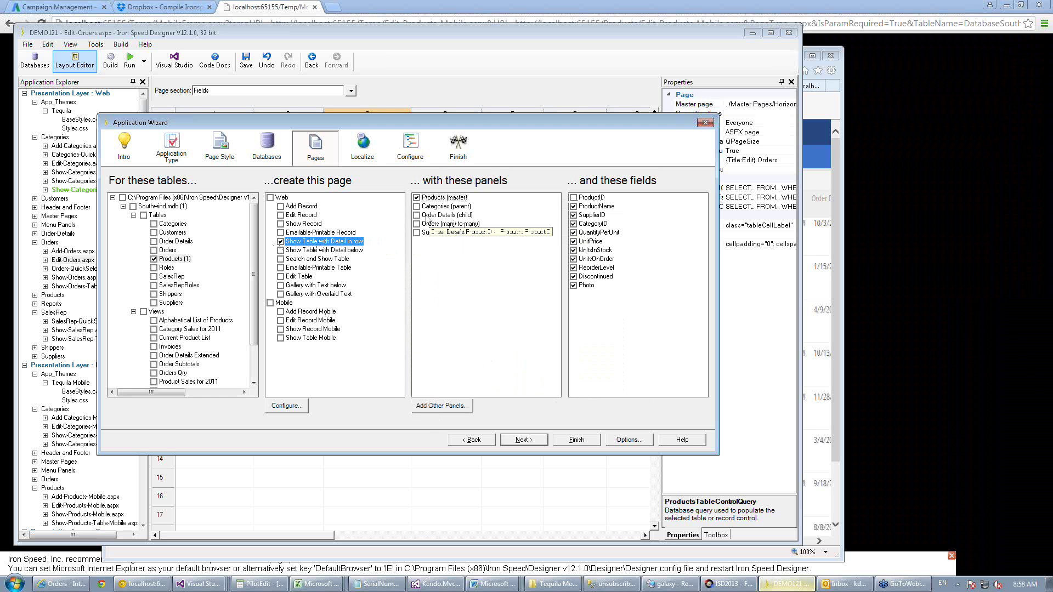
click(416, 215)
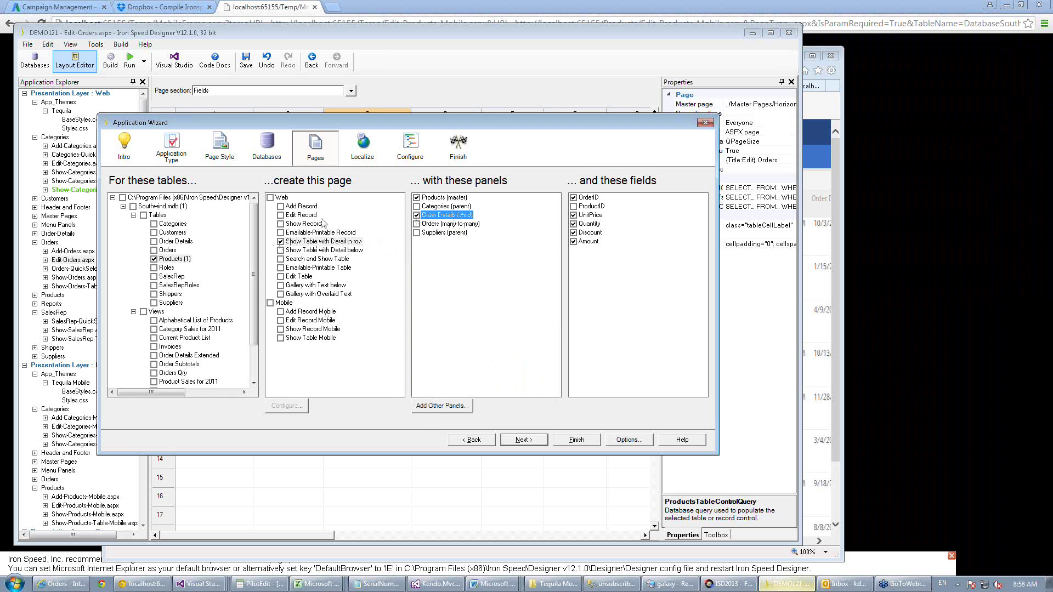
click(280, 207)
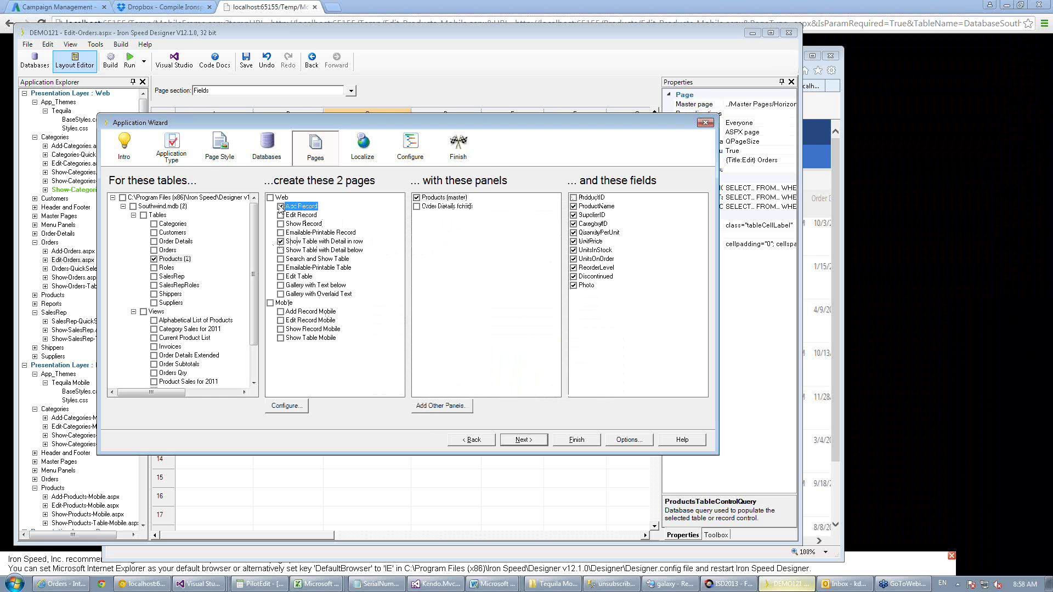
click(280, 215)
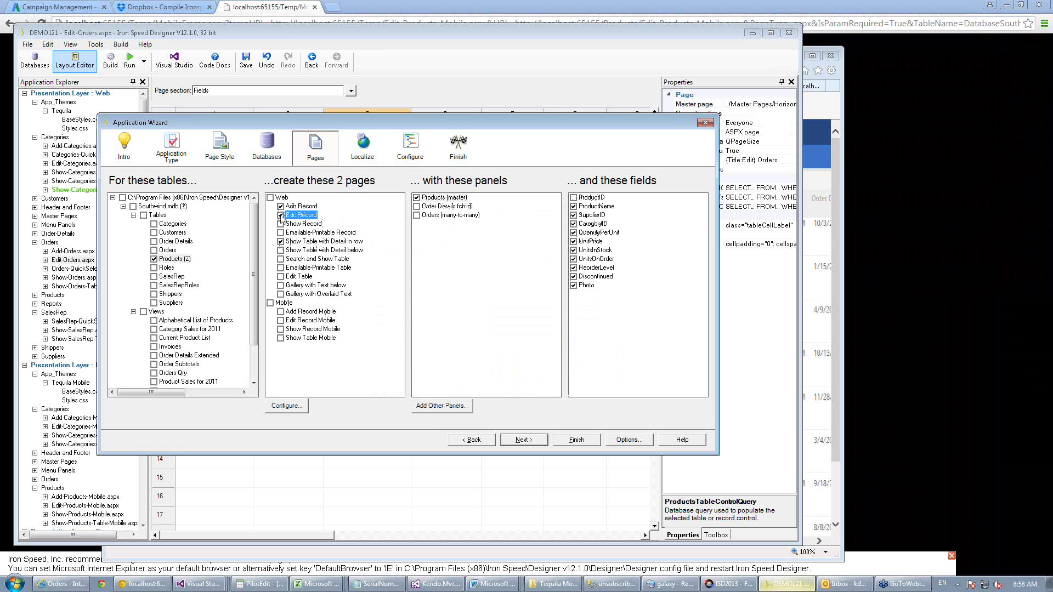
click(417, 207)
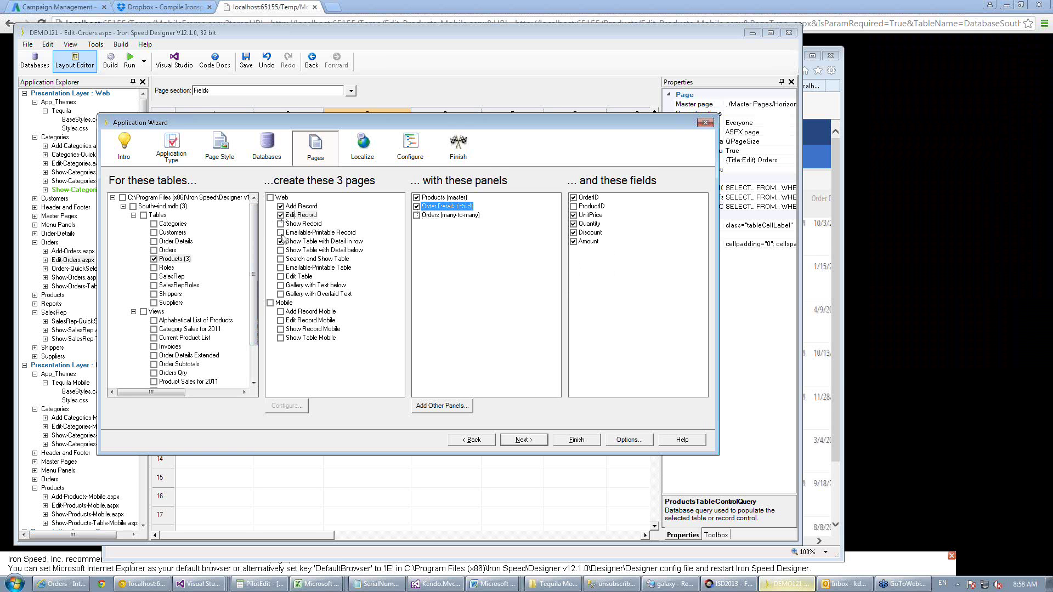
Choose an Edit Record page for the Orders table, preview its detail panel layout, and close the Application Wizard without finishing.
click(155, 250)
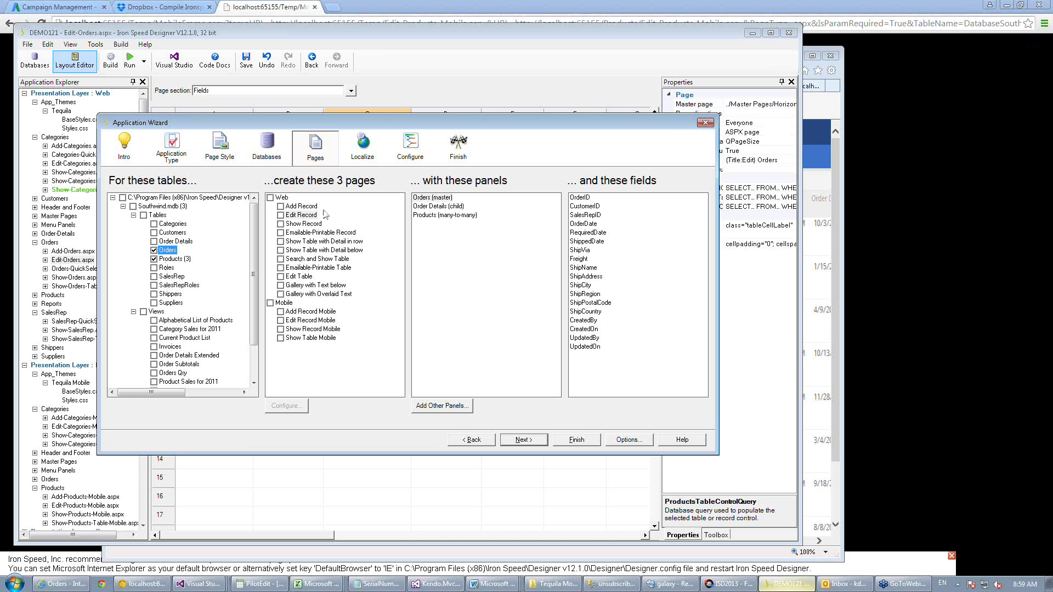
click(282, 217)
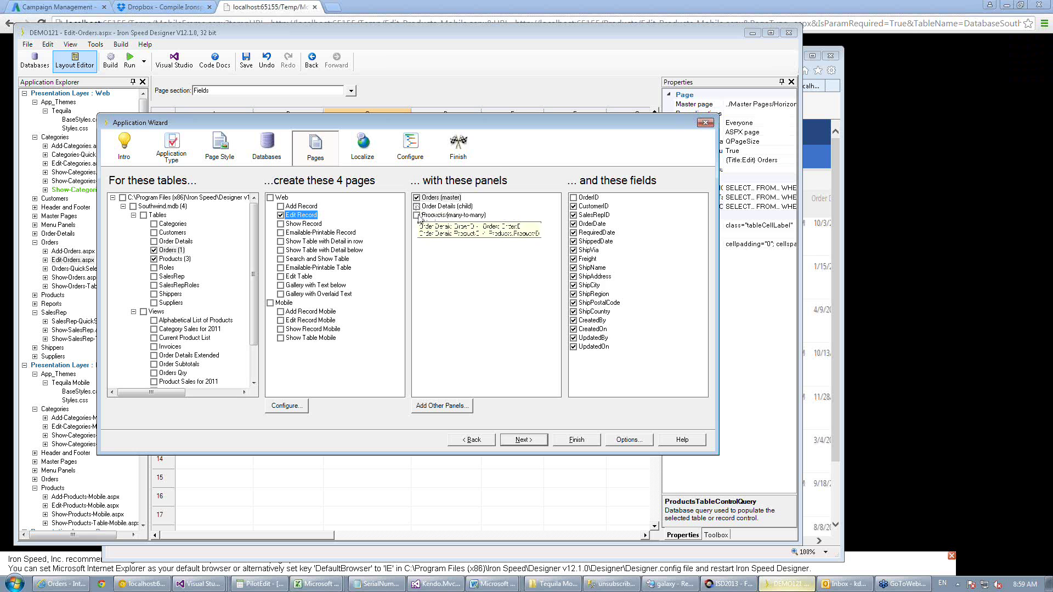
mouse_move(297, 219)
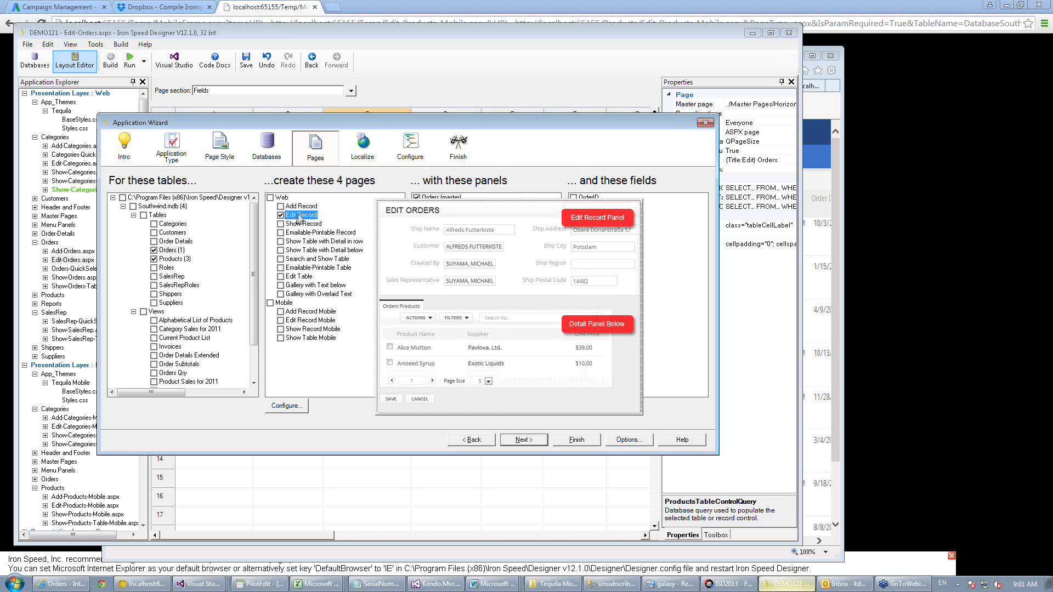
click(706, 124)
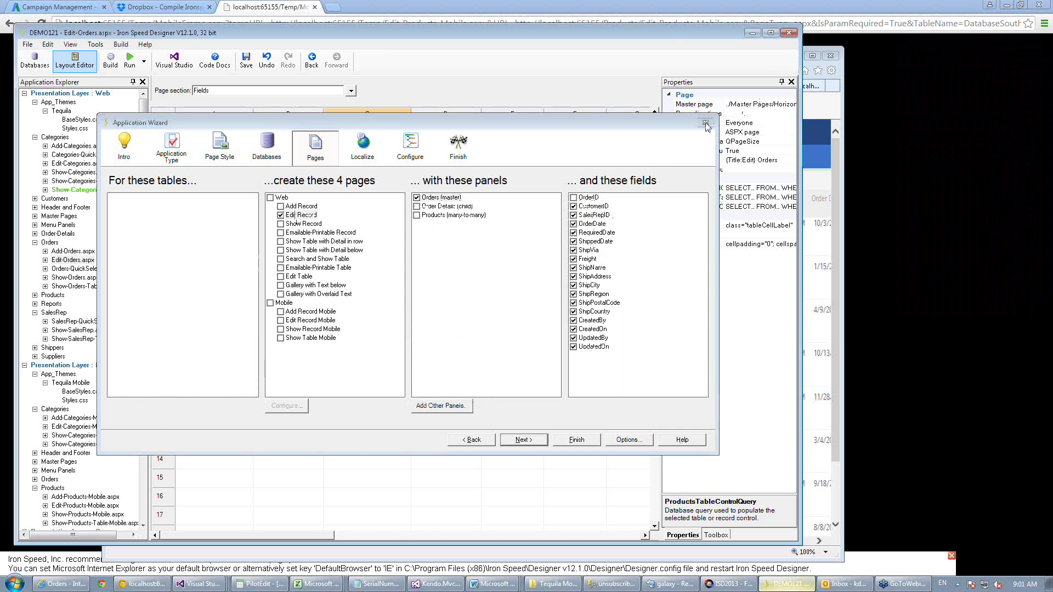
Open the shared Pagination.ascx component from the Common presentation layer in the layout editor.
drag(144, 305, 136, 489)
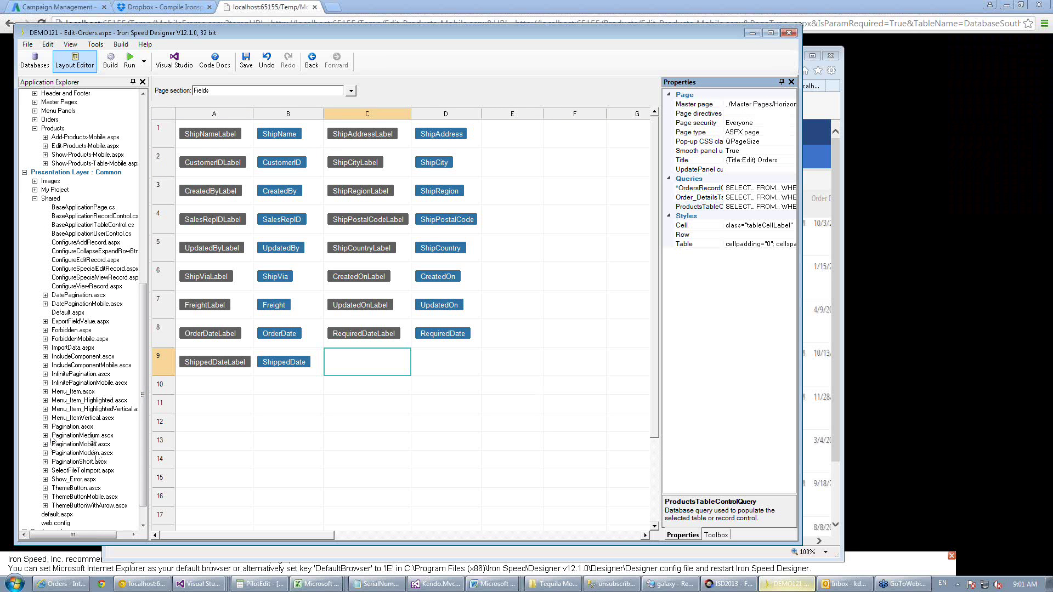
double_click(71, 426)
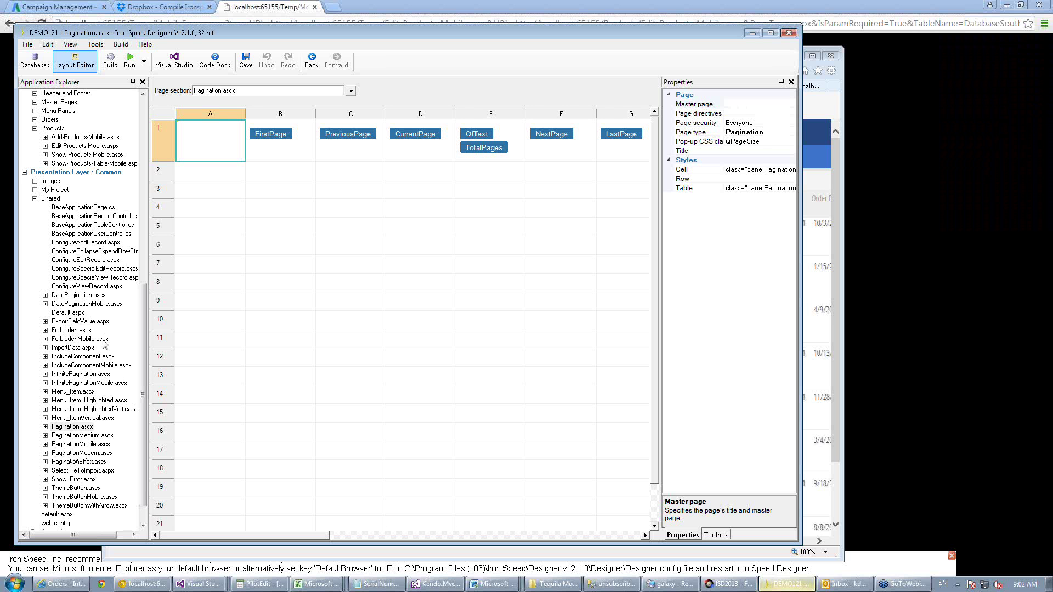
Open Show-Products-Table-Mobile.aspx at its ProductsTableControl section and move the Pagination control to column G of row 2.
double_click(102, 164)
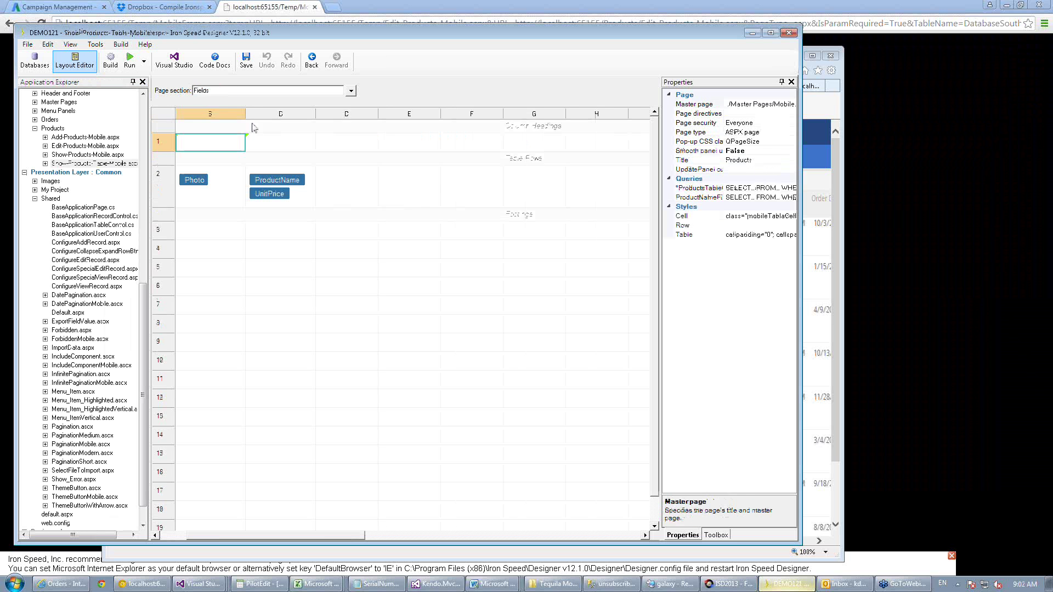
click(351, 91)
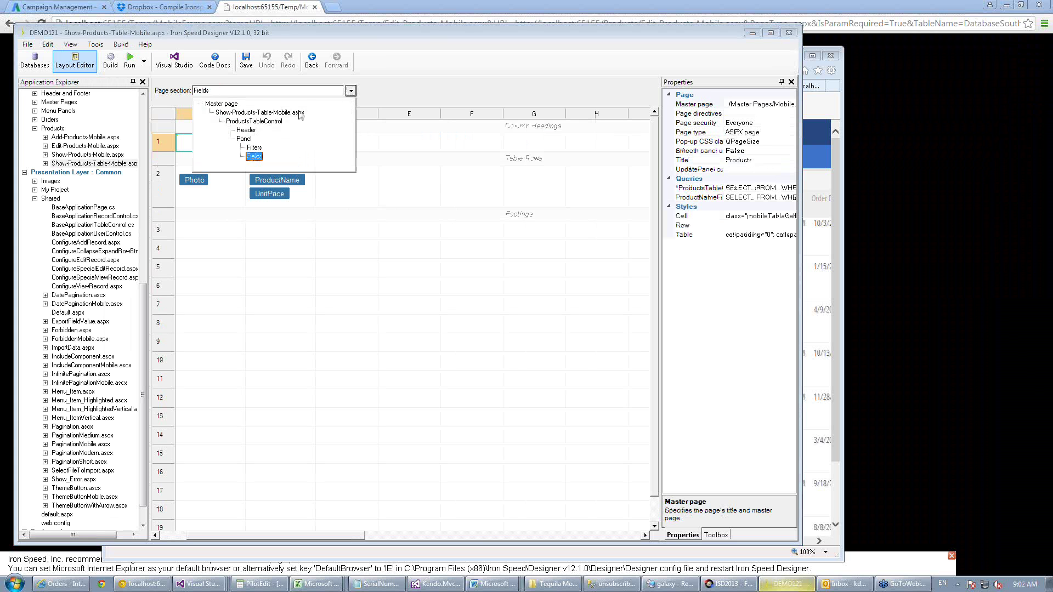
click(247, 122)
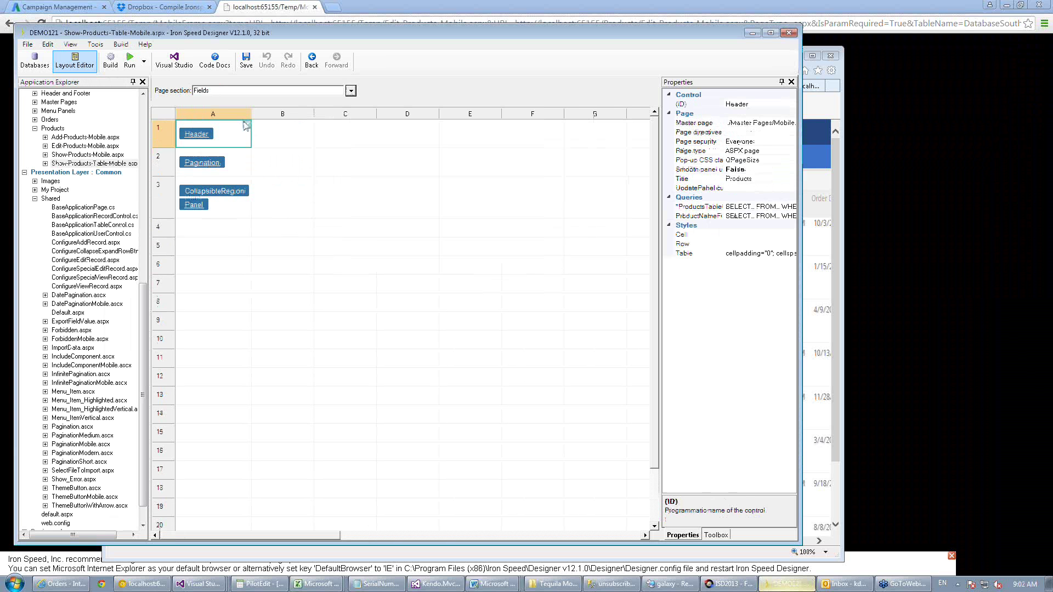
click(211, 163)
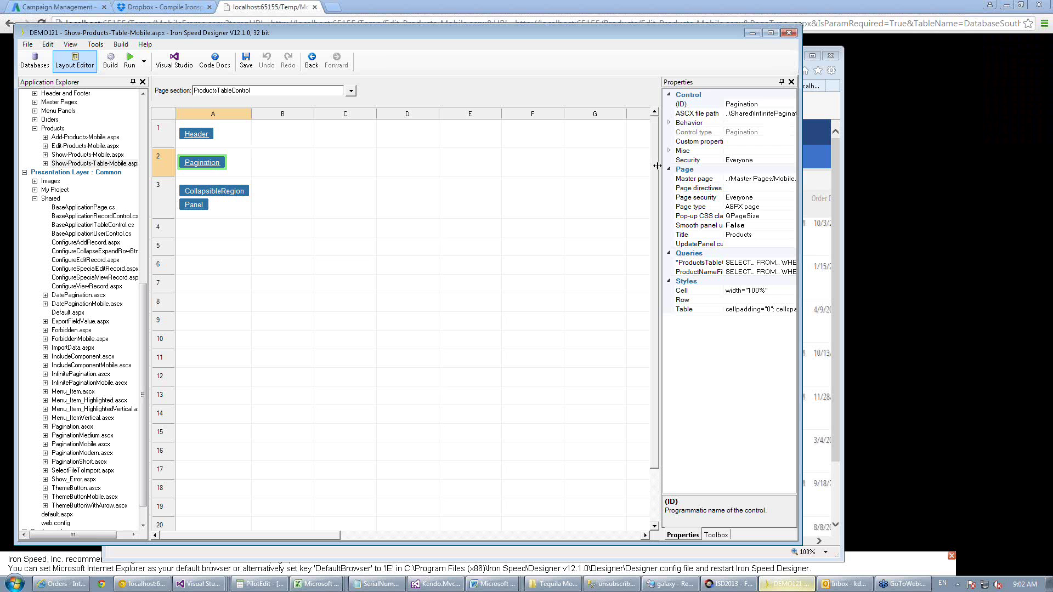
drag(657, 166, 613, 171)
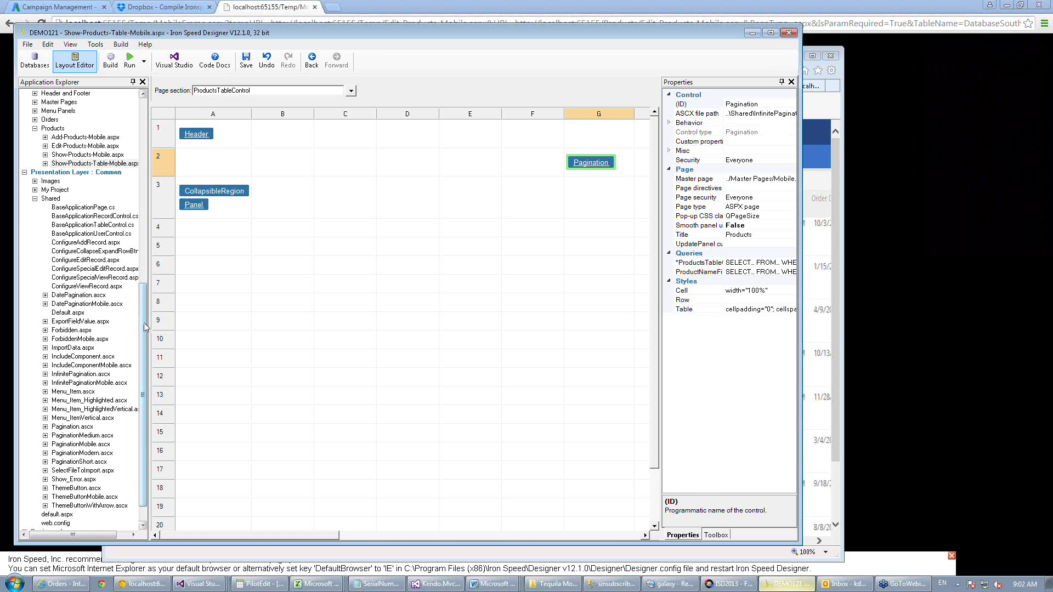
Open Show-Orders-Table.aspx at its OrdersTableControl section, check the Pagination control's ASCX file path, and review the shared pagination files.
scroll(146, 327, up, 3)
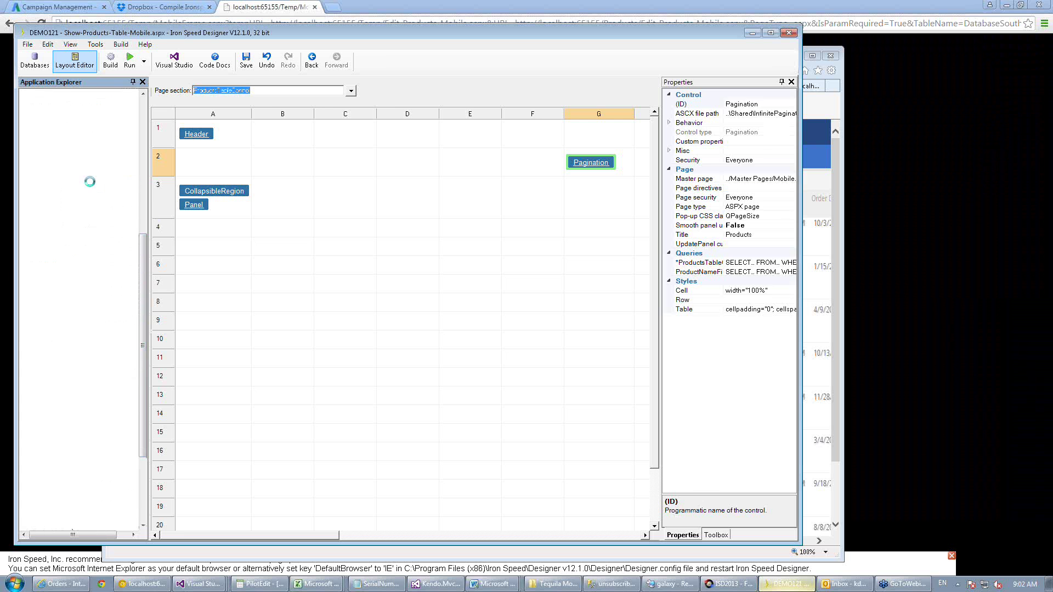
scroll(141, 188, up, 3)
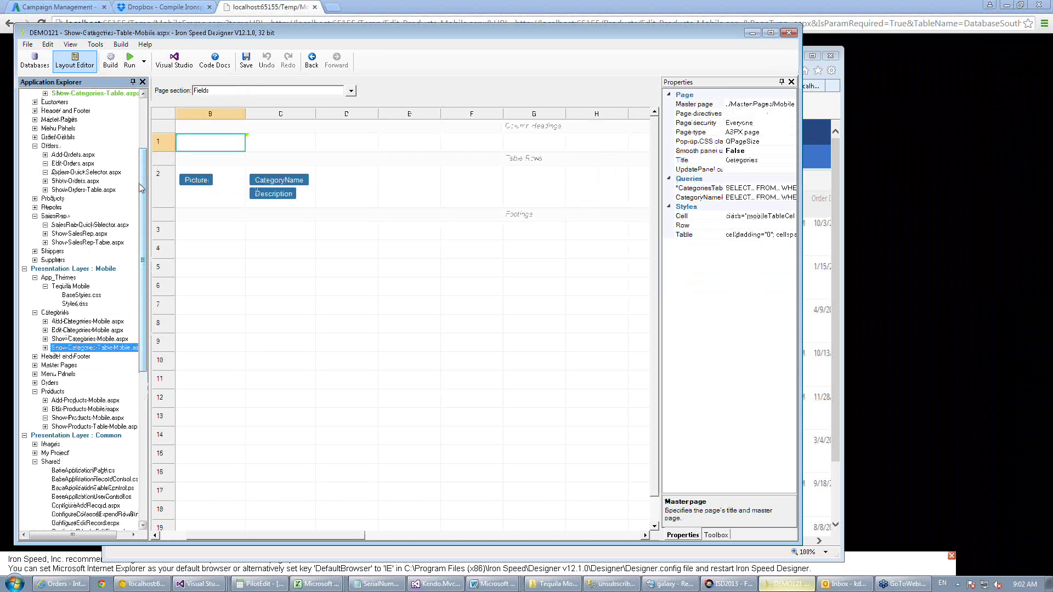
click(71, 190)
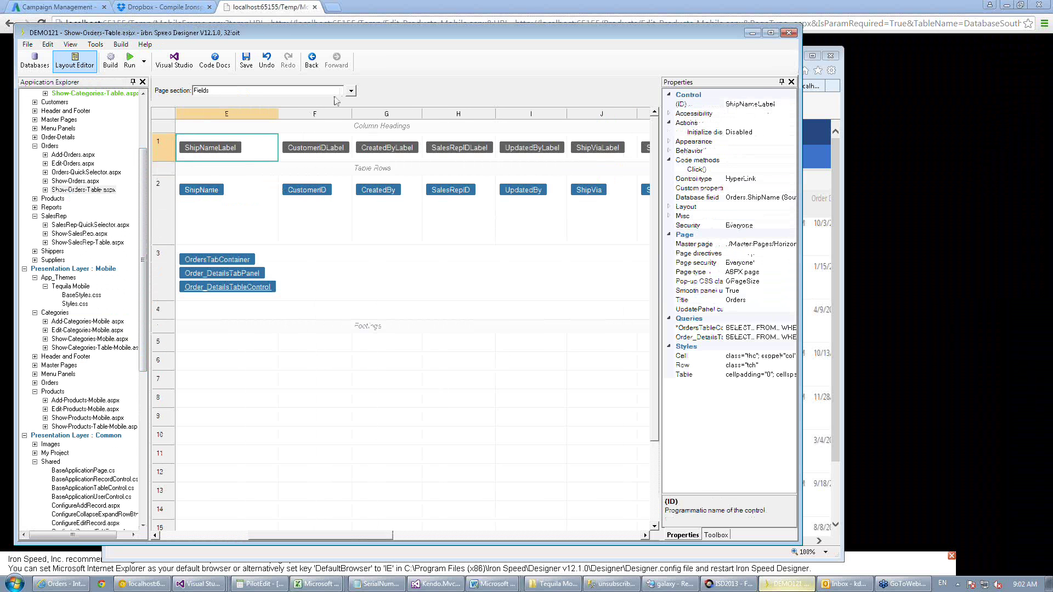
click(350, 91)
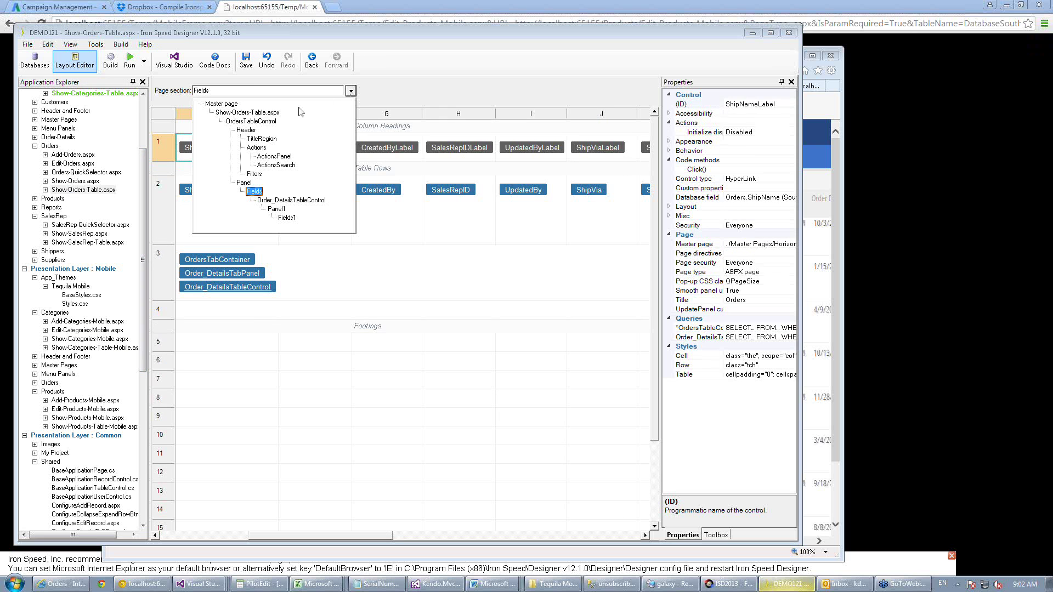
click(254, 123)
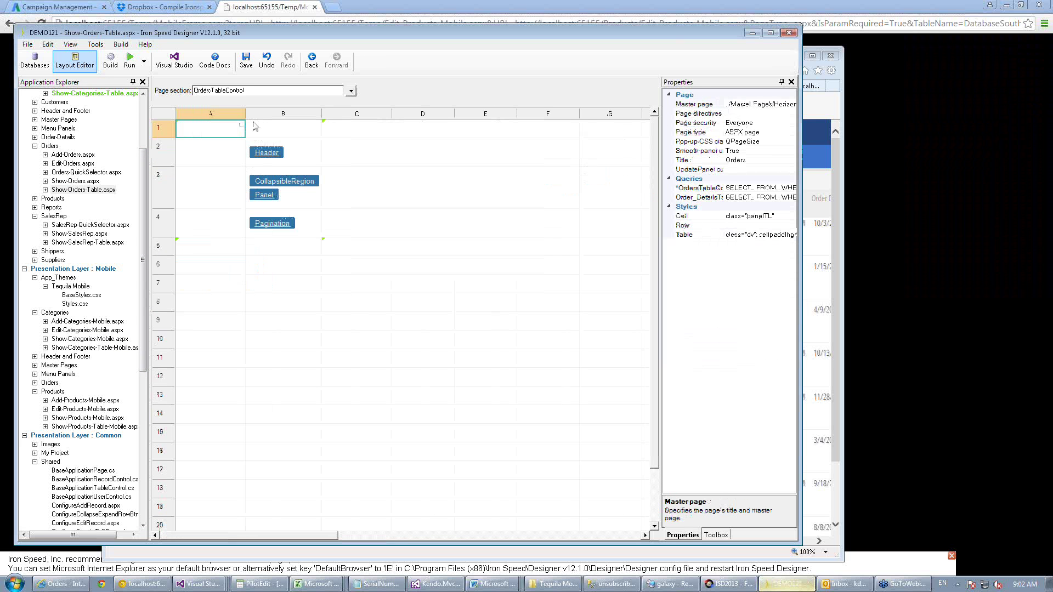
click(271, 225)
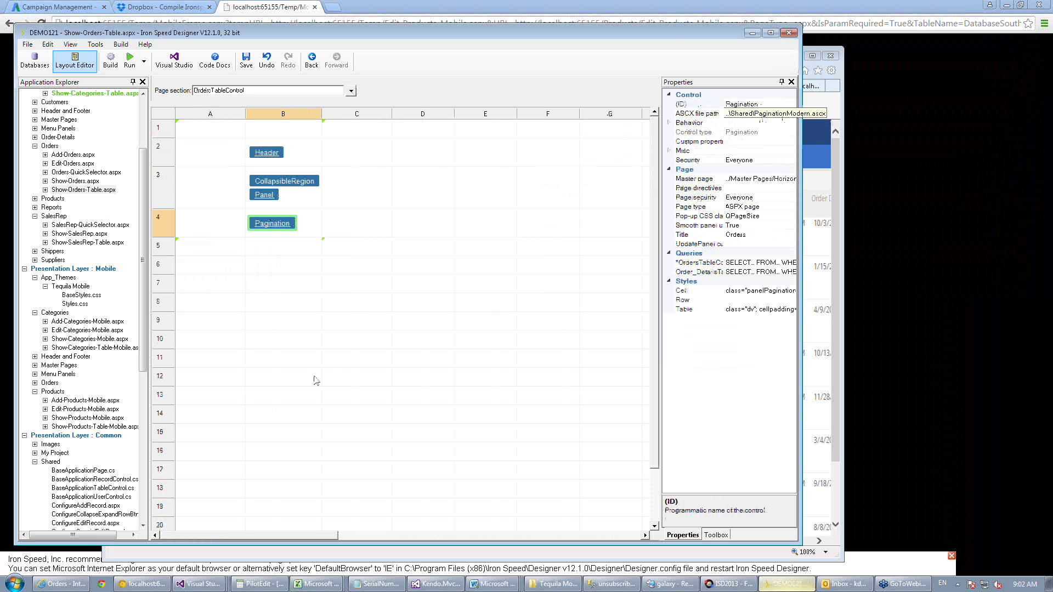
drag(145, 309, 147, 465)
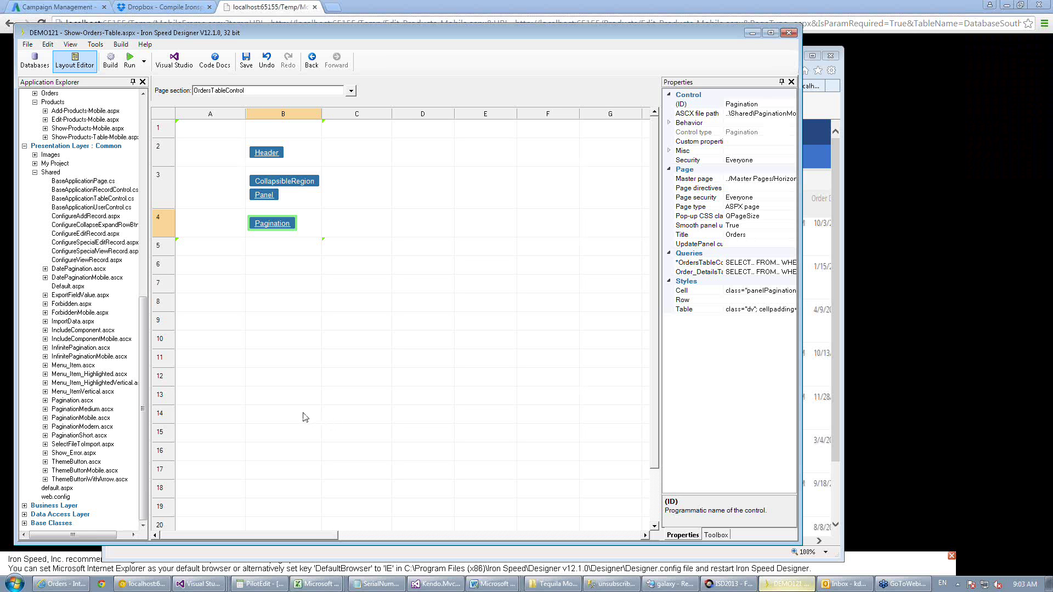
Switch to Windows Explorer and browse to the C:\Program Files (x86)\Iron Speed\Designer v12.1.0\Designer folder.
click(553, 583)
drag(234, 105, 235, 185)
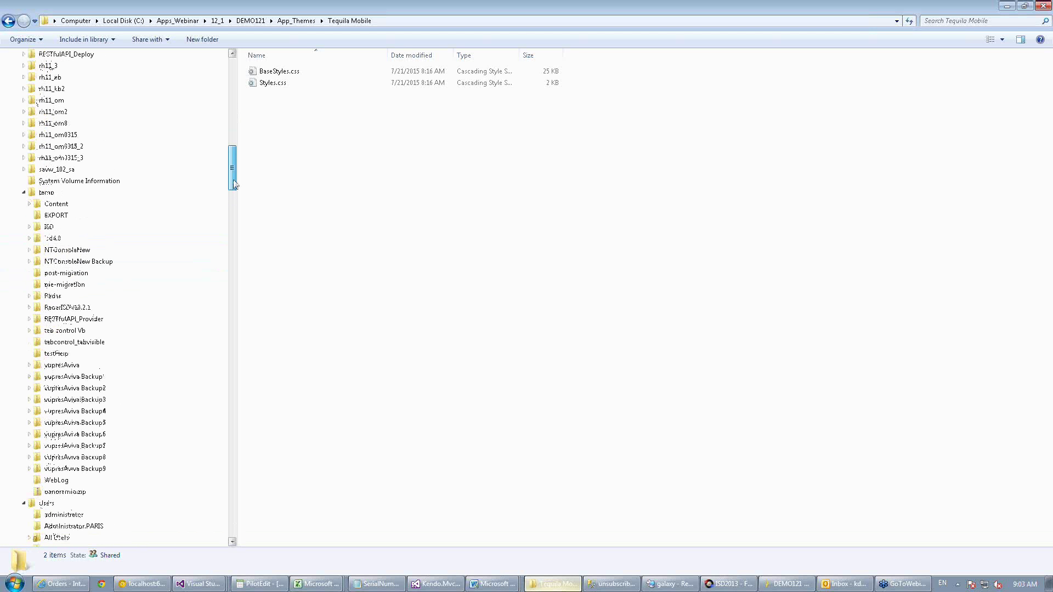
click(24, 192)
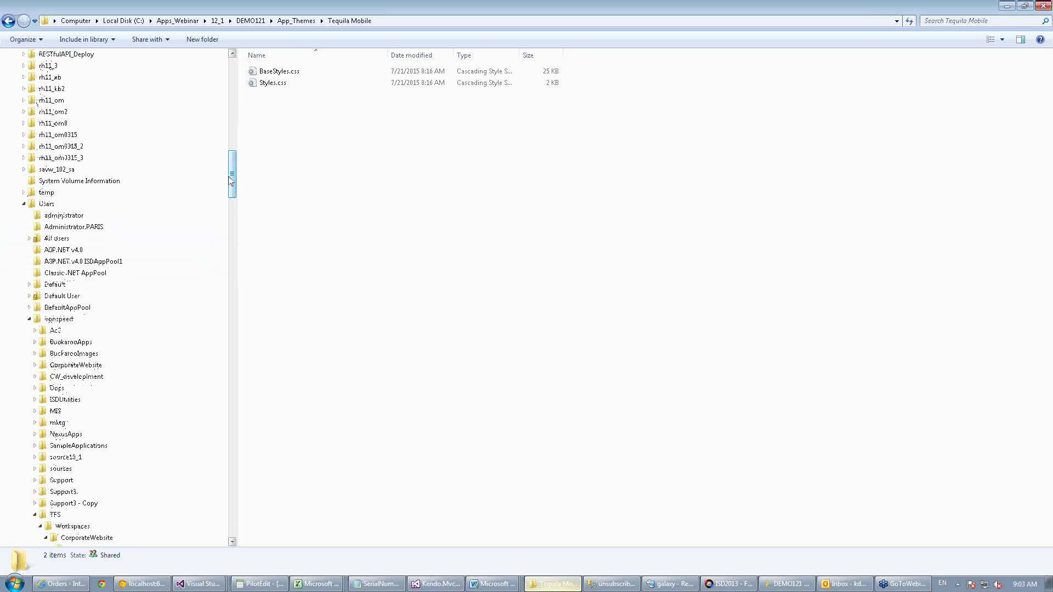
drag(230, 181, 239, 136)
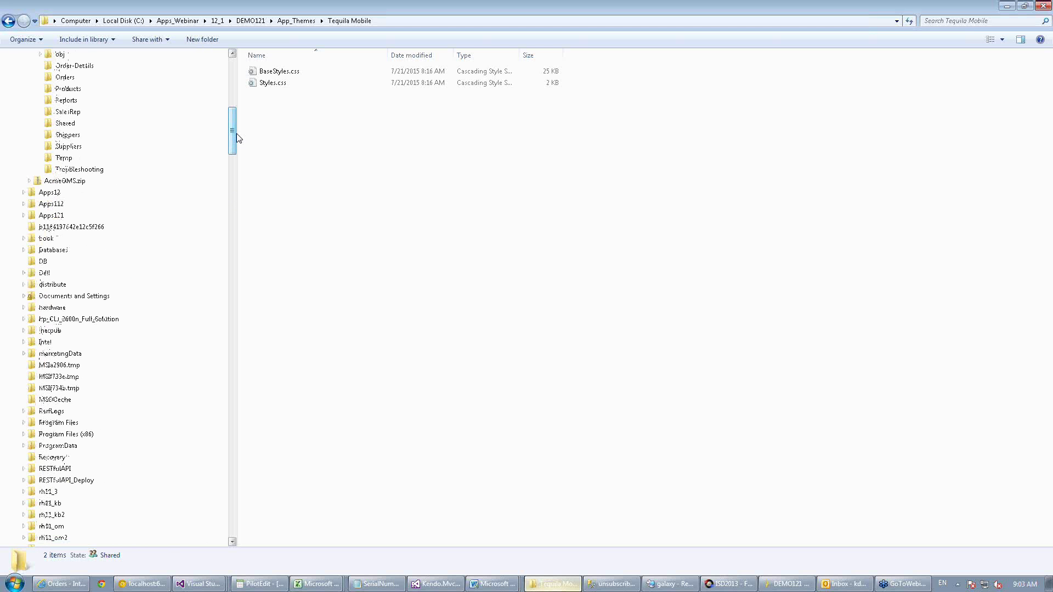
click(24, 434)
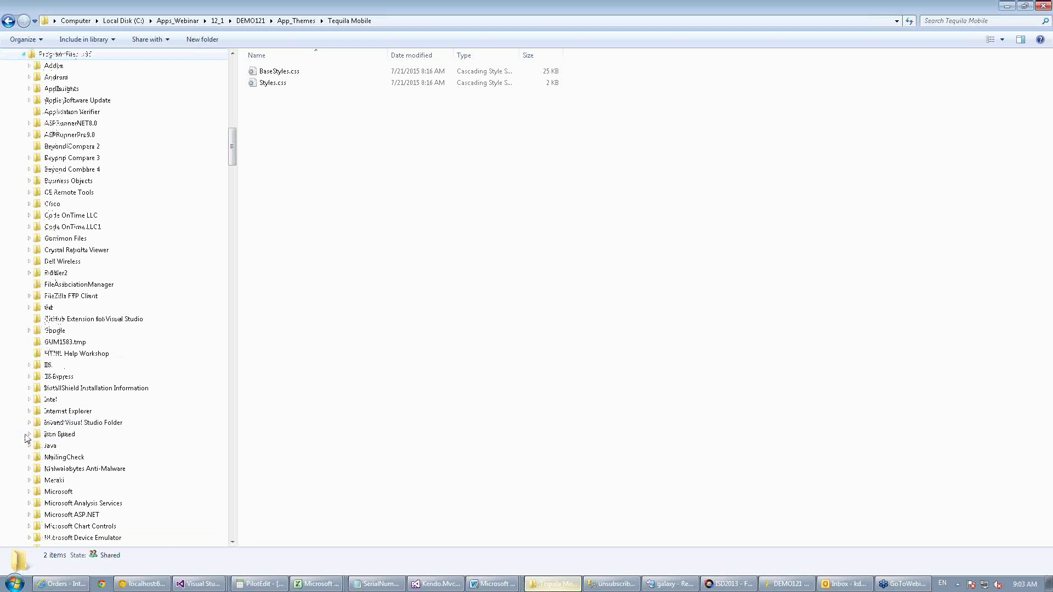
click(28, 434)
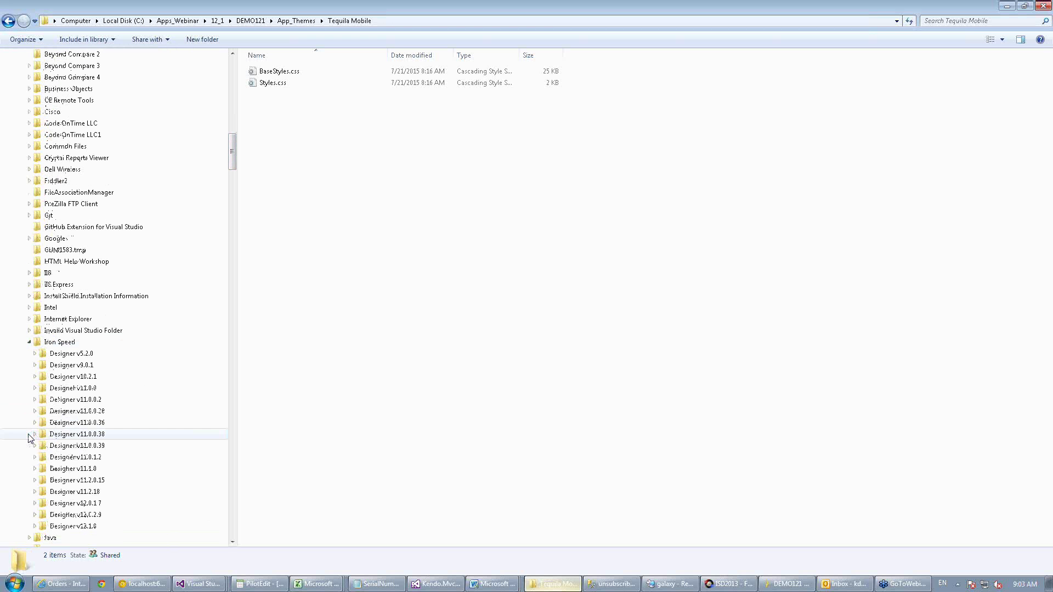
click(88, 525)
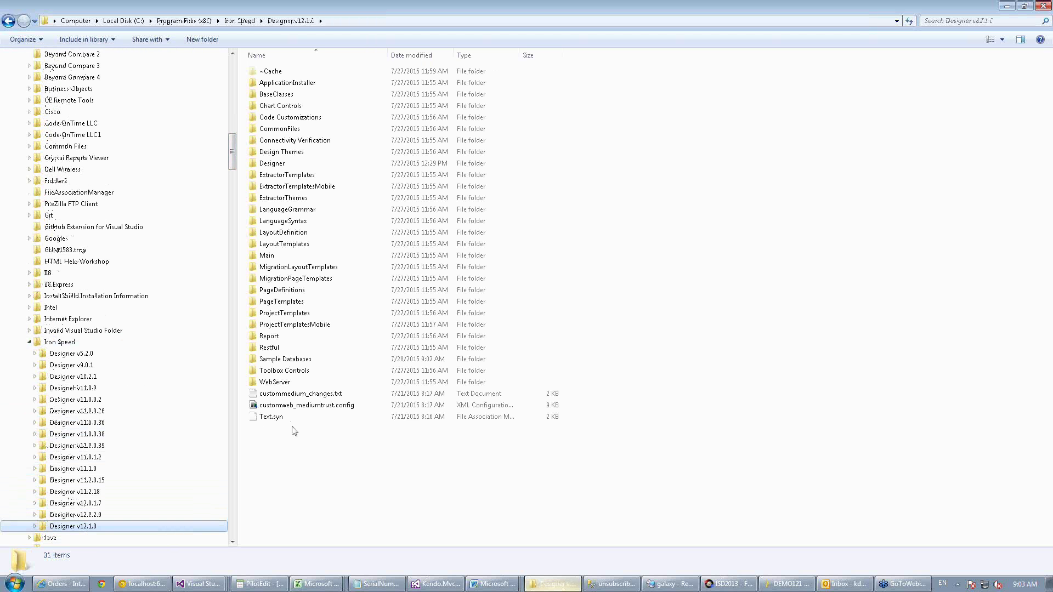
double_click(283, 164)
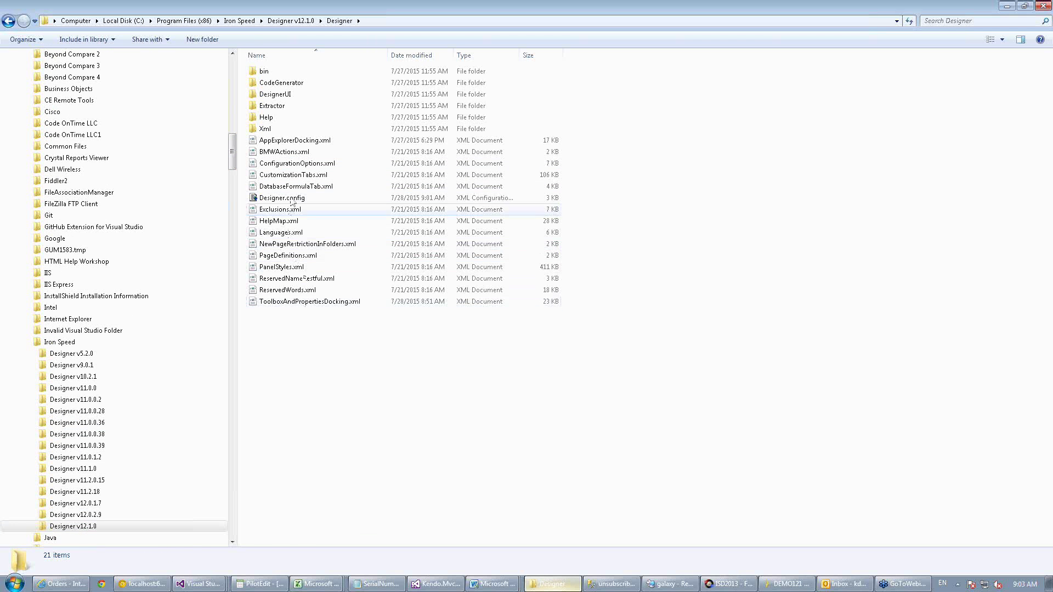
Open Designer.config in PilotEdit to review its application settings, close it, and switch back to Iron Speed Designer.
click(291, 200)
right_click(290, 197)
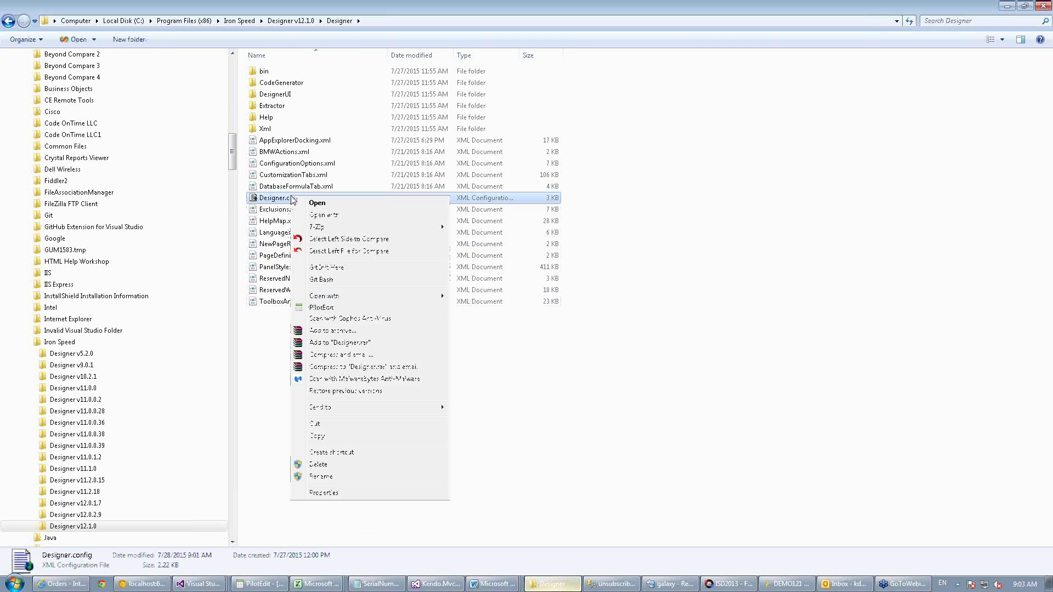
click(321, 307)
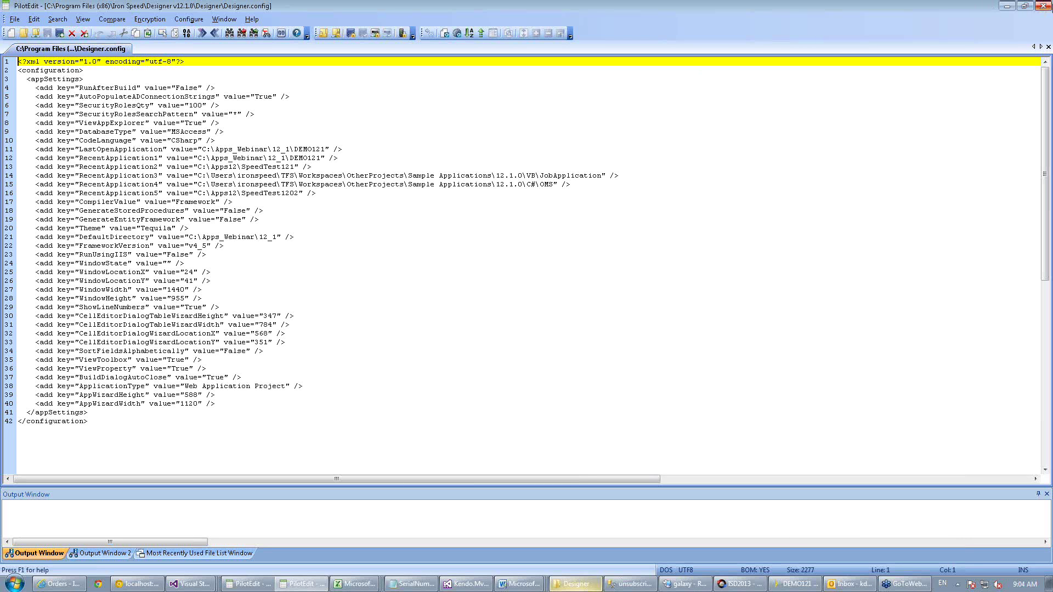
click(1044, 6)
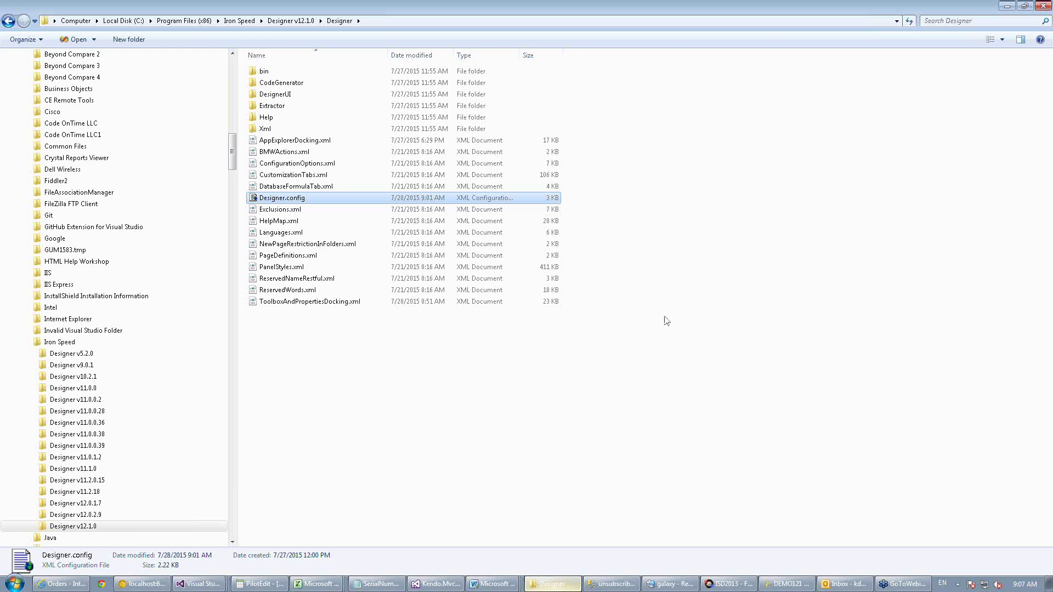
click(795, 588)
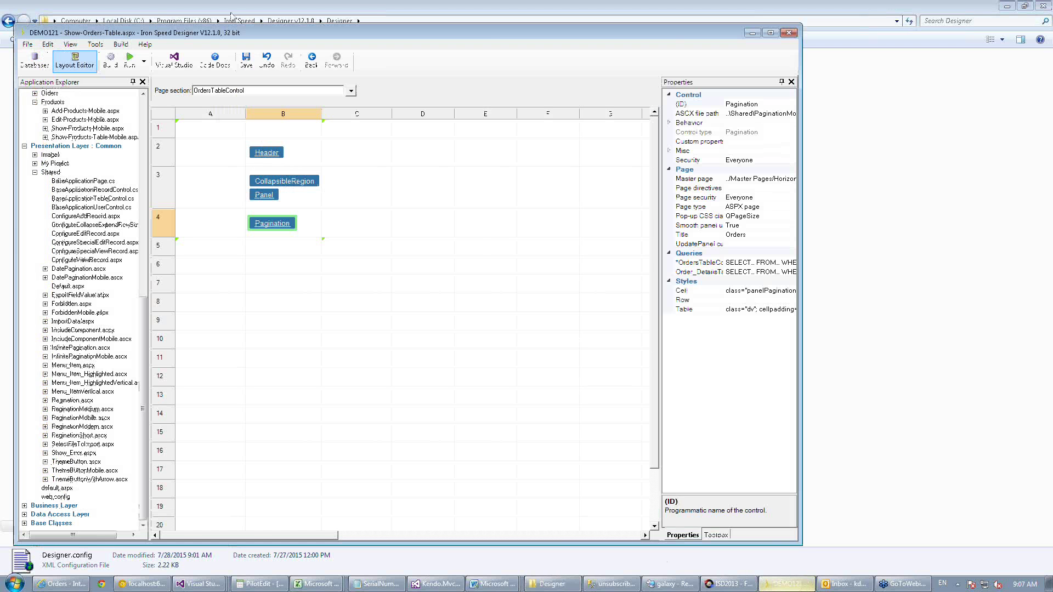
In the Application Wizard, select the Orders table, review the Scrolling option for Show Table with Detail in row pages, and cancel the configuration.
click(96, 45)
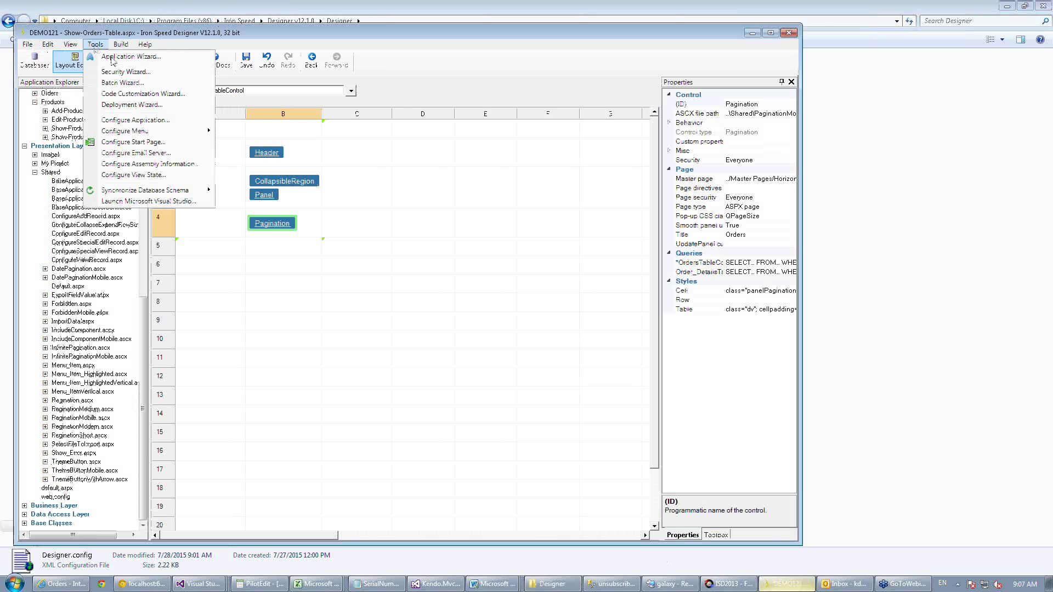
click(113, 60)
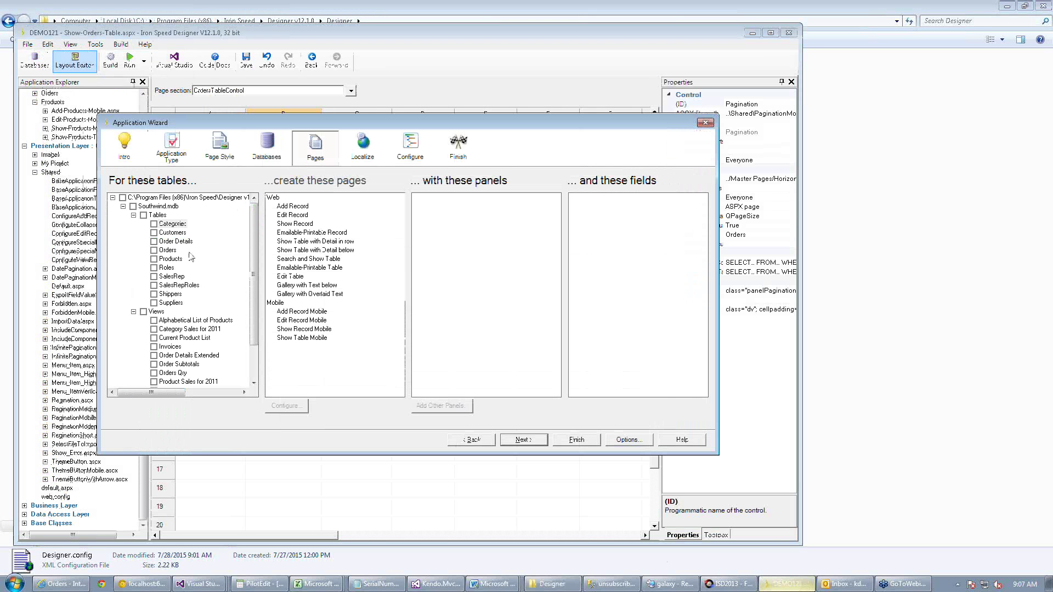
click(154, 250)
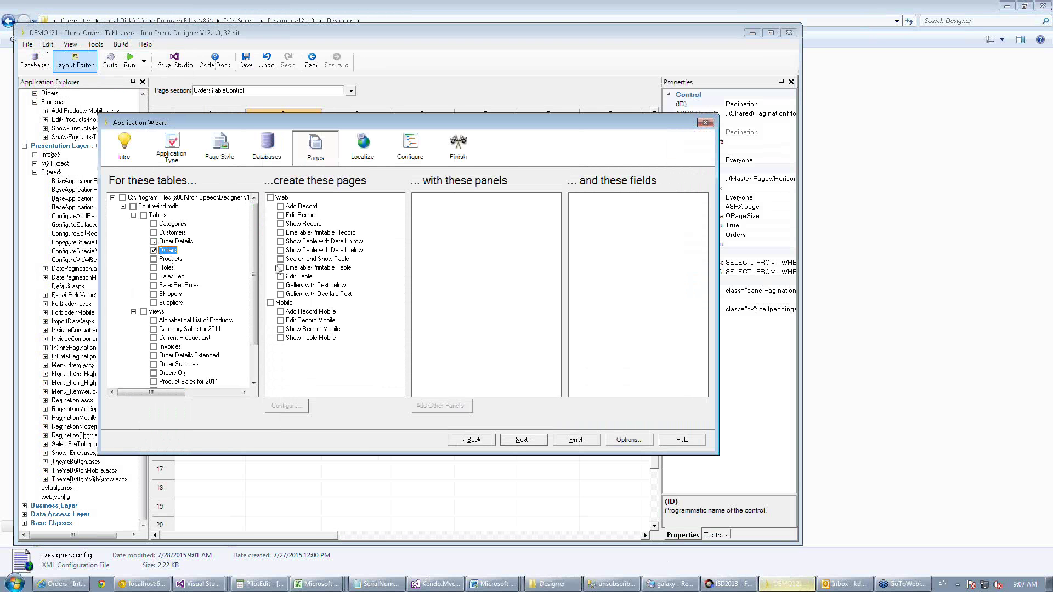
click(307, 242)
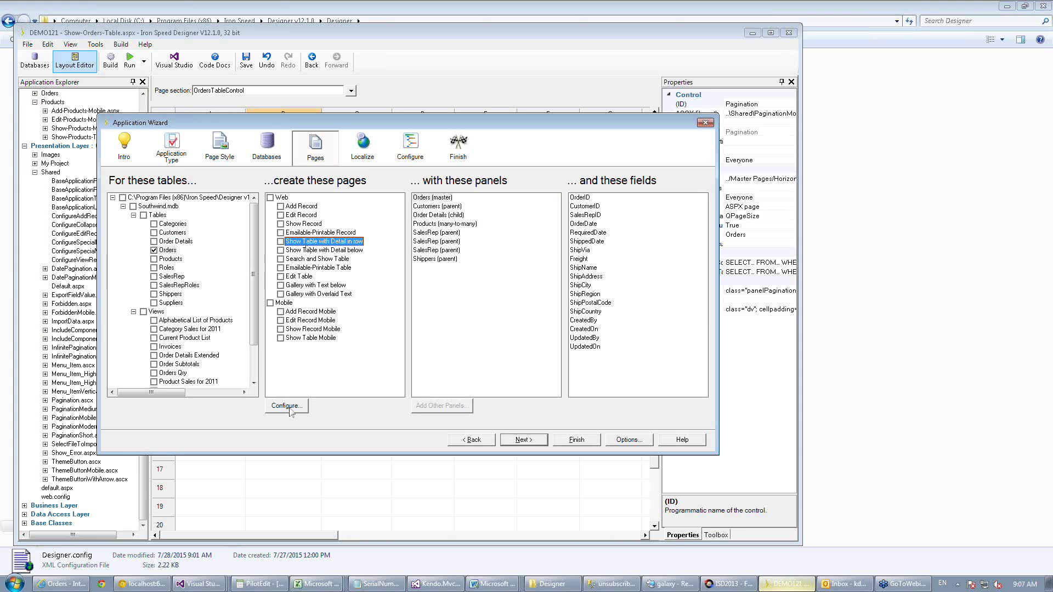
mouse_move(326, 269)
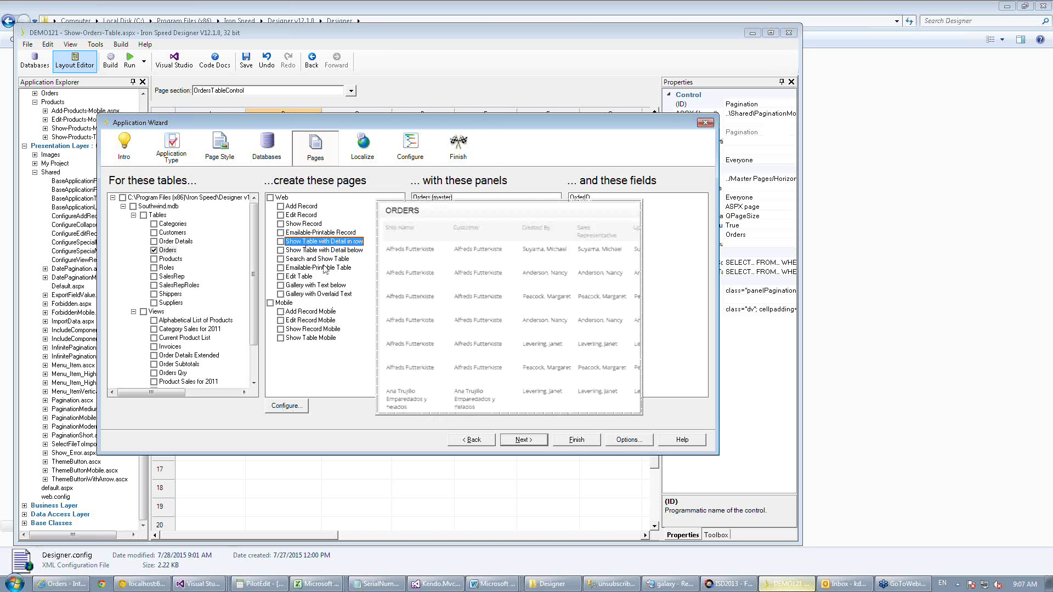
double_click(312, 244)
click(413, 260)
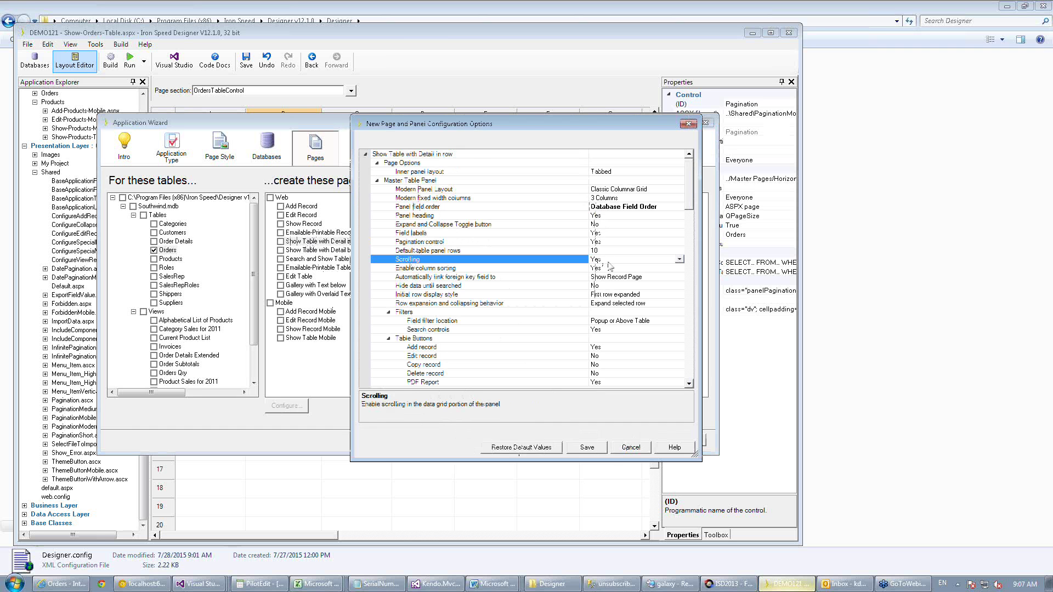
click(628, 448)
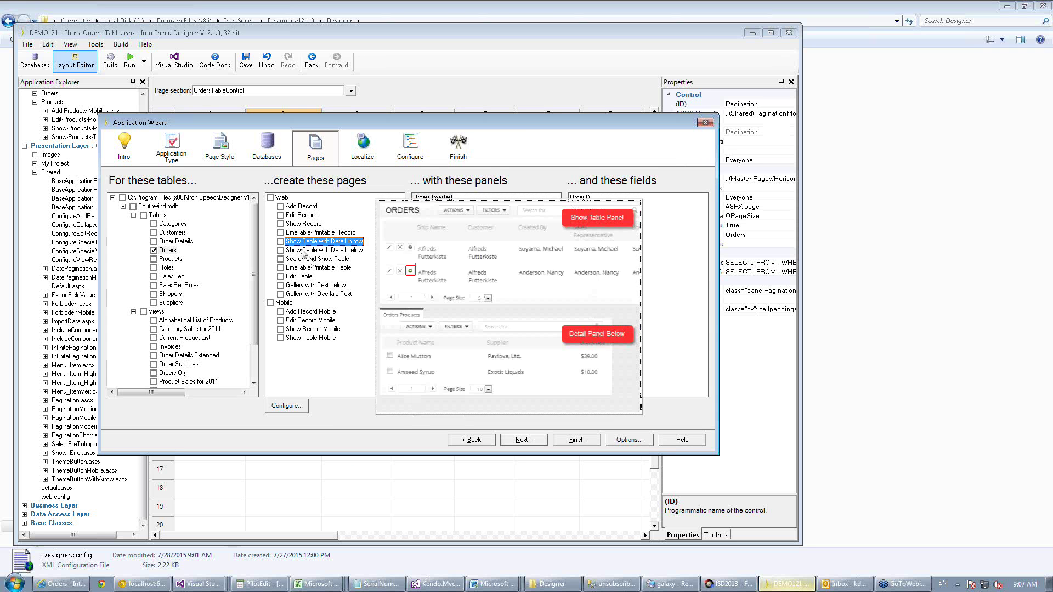
Review the configuration options for Edit Table pages of the Orders table, cancel them, and close the Application Wizard.
key(Down)
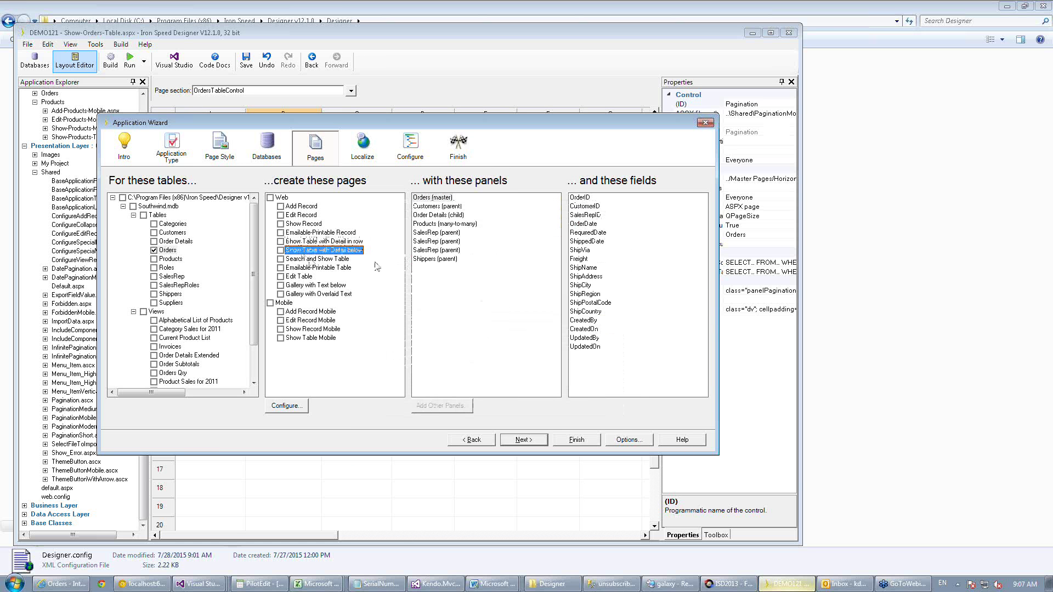
click(311, 277)
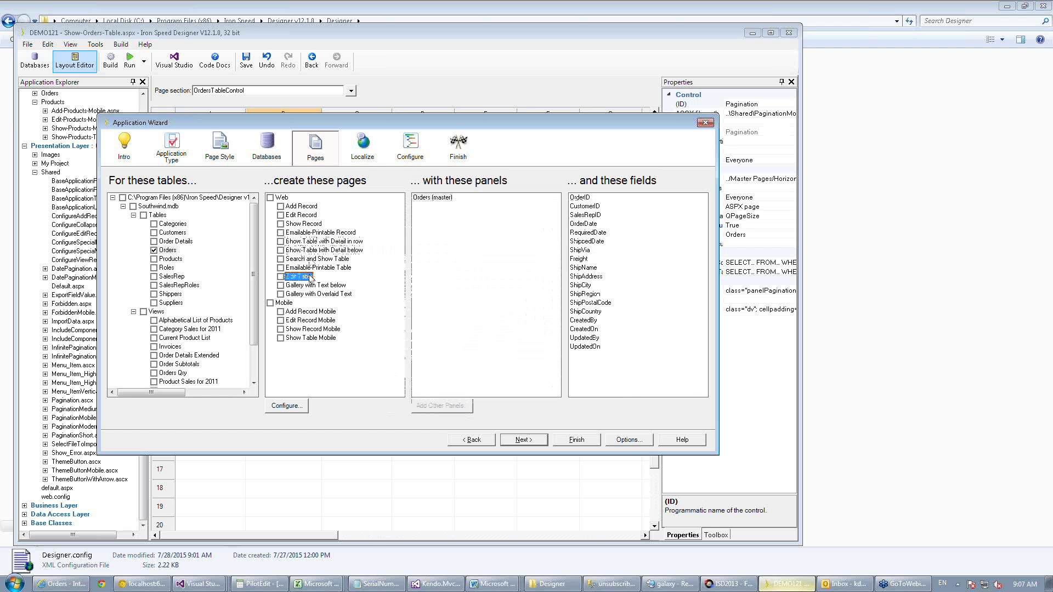
double_click(310, 277)
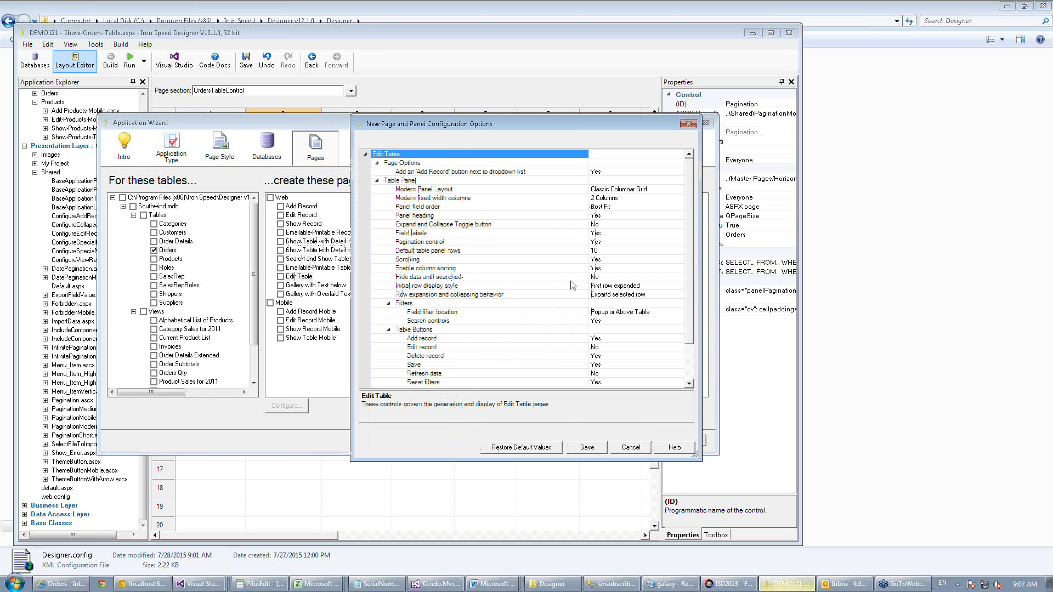
click(631, 447)
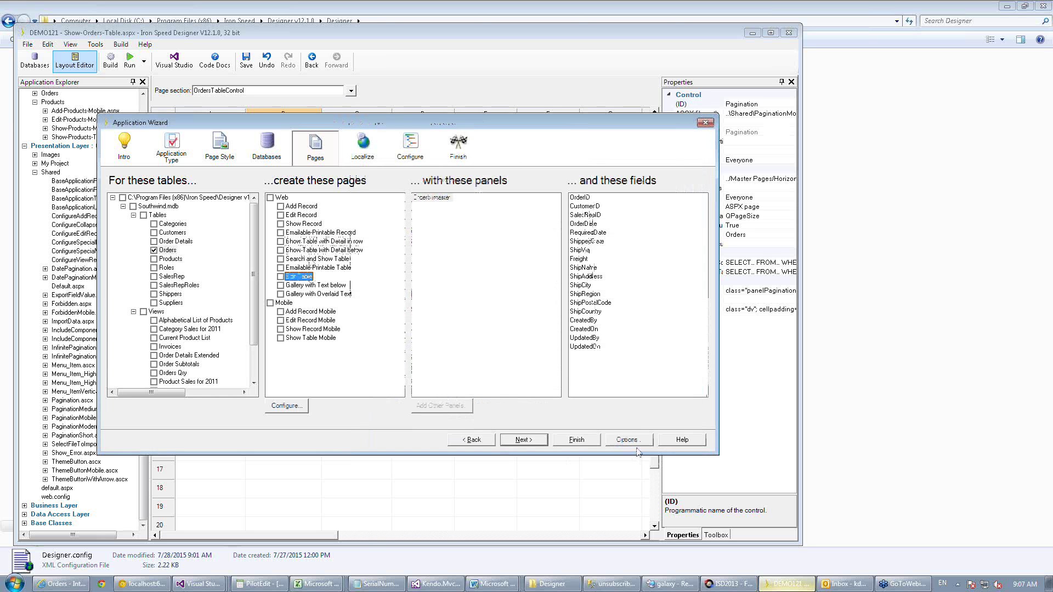
click(708, 124)
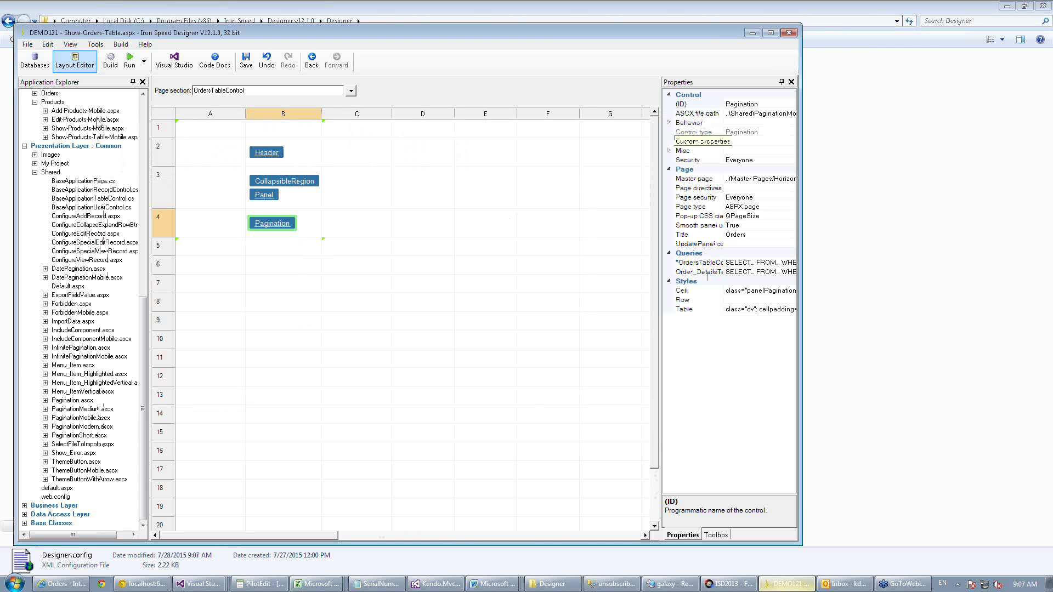
Open Add-Categories.aspx, start adding a Products panel of type Basic Table, review its Scrolling feature, and close the Configuration Wizard.
click(143, 113)
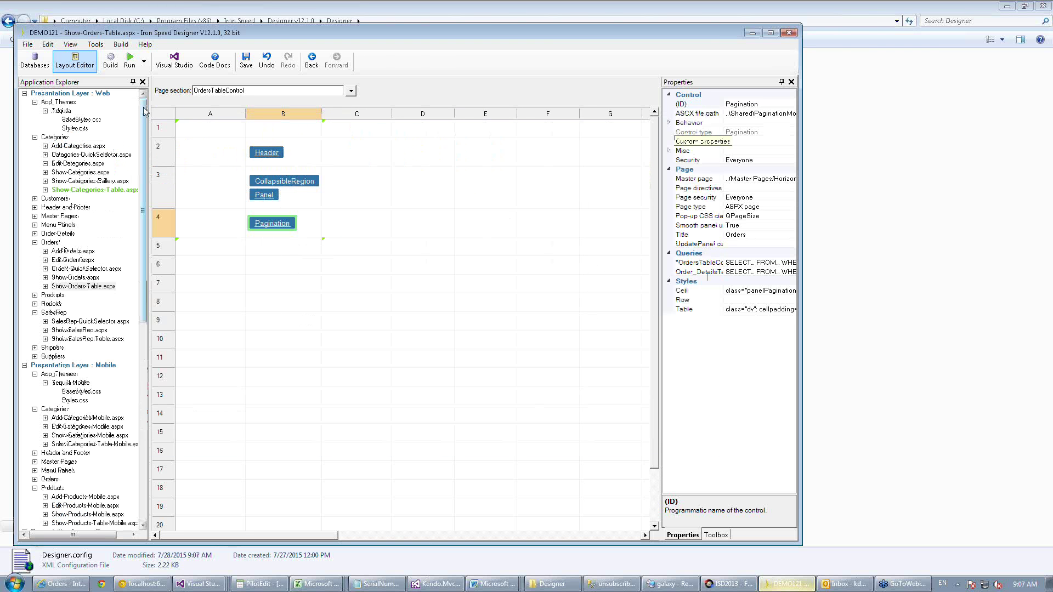
click(87, 146)
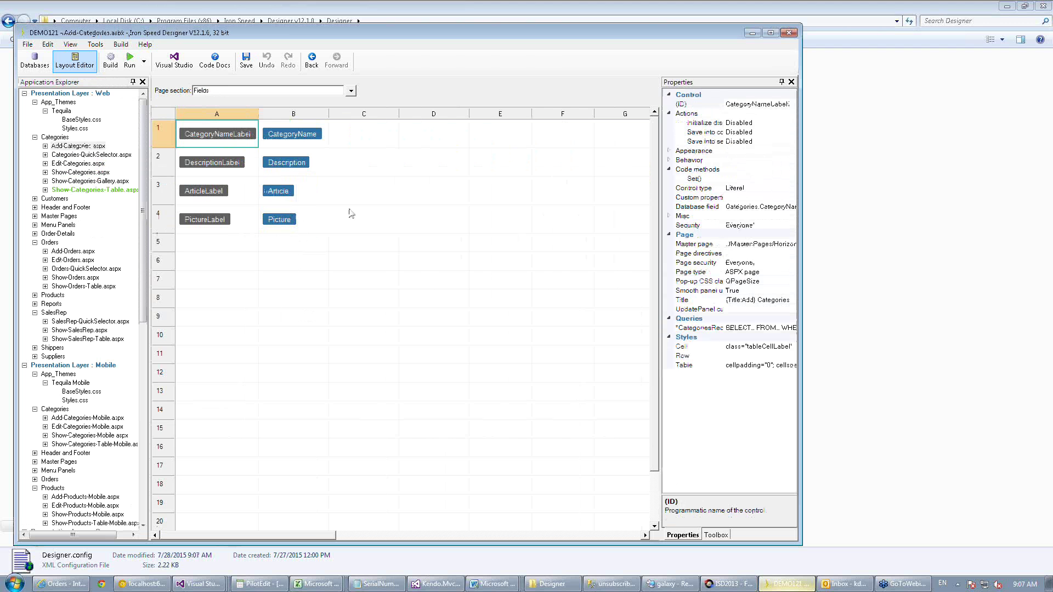
click(716, 536)
drag(696, 161, 420, 259)
click(435, 273)
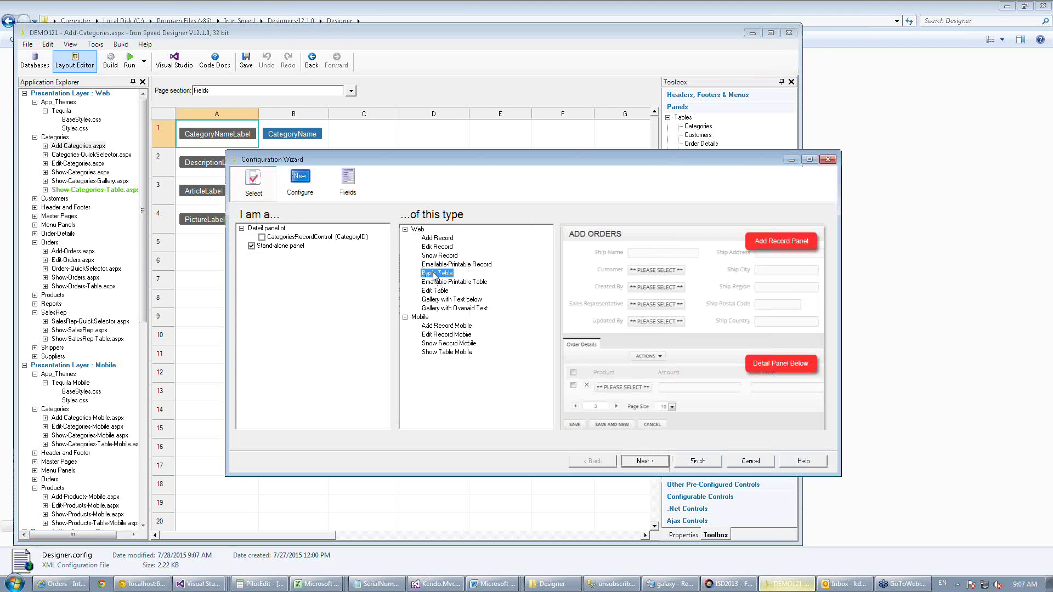
click(642, 464)
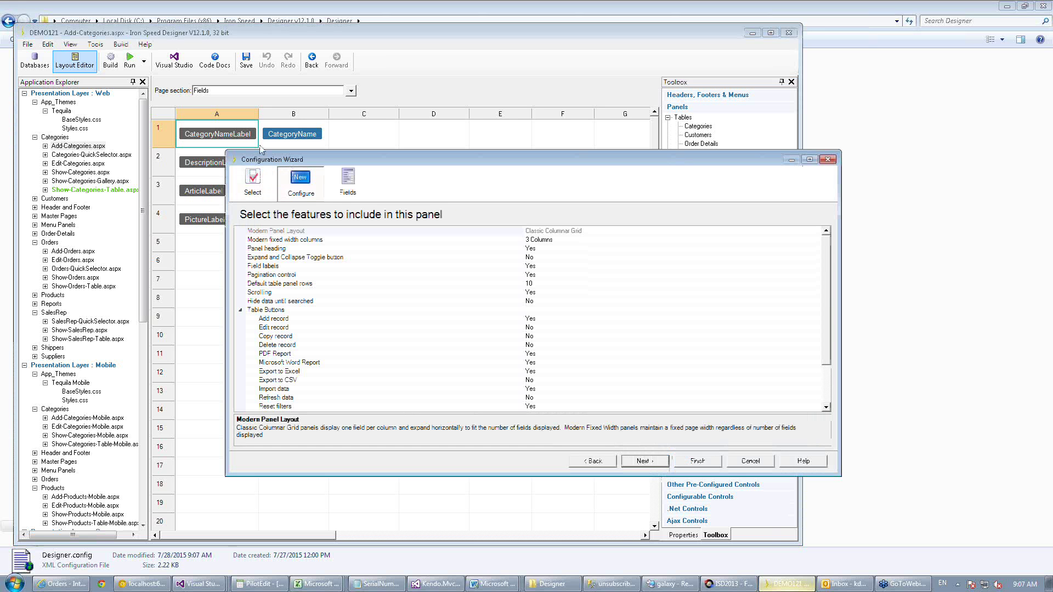
click(273, 293)
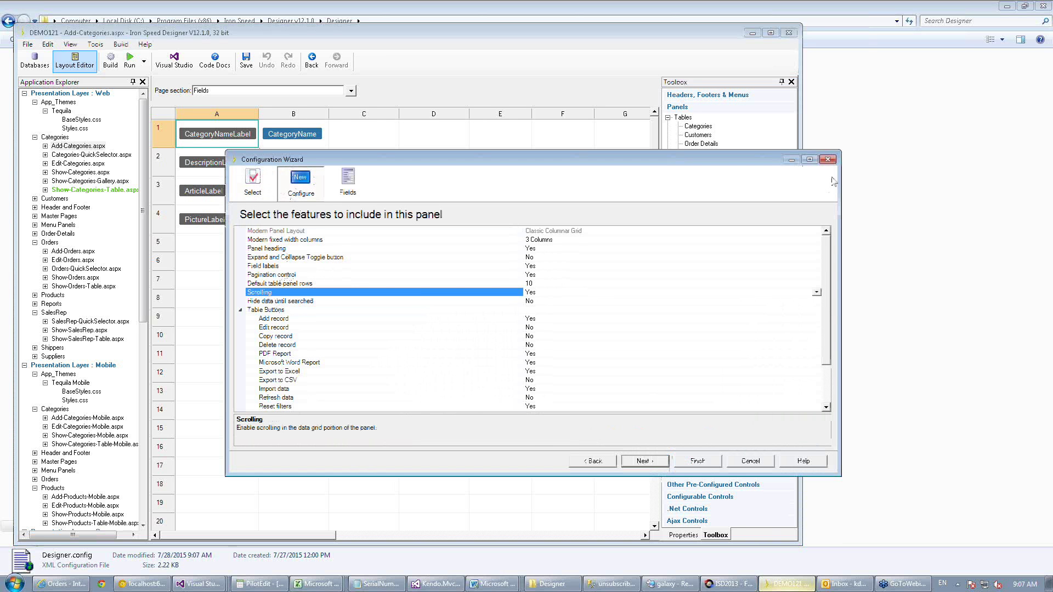
click(827, 160)
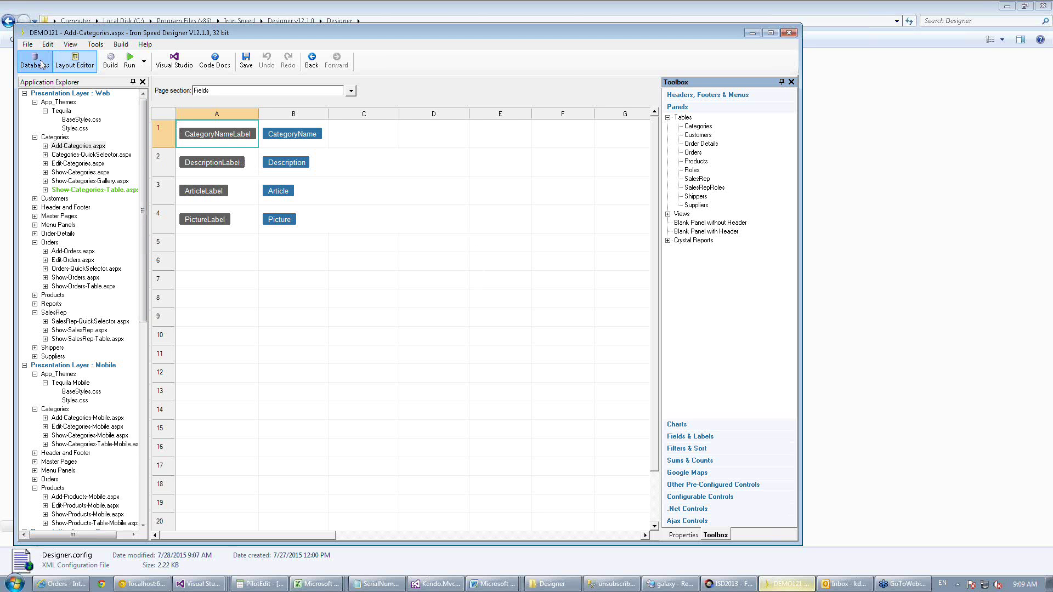
Open the Label text formula of the CategoryName database field, review the available Formatting and Environment functions, and close the formula editor.
click(39, 61)
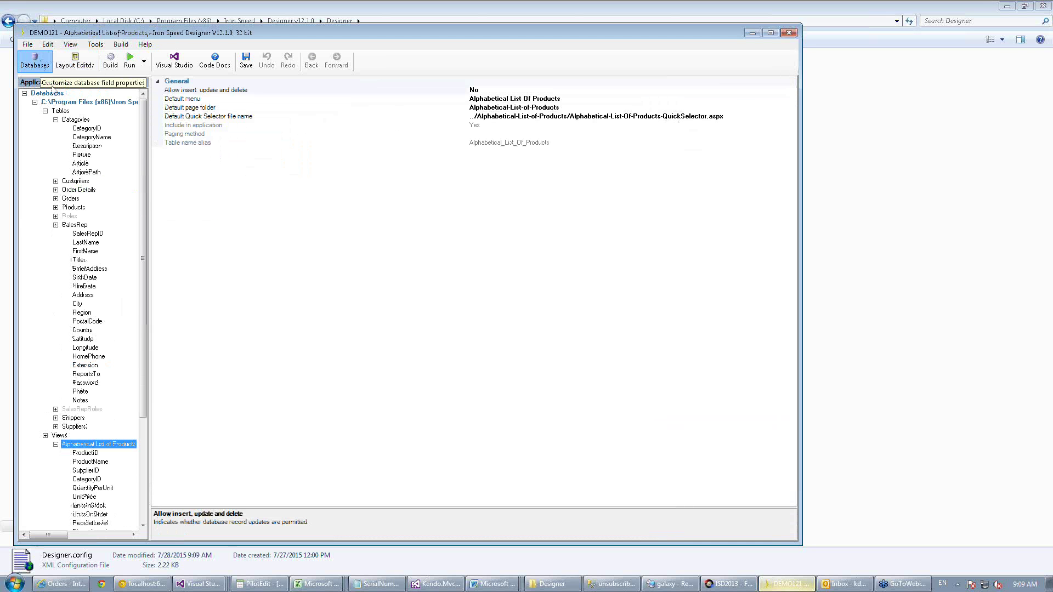
click(90, 139)
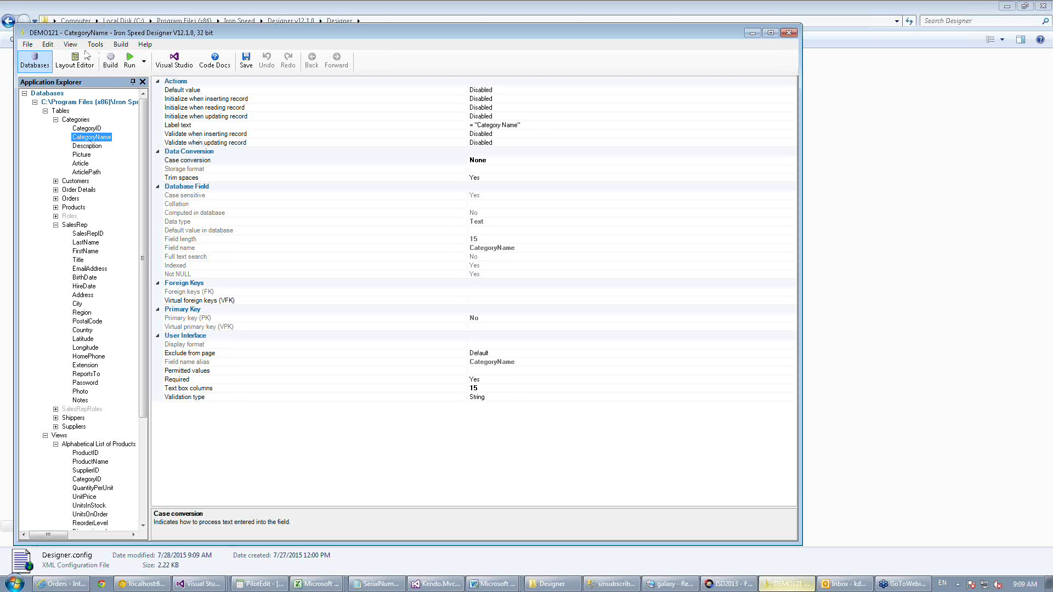
click(547, 124)
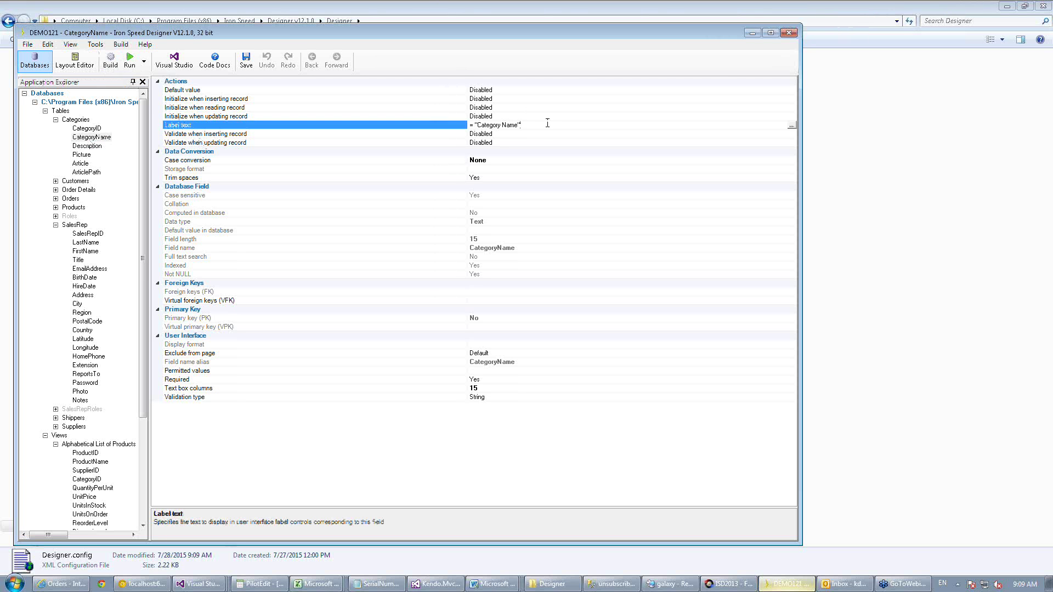
click(791, 126)
right_click(434, 233)
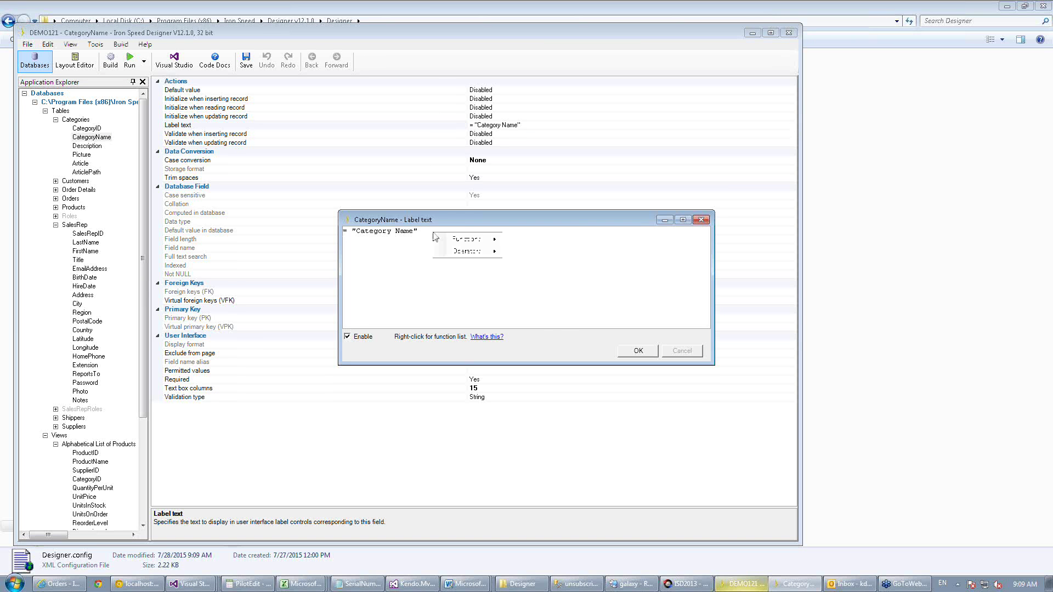
mouse_move(461, 242)
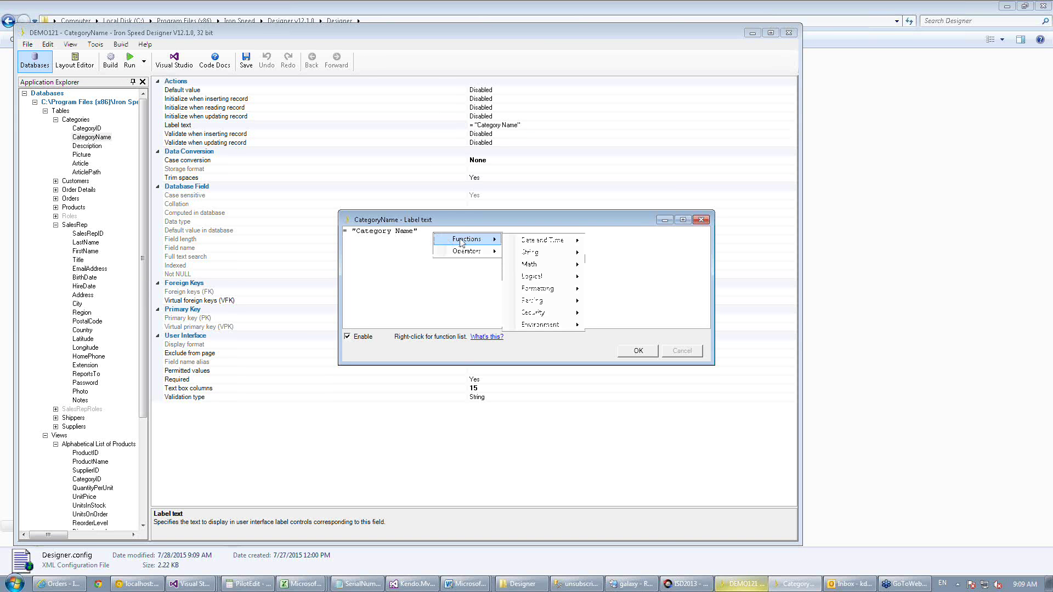
mouse_move(532, 294)
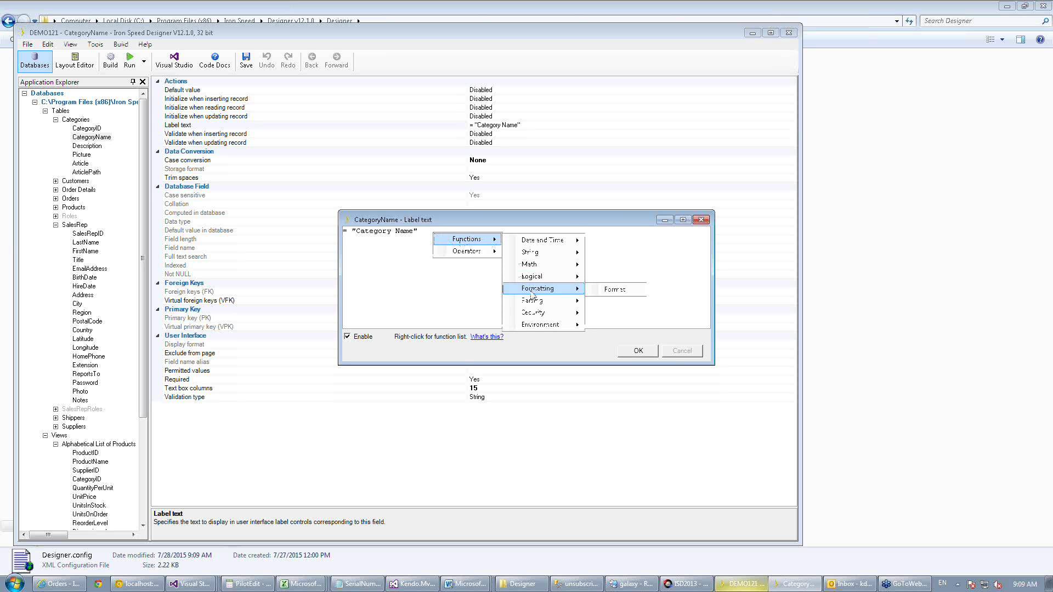
mouse_move(540, 326)
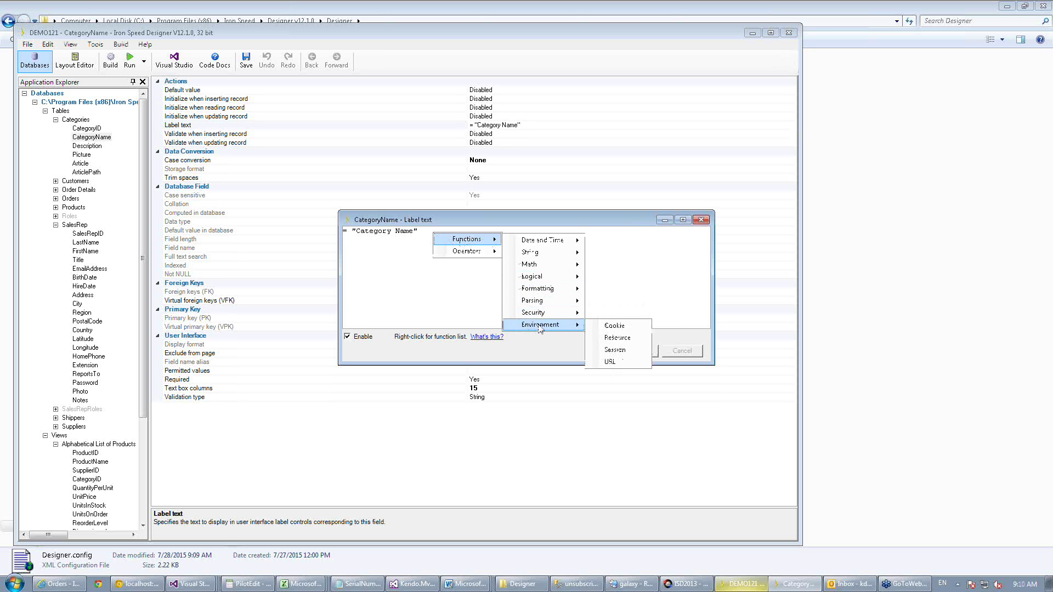
click(701, 219)
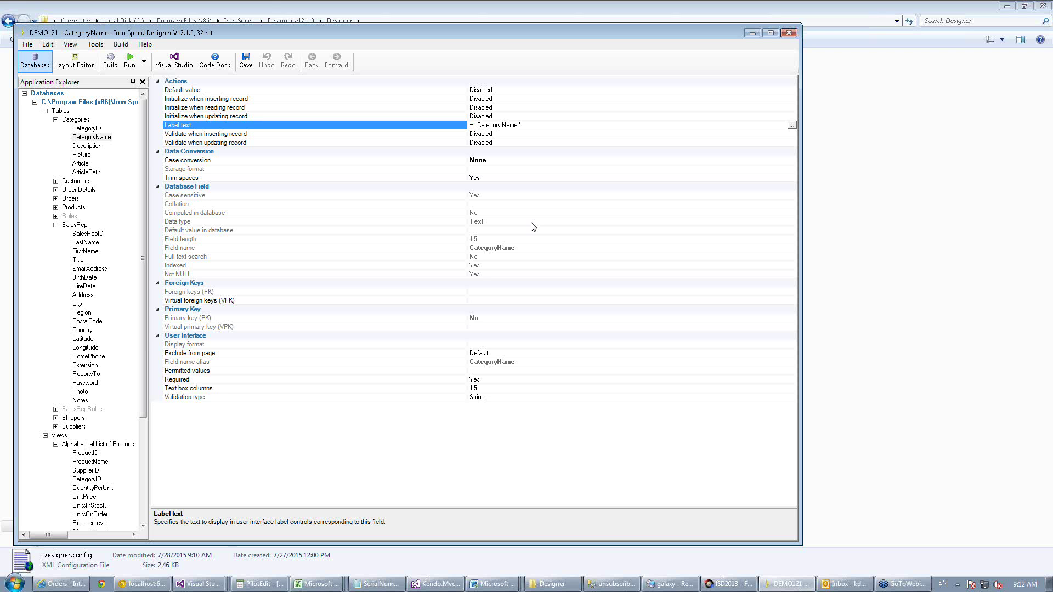
Open Show-Categories-Gallery.aspx, examine the Initialize display text formula of the ImagewithOverlaidText control, and close the formula editor.
click(77, 60)
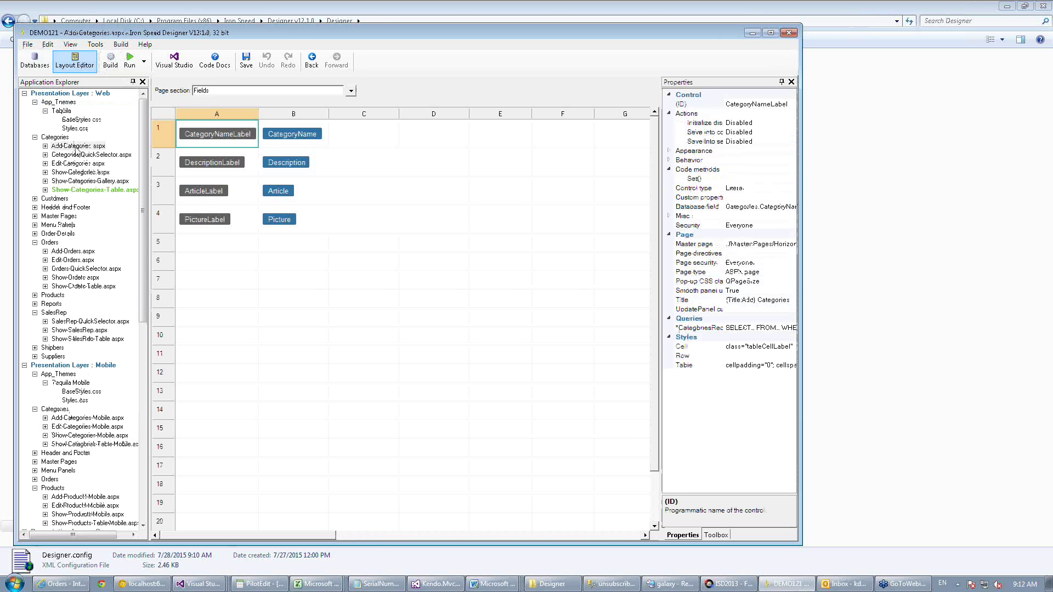
double_click(88, 181)
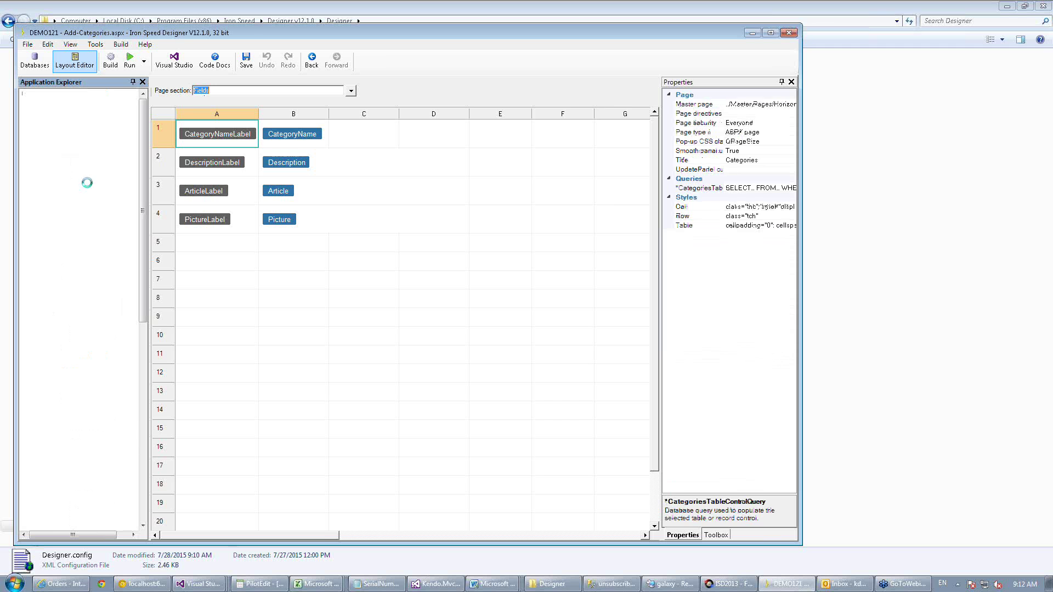
click(229, 183)
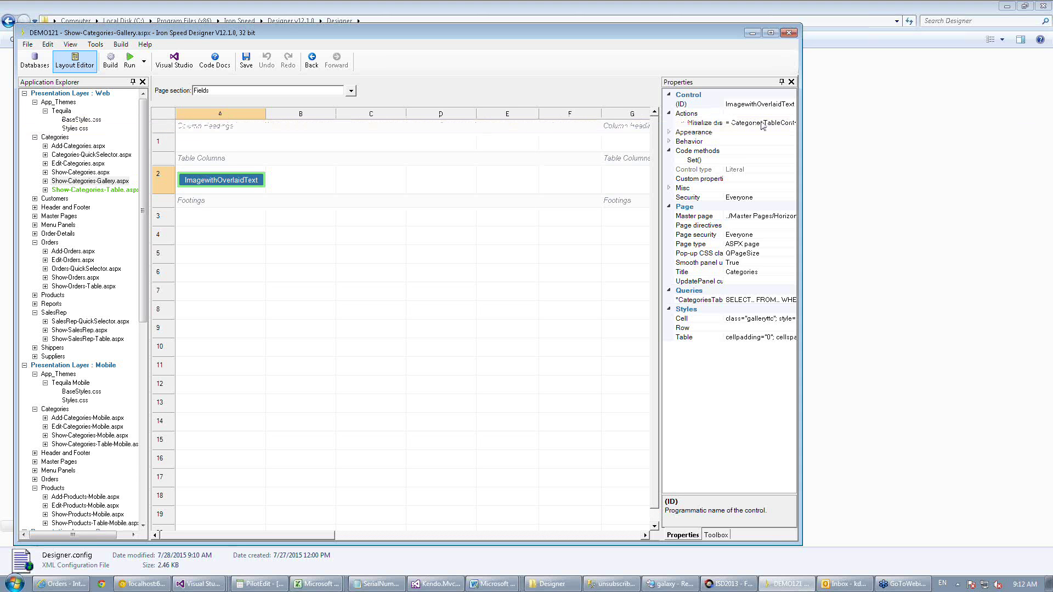
click(762, 124)
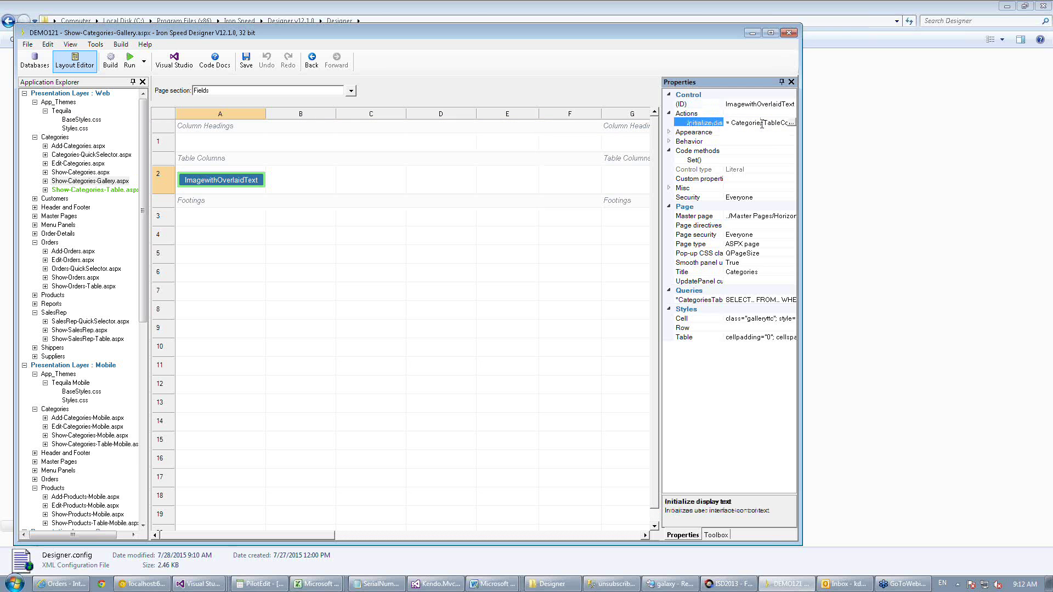
click(792, 124)
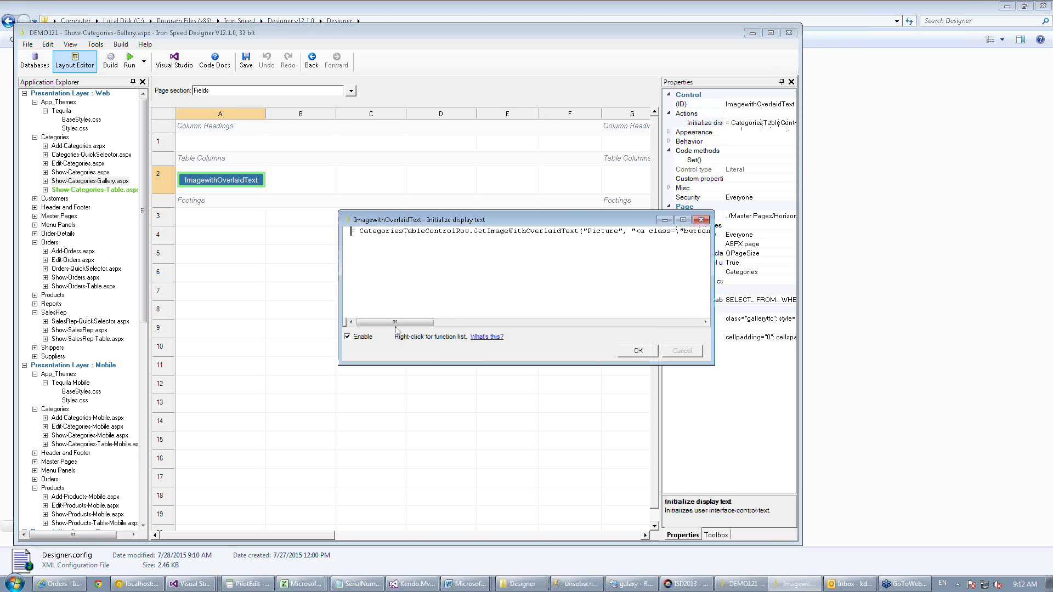
drag(384, 324, 463, 325)
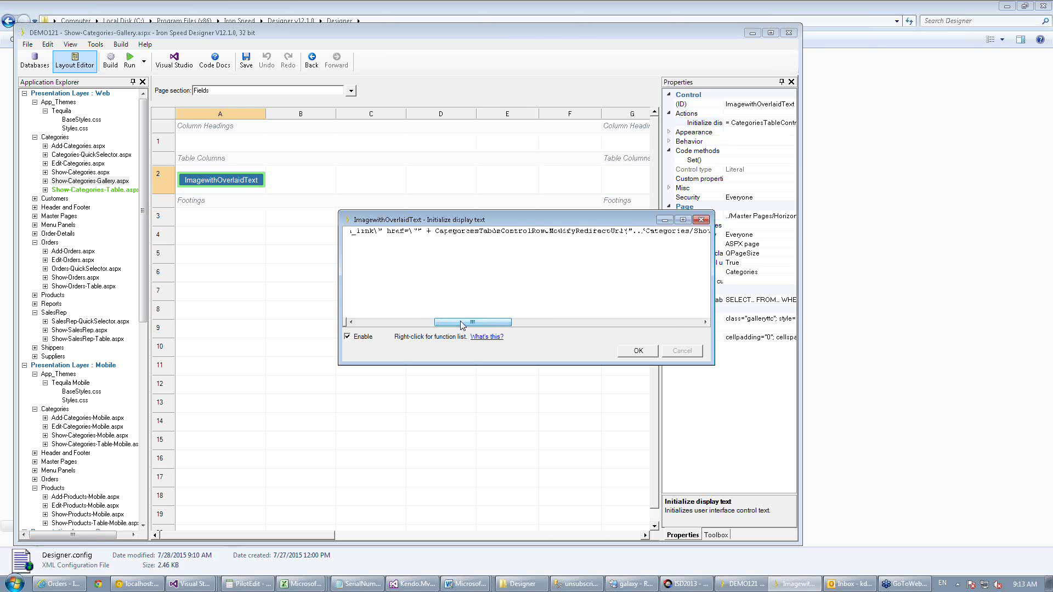
click(701, 219)
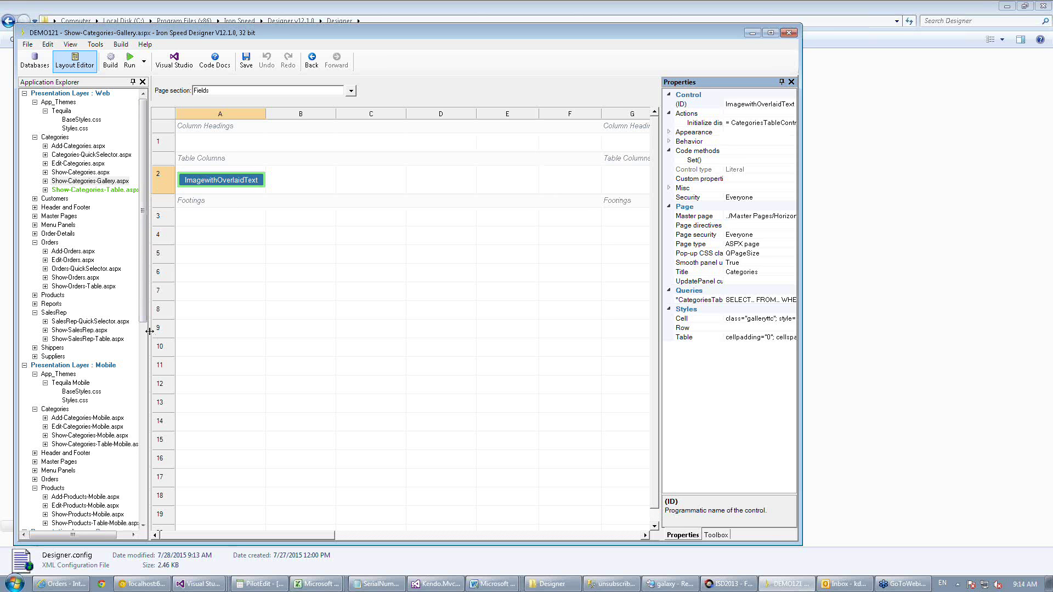
drag(146, 277, 143, 326)
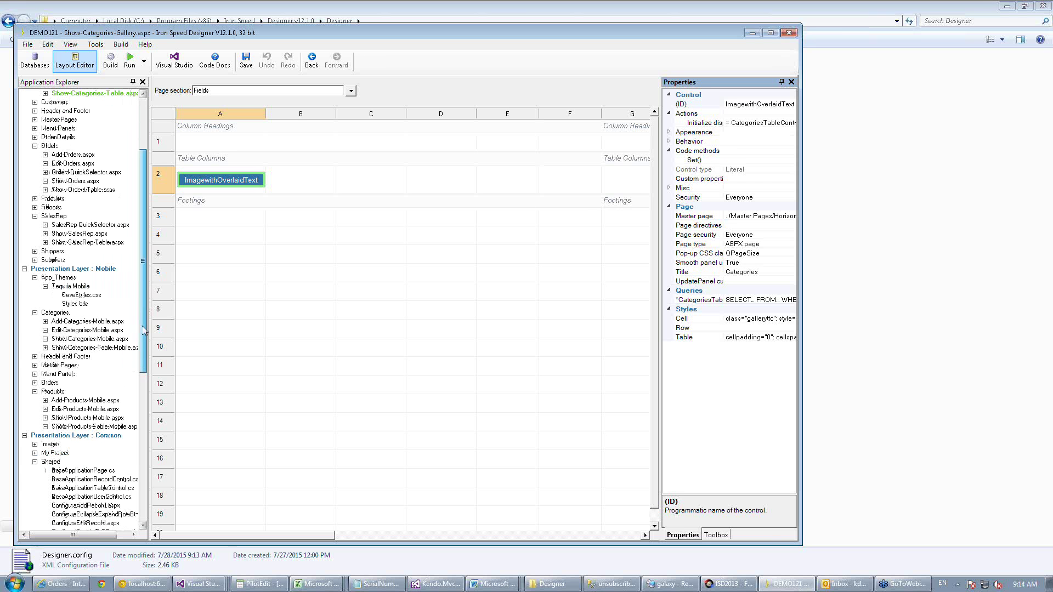
scroll(144, 329, up, 3)
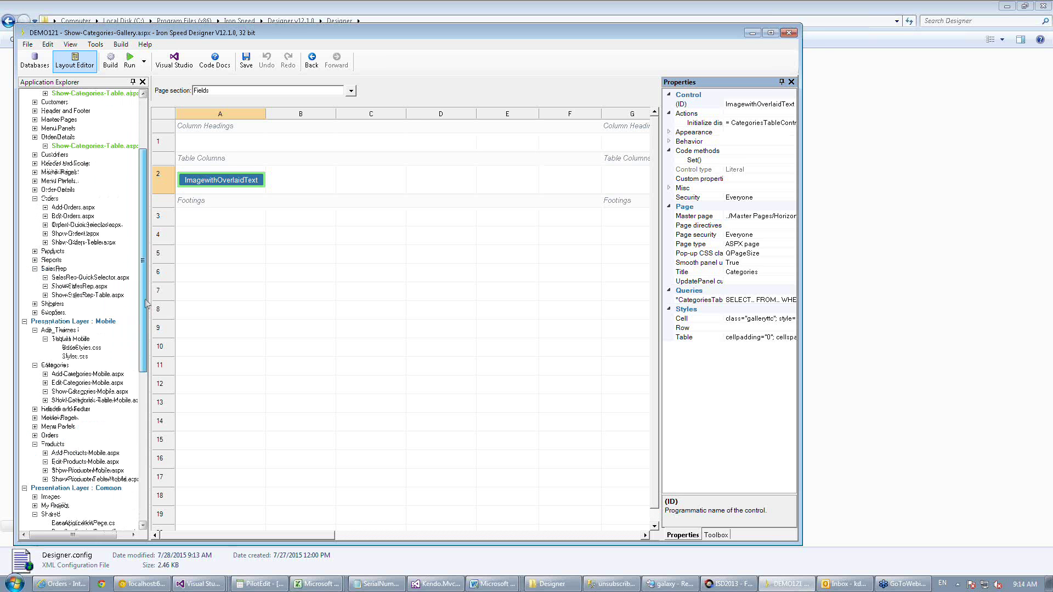
Open Show-SalesRep-Table.aspx and add an Update Panels Button below DeleteRowButton in the table row's first cell.
double_click(75, 321)
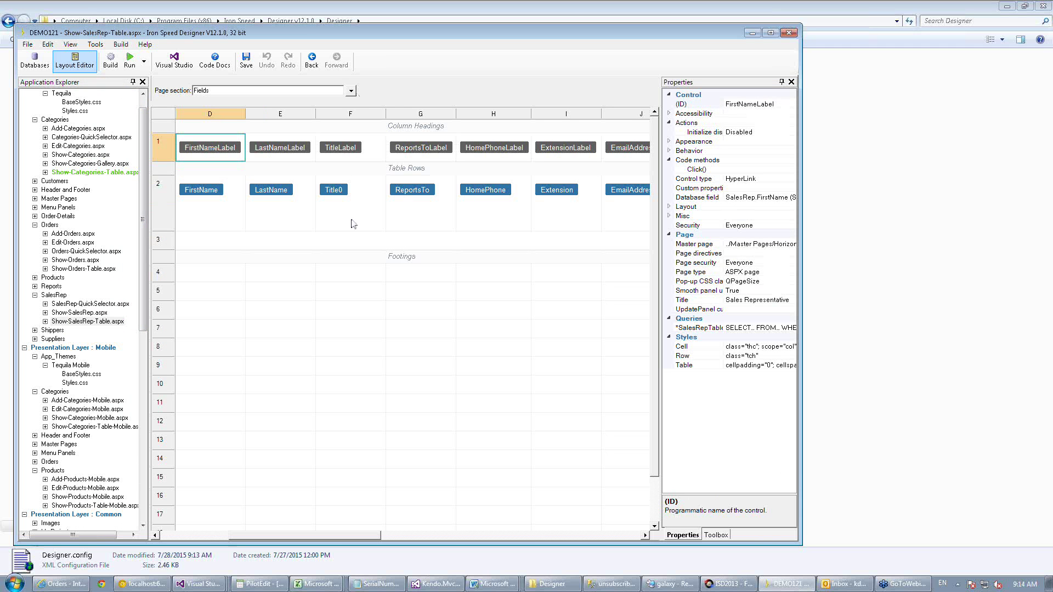
drag(351, 532, 268, 541)
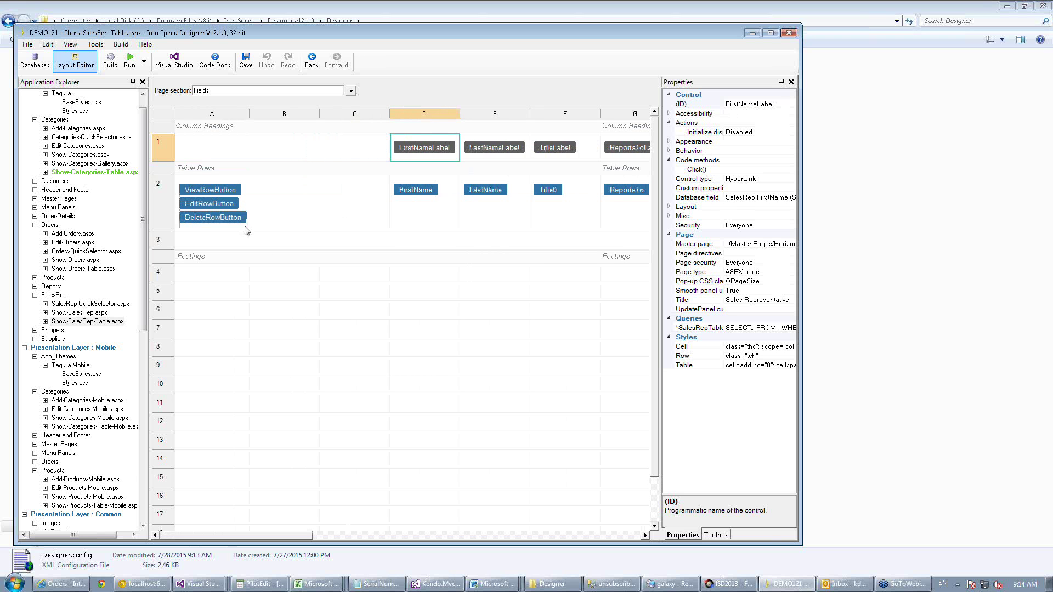
click(716, 536)
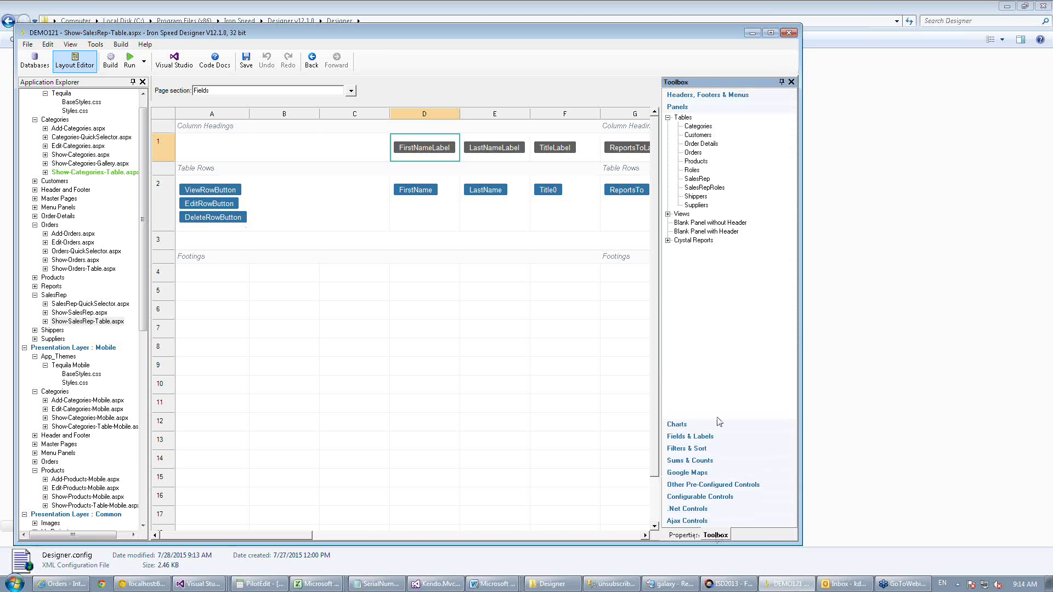
click(714, 486)
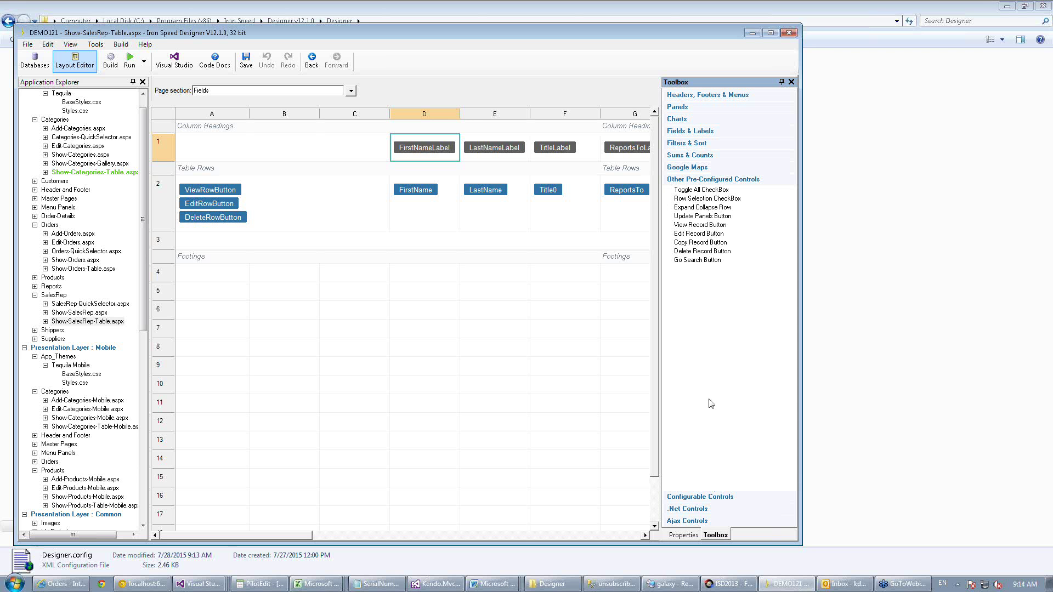
click(702, 217)
drag(716, 218, 233, 232)
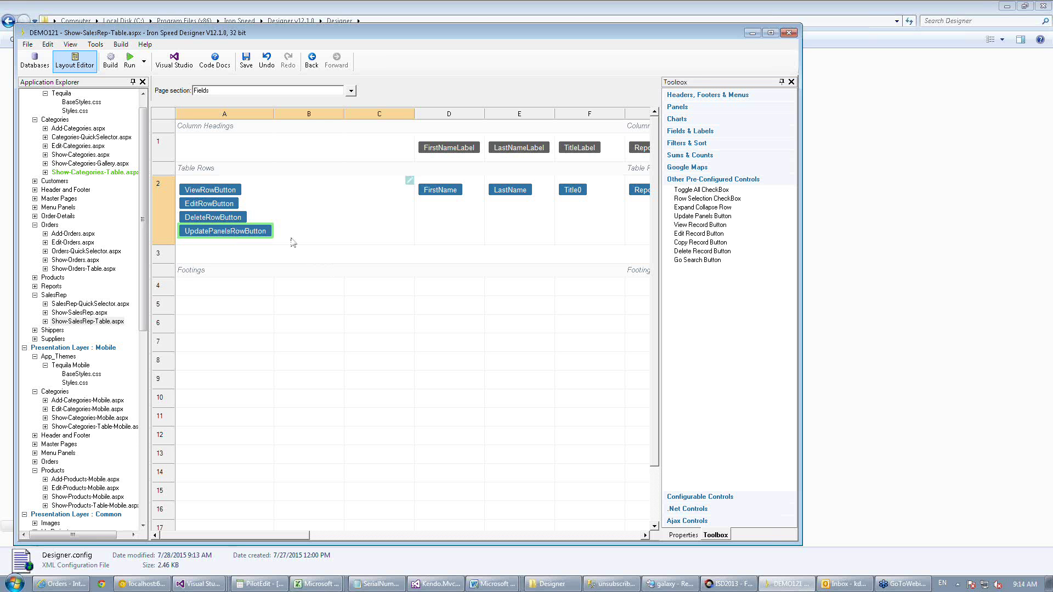
Switch to the Show-SalesRep-Table.aspx page section and add an Orders panel in cell A2, below SalesRepTableControl.
click(350, 91)
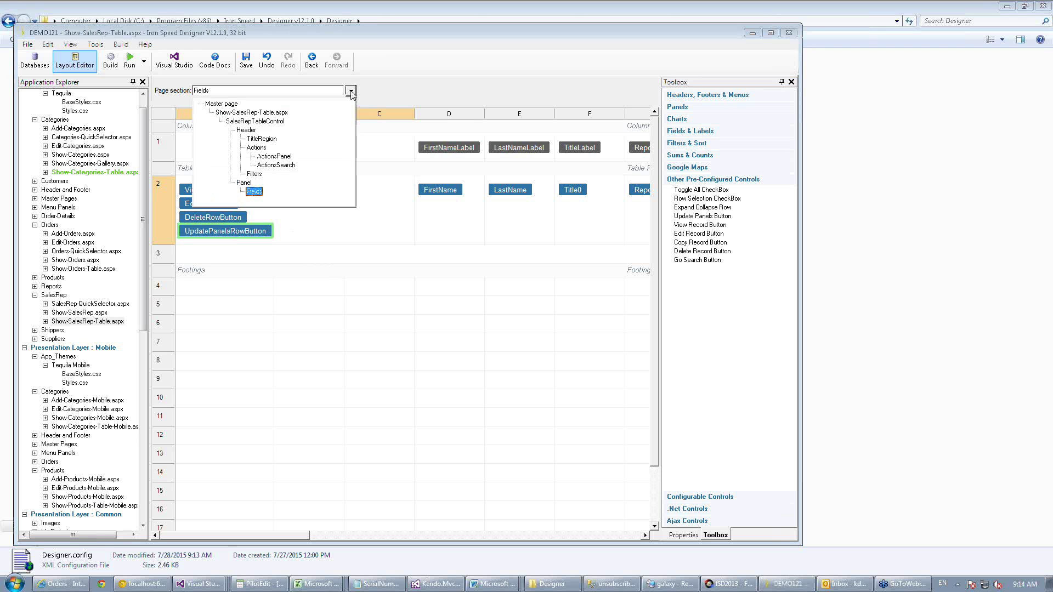
click(250, 112)
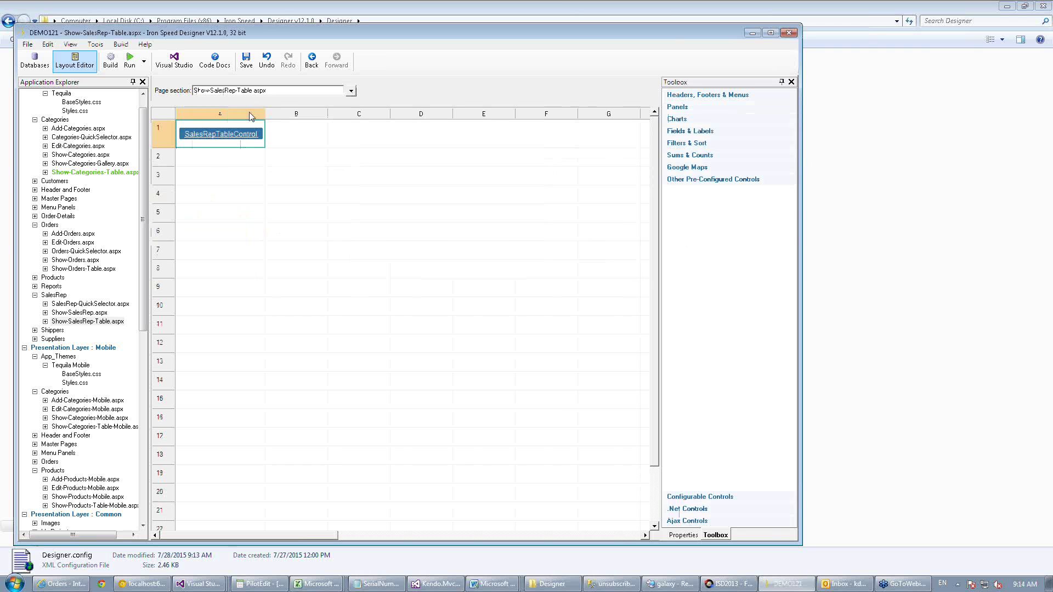
click(213, 165)
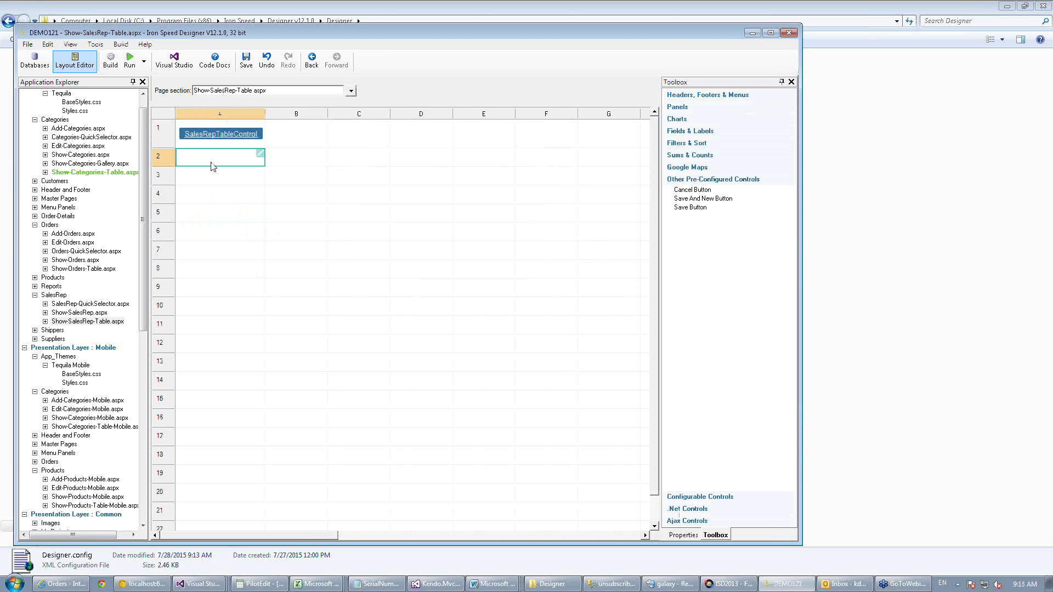
click(684, 107)
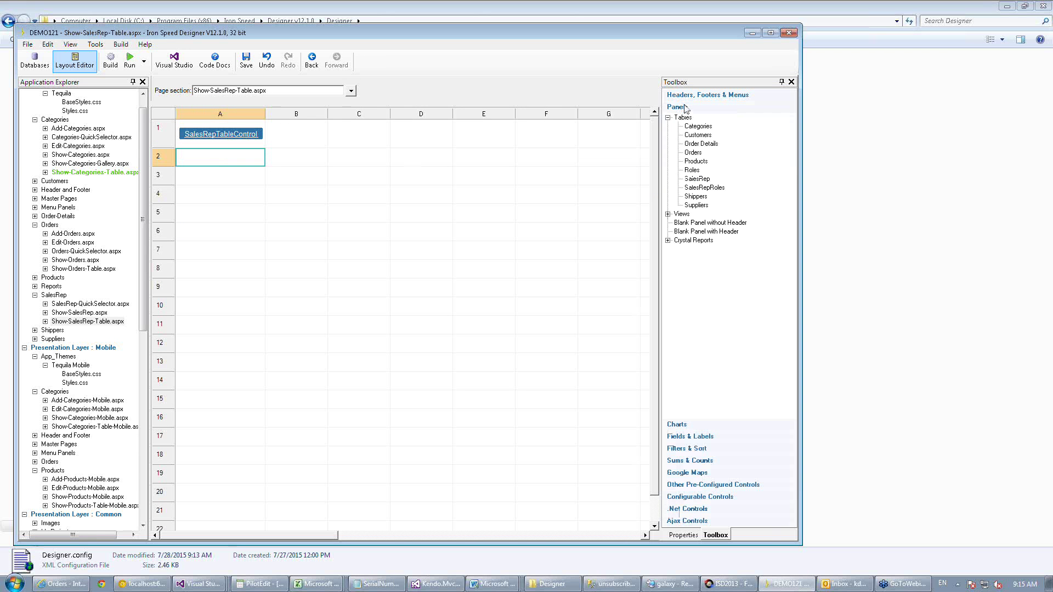
click(698, 153)
drag(697, 154, 222, 157)
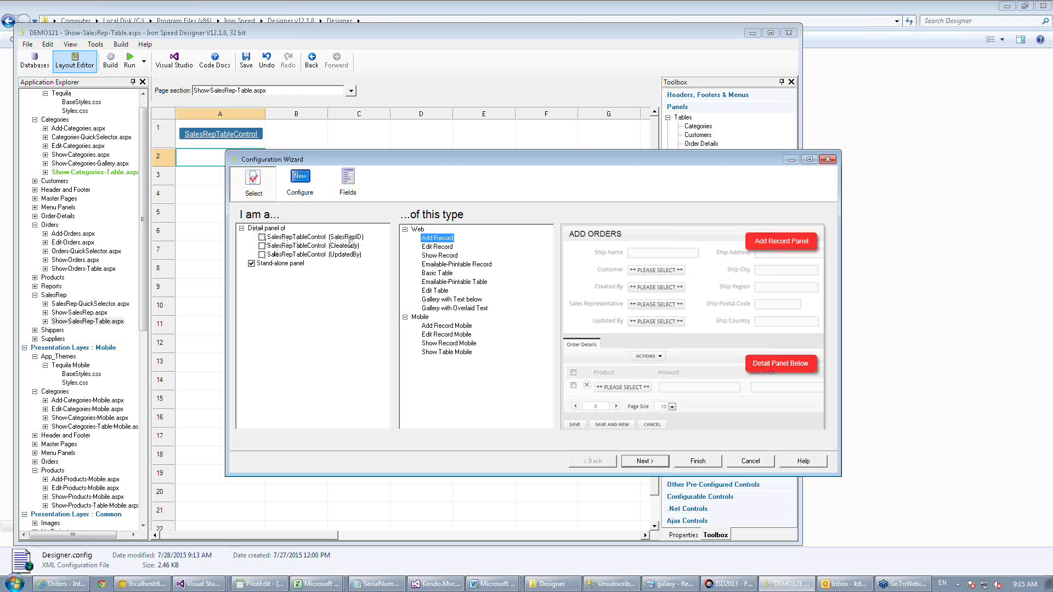
Configure the Orders panel as a Basic Table detail of SalesRepTableControl (SalesRepID) with Scrolling set to No, and finish without saving the options as default.
click(261, 238)
click(437, 273)
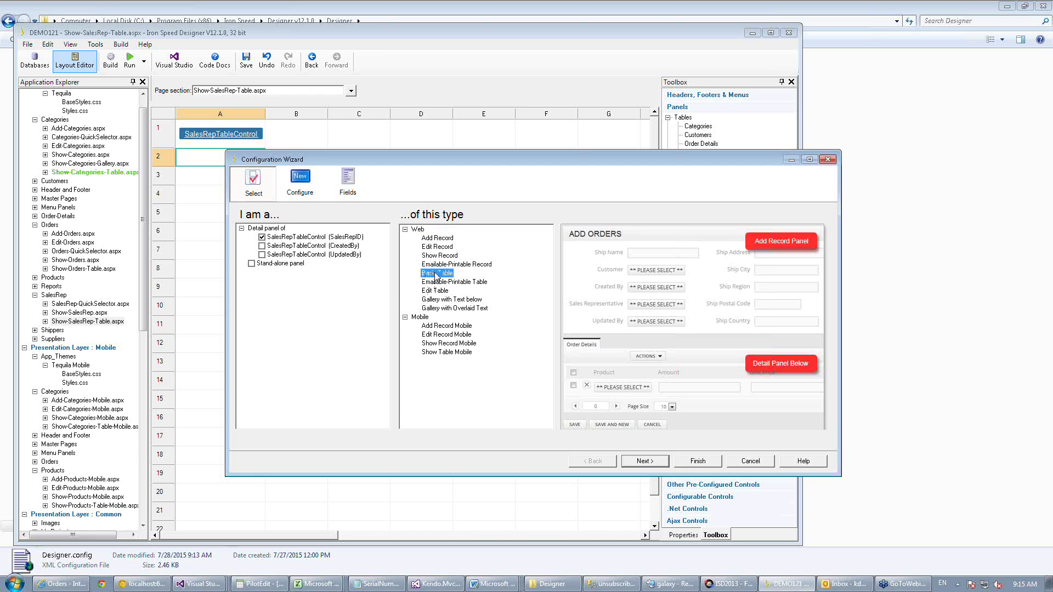
click(642, 462)
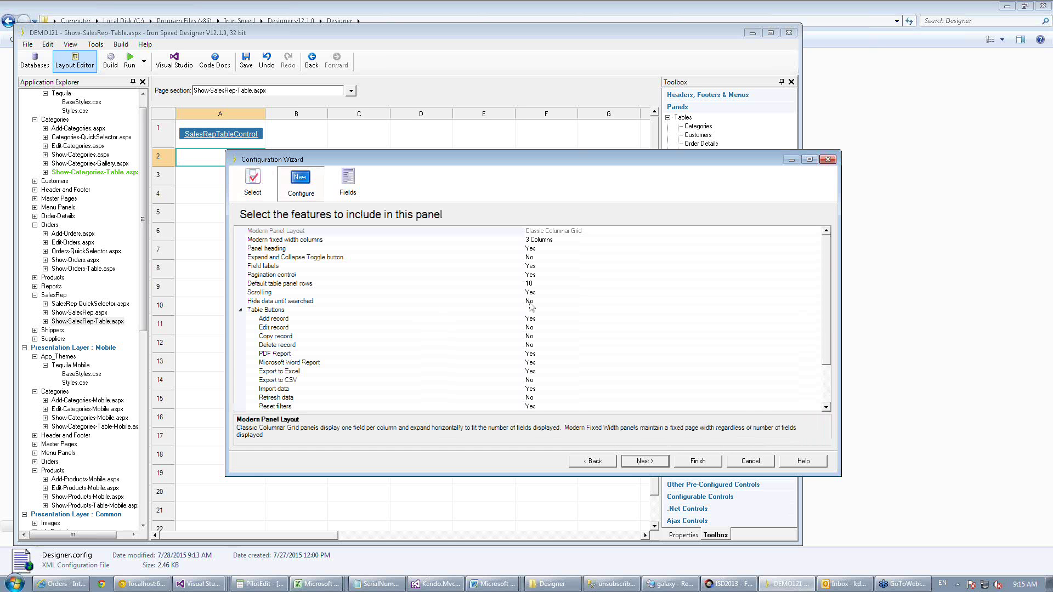
double_click(545, 291)
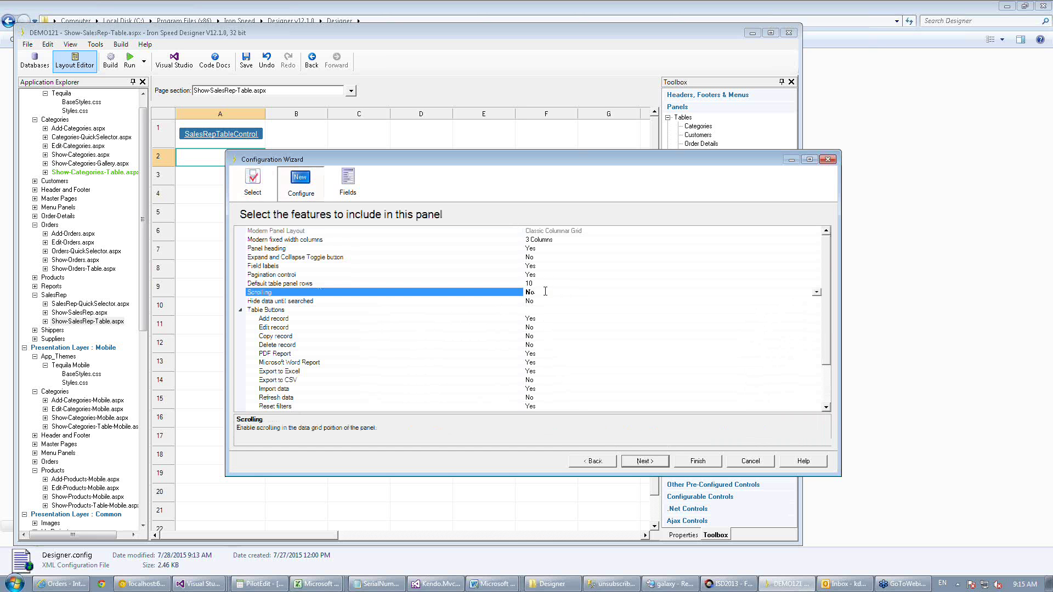
click(645, 462)
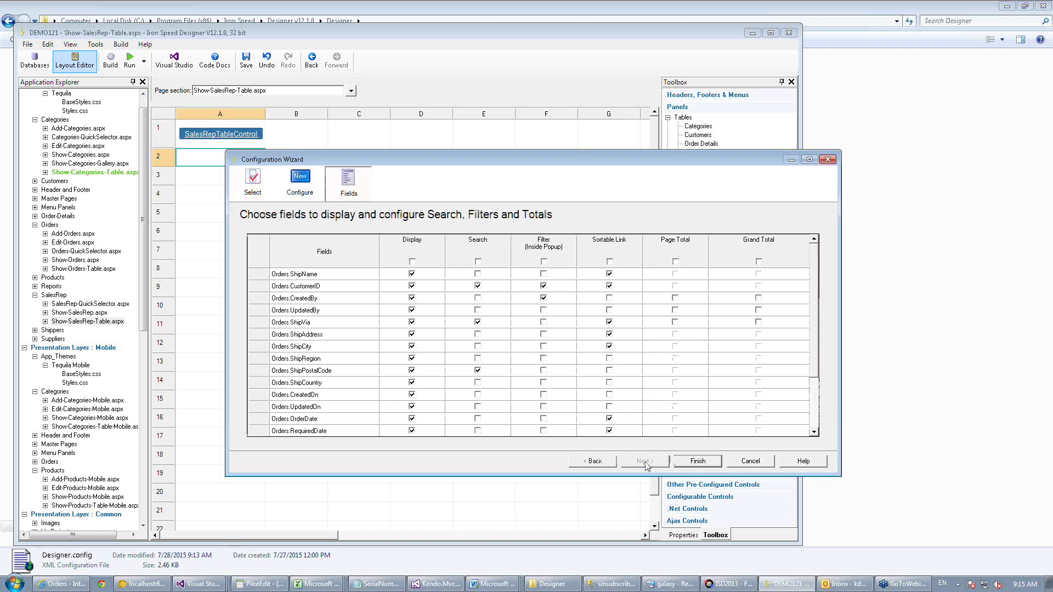
click(704, 466)
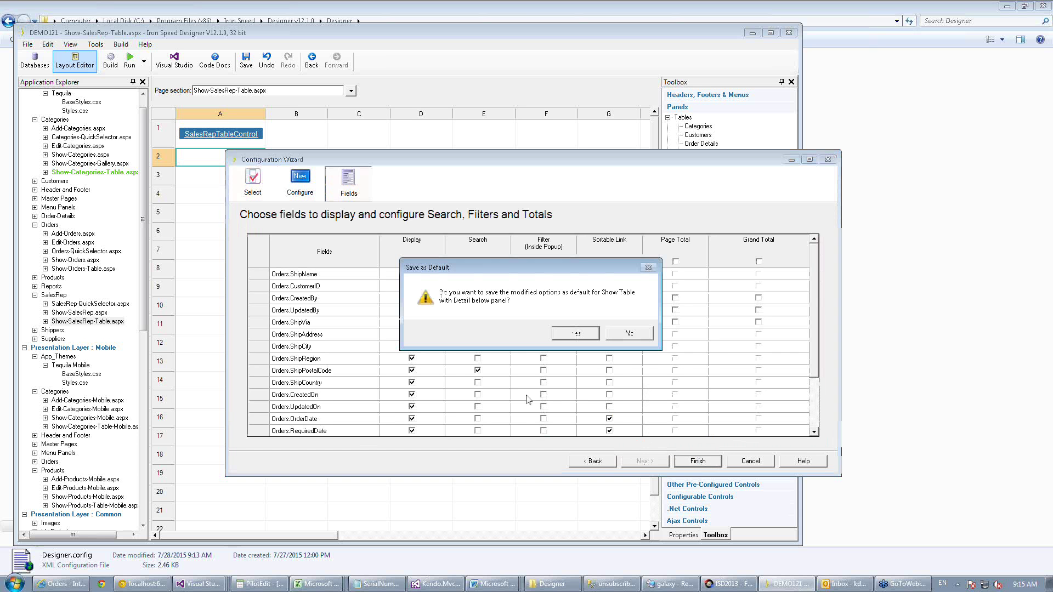
click(625, 334)
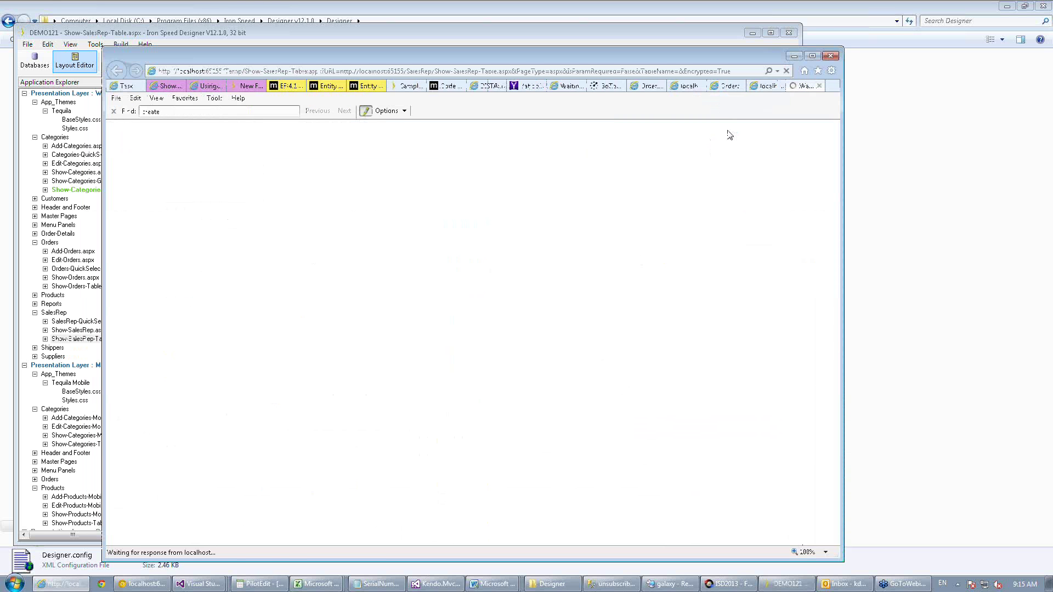
Close the extra browser tabs and examine how the running Sales Representative table page scrolls vertically.
click(740, 86)
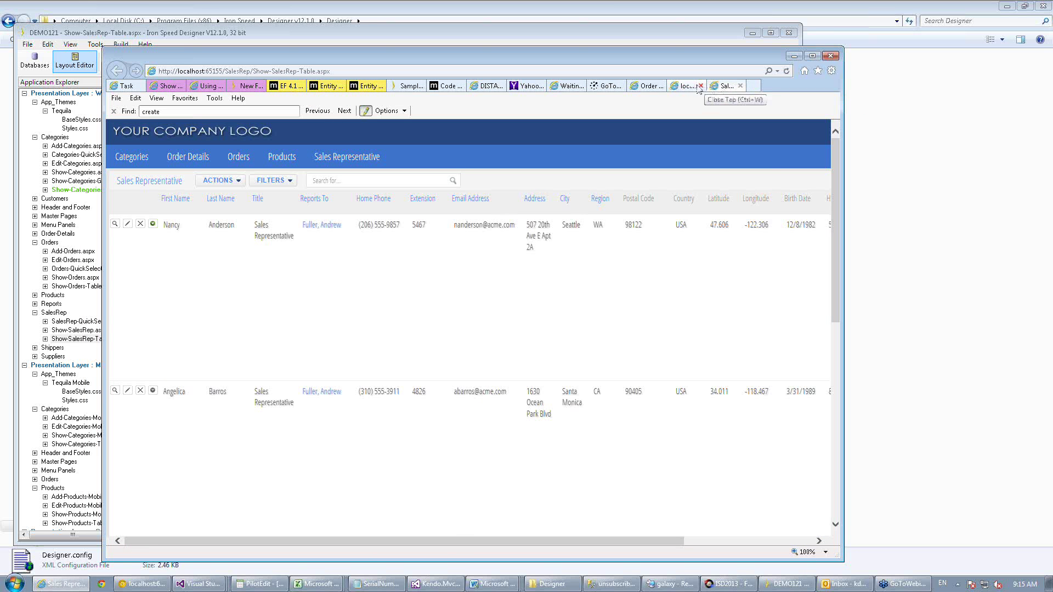
click(661, 87)
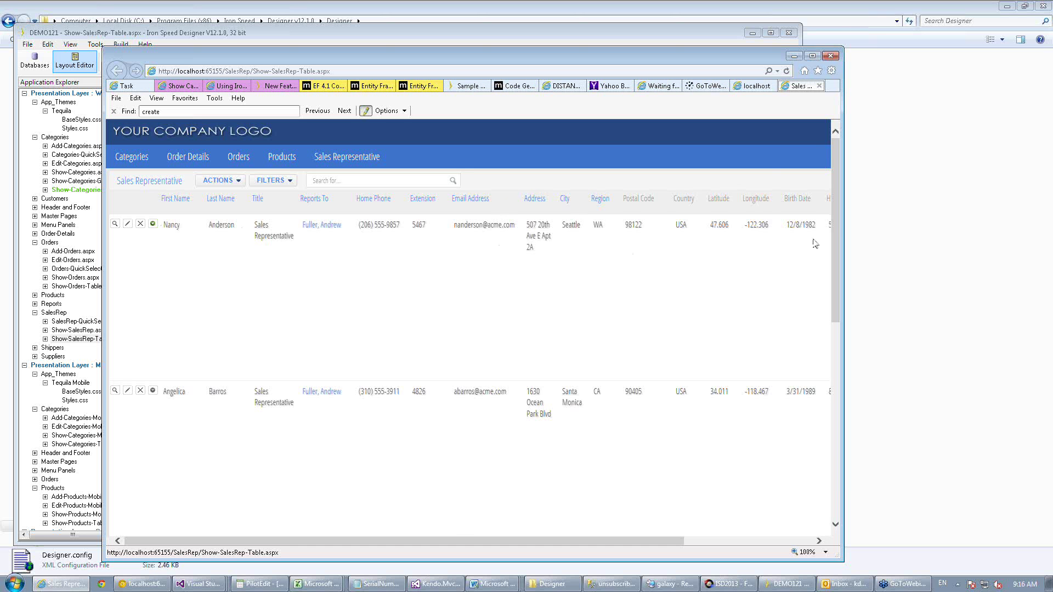
scroll(834, 229, down, 1)
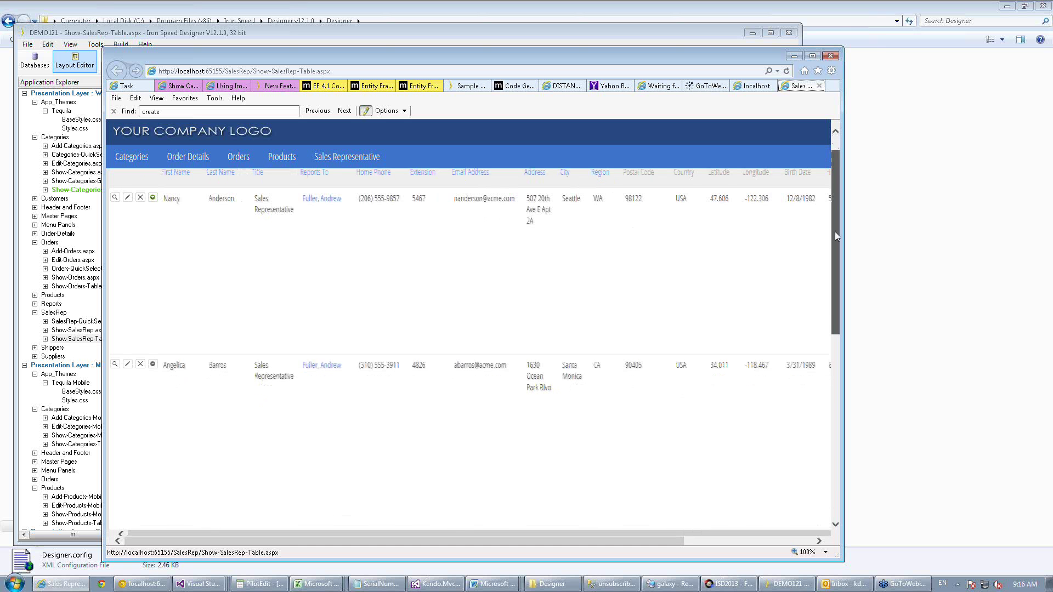
scroll(834, 233, down, 1)
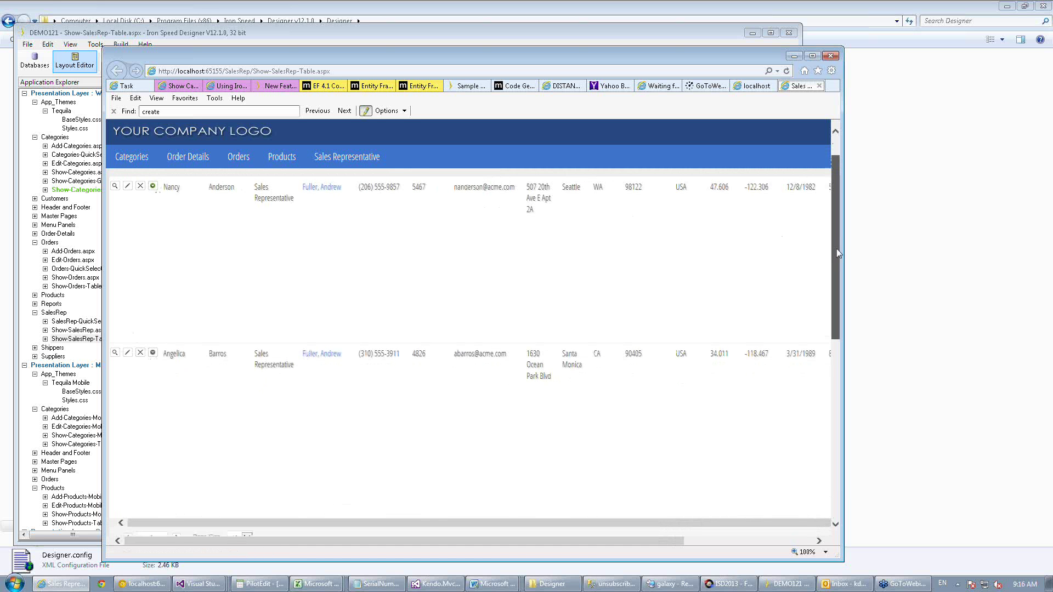
scroll(835, 317, down, 4)
drag(835, 361, 841, 215)
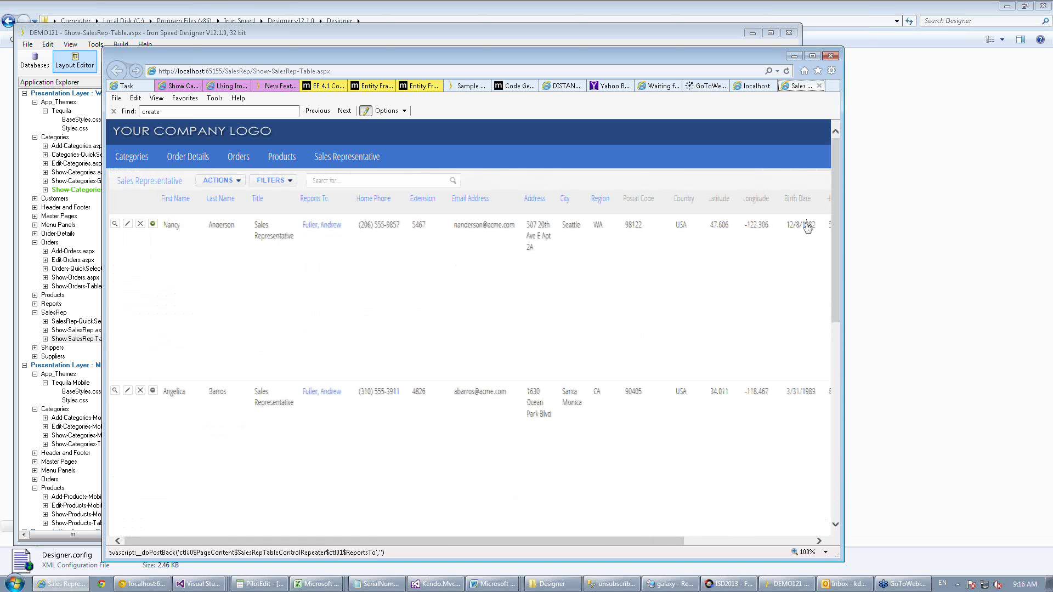
Update the detail panel from the second sales representative's row, and examine the Orders panel and the scrolling table above it.
click(153, 392)
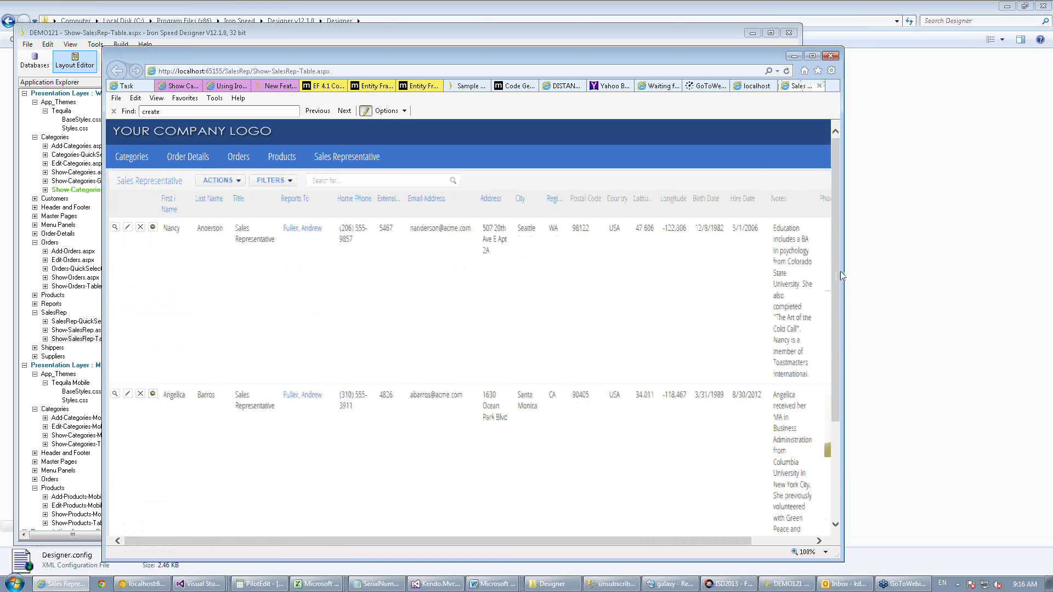
drag(836, 279, 841, 408)
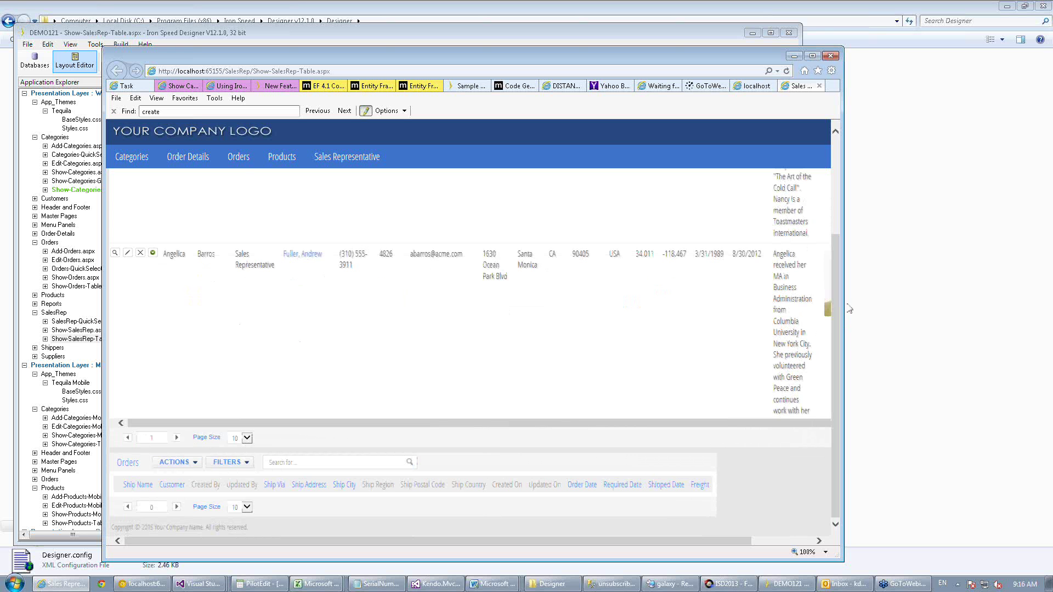
drag(592, 542, 713, 548)
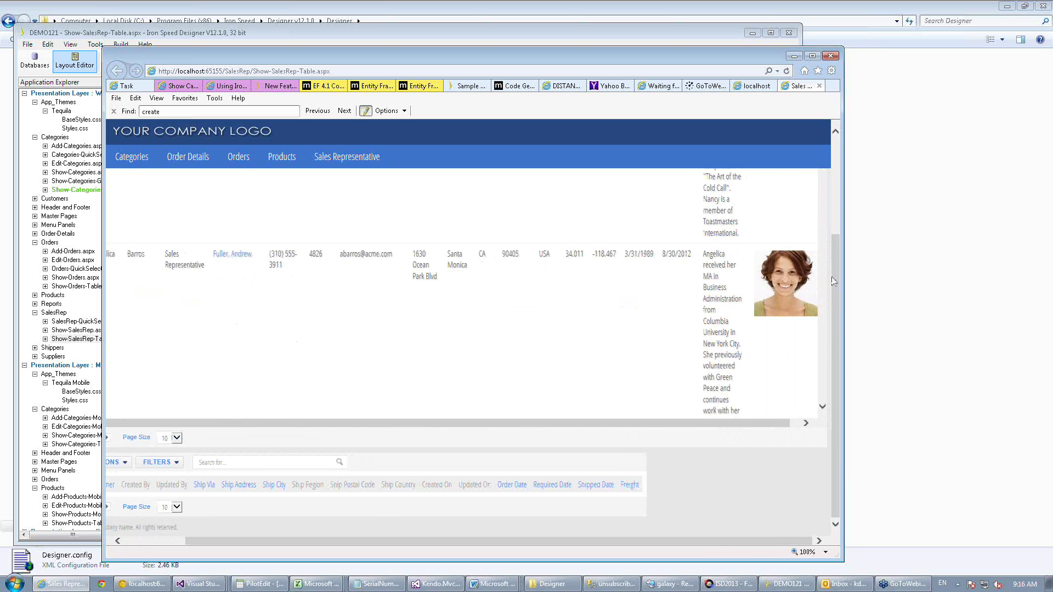
scroll(603, 288, down, 3)
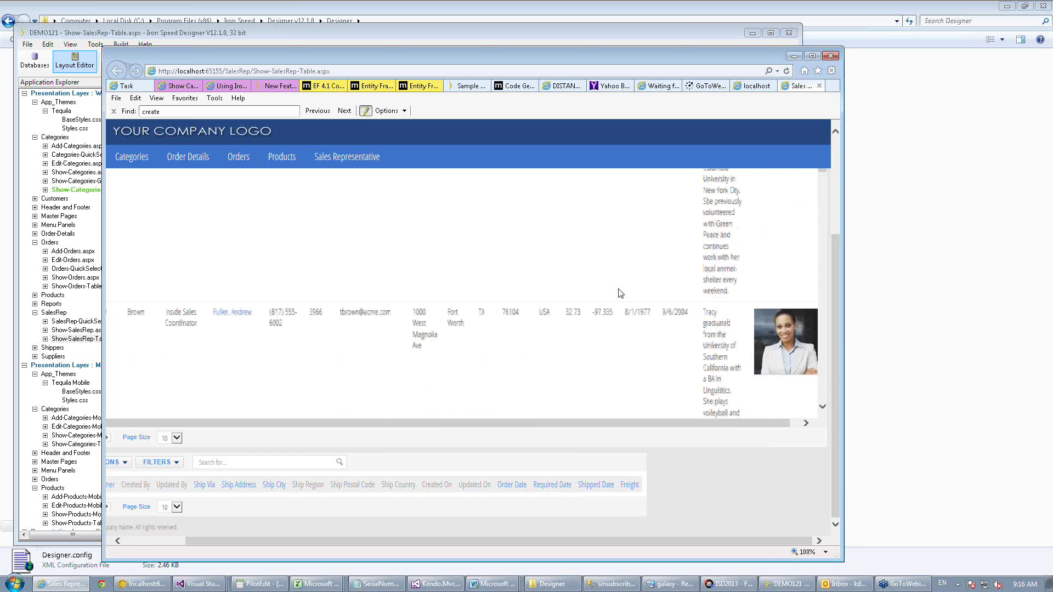
scroll(619, 292, down, 5)
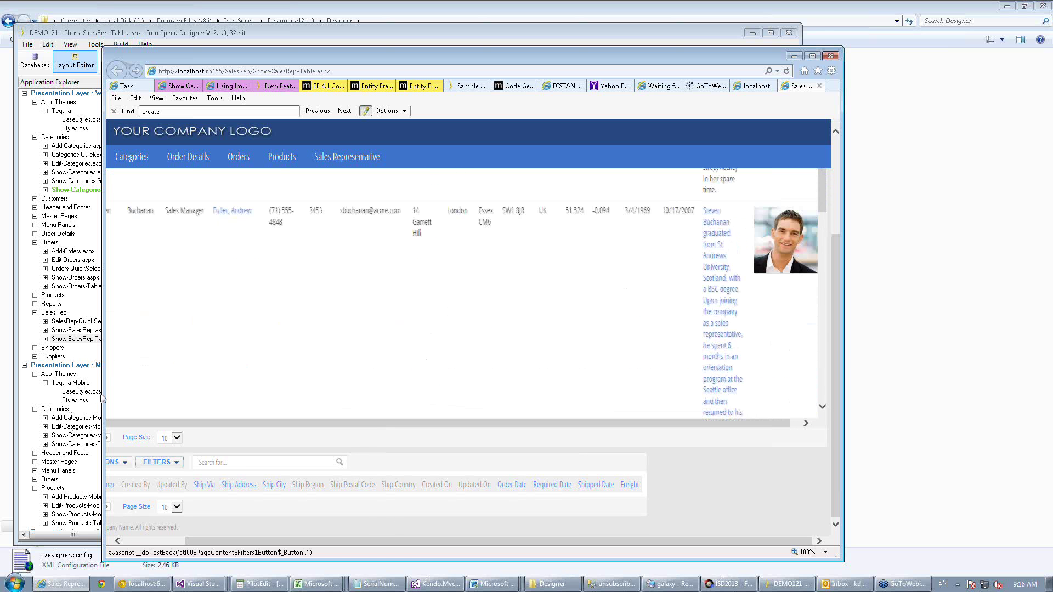
Widen the browser window, update the Orders panel for the Vice President, Sales row, and review the listed orders.
drag(103, 399, 18, 393)
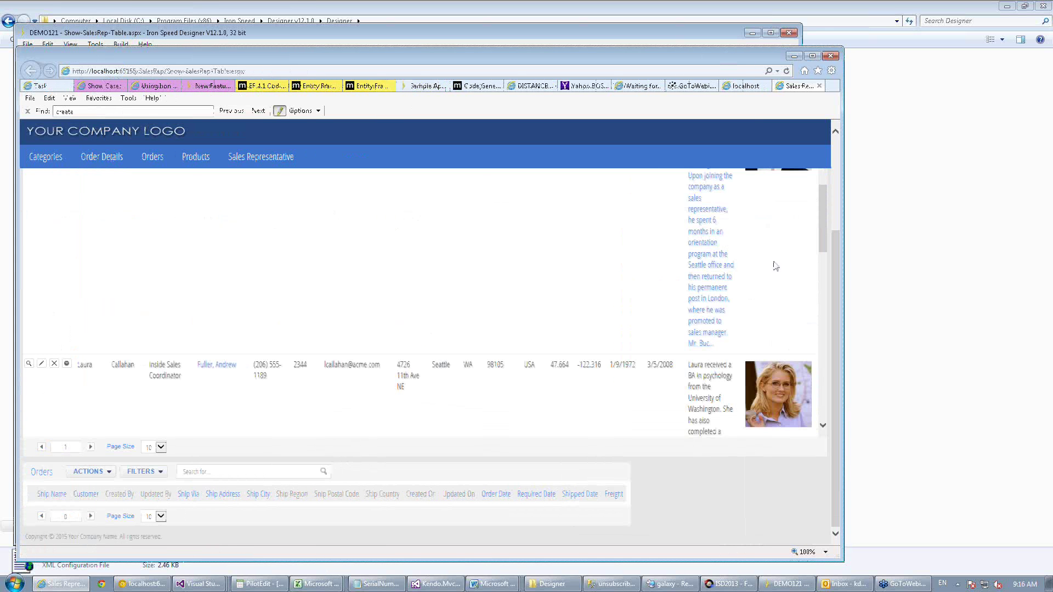
drag(823, 244, 823, 343)
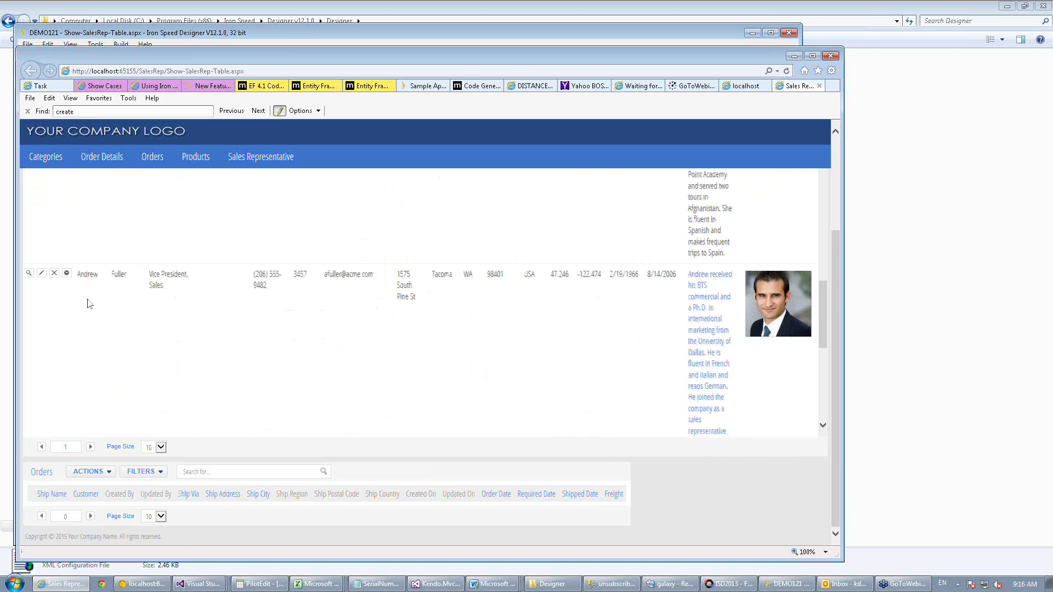
click(67, 273)
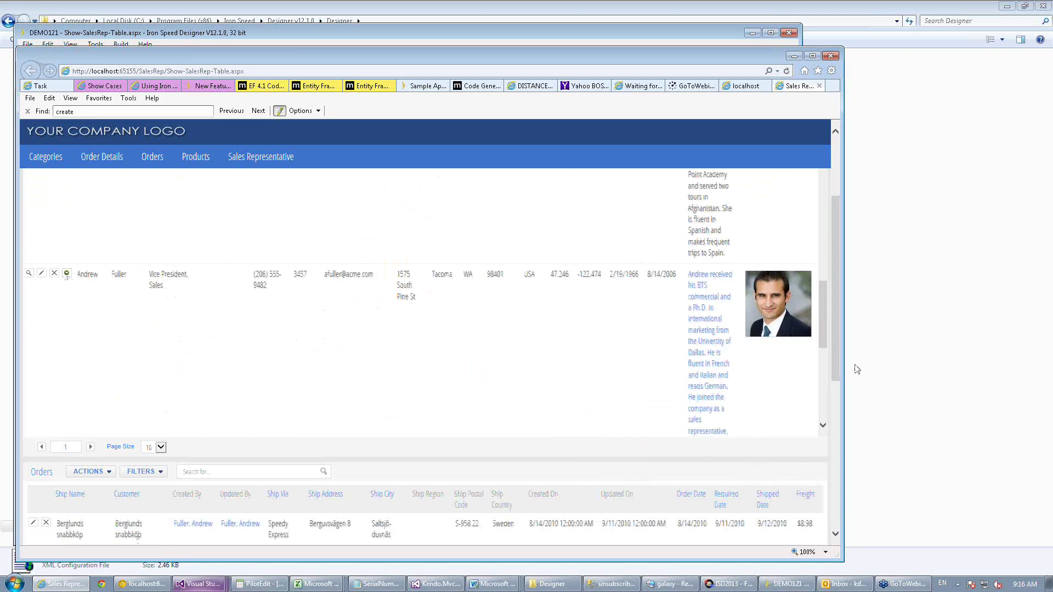
drag(837, 366, 837, 412)
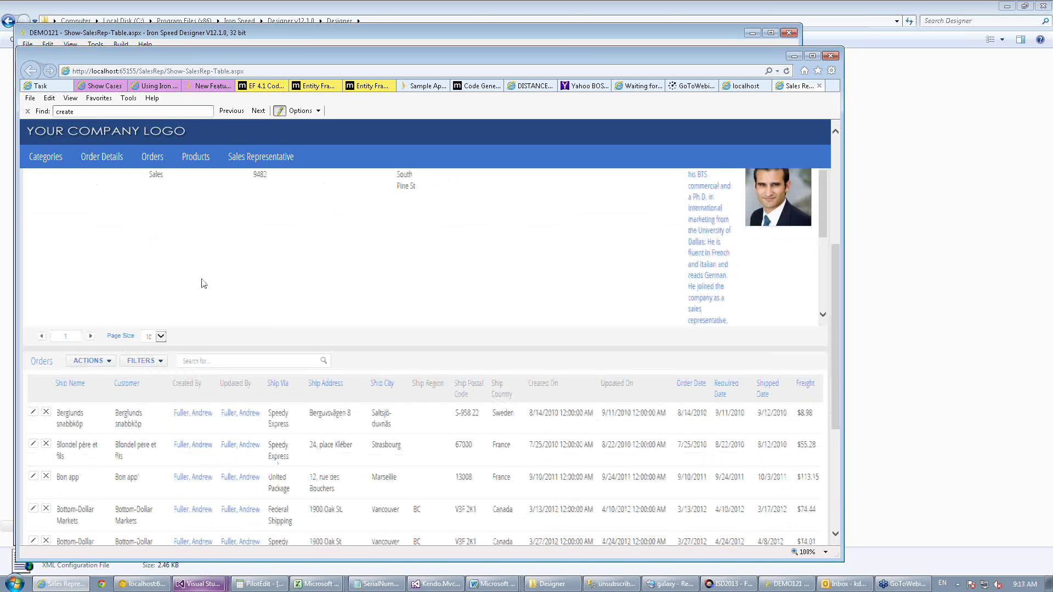
Switch to Iron Speed Designer and open the Label text formula of the CategoryName database field.
click(781, 584)
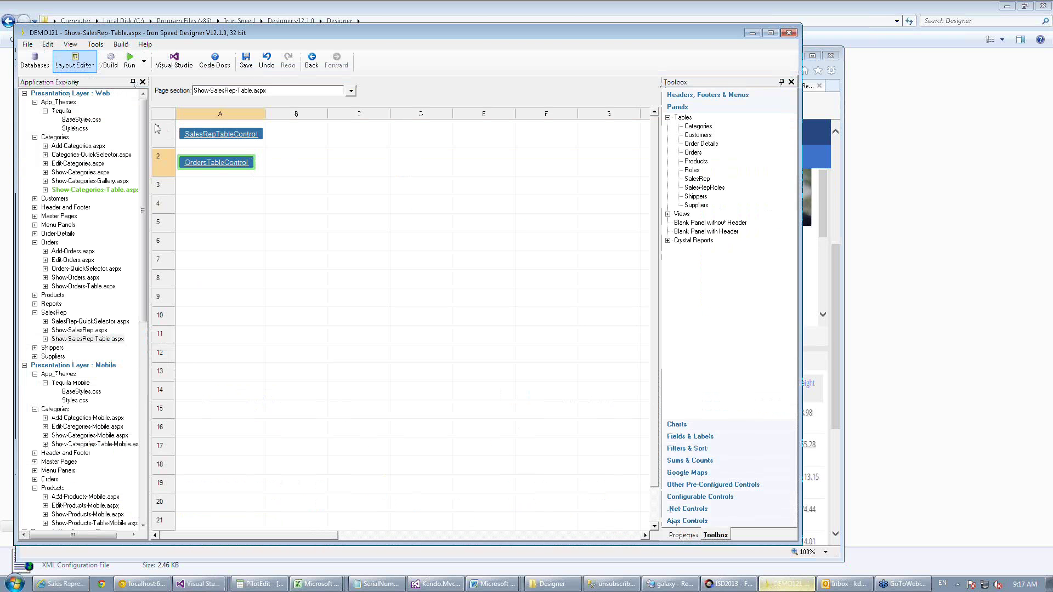
click(35, 60)
click(97, 138)
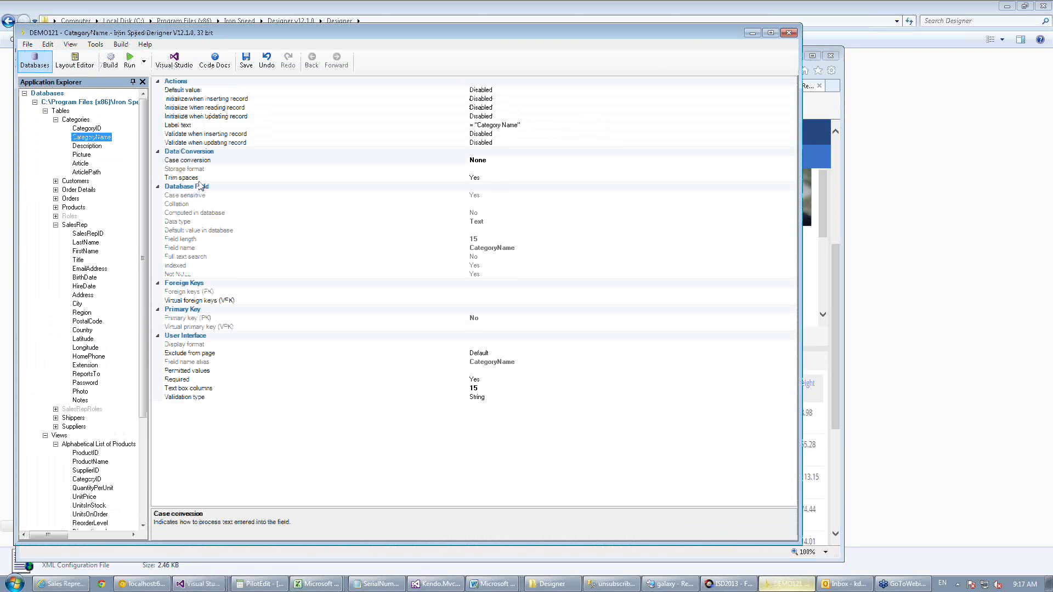
click(541, 125)
click(791, 125)
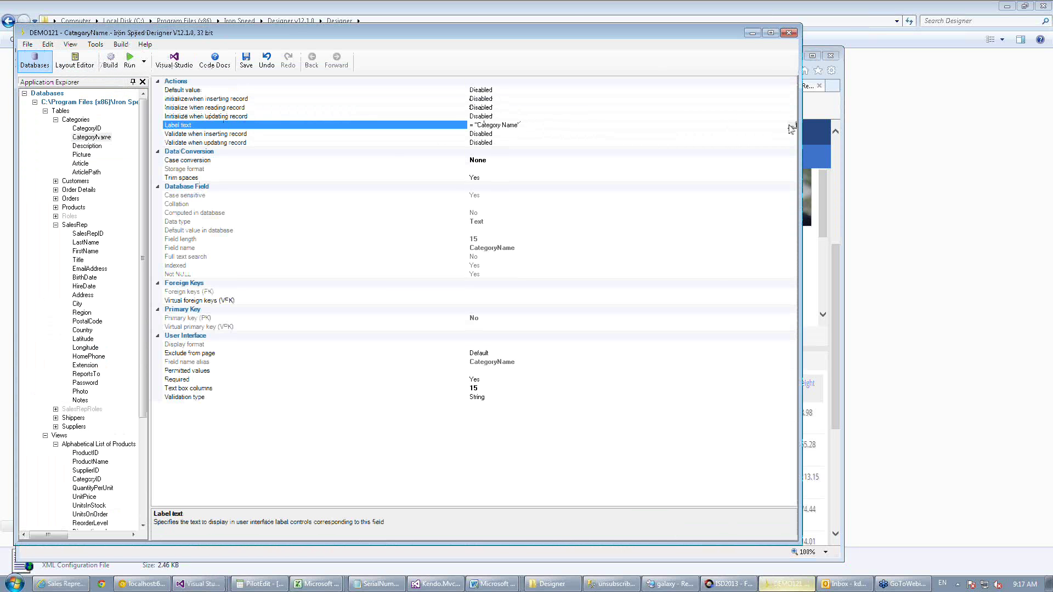
Try replacing the CategoryName label text formula with the Resource environment function, and discard the change.
drag(440, 234, 351, 233)
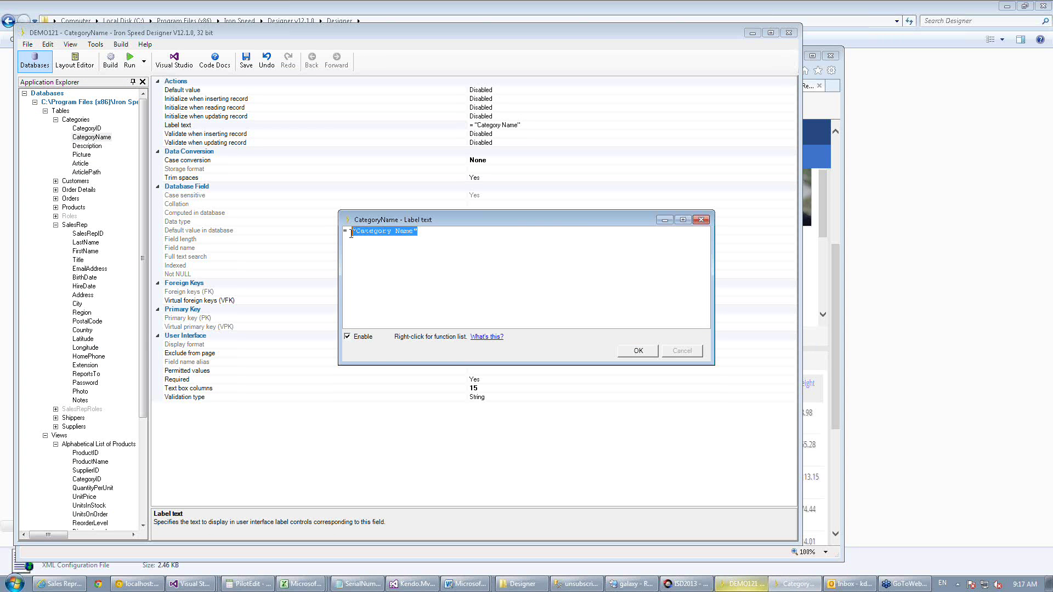
key(Delete)
right_click(350, 234)
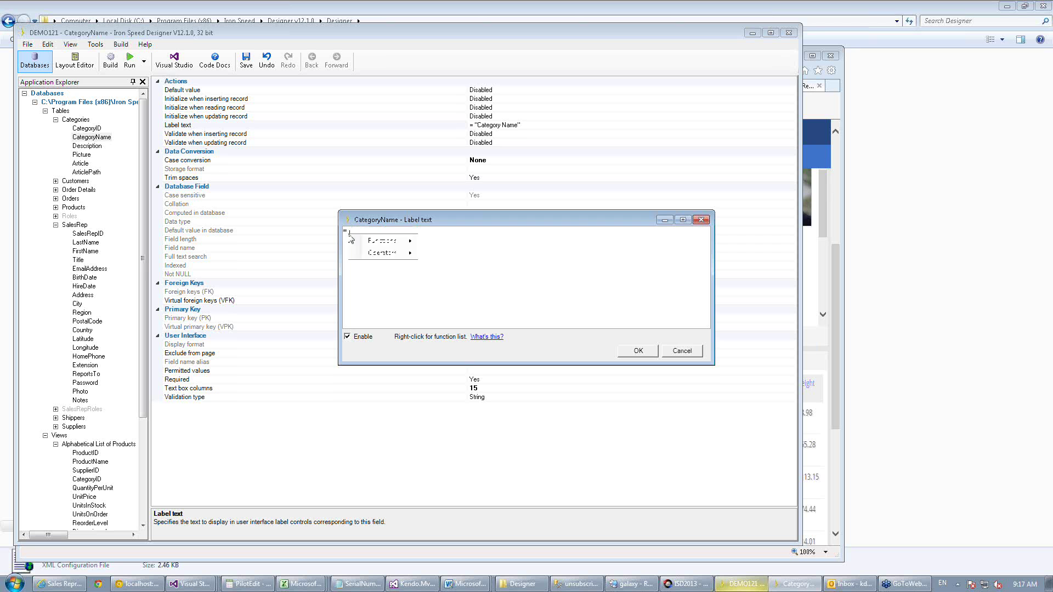
mouse_move(382, 242)
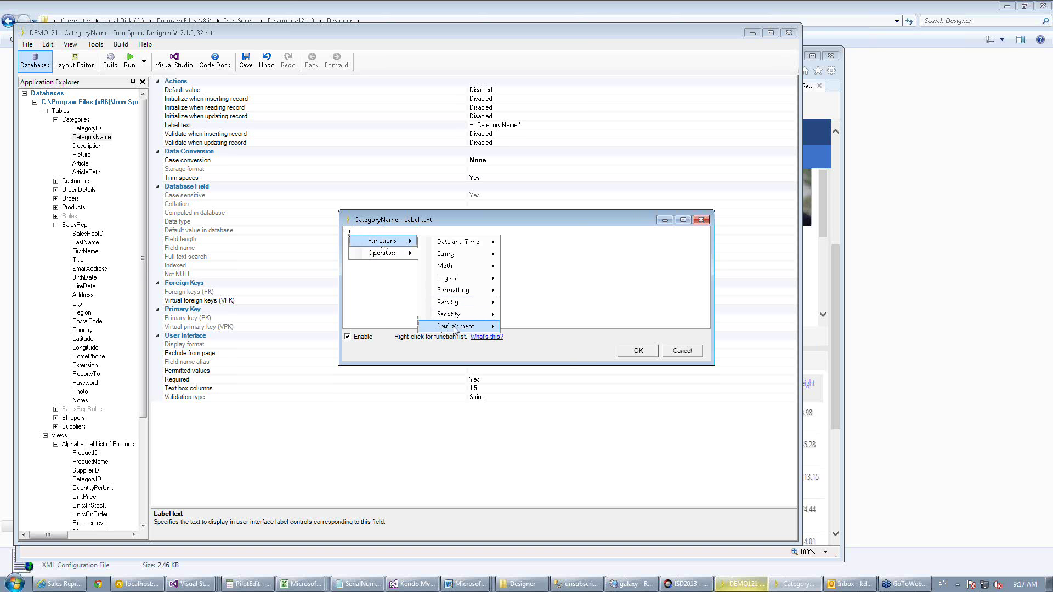
mouse_move(455, 328)
click(532, 340)
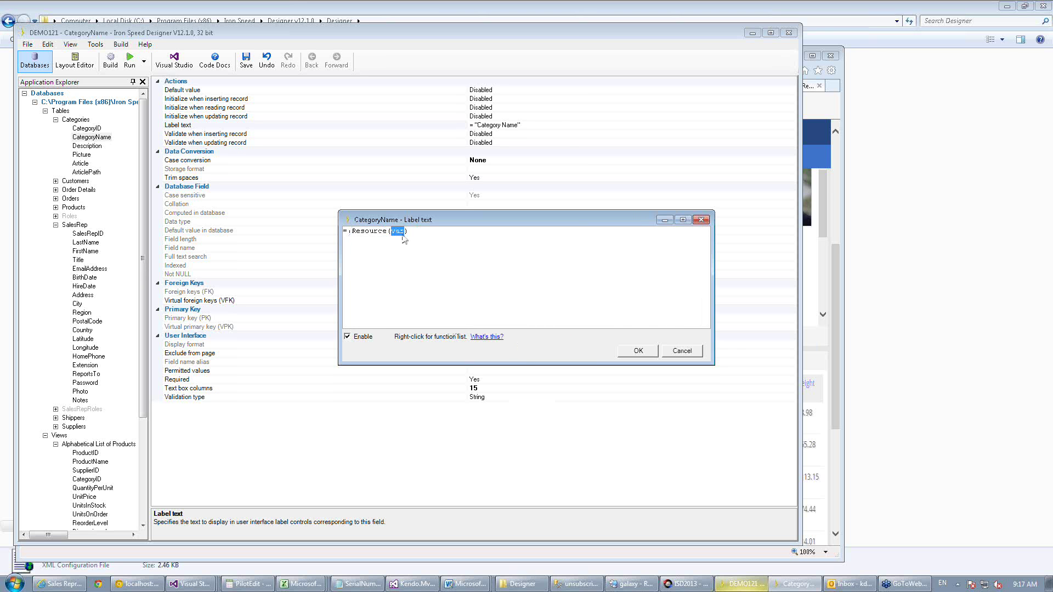
click(690, 353)
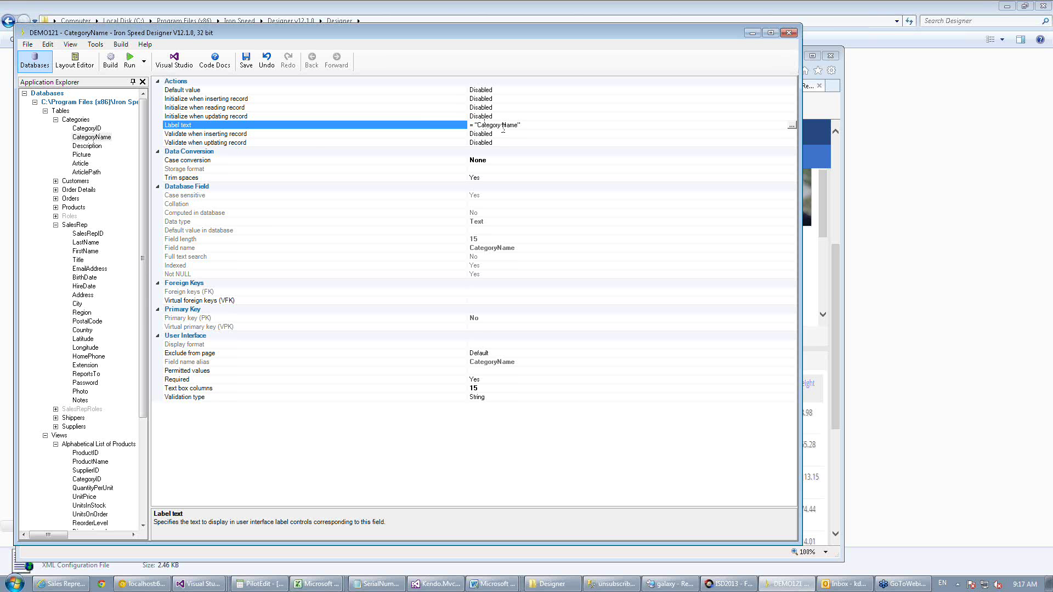
Check the SalesRepID field's label text and examine the Optimize label names option in the application's configuration, leaving it as is.
click(87, 234)
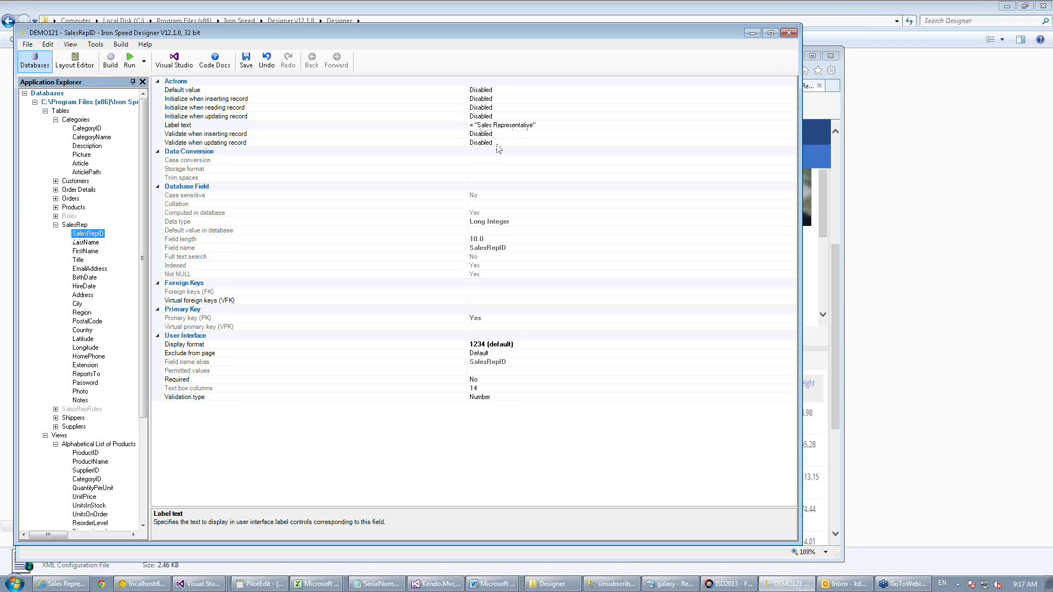
click(96, 45)
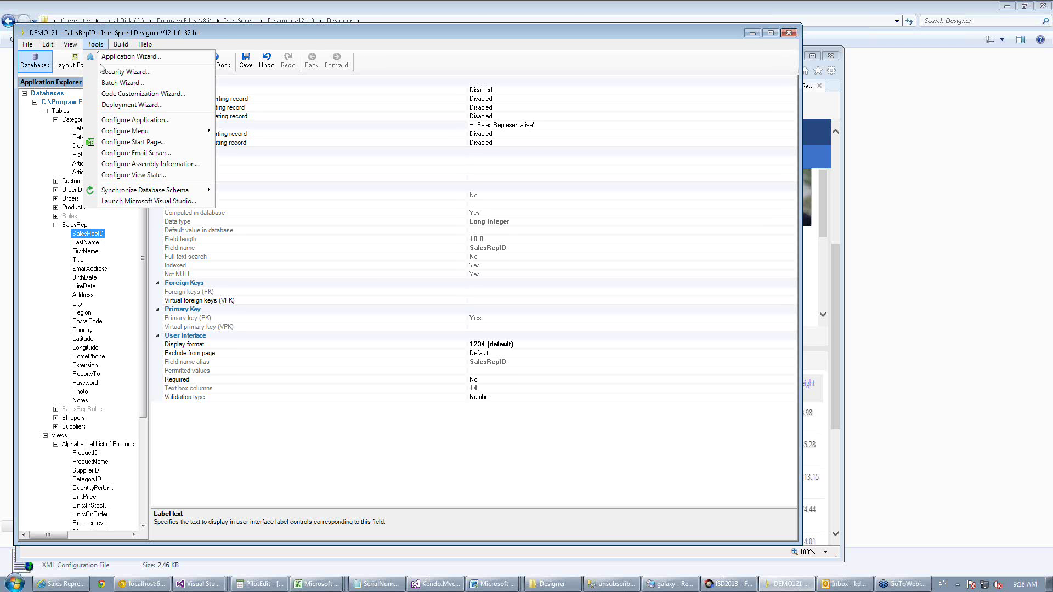
click(125, 120)
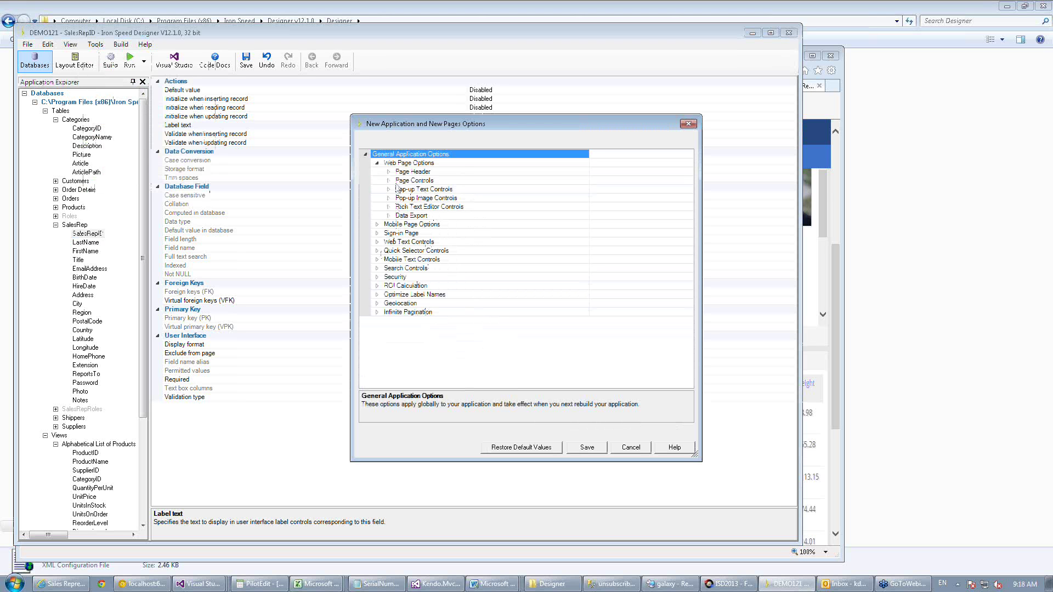
click(378, 295)
click(611, 303)
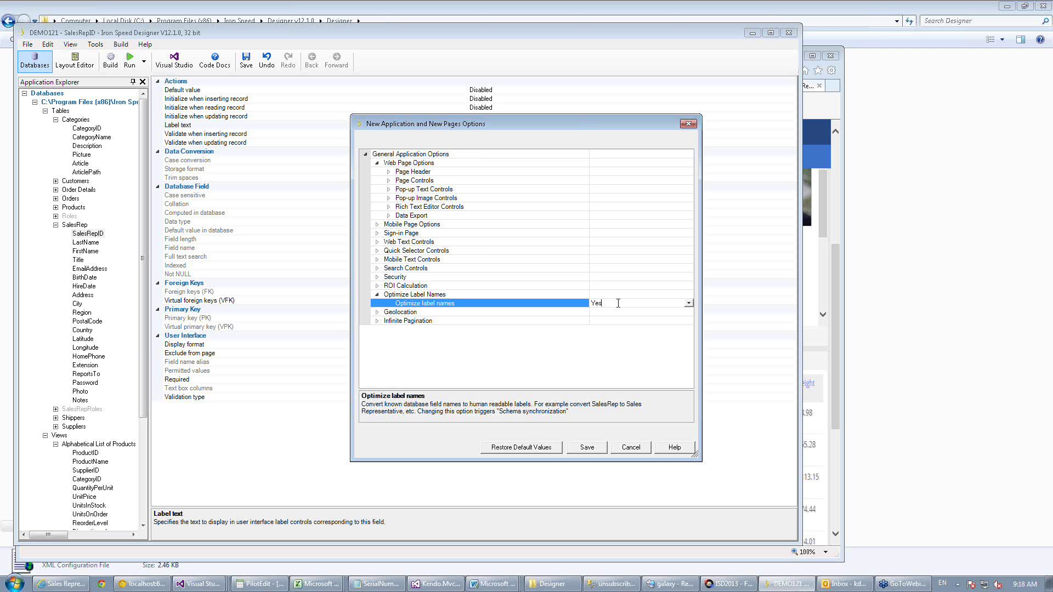
click(688, 124)
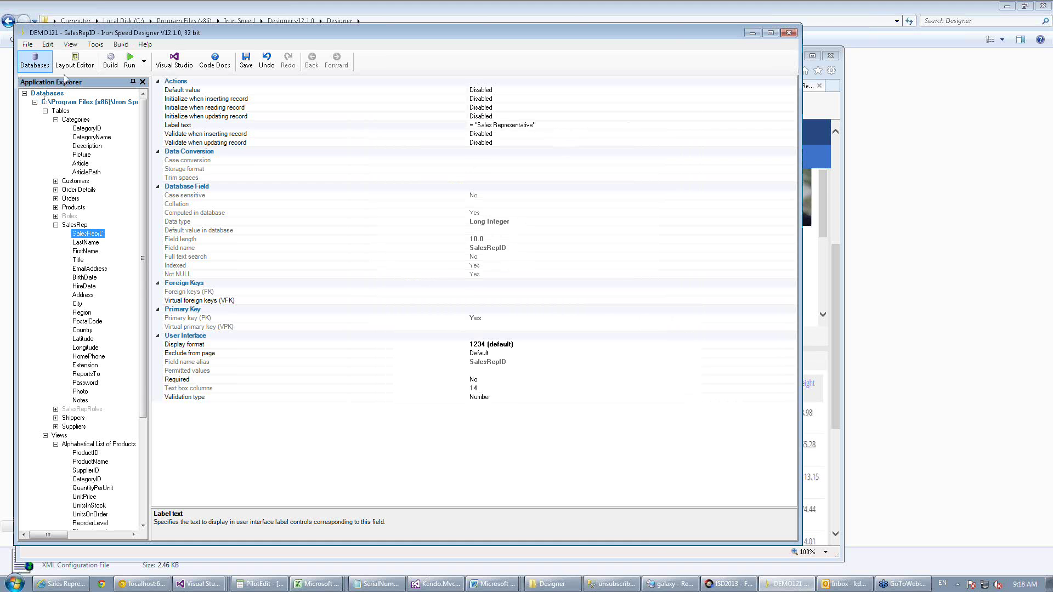
Open the Initialize display text formula of the ImagewithOverlaidText control on the Show-Categories-Gallery.aspx page in the Layout Editor.
click(74, 60)
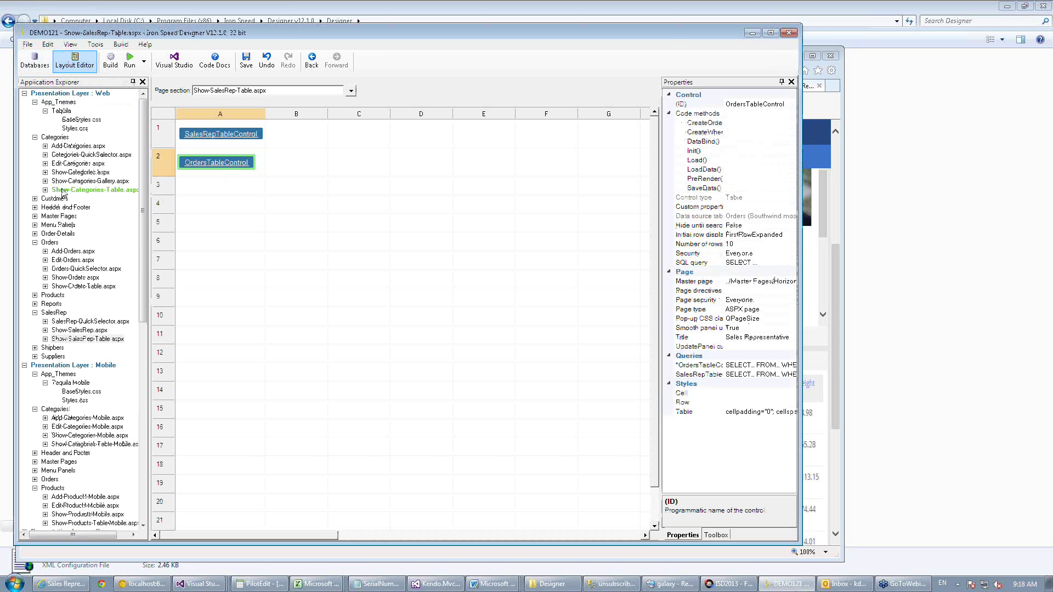
click(63, 181)
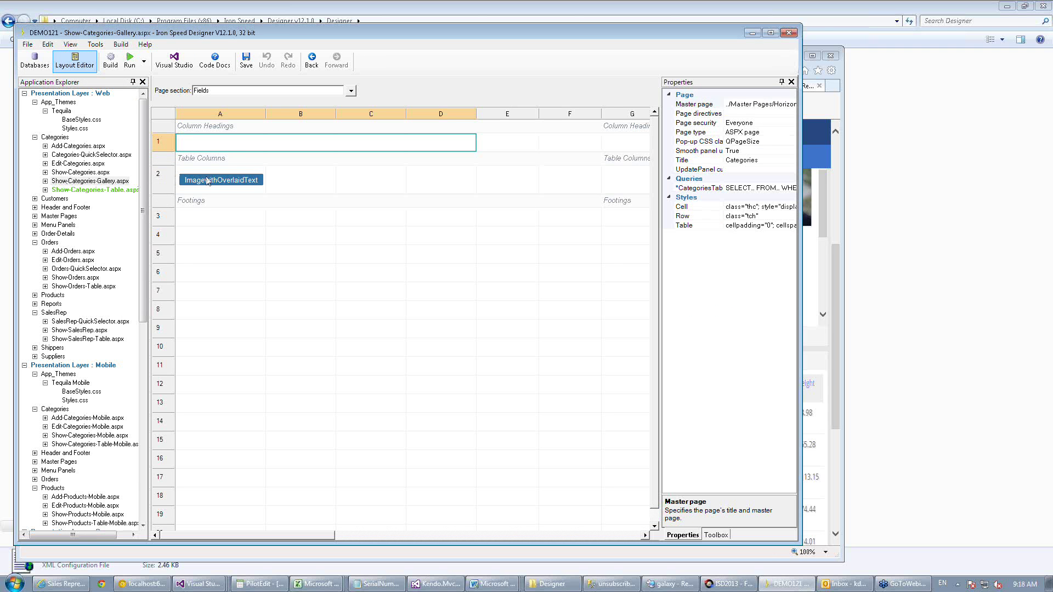
click(206, 182)
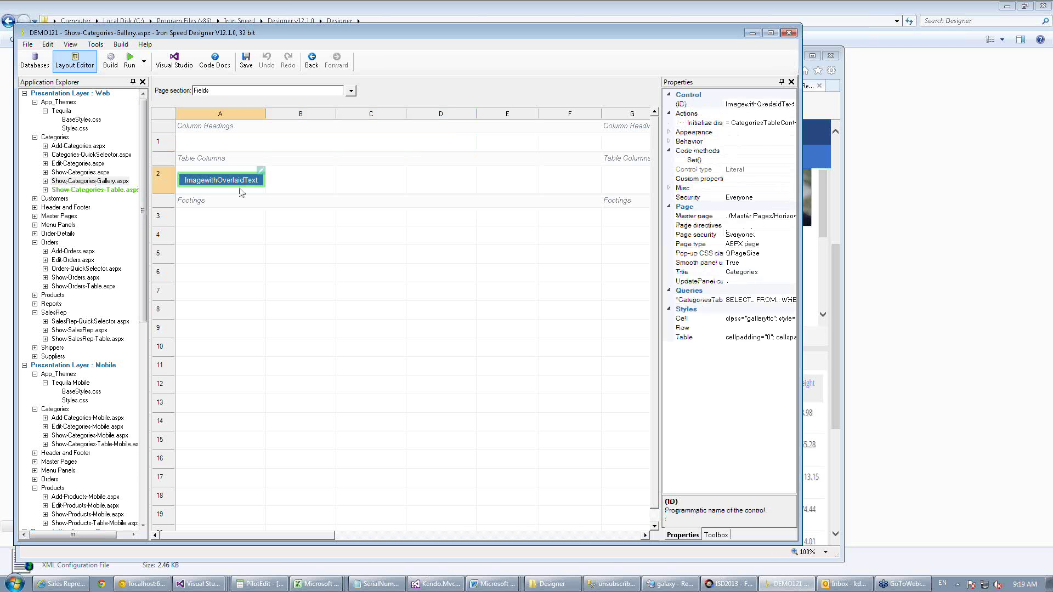
click(749, 123)
click(790, 123)
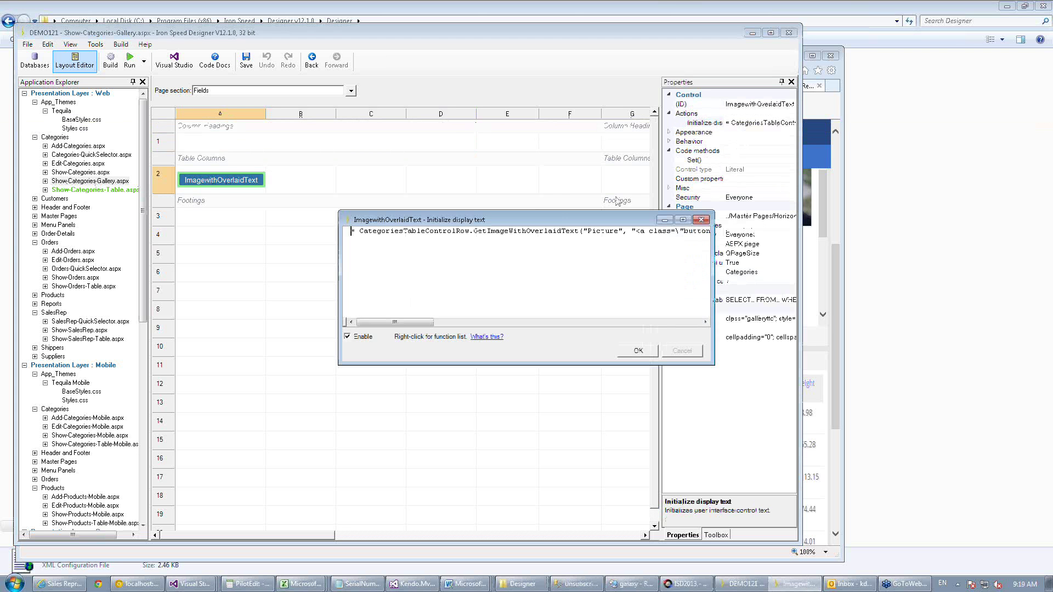
Widen the formula editor and examine the GetImageWithOverlaidText formula, including its ModifyRedirectUrl link to Show-Categories.aspx.
drag(342, 276, 154, 275)
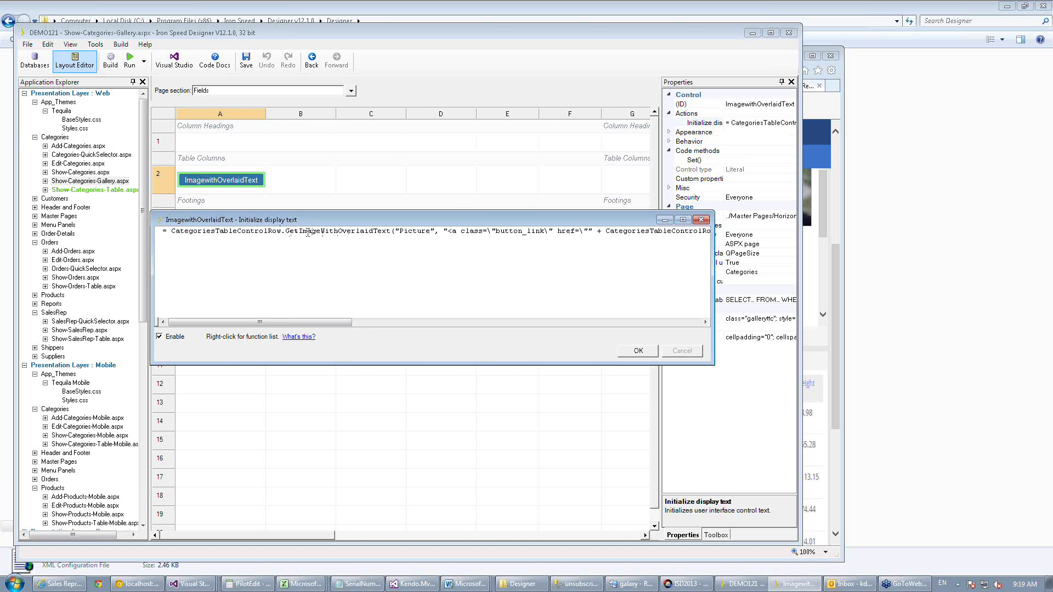
drag(309, 323, 408, 322)
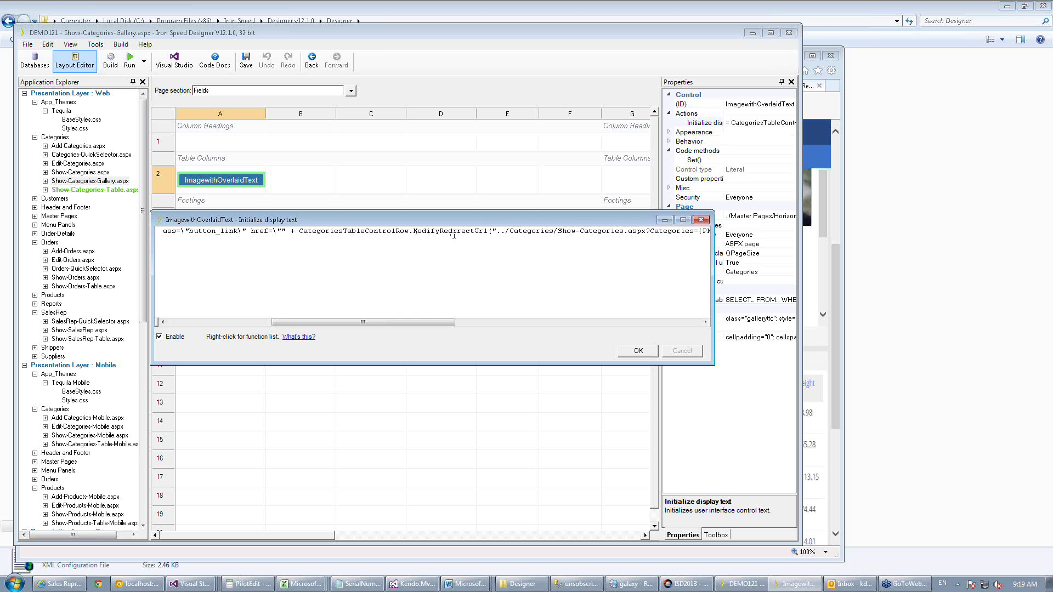
drag(410, 323, 440, 326)
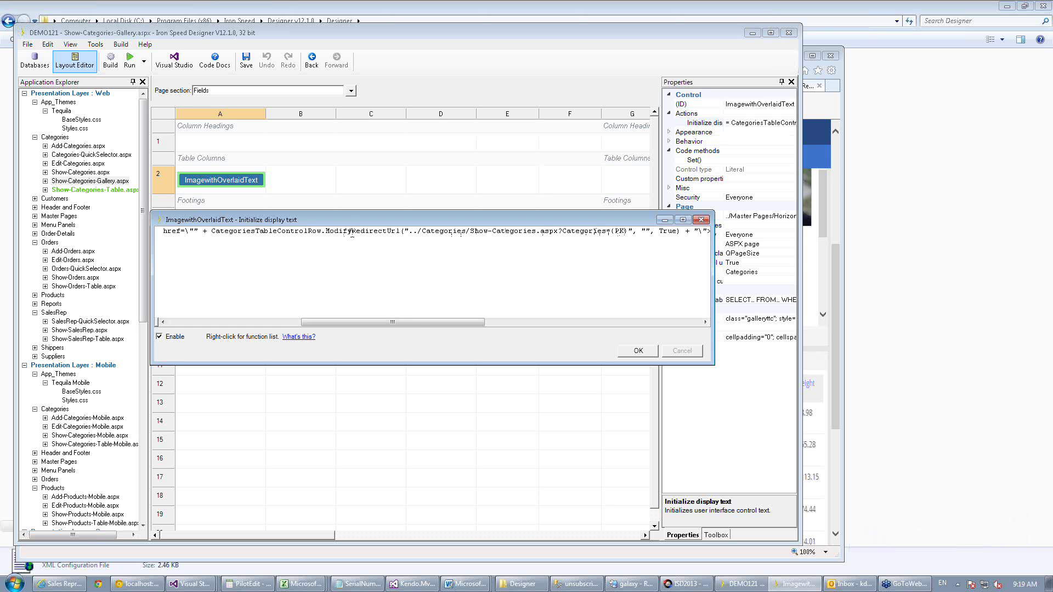
drag(419, 323, 402, 326)
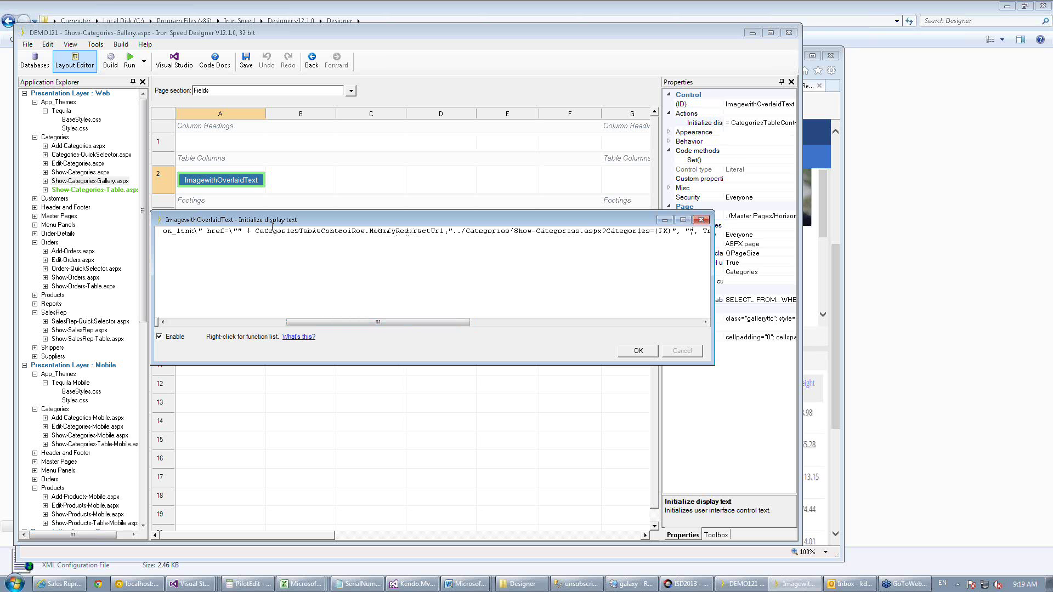
Review the DB Record fields available for insertion before CategoriesTableControlRow in the formula, and close the editor without changes.
click(241, 231)
right_click(255, 234)
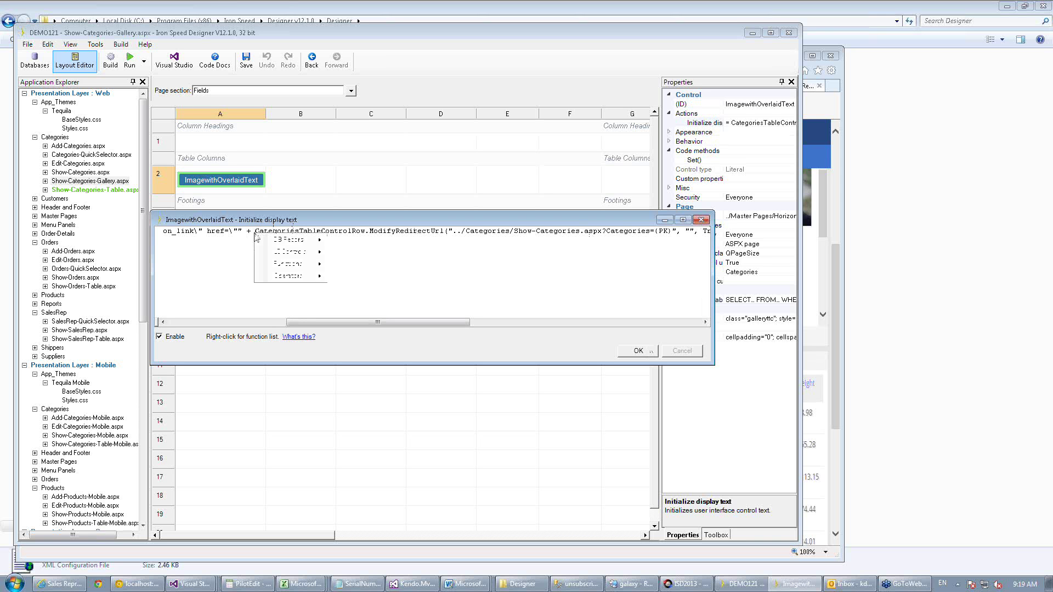
mouse_move(287, 242)
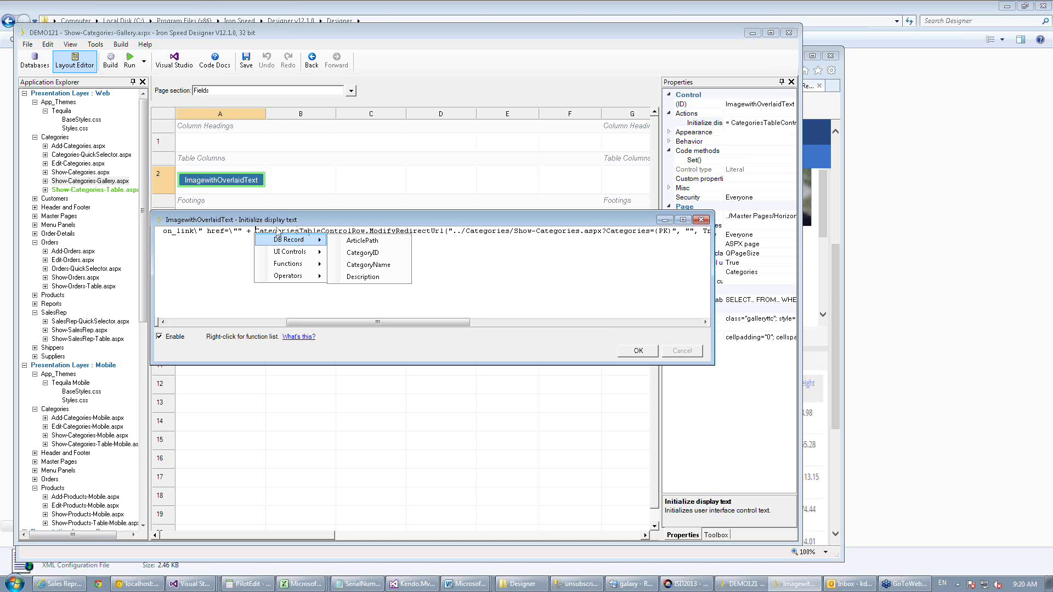
click(701, 220)
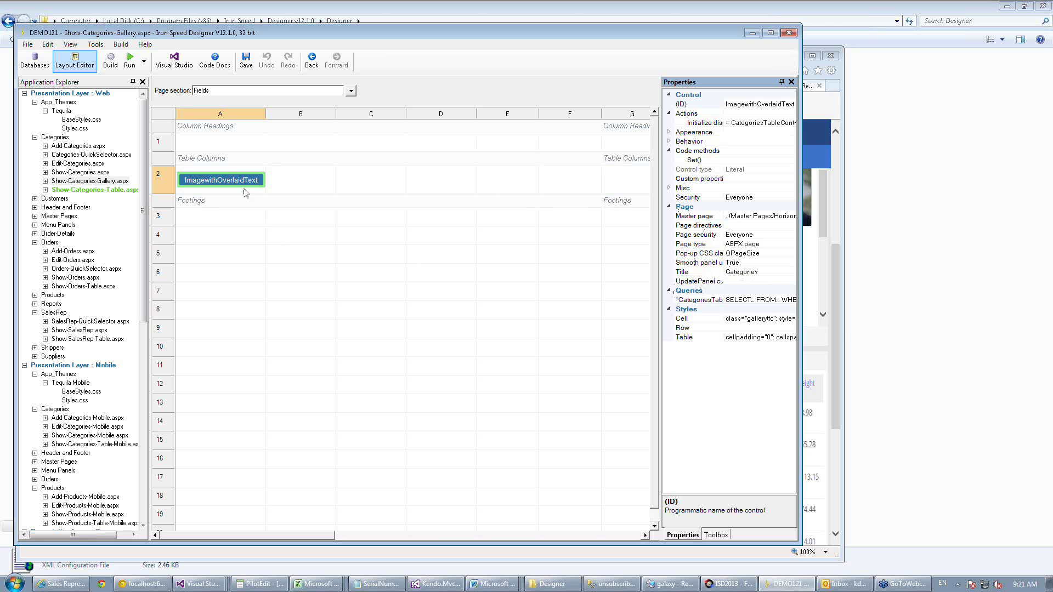
Open Show-SalesRep.aspx at its page-level section and inspect the SalesRepRecordControl1 and SalesRepTableControl panels within the tab container.
mouse_move(224, 175)
double_click(62, 331)
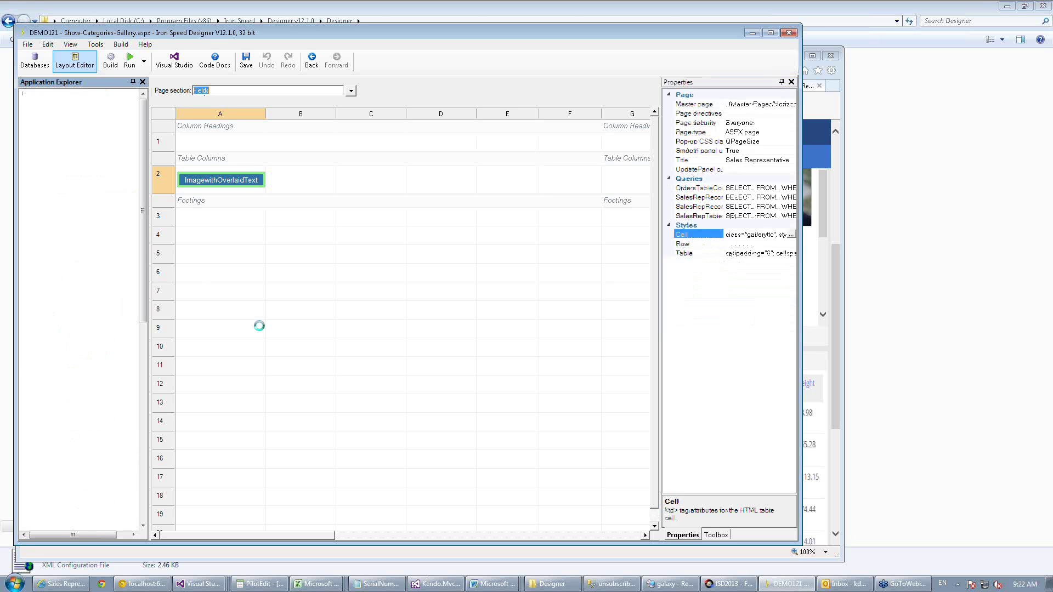
click(351, 90)
click(231, 112)
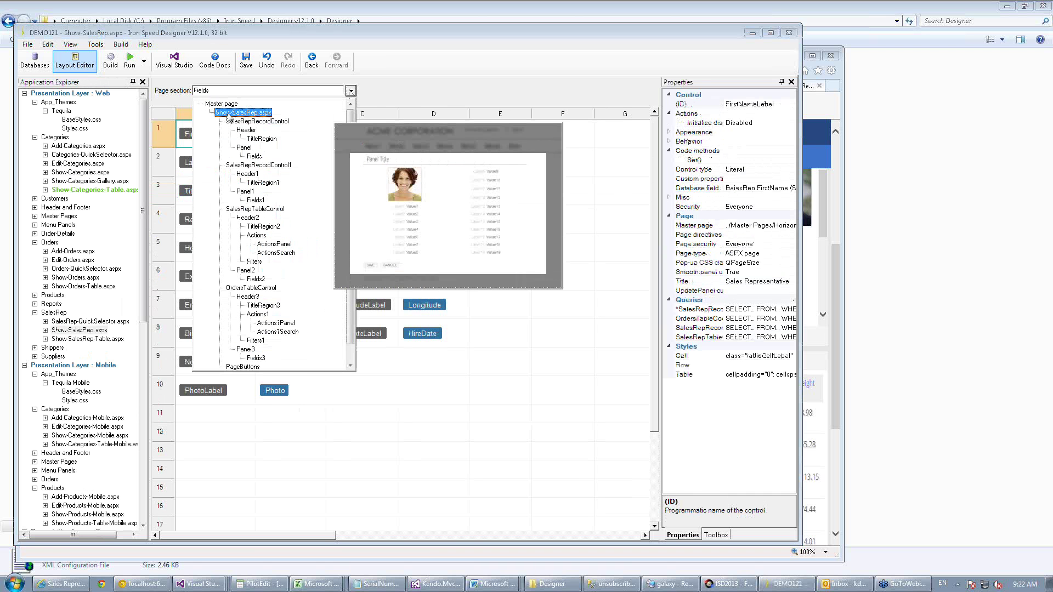
mouse_move(225, 141)
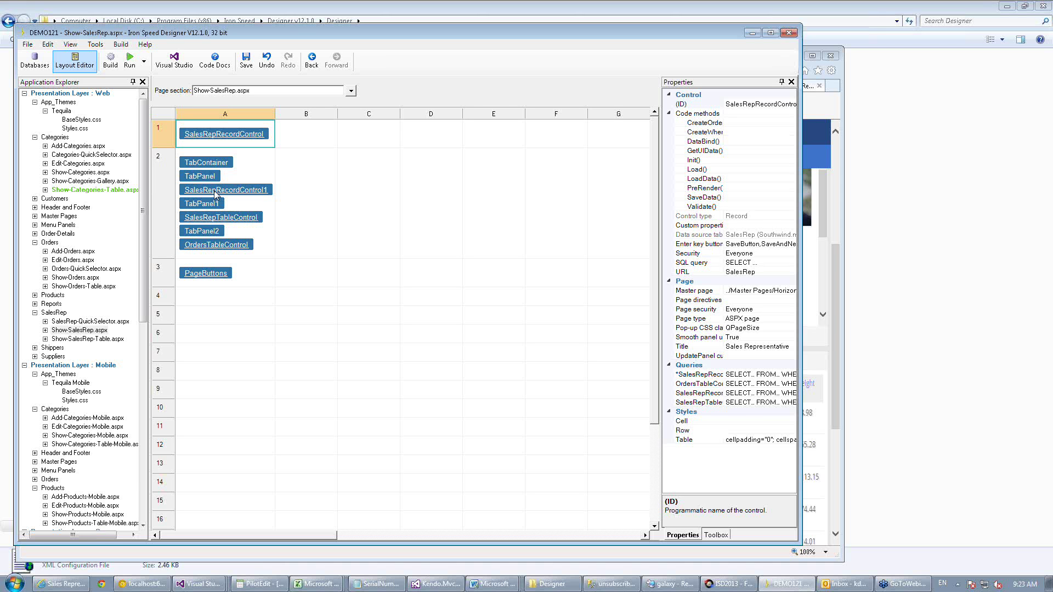
click(215, 192)
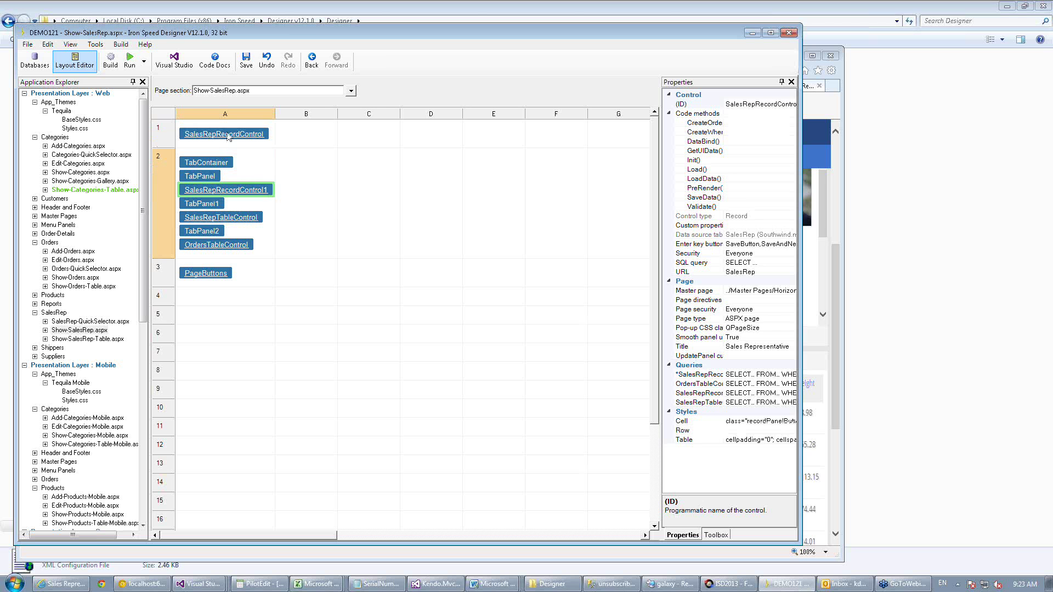
click(220, 218)
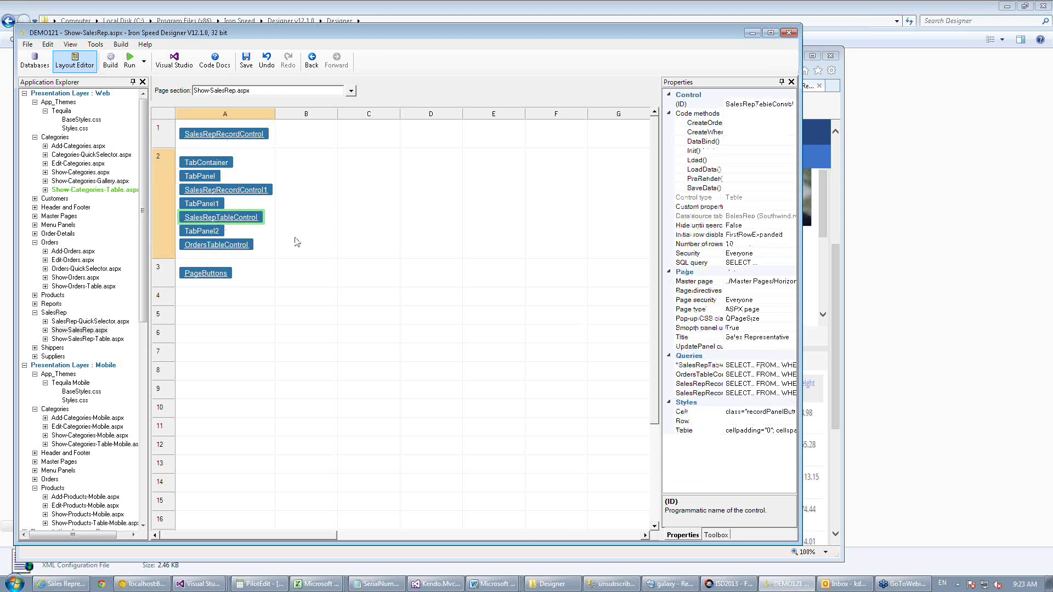